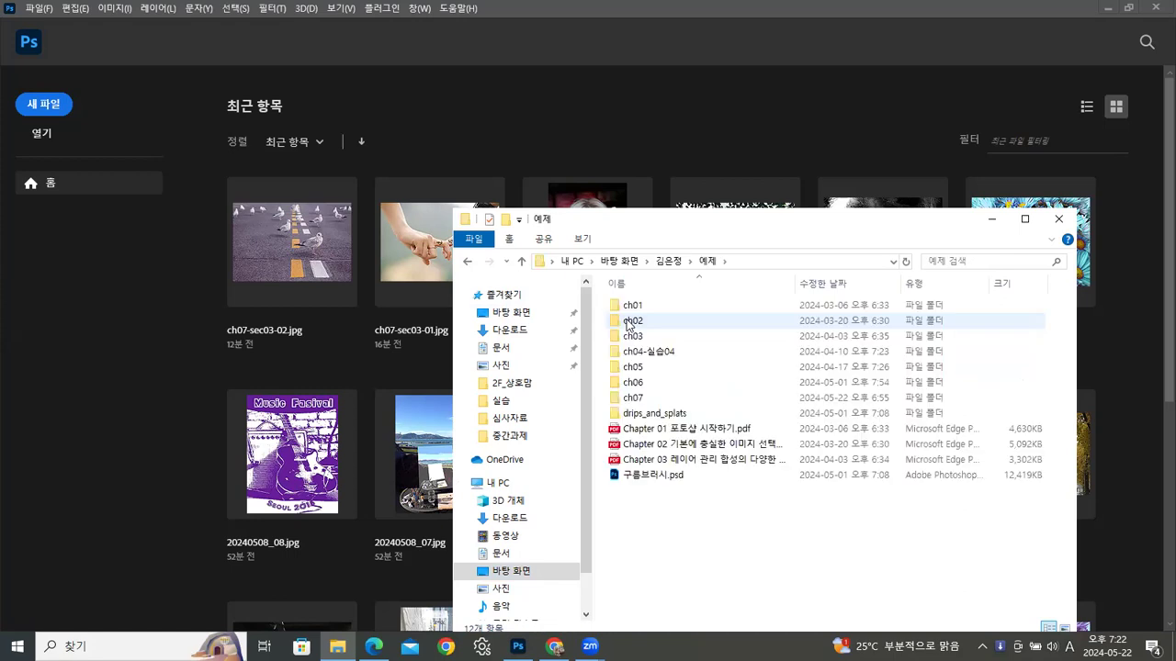
Step: Open ch07-sec04.jpg from the ch07 folder in Photoshop and undock it into a floating document window
{"action": "left_click", "coordinate": [643, 400]}
{"action": "double_click", "coordinate": [643, 400]}
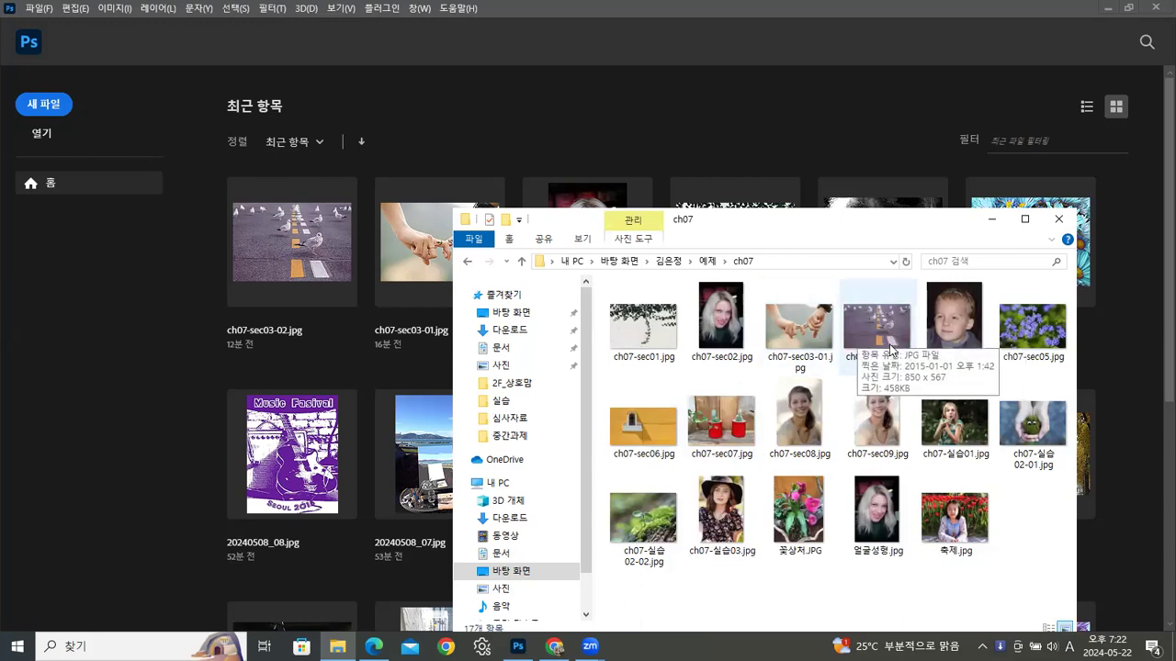
{"action": "left_click", "coordinate": [943, 328]}
{"action": "left_click_drag", "start_coordinate": [955, 326], "coordinate": [121, 328]}
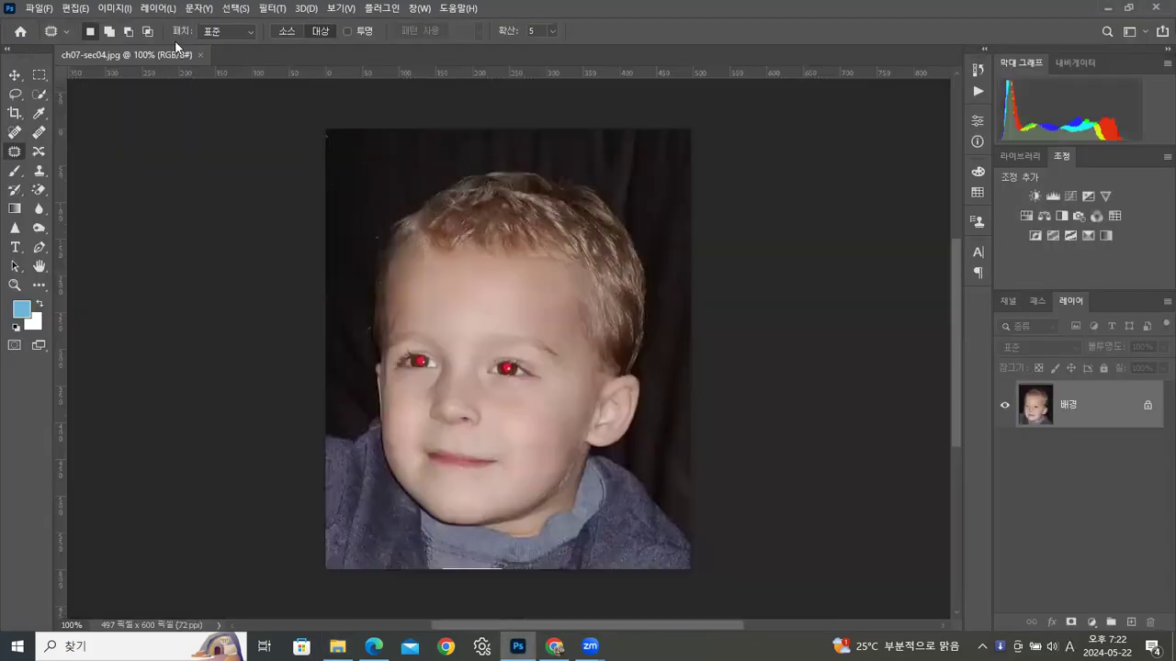
{"action": "left_click_drag", "start_coordinate": [180, 70], "coordinate": [379, 87]}
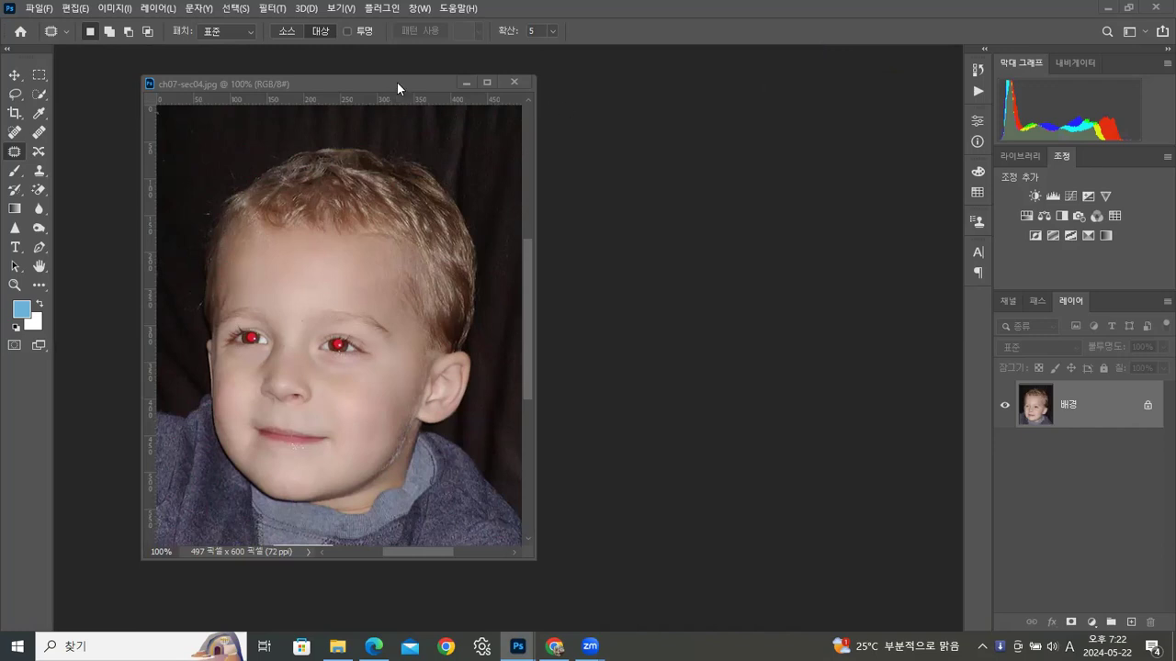
{"action": "left_click_drag", "start_coordinate": [398, 83], "coordinate": [392, 73]}
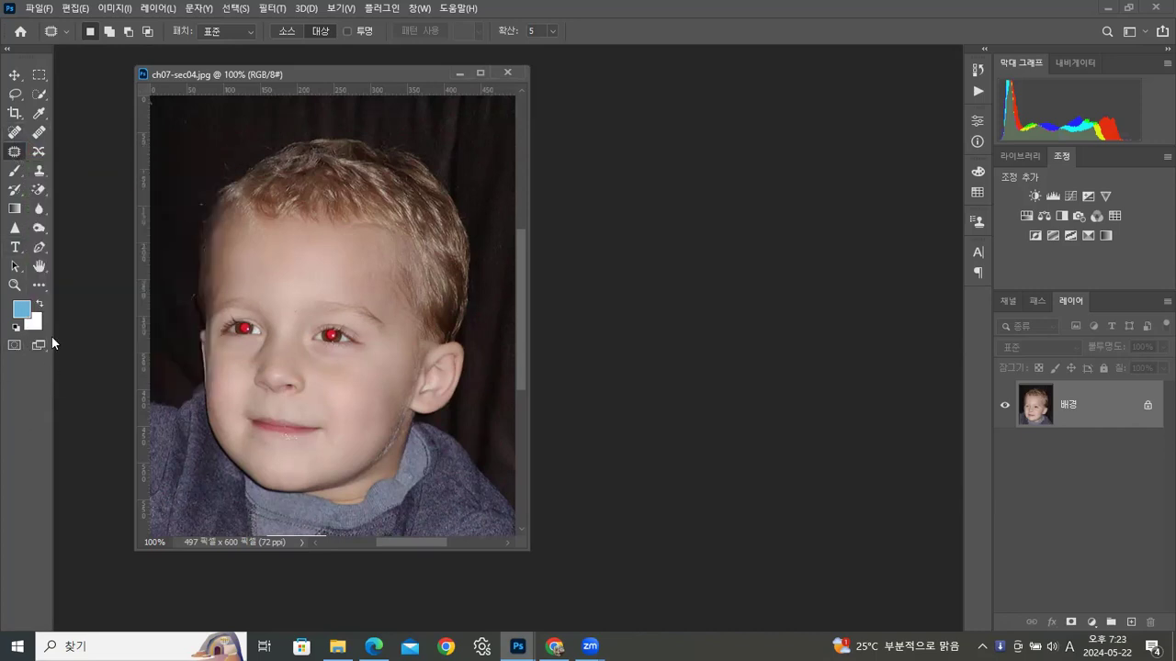
Step: Correct the red pupils in both of the boy's eyes with the Red Eye tool
{"action": "left_click", "coordinate": [39, 286]}
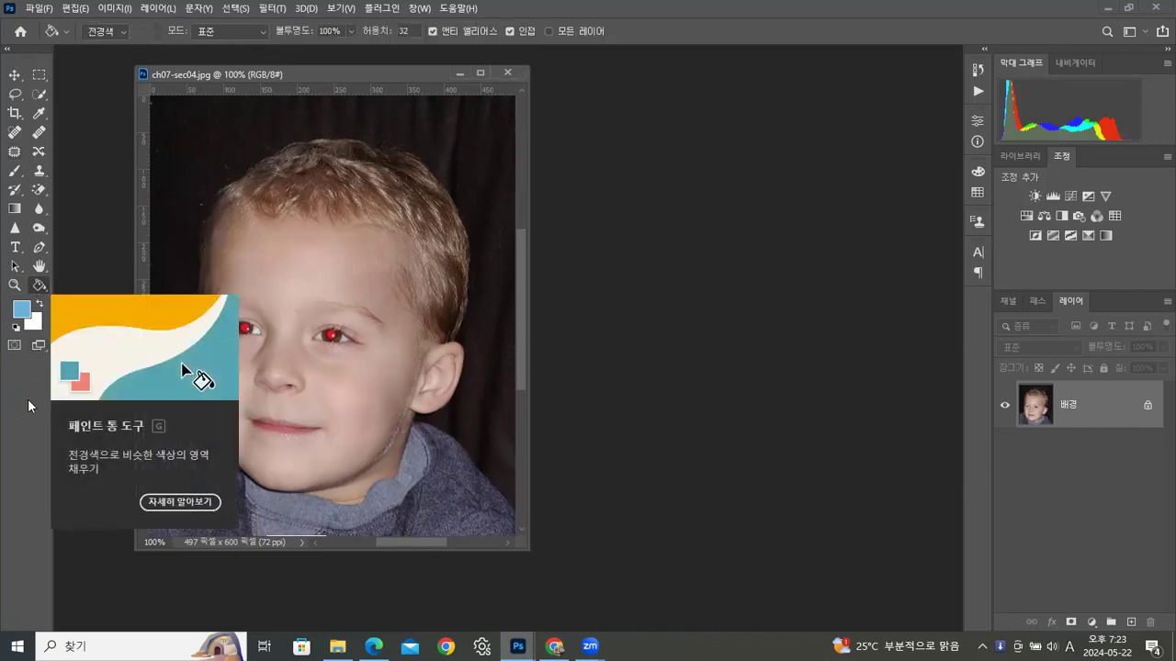
{"action": "left_click", "coordinate": [47, 290]}
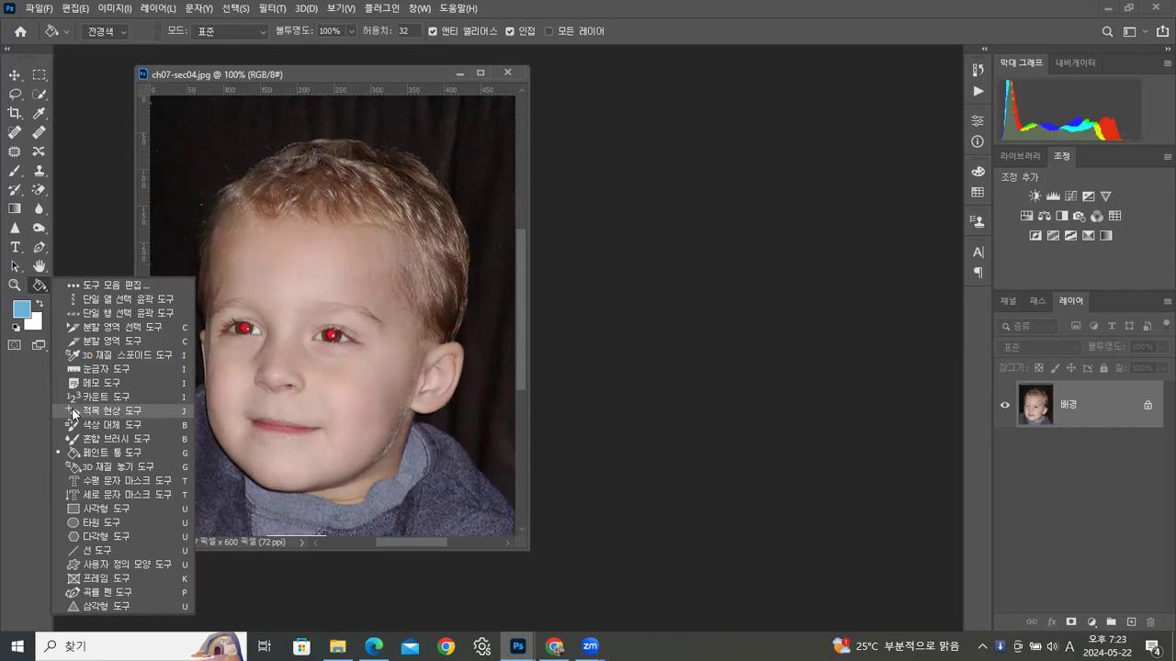
{"action": "left_click", "coordinate": [90, 409]}
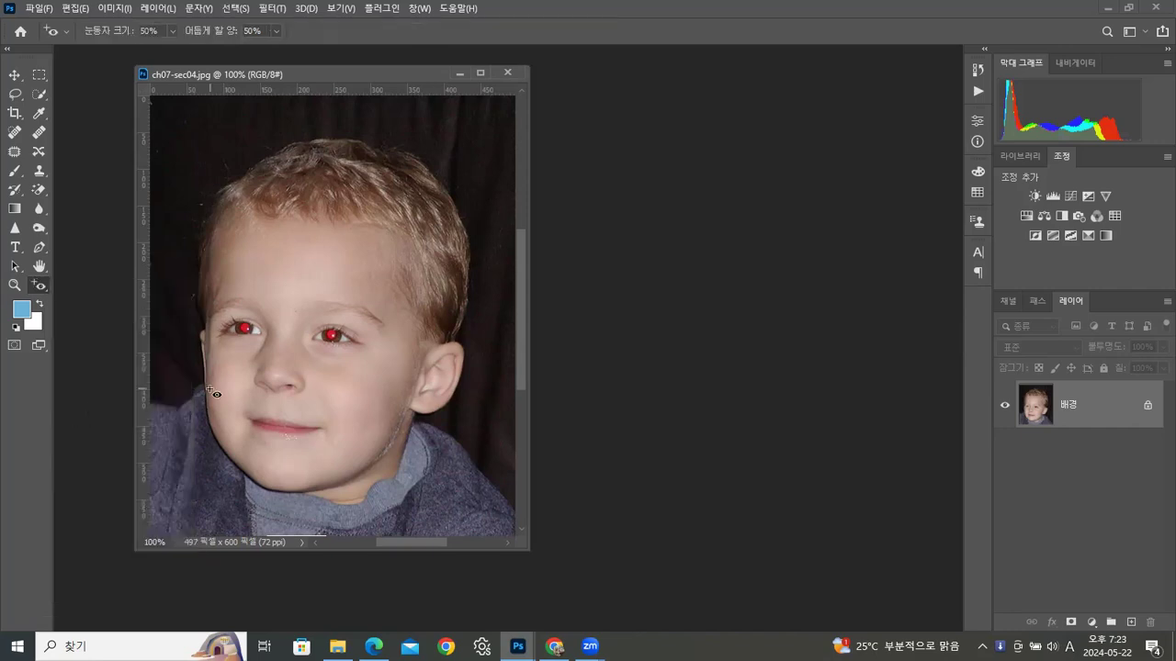
{"action": "left_click", "coordinate": [330, 335]}
{"action": "left_click", "coordinate": [244, 328]}
Step: Close ch07-sec04.jpg without saving, and open ch07-sec05.jpg from the ch07 folder in a floating window
{"action": "left_click_drag", "start_coordinate": [338, 73], "coordinate": [388, 82]}
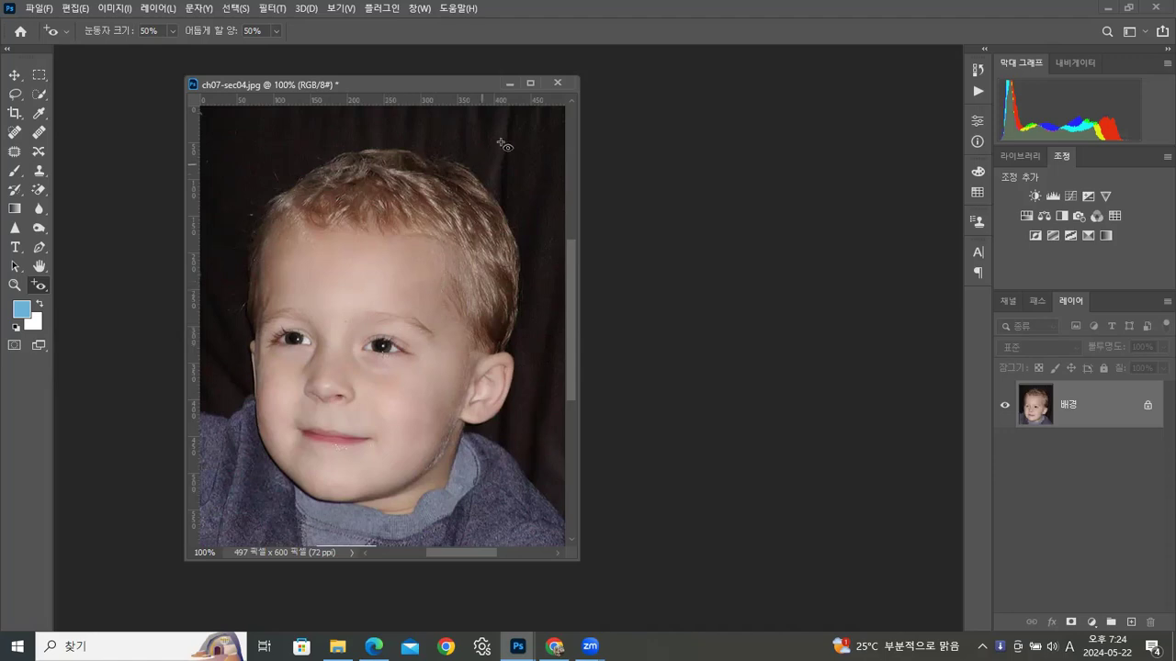
{"action": "left_click", "coordinate": [558, 83]}
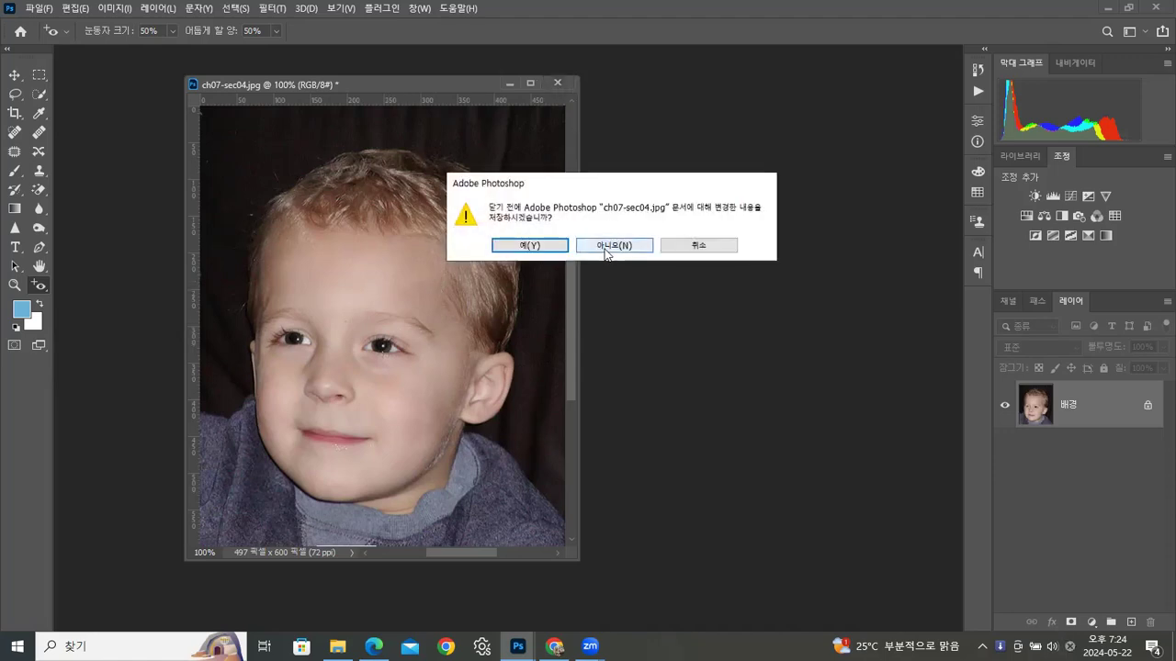
{"action": "left_click", "coordinate": [611, 243]}
{"action": "left_click", "coordinate": [338, 645]}
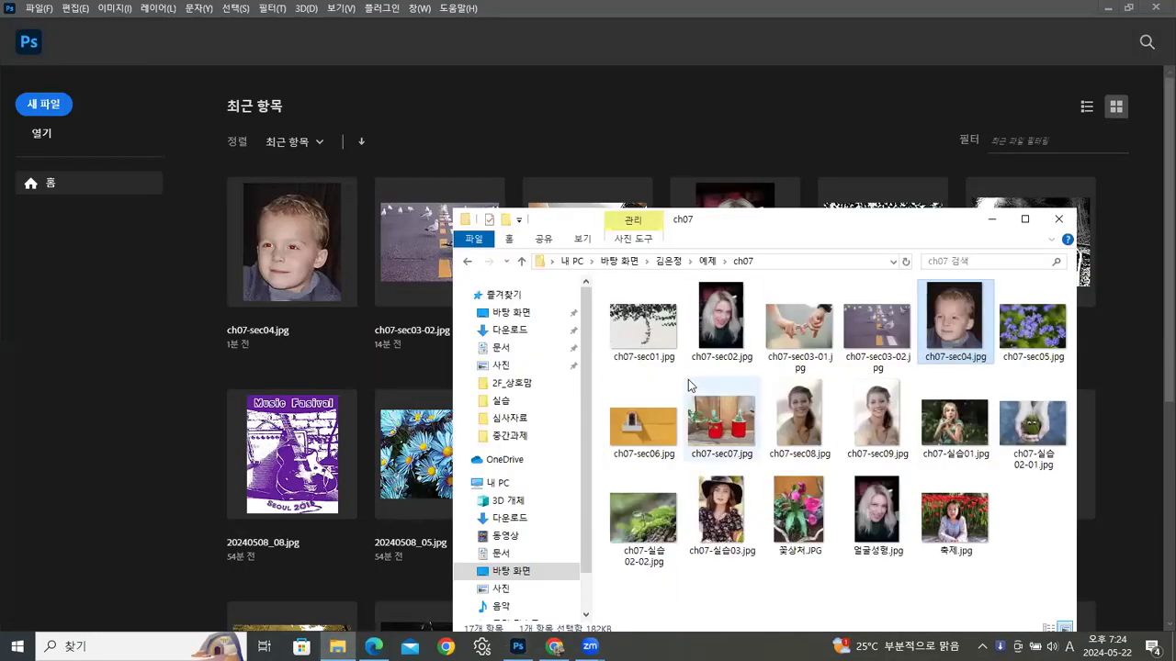
{"action": "left_click_drag", "start_coordinate": [1026, 343], "coordinate": [135, 367]}
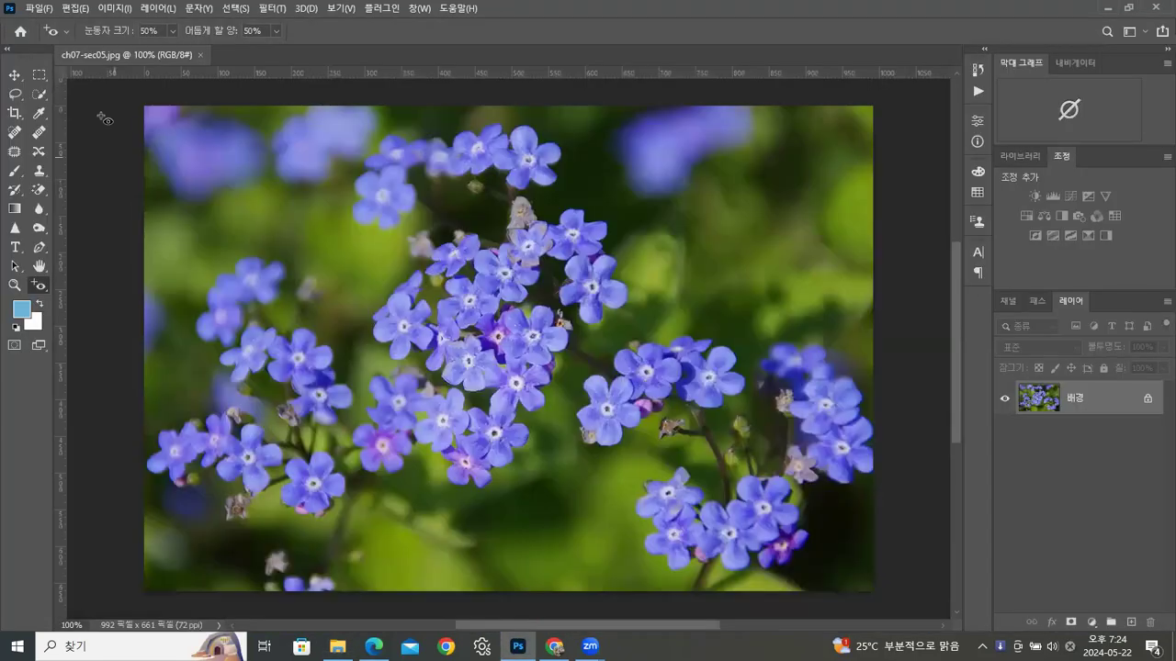
{"action": "left_click_drag", "start_coordinate": [154, 53], "coordinate": [419, 55]}
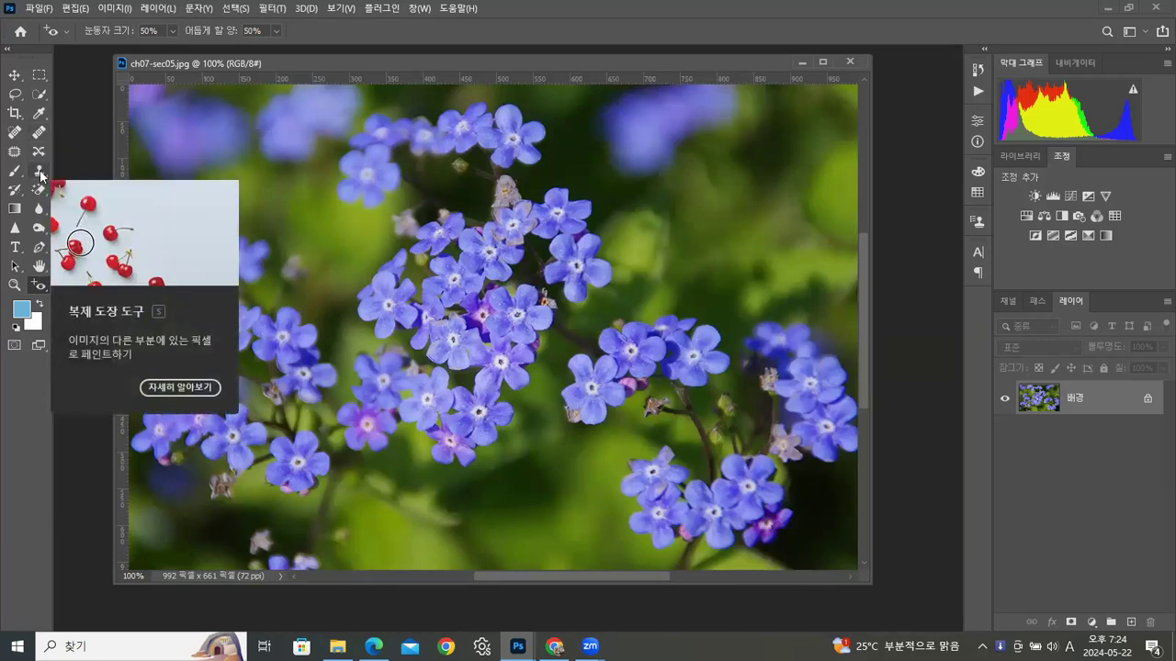
Step: Sample the blue flower cluster right of center with the Clone Stamp tool and paint a copy onto the green background above it
{"action": "left_click", "coordinate": [40, 173]}
{"action": "left_click", "coordinate": [637, 249]}
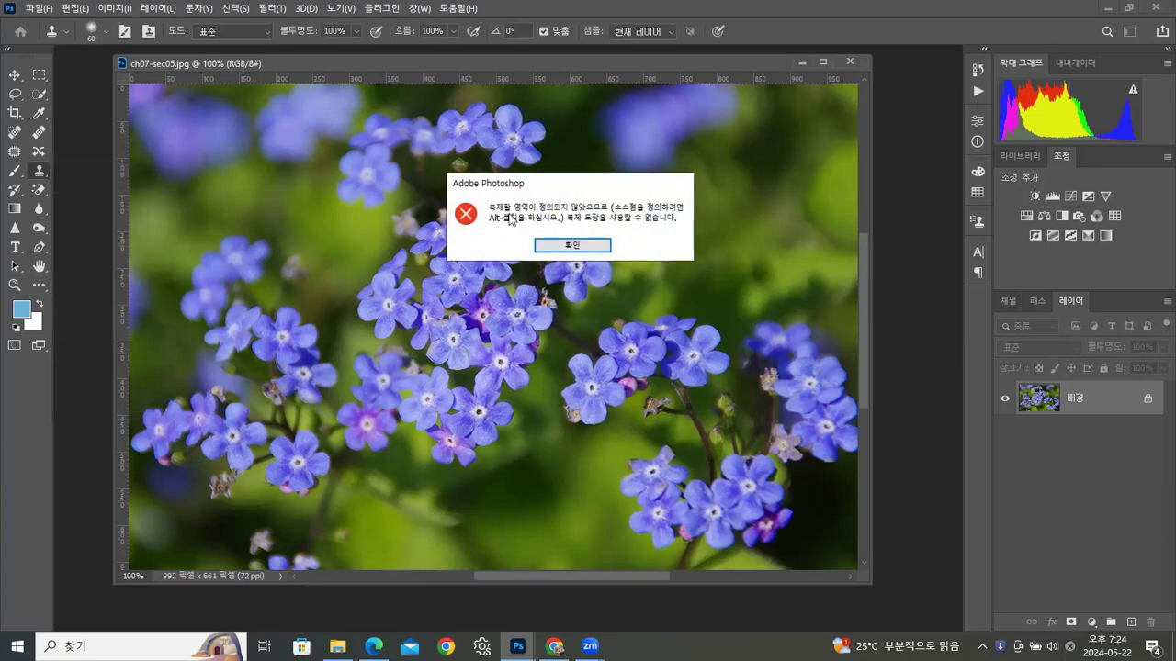
{"action": "left_click", "coordinate": [572, 246]}
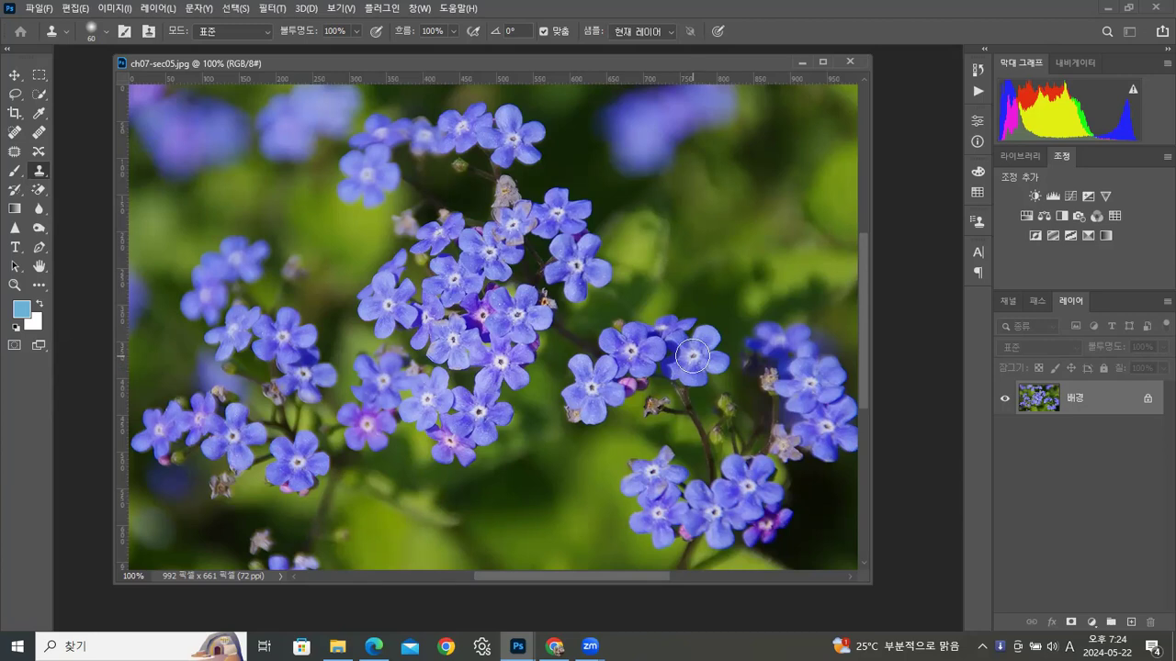
{"action": "left_click", "coordinate": [692, 356], "text": "alt"}
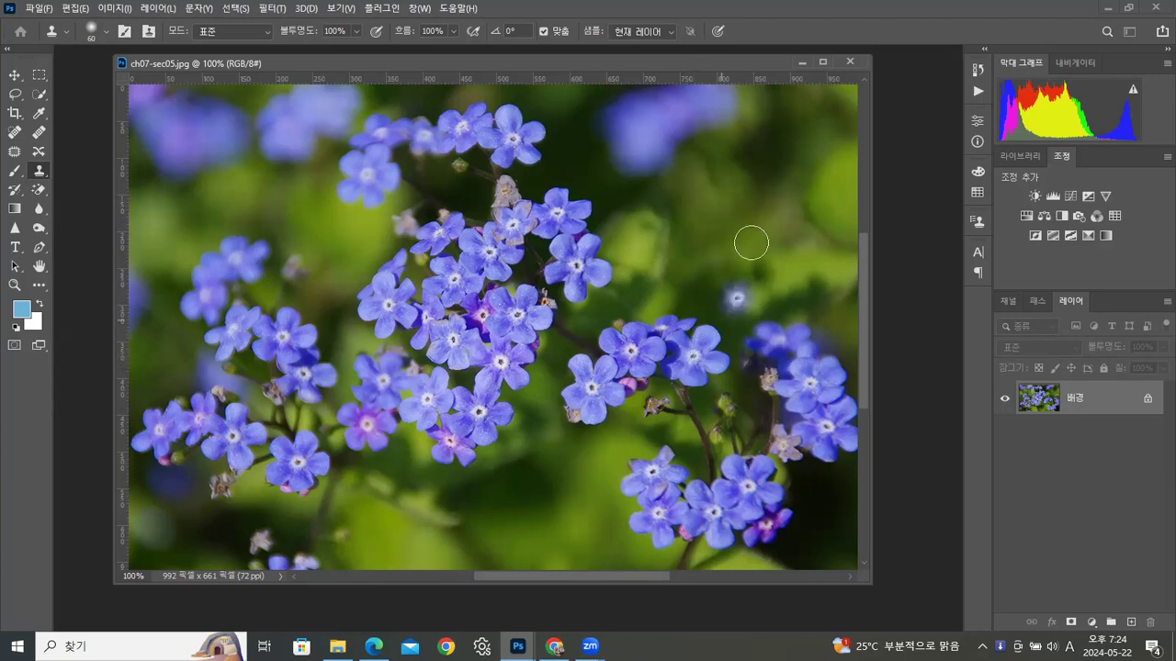
{"action": "left_click_drag", "start_coordinate": [777, 202], "coordinate": [772, 220]}
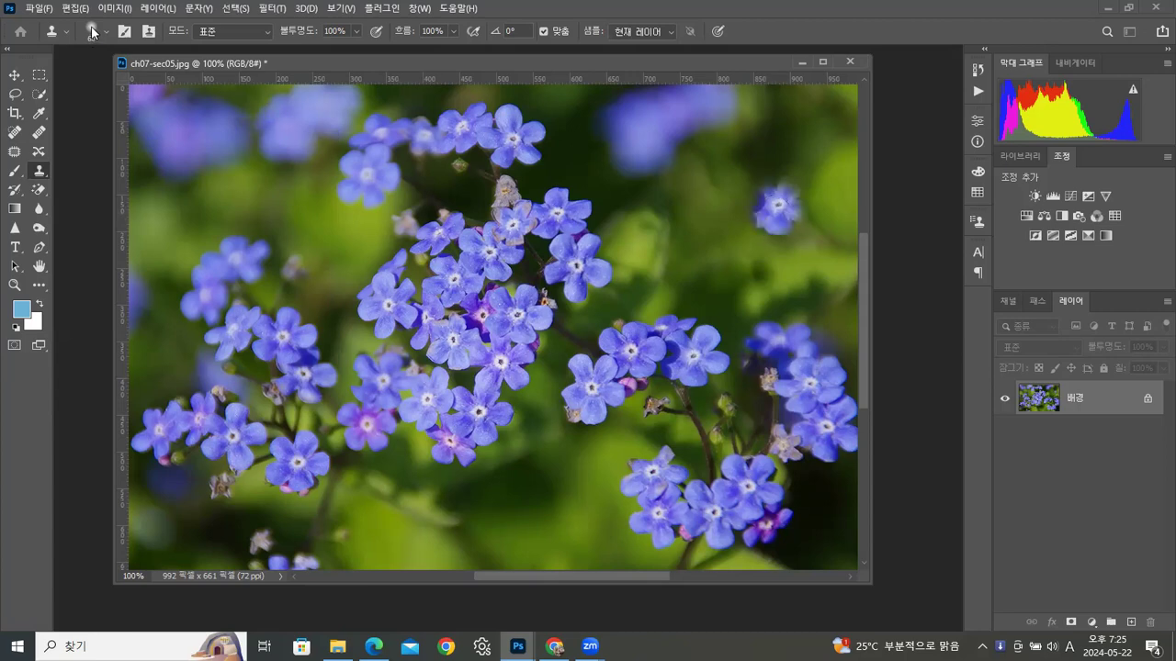
{"action": "left_click", "coordinate": [785, 203]}
{"action": "left_click", "coordinate": [790, 187]}
{"action": "mouse_move", "coordinate": [792, 187]}
{"action": "left_mouse_down"}
{"action": "mouse_move", "coordinate": [737, 207]}
{"action": "mouse_move", "coordinate": [718, 187]}
{"action": "mouse_move", "coordinate": [717, 208]}
{"action": "mouse_move", "coordinate": [718, 192]}
{"action": "mouse_move", "coordinate": [699, 191]}
{"action": "mouse_move", "coordinate": [701, 213]}
{"action": "mouse_move", "coordinate": [667, 219]}
{"action": "mouse_move", "coordinate": [673, 239]}
{"action": "mouse_move", "coordinate": [645, 248]}
{"action": "mouse_move", "coordinate": [674, 255]}
{"action": "left_mouse_up"}
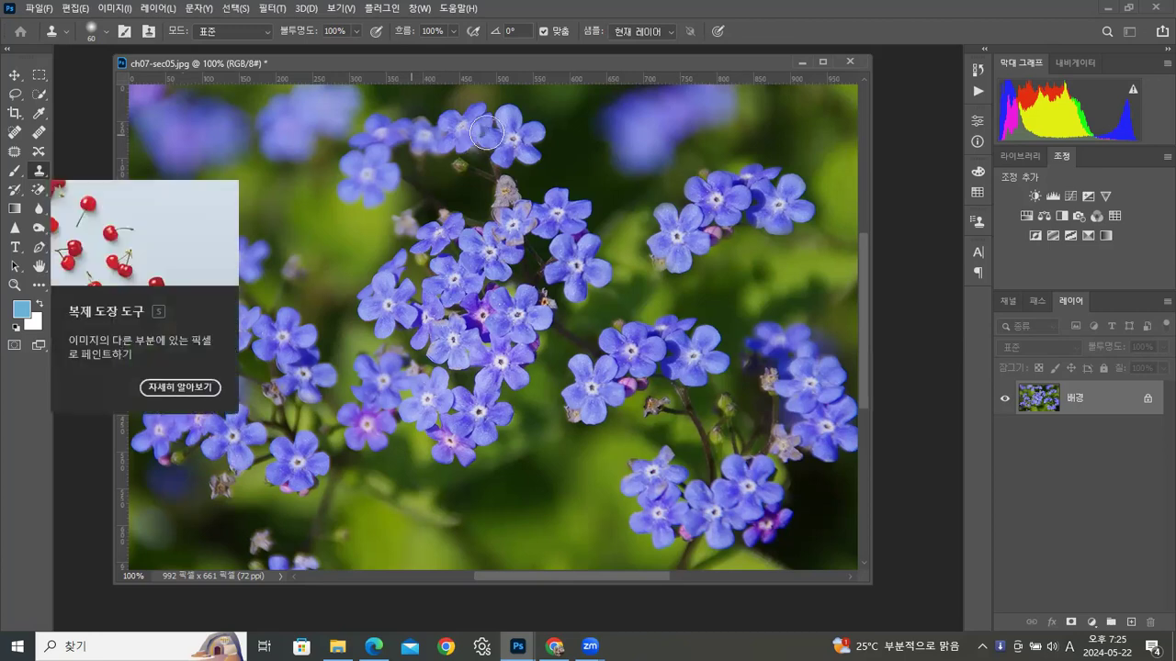
Step: Close ch07-sec05.jpg without saving, and open ch07-sec06.jpg from the ch07 folder in a floating window
{"action": "left_click", "coordinate": [851, 62]}
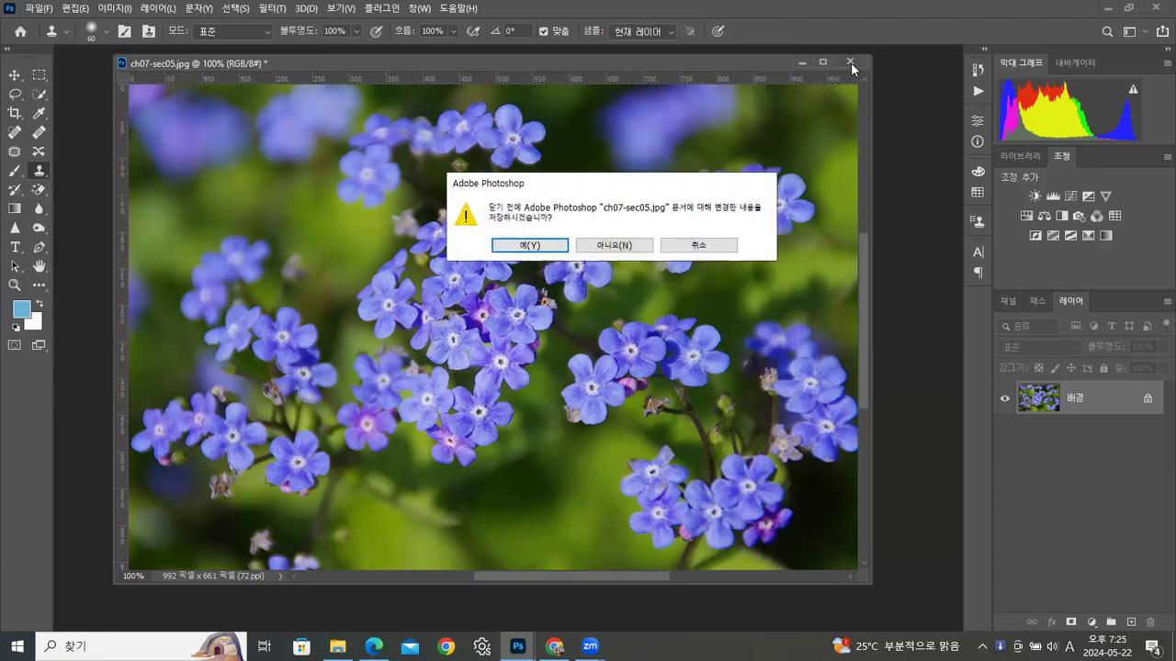
{"action": "left_click", "coordinate": [613, 246]}
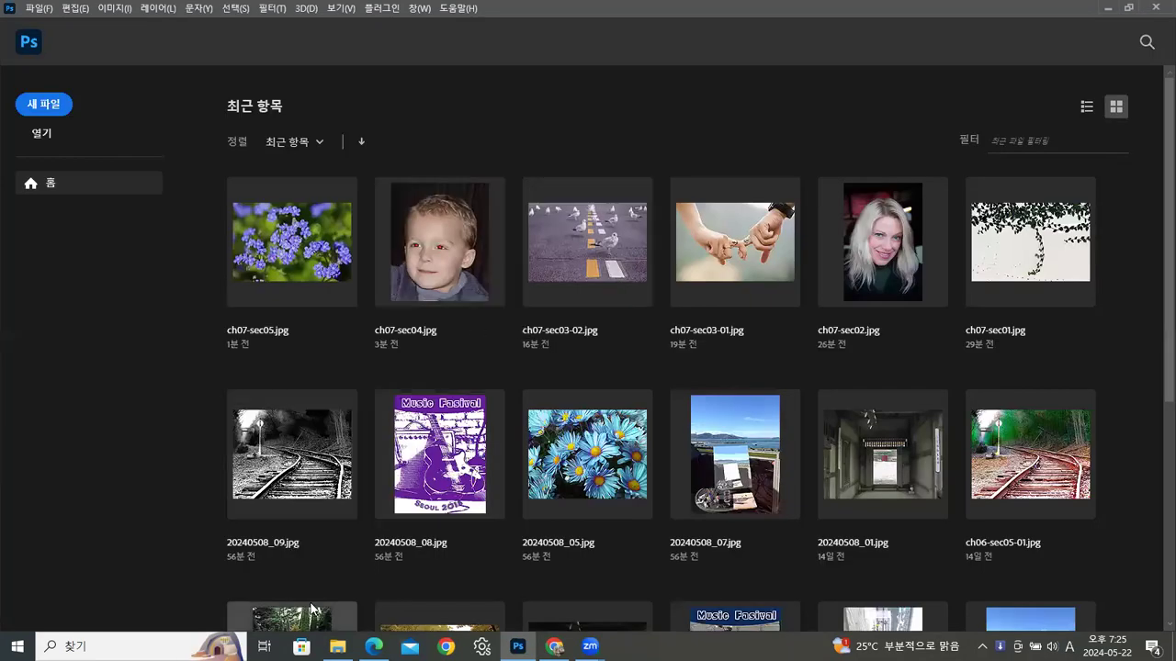
{"action": "left_click", "coordinate": [338, 647]}
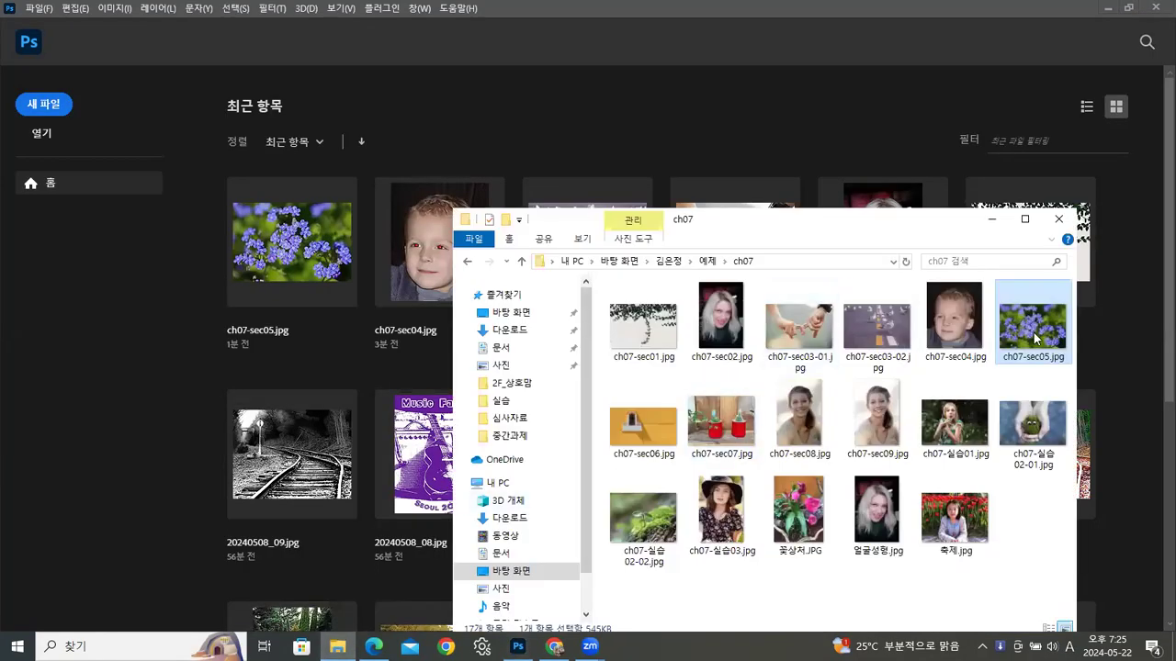
{"action": "left_click", "coordinate": [652, 439]}
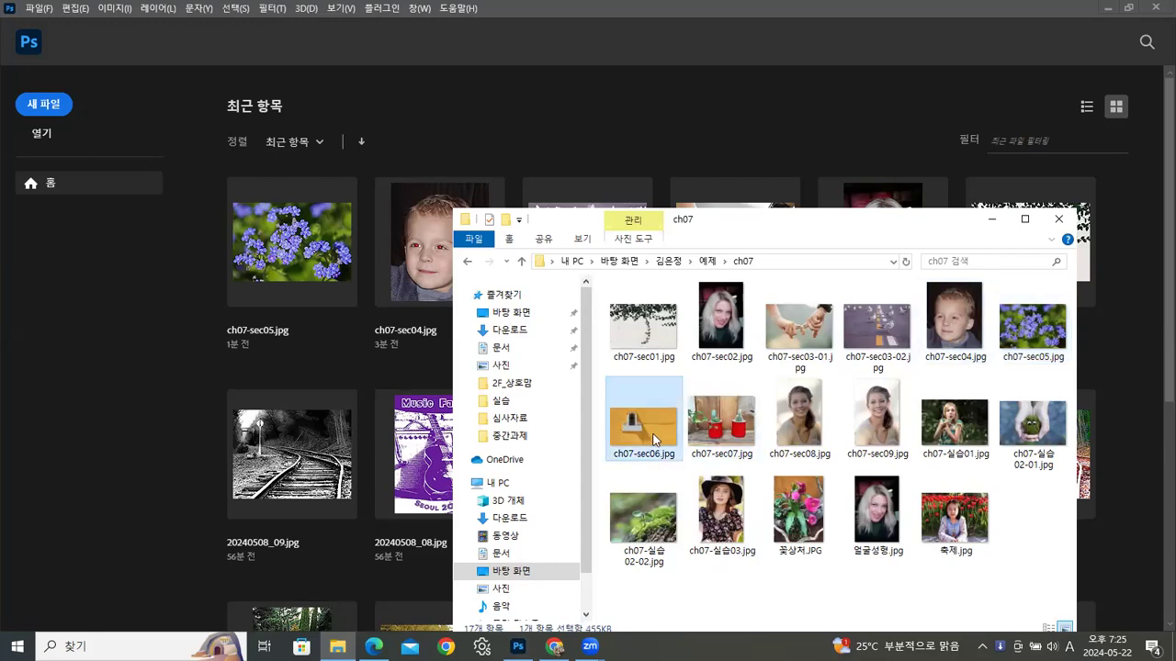
{"action": "left_click_drag", "start_coordinate": [632, 429], "coordinate": [92, 436]}
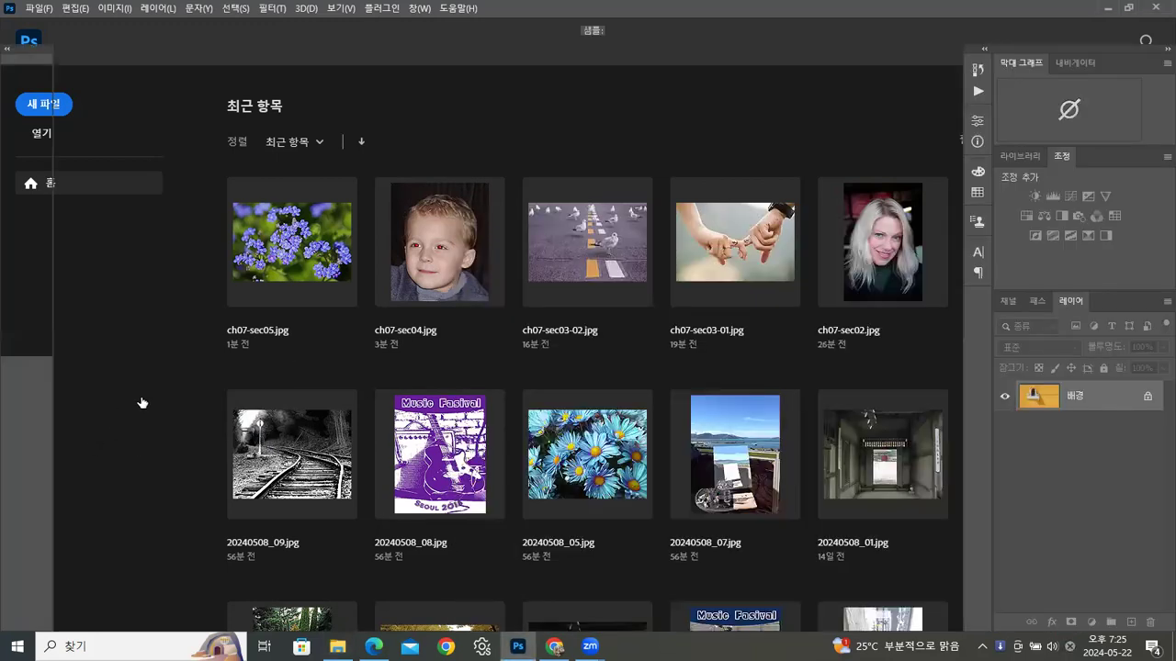
{"action": "left_click_drag", "start_coordinate": [129, 55], "coordinate": [352, 80]}
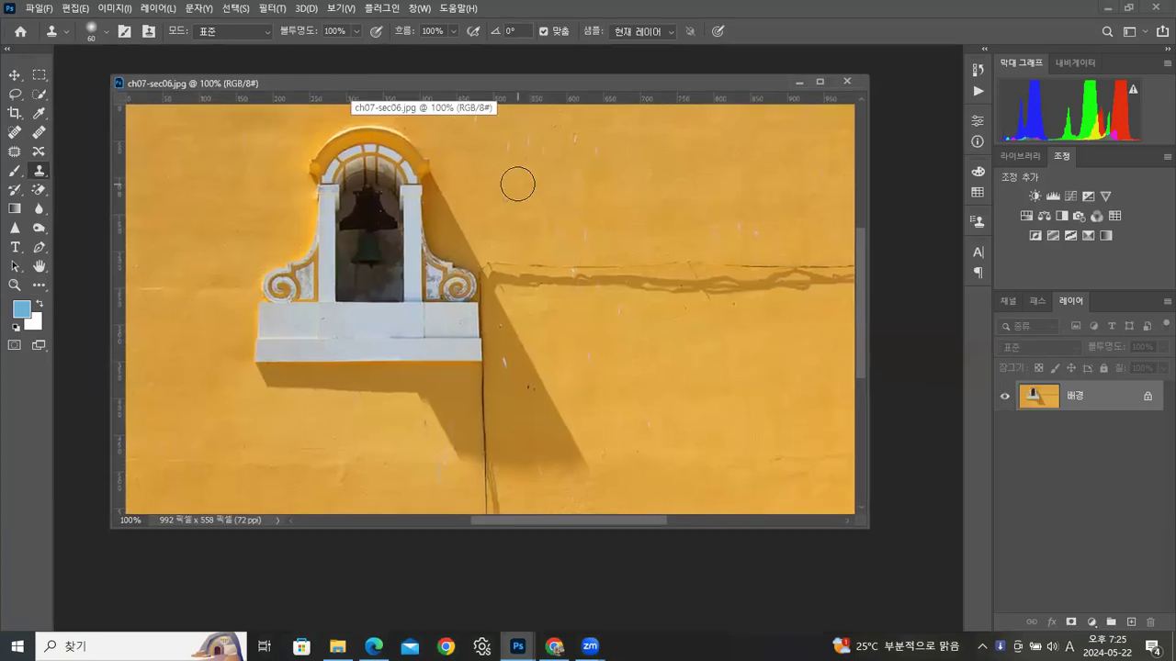
Step: Remove the small white chips from the upper yellow wall beside the bell niche with the Spot Healing Brush
{"action": "left_click", "coordinate": [17, 132]}
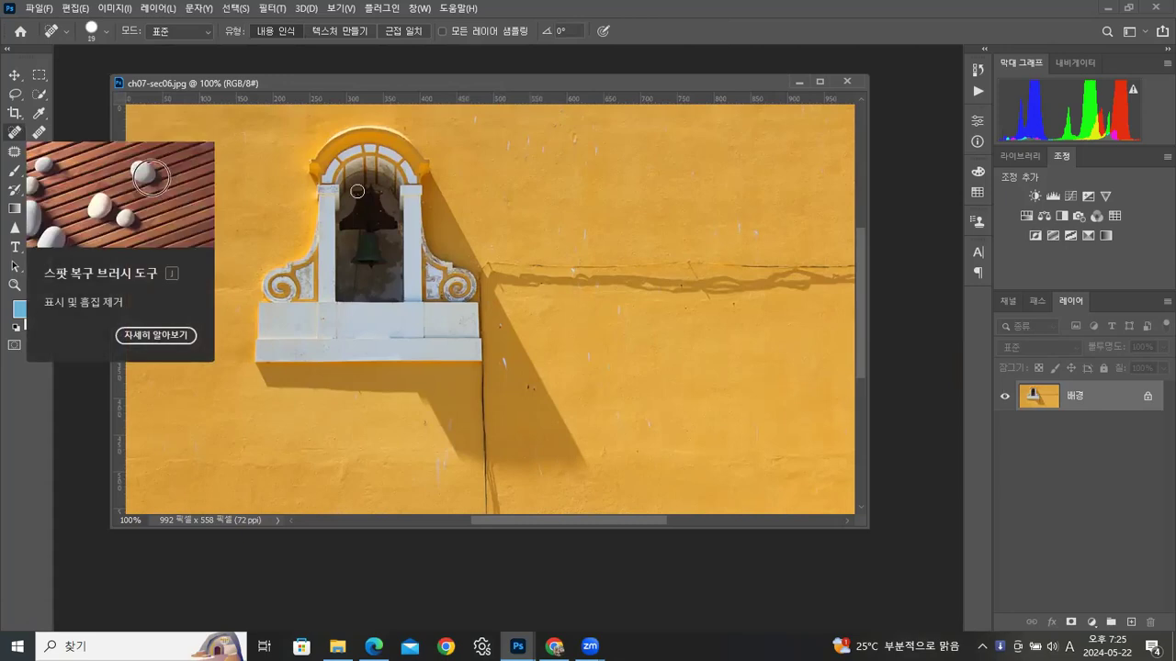
{"action": "mouse_move", "coordinate": [514, 165]}
{"action": "left_mouse_down"}
{"action": "mouse_move", "coordinate": [532, 135]}
{"action": "mouse_move", "coordinate": [545, 140]}
{"action": "mouse_move", "coordinate": [477, 116]}
{"action": "left_mouse_up"}
{"action": "mouse_move", "coordinate": [572, 147]}
{"action": "left_mouse_down"}
{"action": "mouse_move", "coordinate": [586, 115]}
{"action": "mouse_move", "coordinate": [602, 136]}
{"action": "mouse_move", "coordinate": [573, 182]}
{"action": "mouse_move", "coordinate": [594, 234]}
{"action": "left_mouse_up"}
{"action": "left_click_drag", "start_coordinate": [682, 168], "coordinate": [706, 191]}
{"action": "mouse_move", "coordinate": [742, 233]}
{"action": "left_mouse_down"}
{"action": "mouse_move", "coordinate": [758, 230]}
{"action": "mouse_move", "coordinate": [688, 226]}
{"action": "left_mouse_up"}
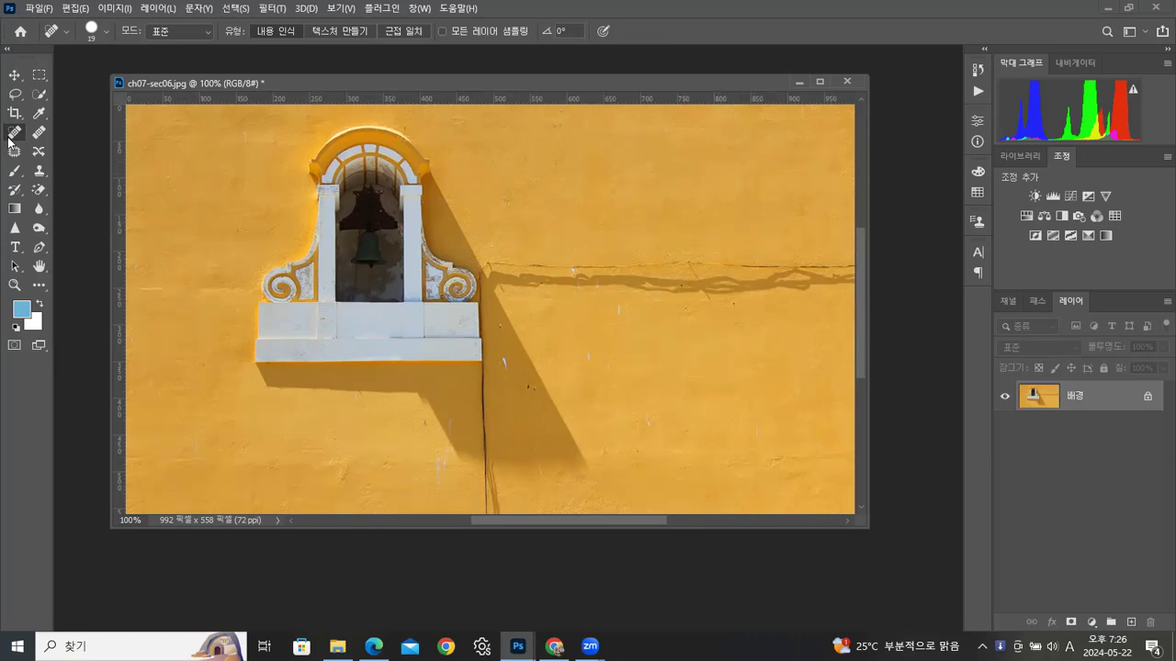
Step: Lasso the horizontal wall crack and its shadow right of the bell niche, fill the area with Content-Aware at 100% opacity, and deselect
{"action": "left_click", "coordinate": [39, 77]}
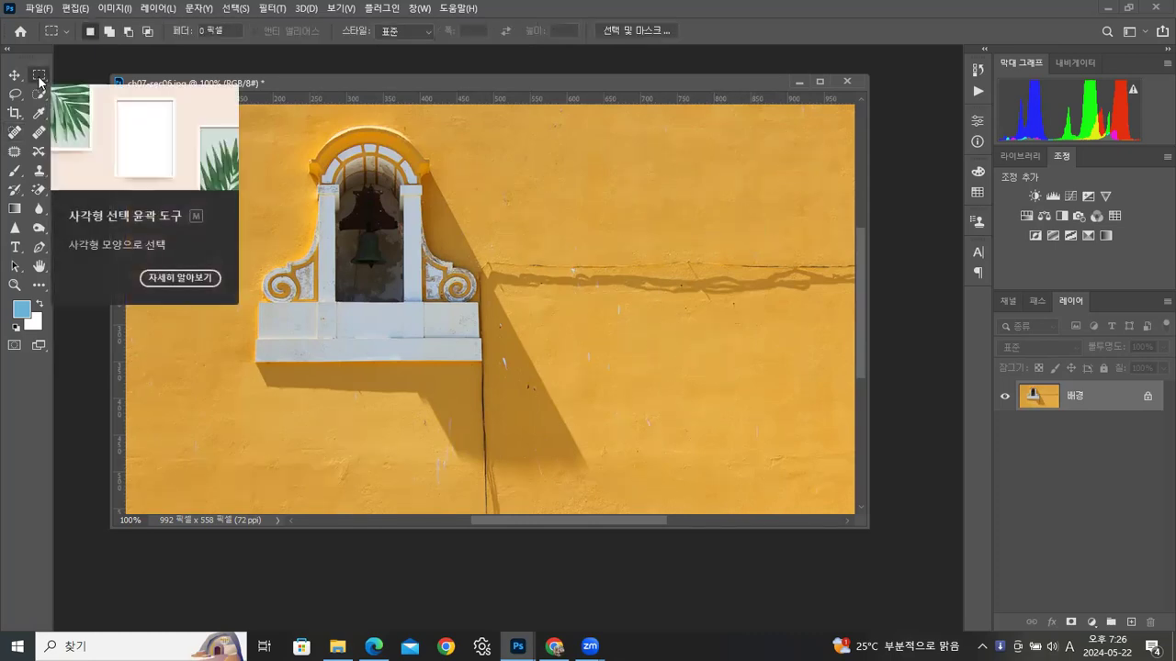
{"action": "left_click", "coordinate": [16, 95]}
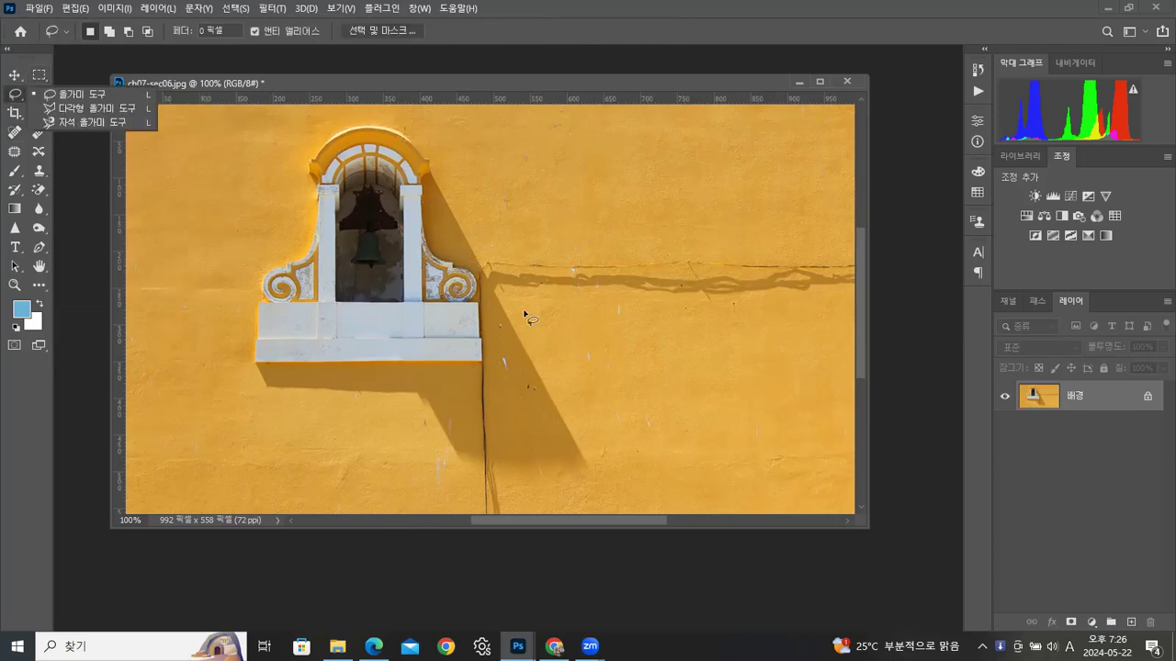
{"action": "mouse_move", "coordinate": [506, 311]}
{"action": "left_mouse_down"}
{"action": "mouse_move", "coordinate": [478, 242]}
{"action": "mouse_move", "coordinate": [534, 221]}
{"action": "mouse_move", "coordinate": [802, 227]}
{"action": "mouse_move", "coordinate": [838, 231]}
{"action": "mouse_move", "coordinate": [856, 248]}
{"action": "mouse_move", "coordinate": [852, 318]}
{"action": "mouse_move", "coordinate": [678, 327]}
{"action": "mouse_move", "coordinate": [498, 302]}
{"action": "left_mouse_up"}
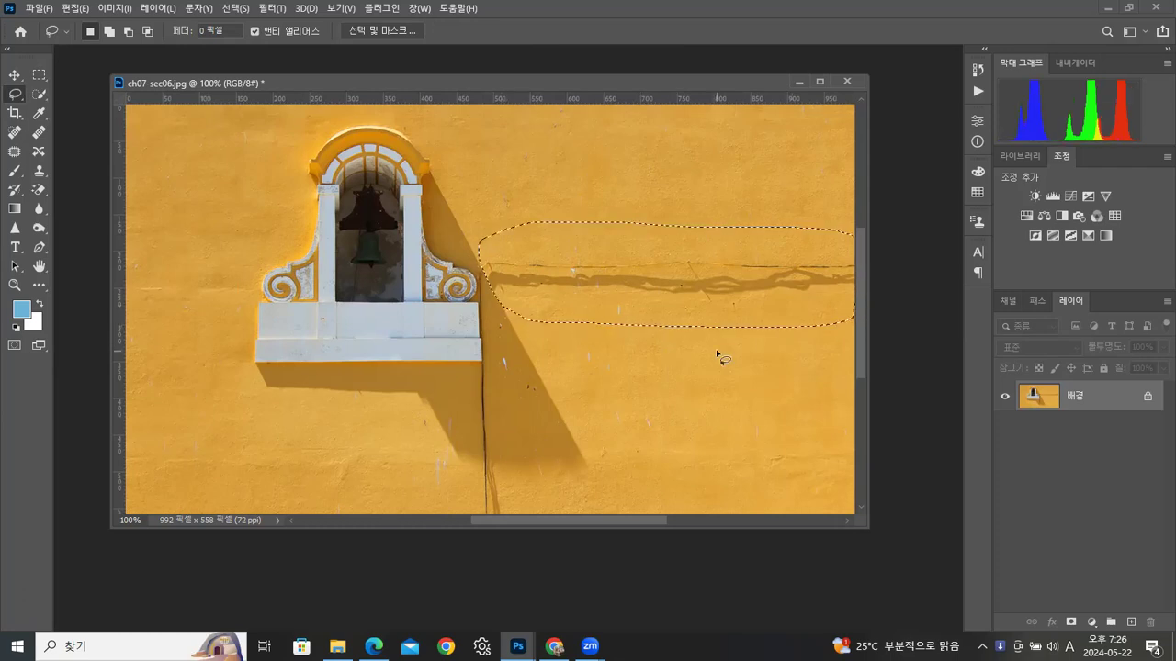
{"action": "left_click", "coordinate": [76, 9]}
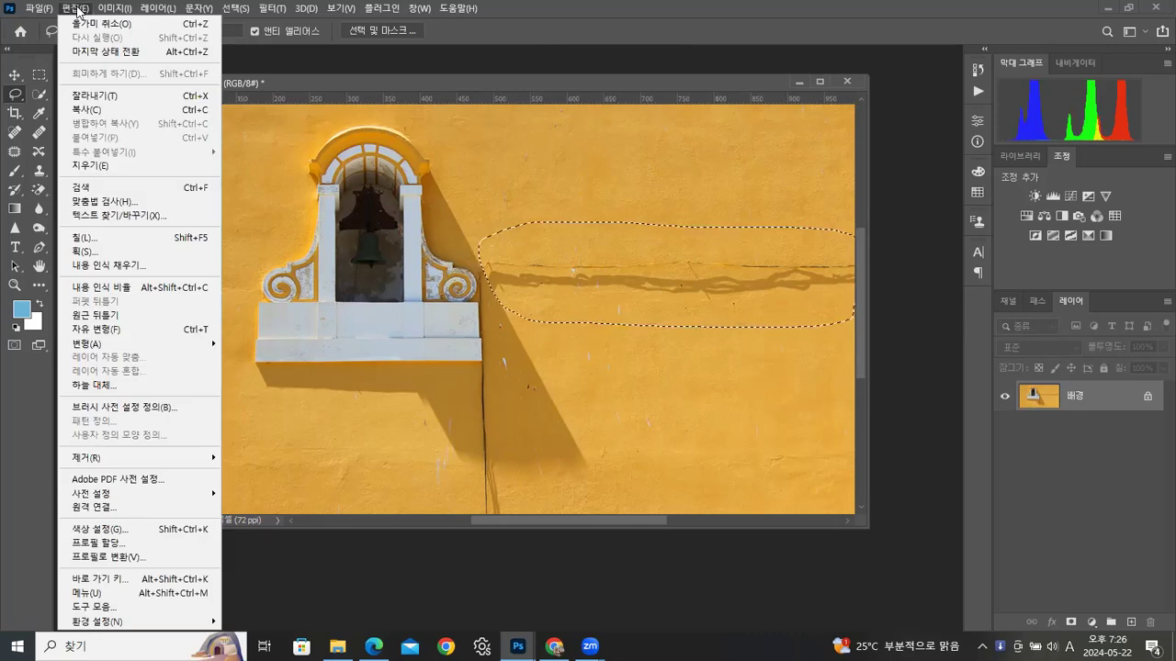
{"action": "left_click", "coordinate": [86, 237]}
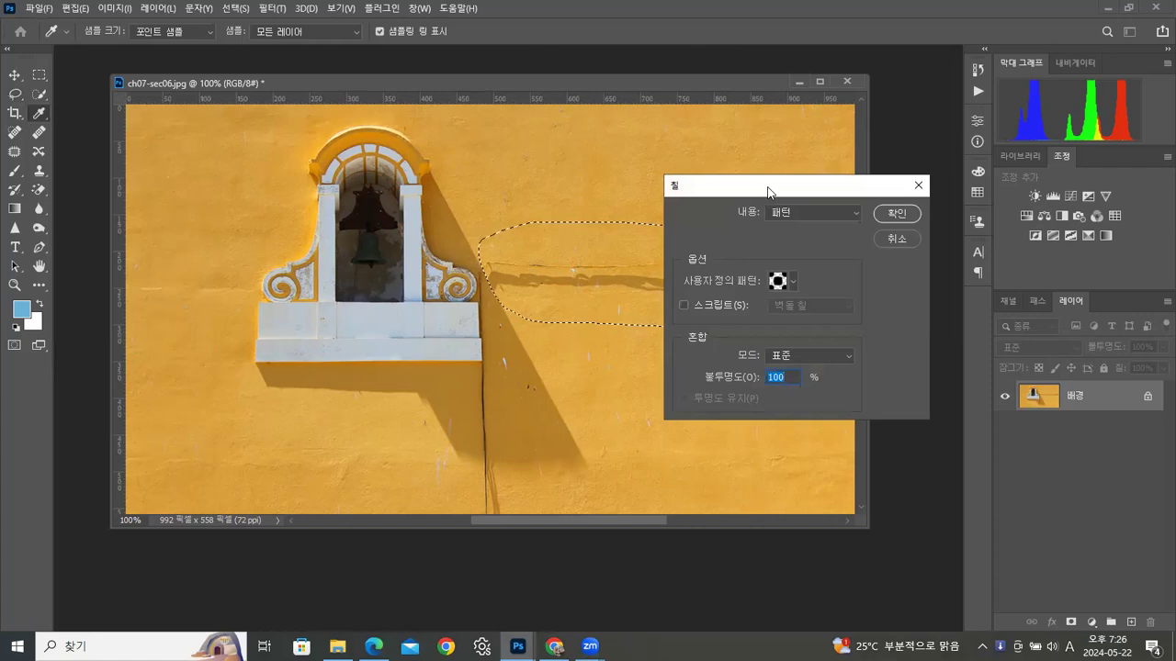
{"action": "left_click_drag", "start_coordinate": [766, 183], "coordinate": [976, 101]}
{"action": "left_click", "coordinate": [992, 129]}
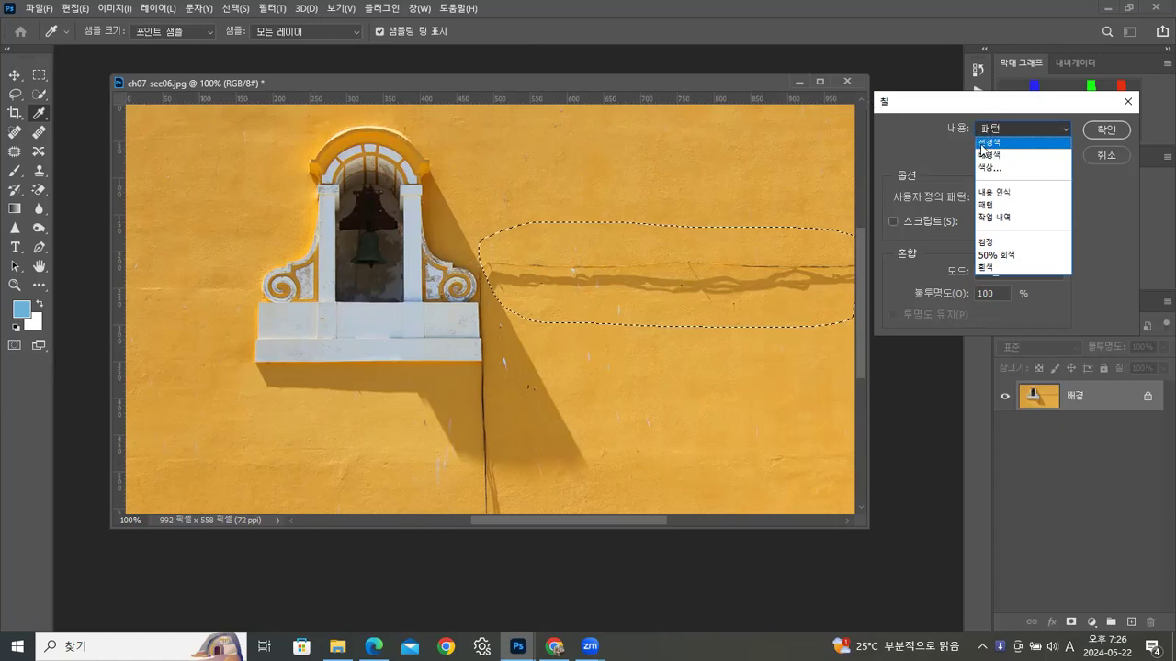
{"action": "left_click", "coordinate": [1001, 193]}
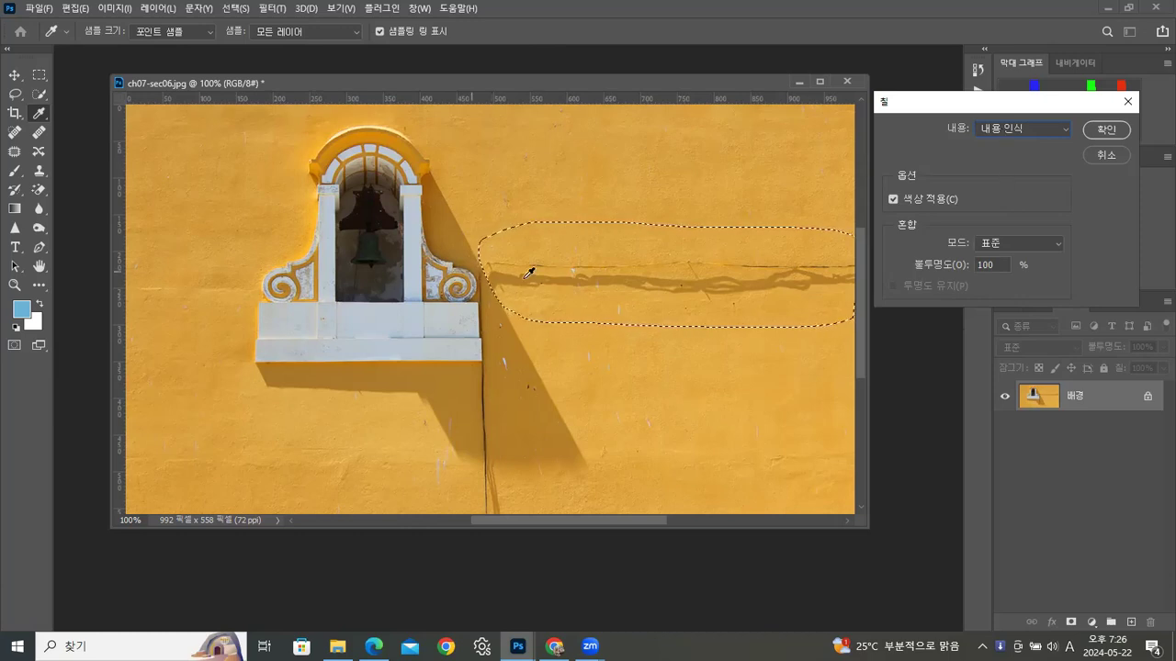
{"action": "left_click", "coordinate": [1105, 129]}
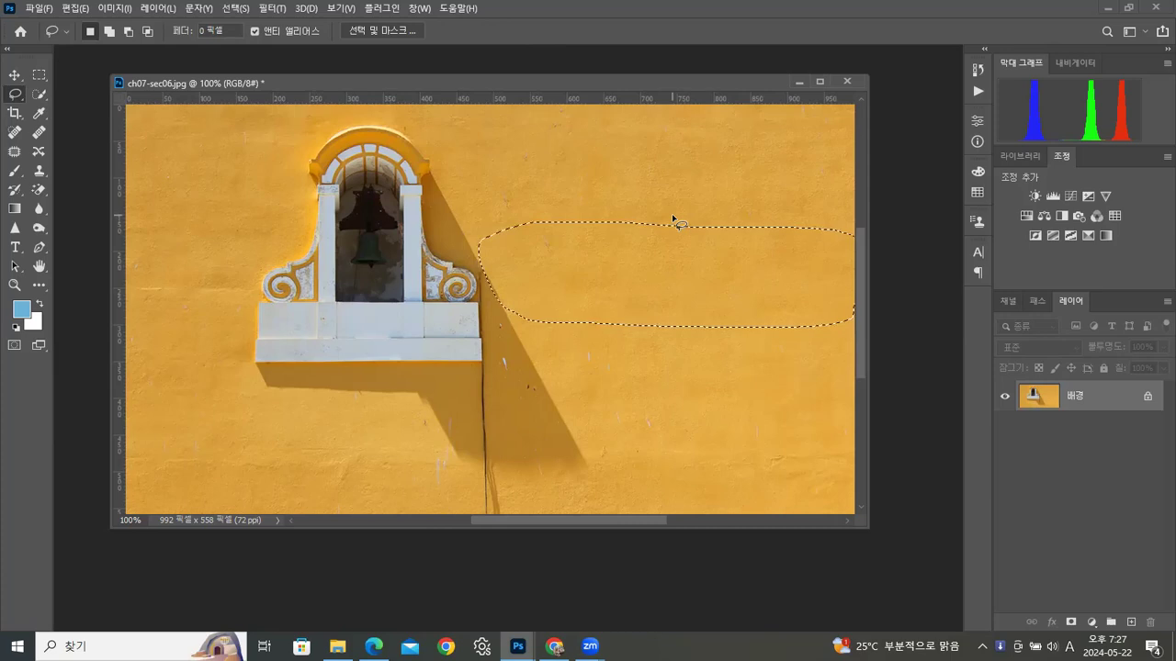
{"action": "left_click", "coordinate": [610, 219]}
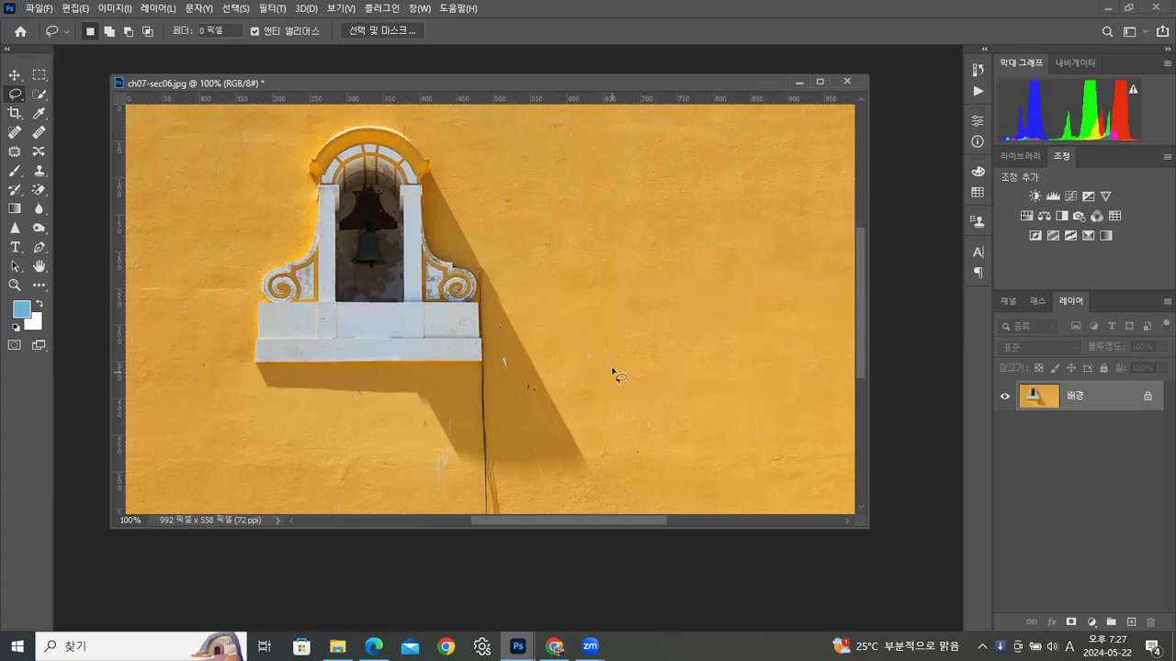
Step: Lasso the faint white marks on the wall right of the bell niche's shadow, fill them with Content-Aware at 100% opacity, and deselect
{"action": "mouse_move", "coordinate": [627, 450]}
{"action": "left_mouse_down"}
{"action": "mouse_move", "coordinate": [604, 414]}
{"action": "mouse_move", "coordinate": [623, 354]}
{"action": "mouse_move", "coordinate": [669, 441]}
{"action": "mouse_move", "coordinate": [626, 450]}
{"action": "left_mouse_up"}
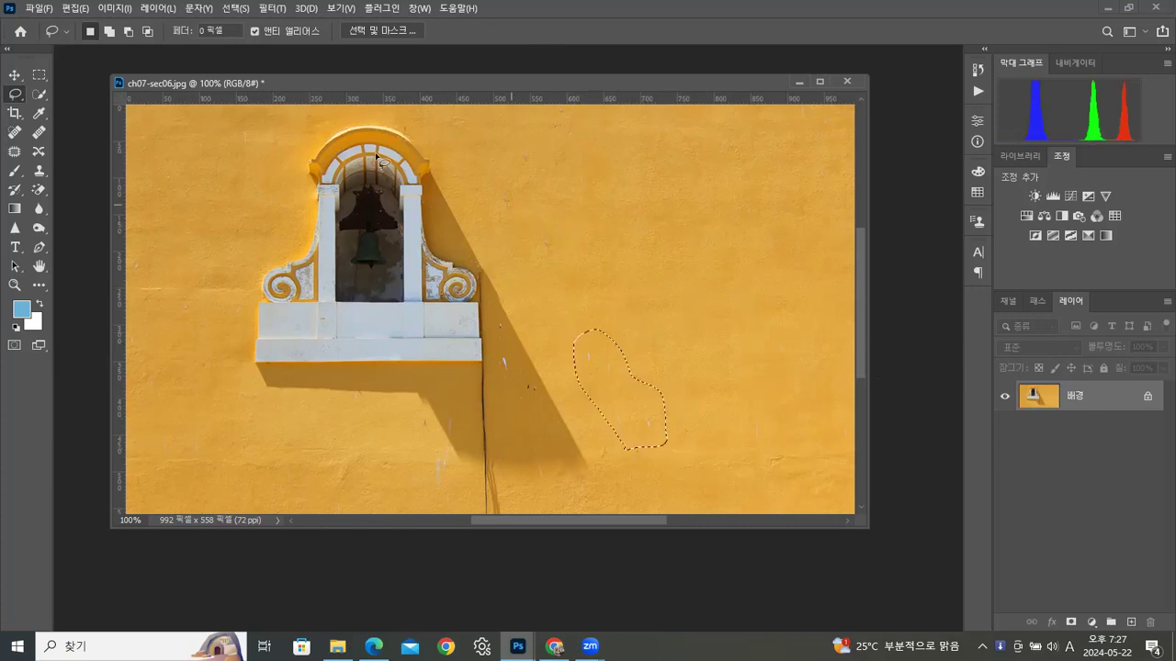
{"action": "left_click", "coordinate": [77, 8]}
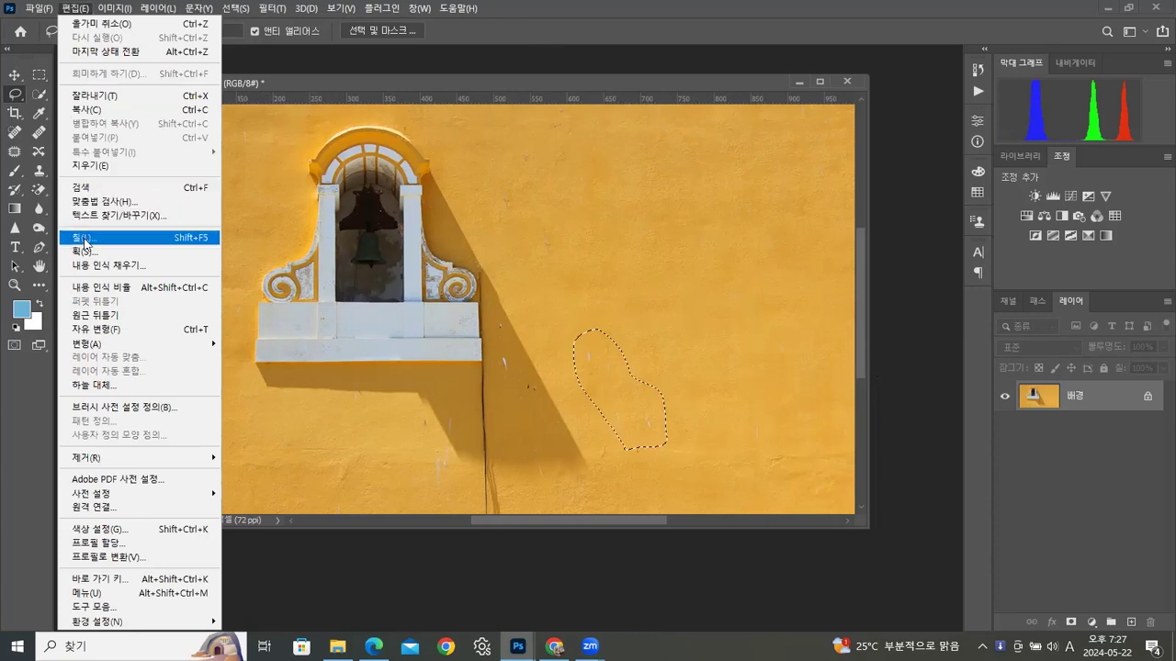
{"action": "left_click", "coordinate": [84, 240]}
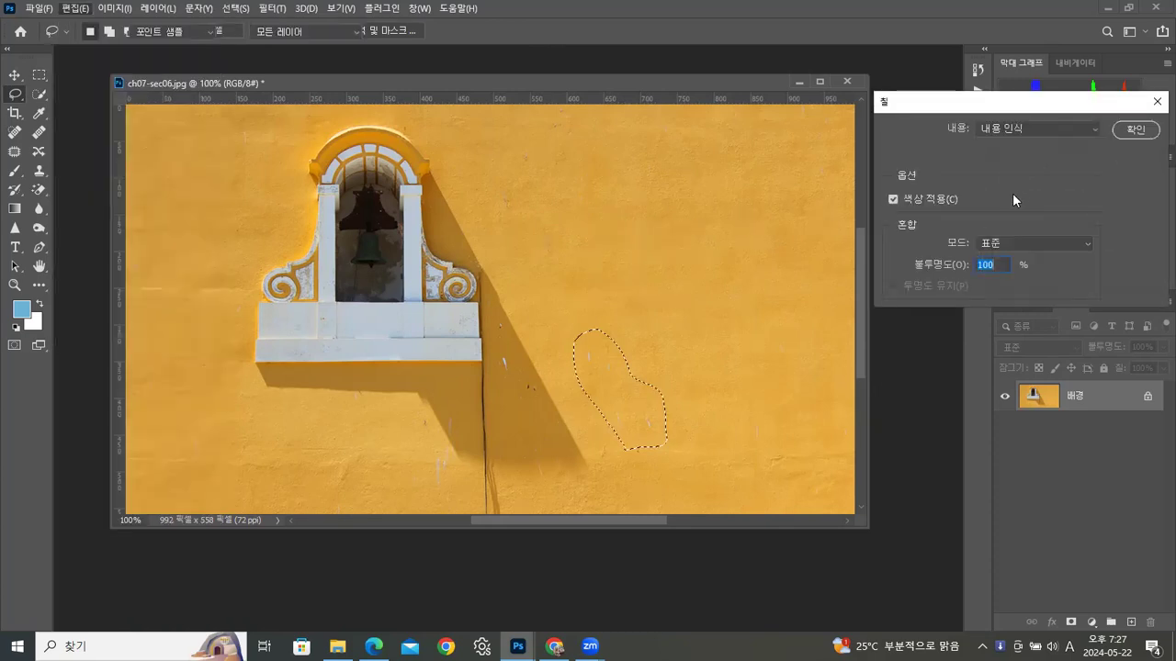
{"action": "left_click", "coordinate": [1133, 130]}
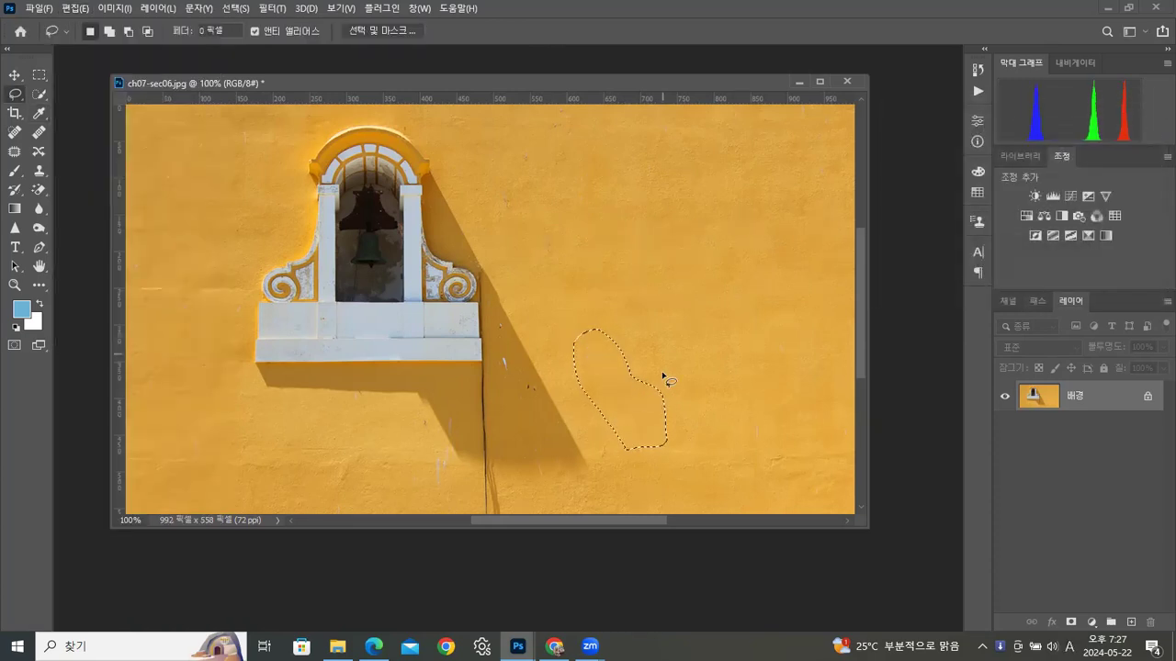
{"action": "key", "text": "ctrl+d"}
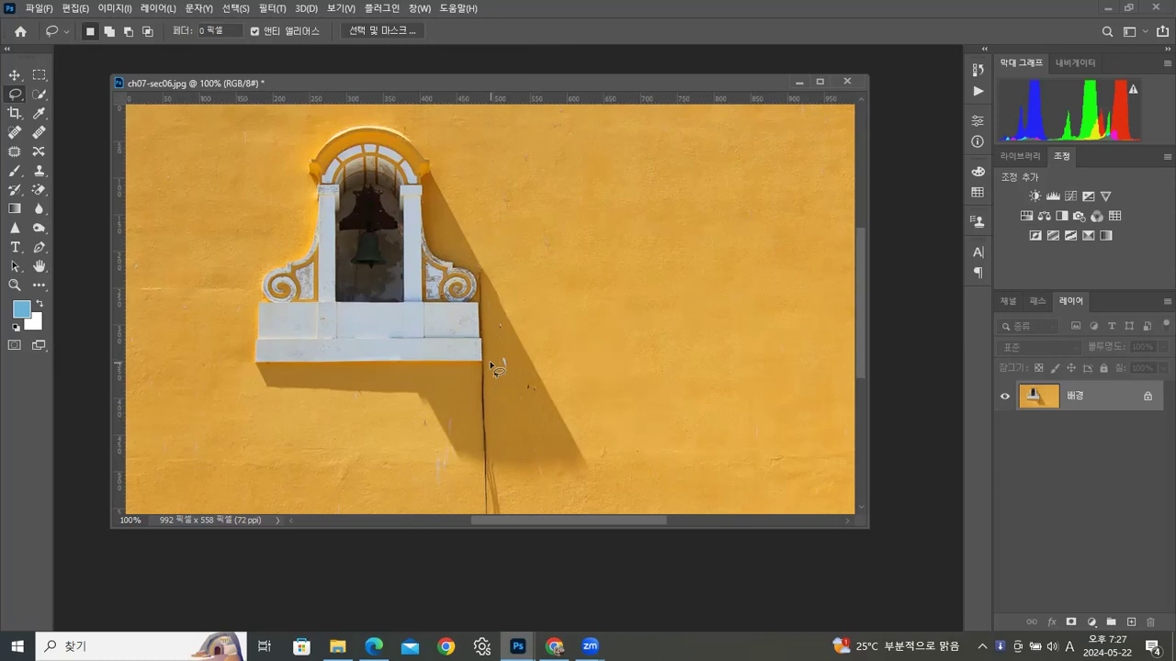
Step: Lasso the vertical dark crack below the bell niche's right corner, fill it using Content-Aware at 100% opacity, and deselect
{"action": "mouse_move", "coordinate": [479, 365]}
{"action": "left_mouse_down"}
{"action": "mouse_move", "coordinate": [467, 474]}
{"action": "mouse_move", "coordinate": [476, 517]}
{"action": "mouse_move", "coordinate": [514, 517]}
{"action": "mouse_move", "coordinate": [487, 366]}
{"action": "left_mouse_up"}
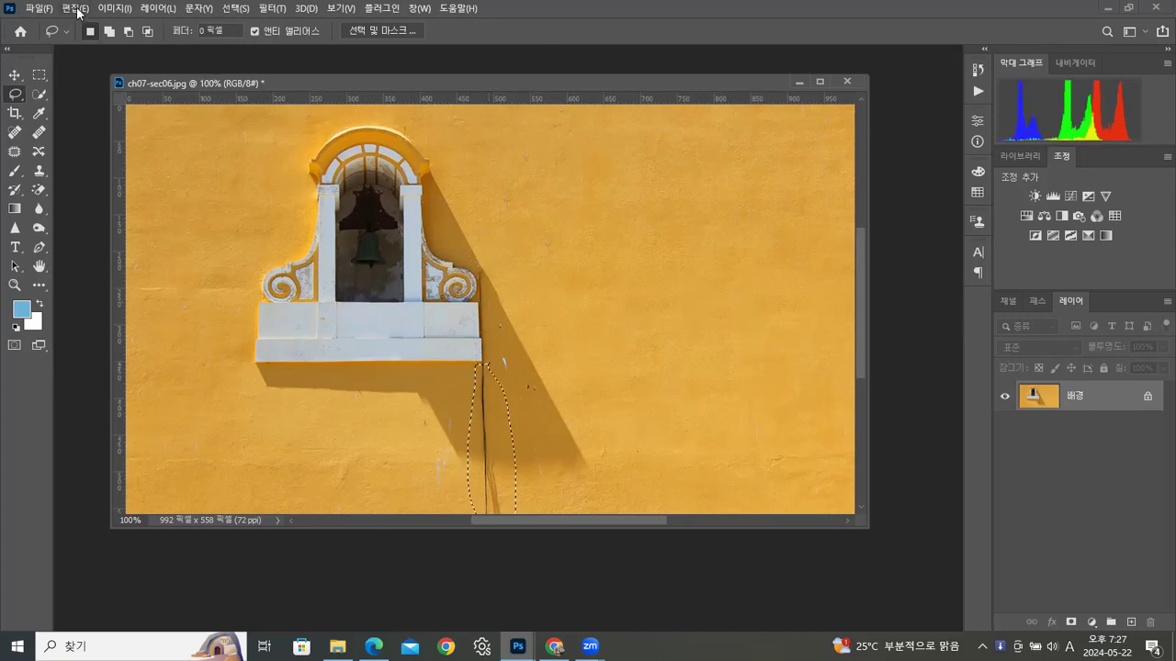
{"action": "left_click", "coordinate": [75, 8]}
{"action": "left_click", "coordinate": [96, 241]}
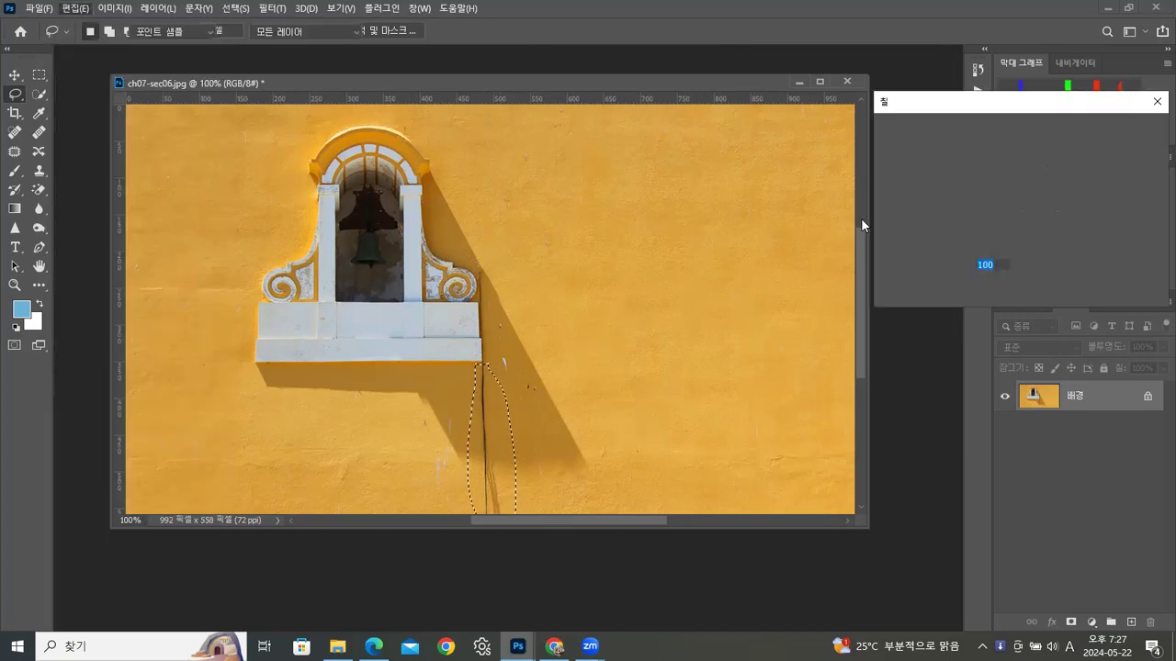
{"action": "left_click", "coordinate": [1136, 129]}
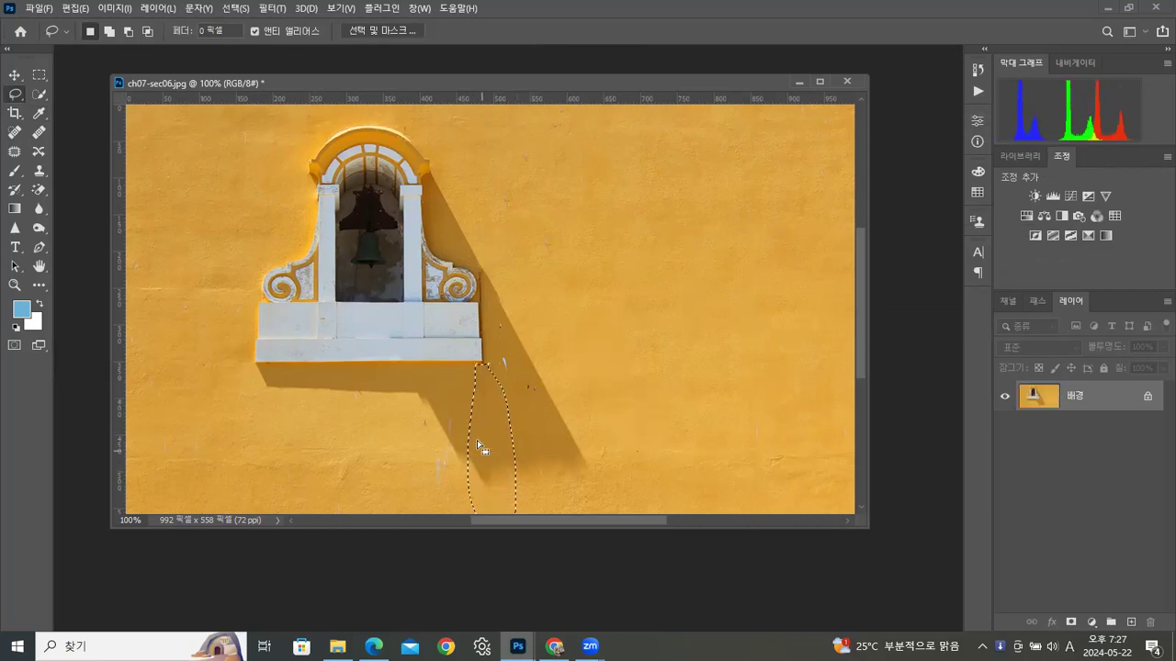
{"action": "key", "text": "ctrl+d"}
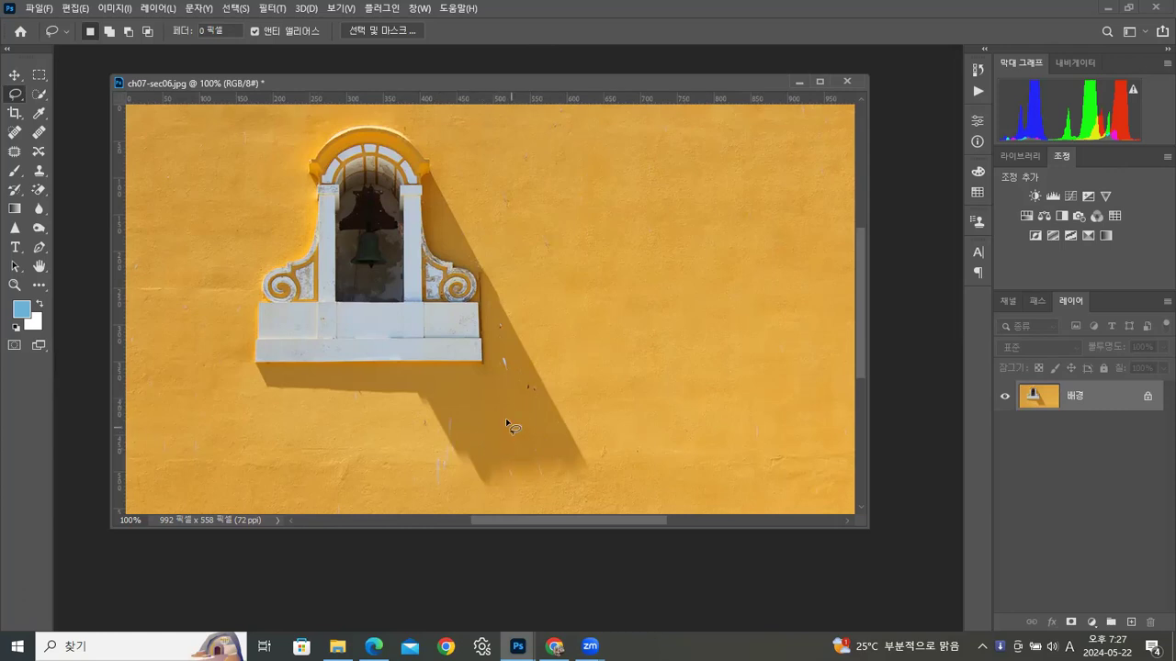
Step: Lasso the small chips inside the diagonal shadow beside the niche ledge, fill the area with Content-Aware at 100% opacity, and deselect
{"action": "mouse_move", "coordinate": [492, 327]}
{"action": "left_mouse_down"}
{"action": "mouse_move", "coordinate": [541, 390]}
{"action": "mouse_move", "coordinate": [538, 408]}
{"action": "mouse_move", "coordinate": [505, 403]}
{"action": "left_mouse_up"}
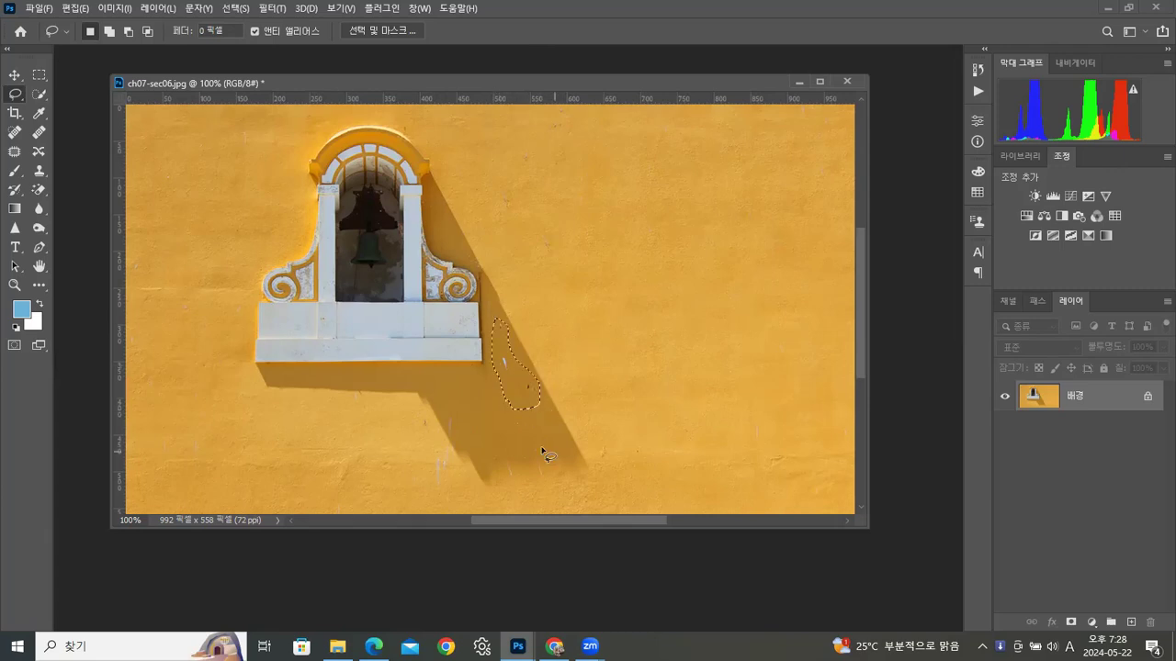
{"action": "left_click", "coordinate": [77, 9]}
{"action": "left_click", "coordinate": [83, 239]}
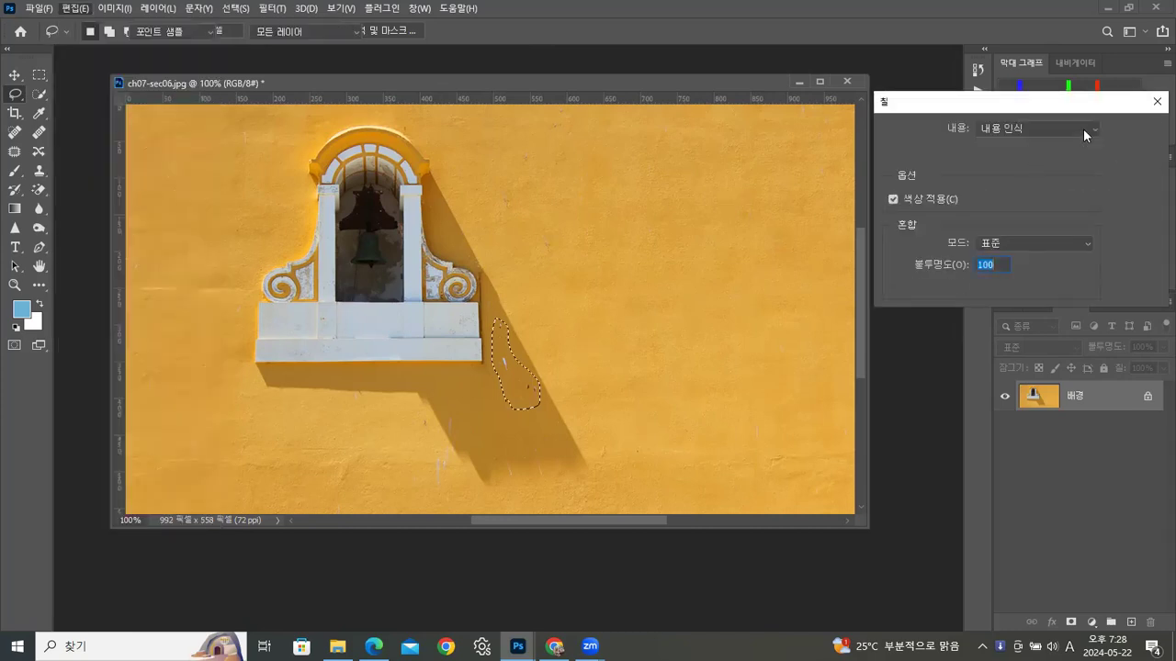
{"action": "left_click", "coordinate": [1137, 129]}
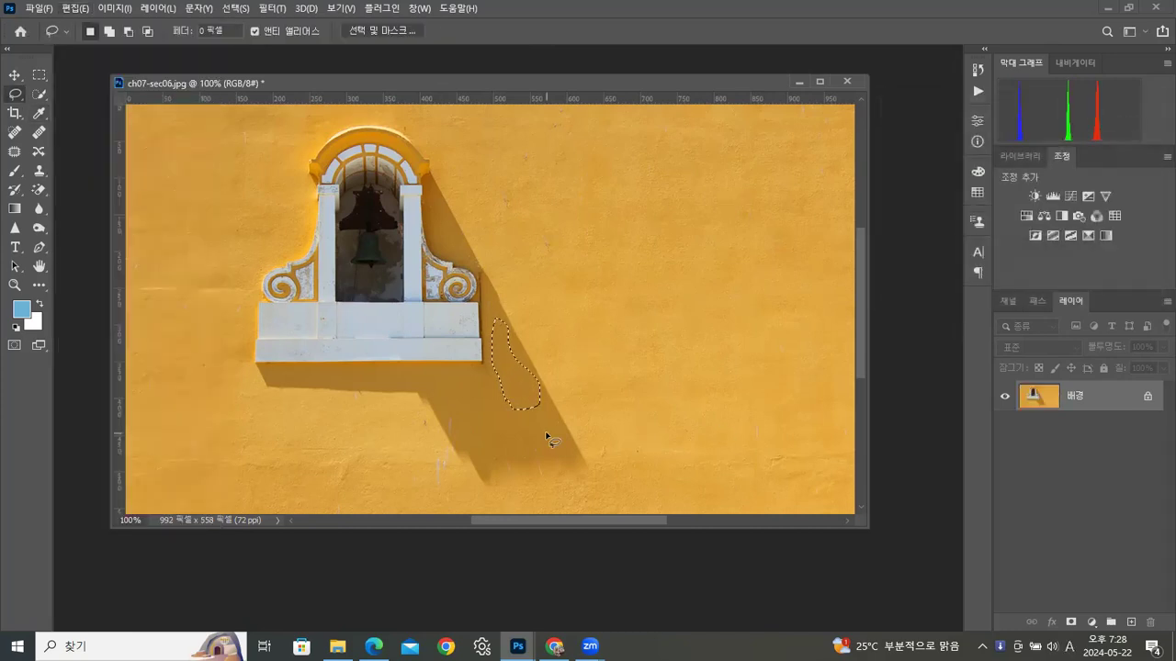
{"action": "key", "text": "ctrl+d"}
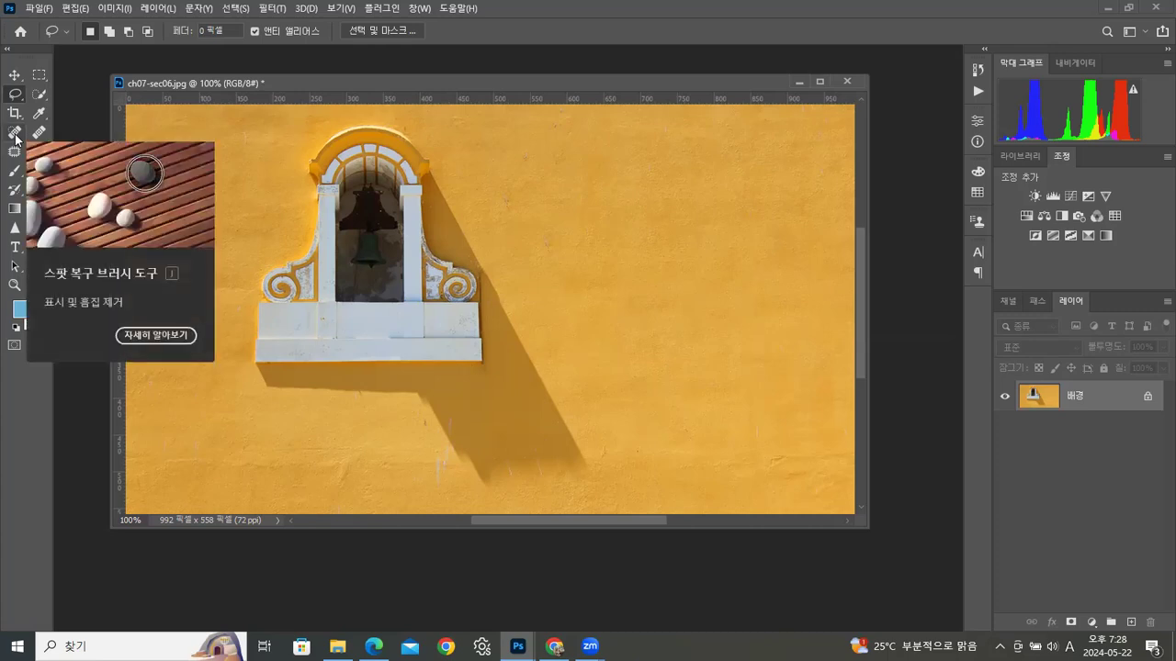
Step: Save a copy of the retouched wall photo as 20240522_04.jpg in the 실습 folder, in JPEG format
{"action": "left_click_drag", "start_coordinate": [580, 83], "coordinate": [579, 83]}
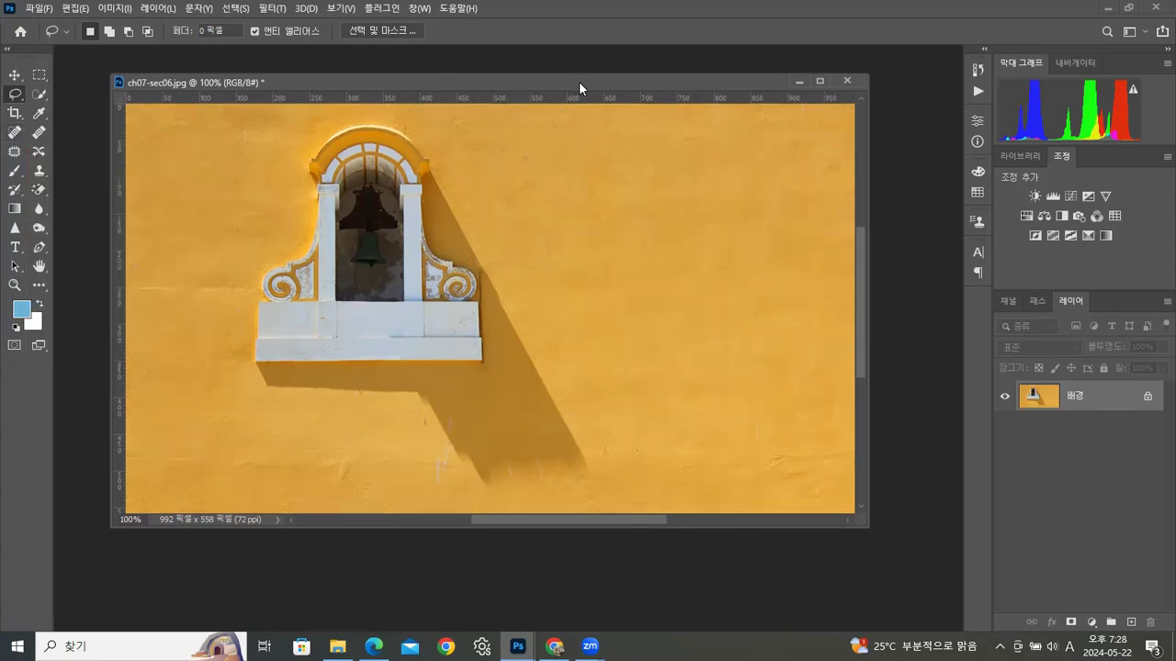
{"action": "left_click", "coordinate": [37, 11]}
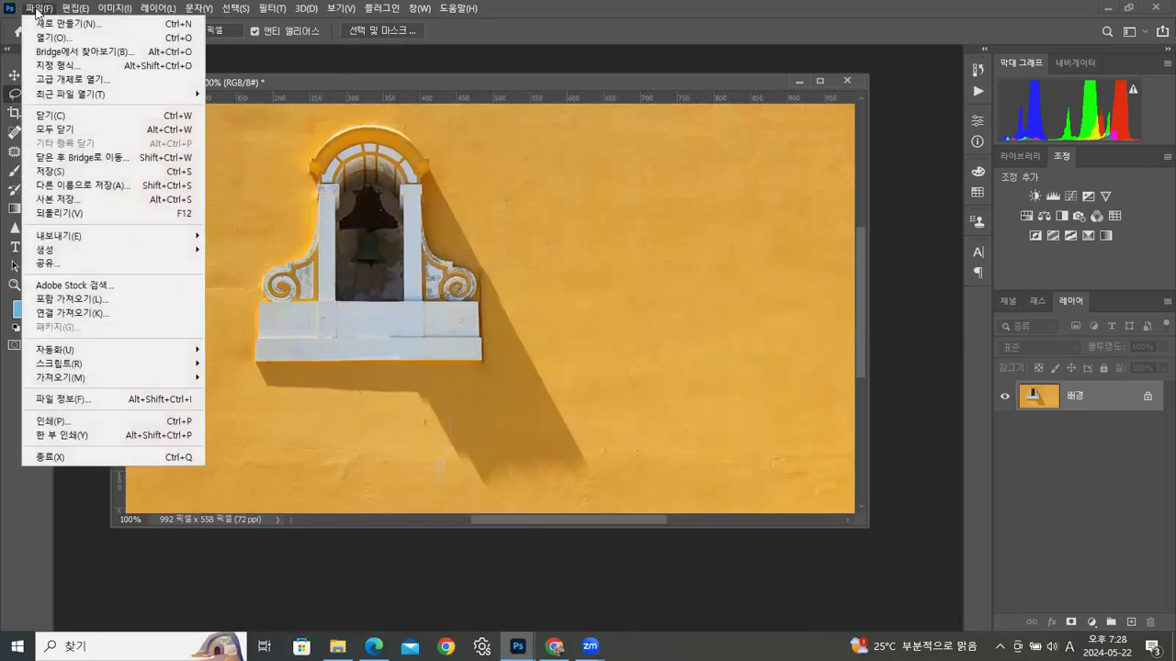
{"action": "left_click", "coordinate": [51, 200]}
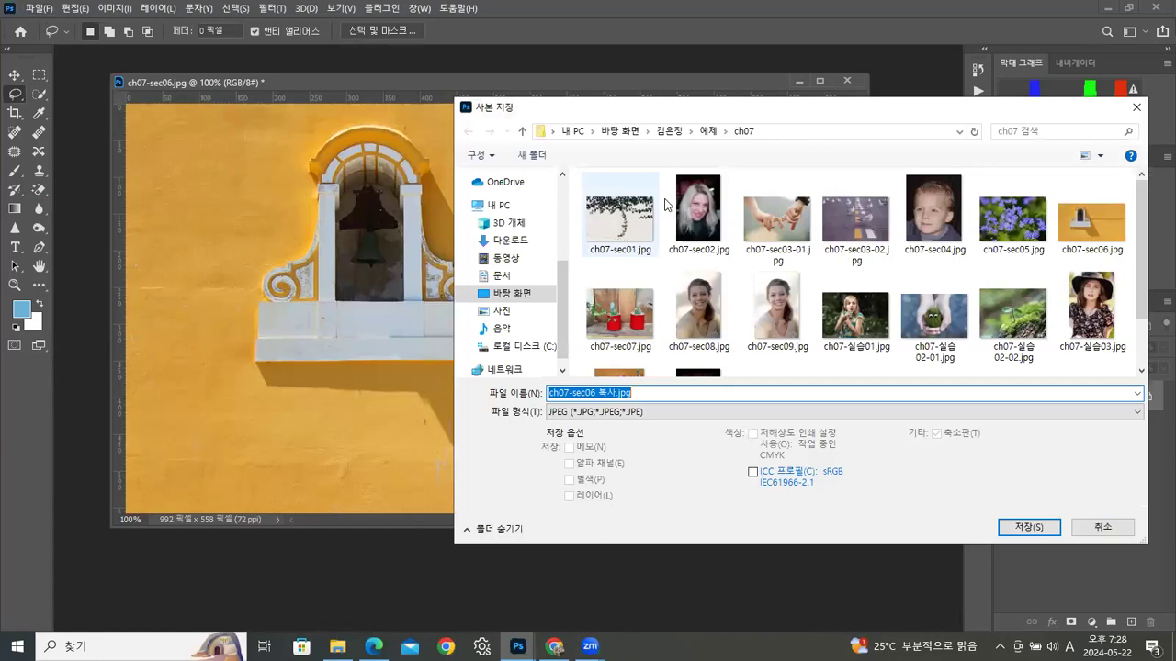
{"action": "left_click", "coordinate": [681, 132]}
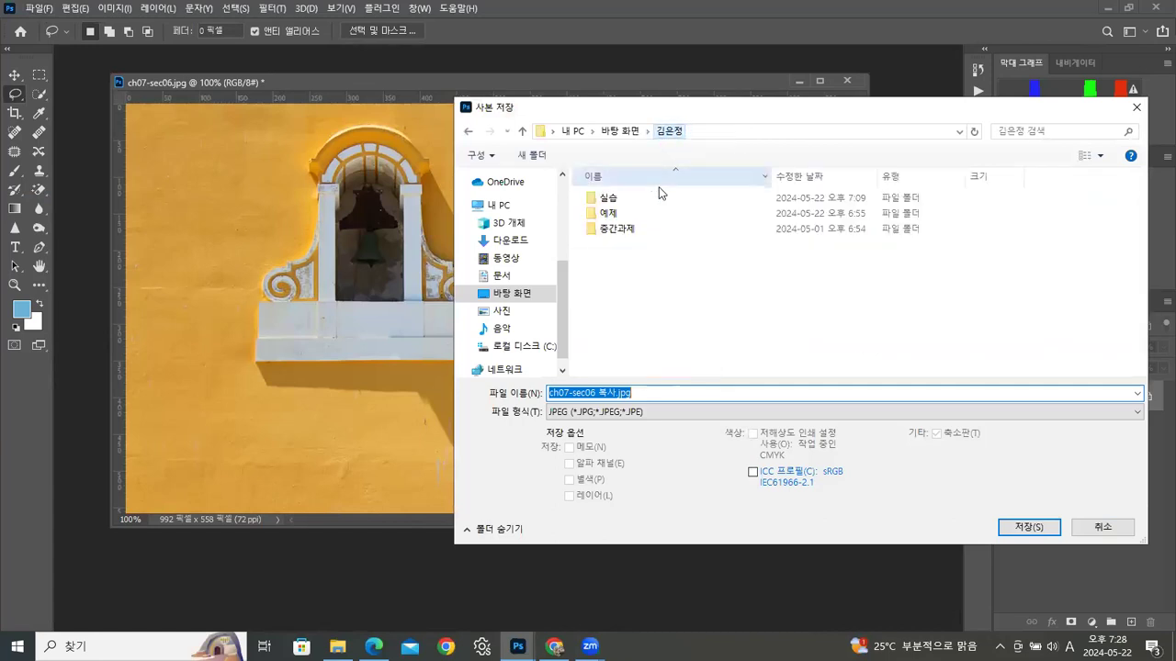
{"action": "double_click", "coordinate": [613, 199]}
{"action": "left_click_drag", "start_coordinate": [1143, 220], "coordinate": [1154, 350]}
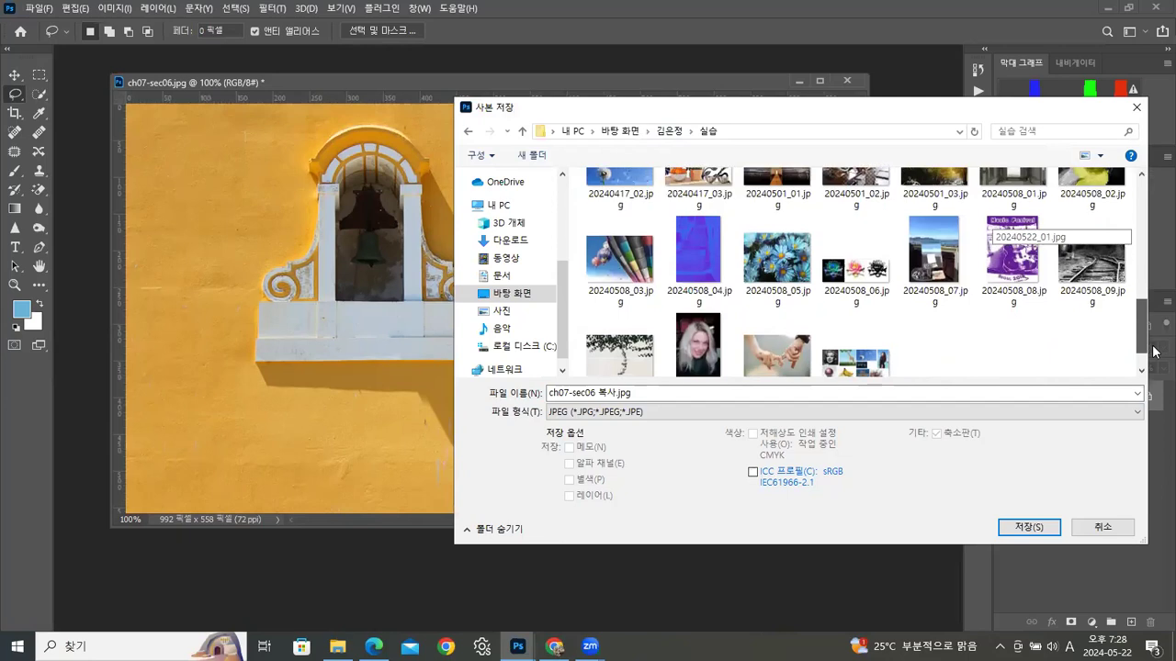
{"action": "left_click", "coordinate": [783, 367]}
{"action": "double_click", "coordinate": [598, 392]}
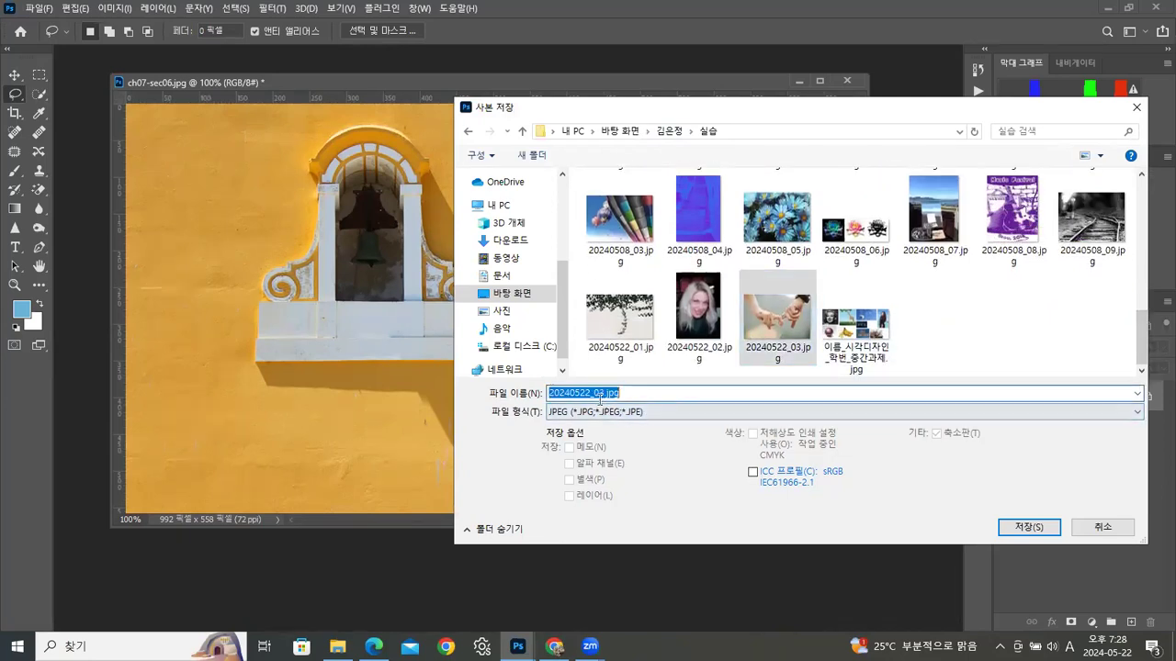
{"action": "left_click", "coordinate": [600, 394]}
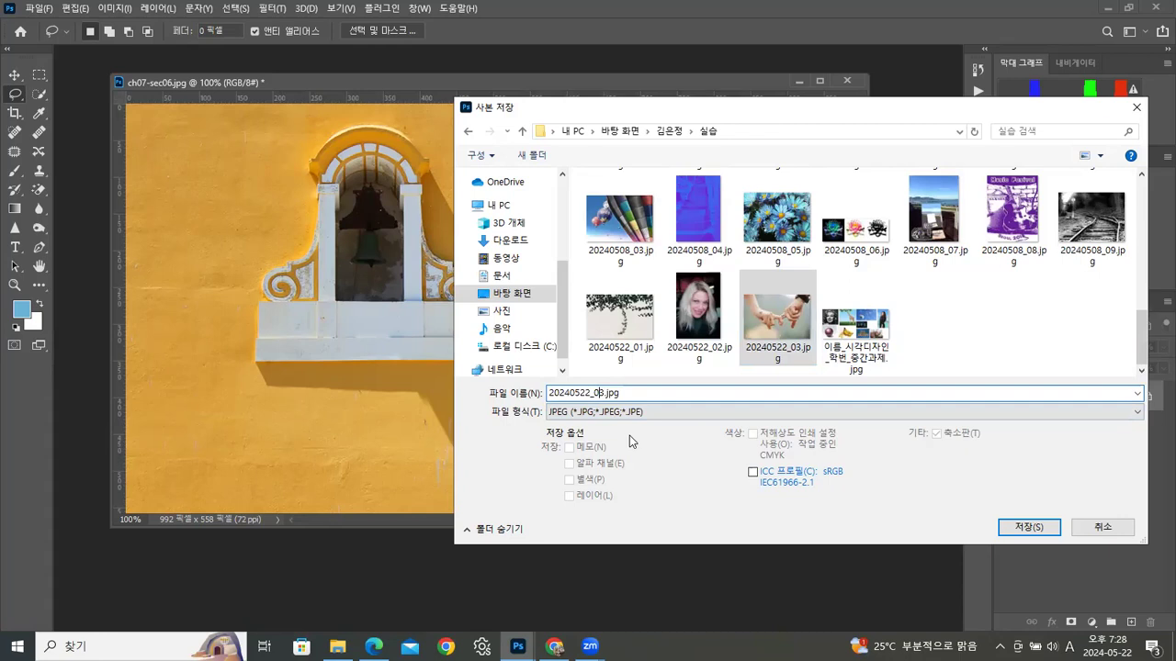
{"action": "key", "text": "Delete"}
{"action": "type", "text": "4"}
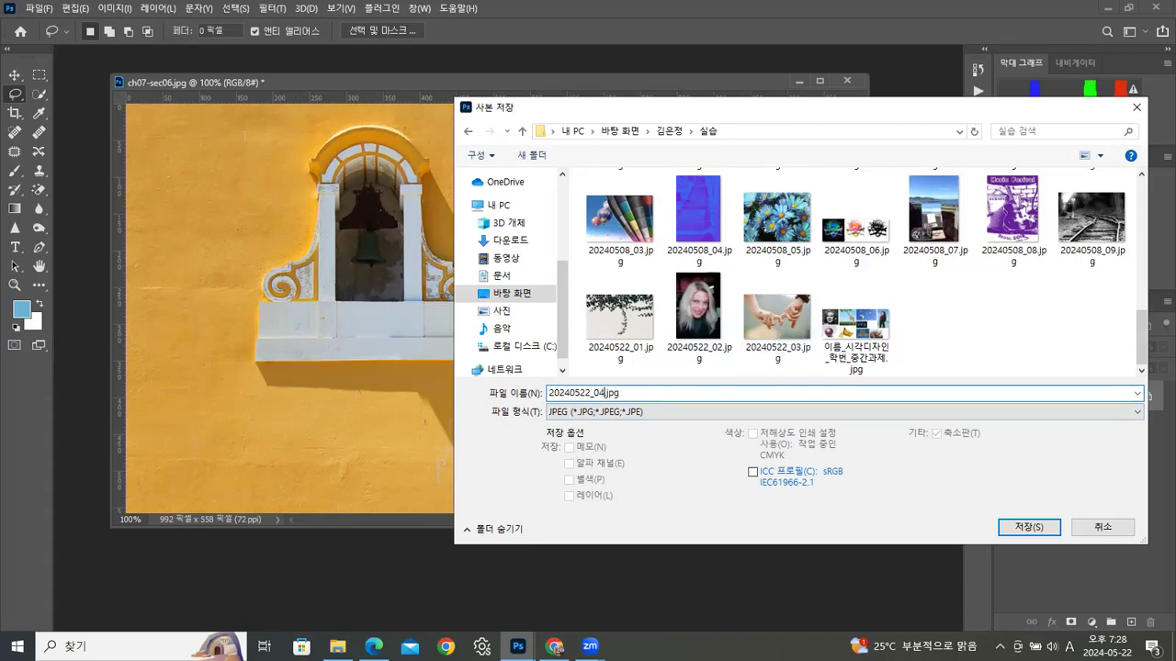
{"action": "left_click", "coordinate": [1026, 530]}
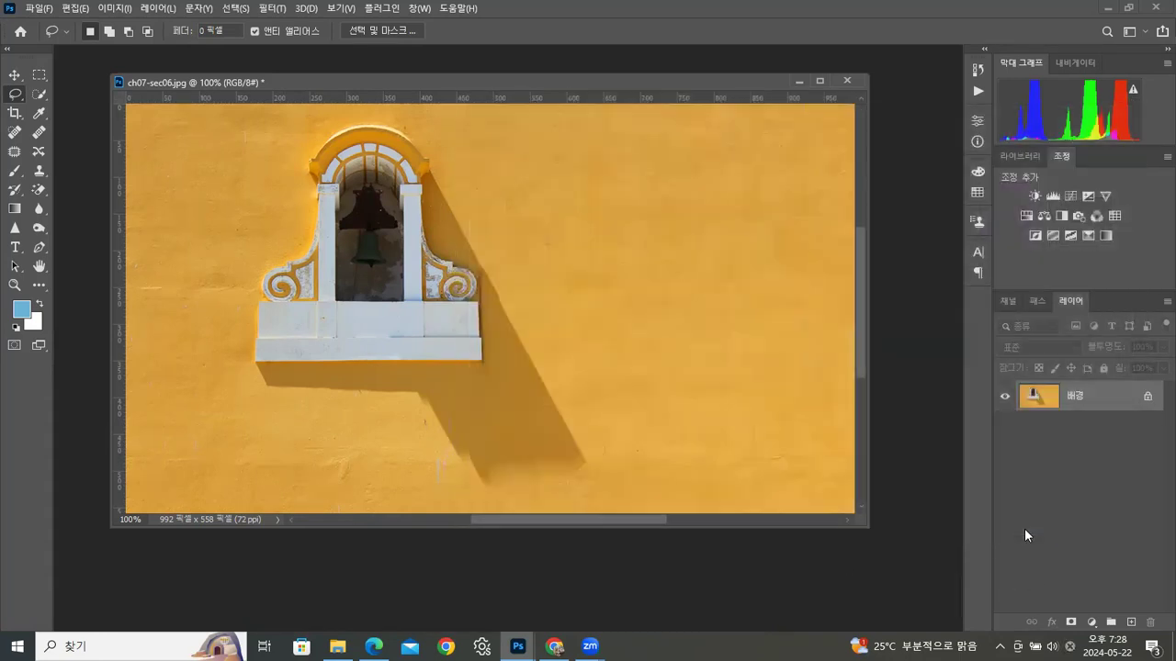
Step: Close ch07-sec06.jpg without saving the changes to the original
{"action": "left_click", "coordinate": [900, 156]}
{"action": "left_click", "coordinate": [847, 81]}
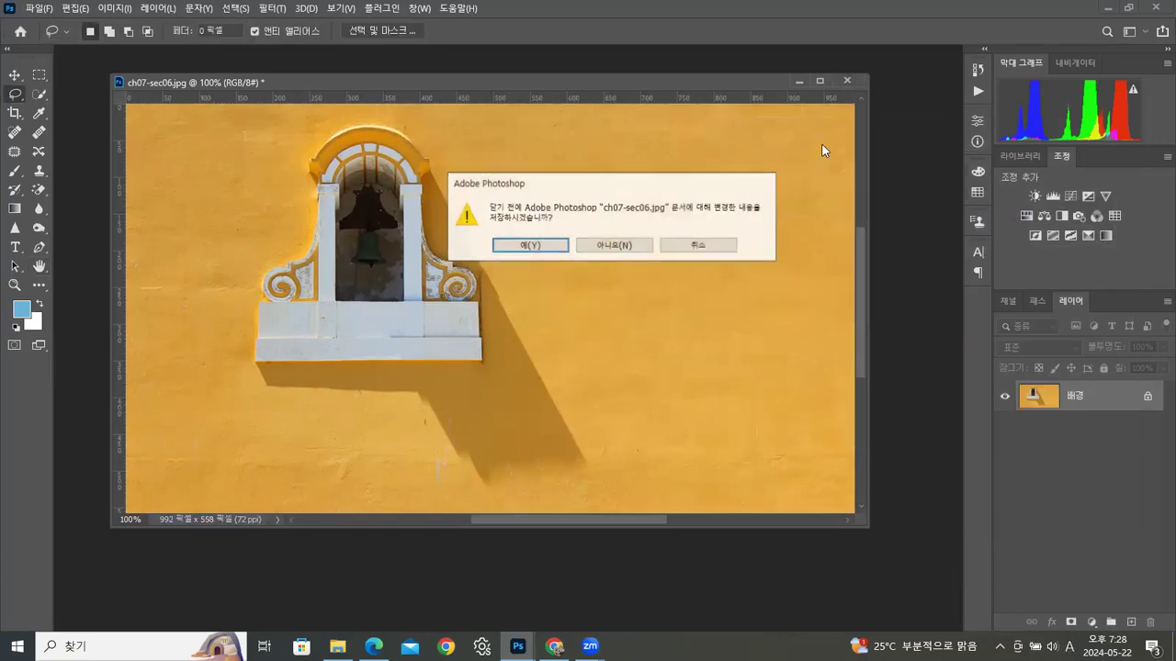
{"action": "left_click", "coordinate": [611, 245]}
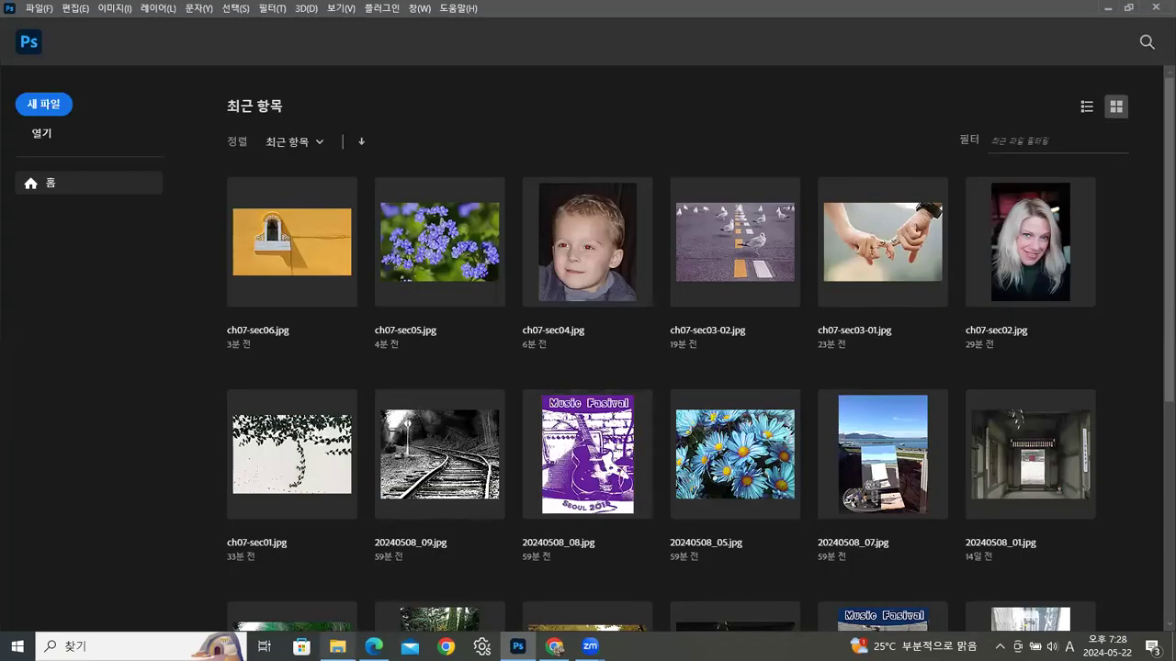
Step: Open ch07-sec07.jpg from the ch07 folder in a floating window and view it at 100%
{"action": "left_click", "coordinate": [337, 646]}
{"action": "left_click", "coordinate": [710, 452]}
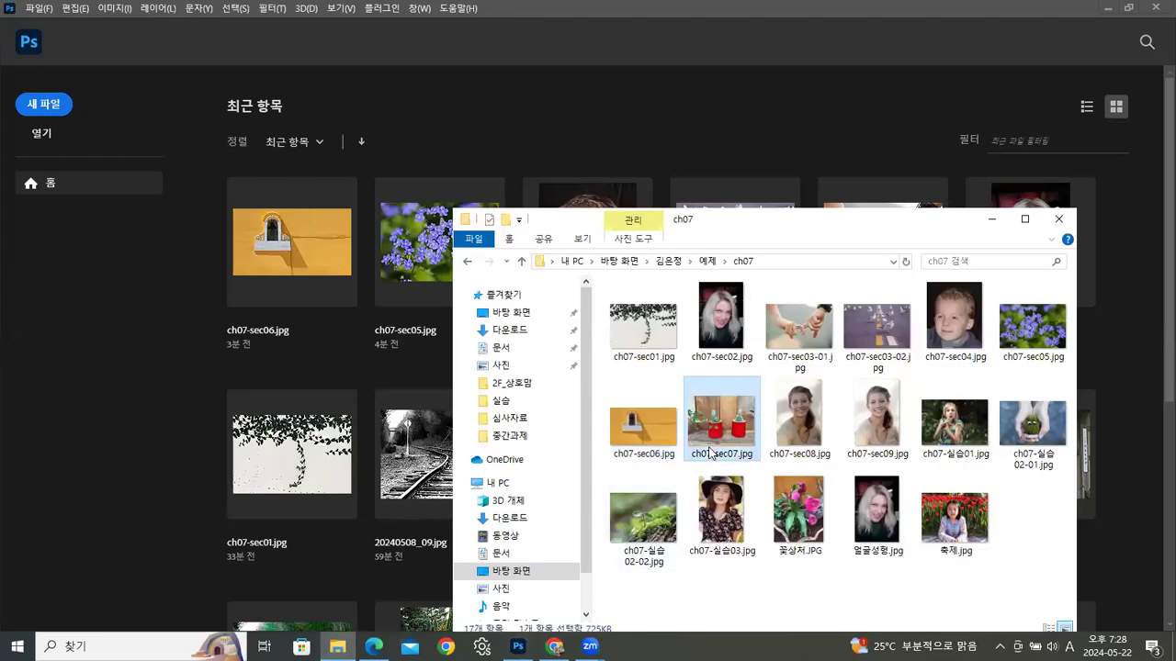
{"action": "left_click_drag", "start_coordinate": [710, 452], "coordinate": [70, 414]}
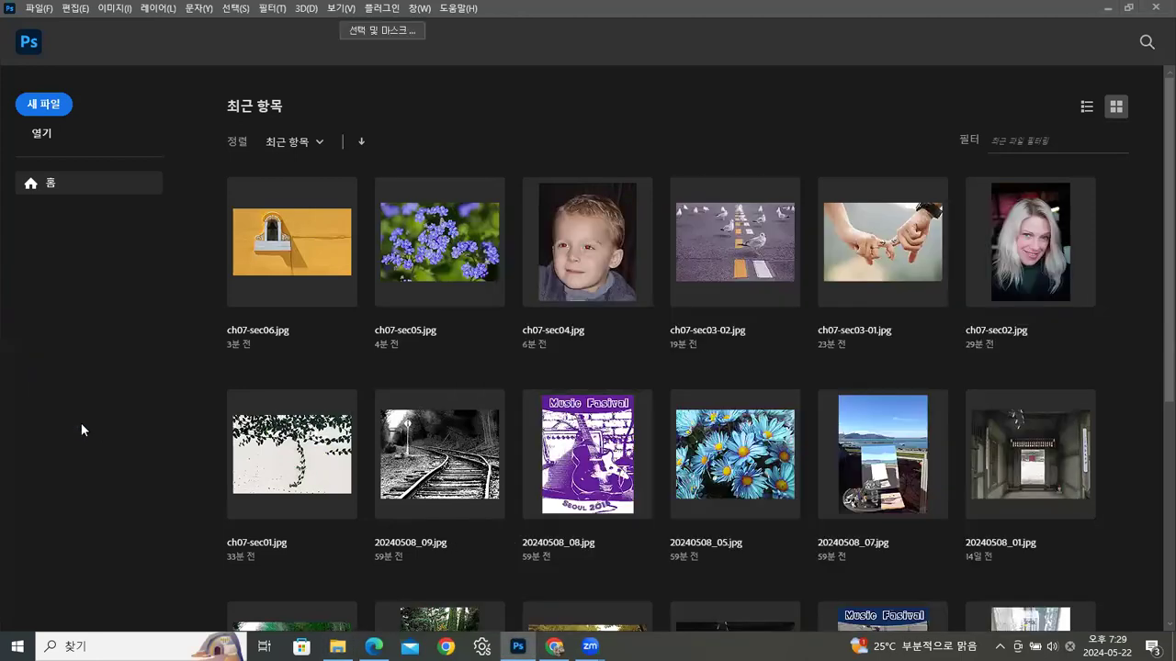
{"action": "left_click_drag", "start_coordinate": [154, 54], "coordinate": [290, 81]}
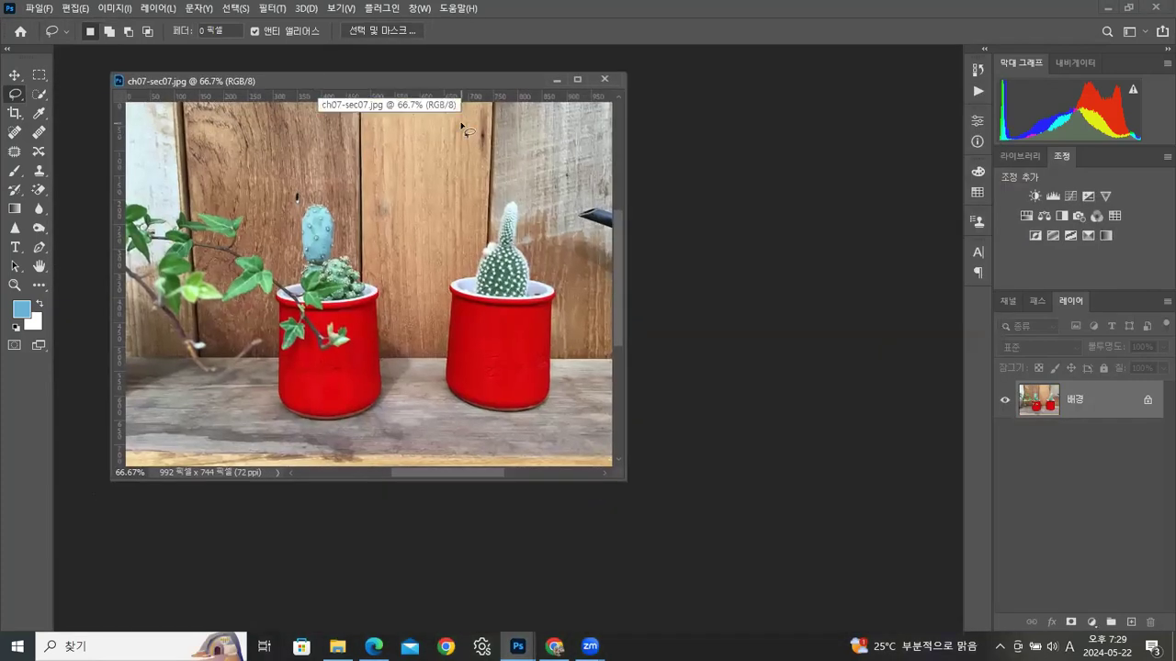
{"action": "key", "text": "ctrl+plus"}
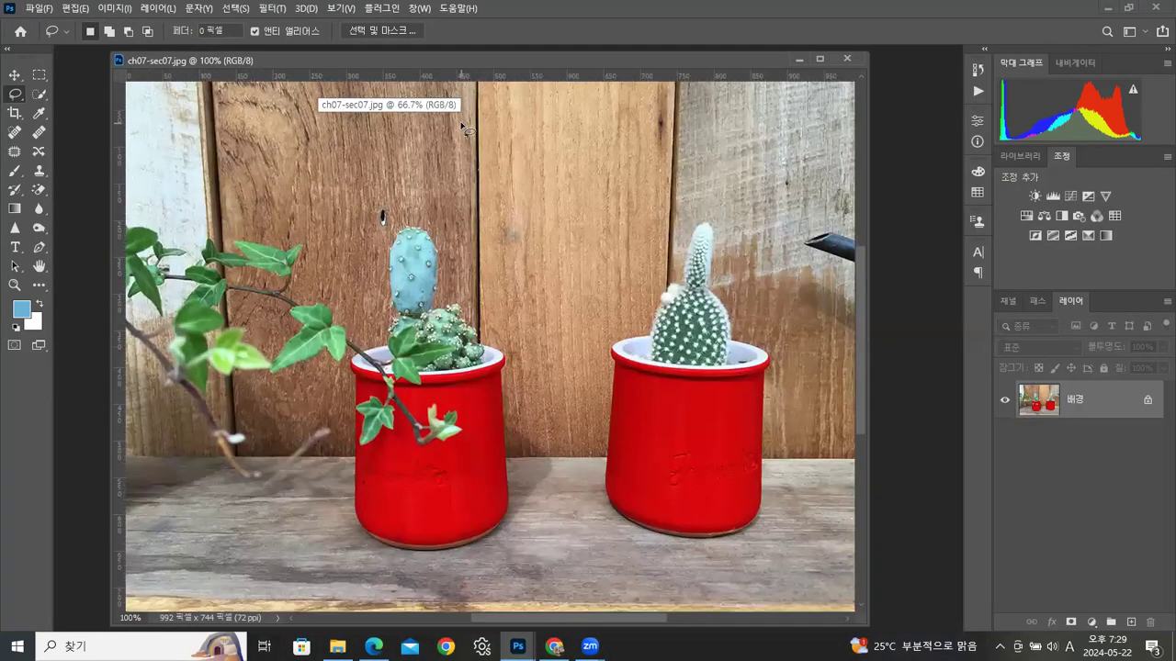
{"action": "left_click_drag", "start_coordinate": [860, 354], "coordinate": [866, 396]}
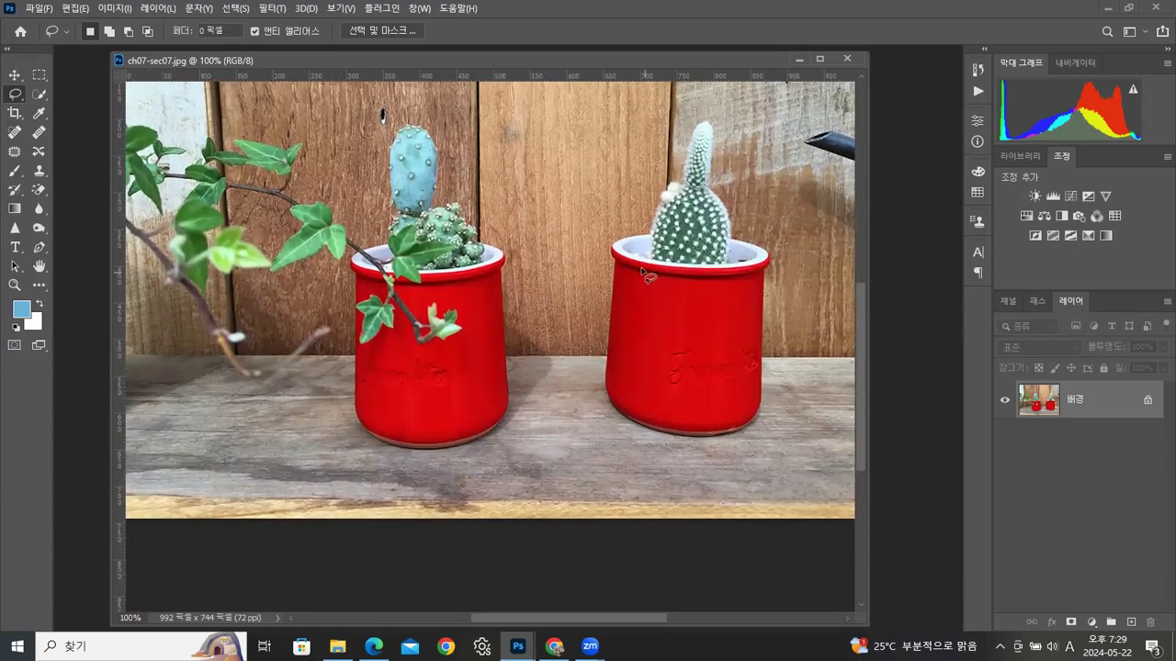
Step: Switch to the Pencil tool and start a new document from the web preset 웹 최소 크기
{"action": "left_click", "coordinate": [21, 172]}
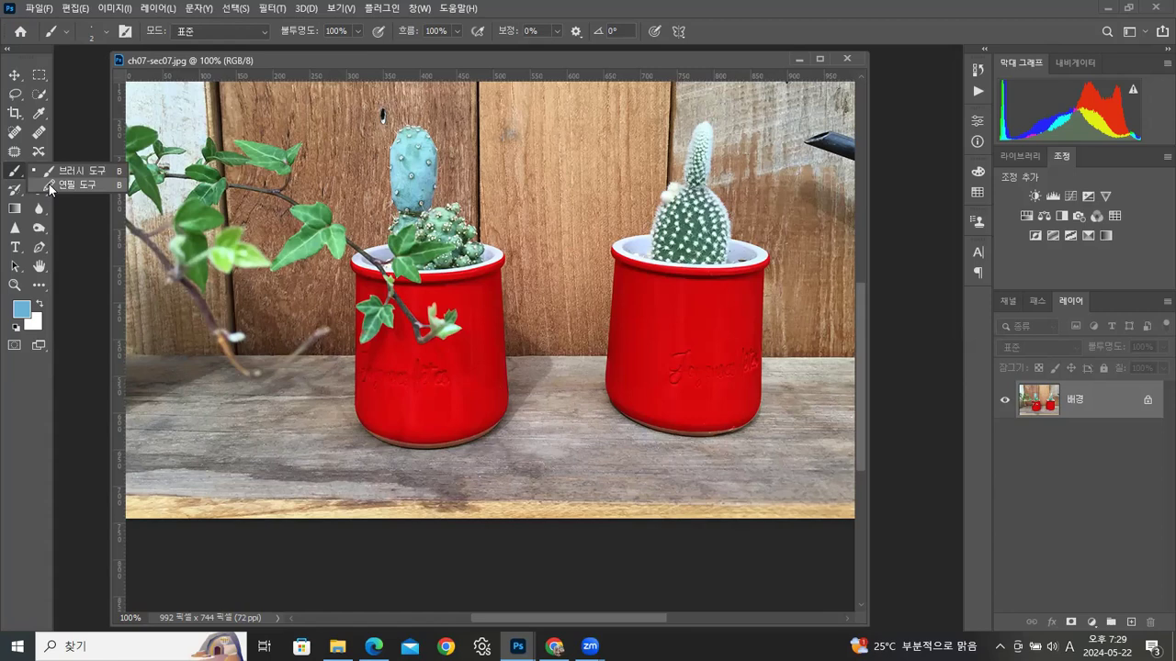
{"action": "left_click", "coordinate": [51, 187]}
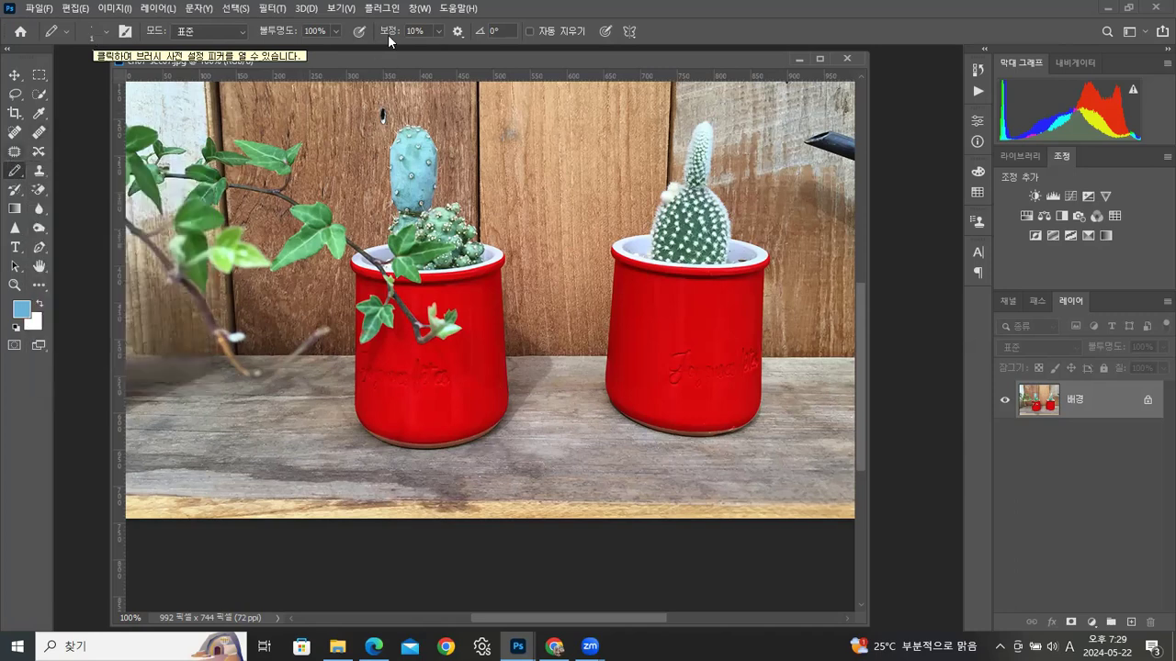
{"action": "left_click", "coordinate": [39, 8]}
{"action": "left_click", "coordinate": [53, 25]}
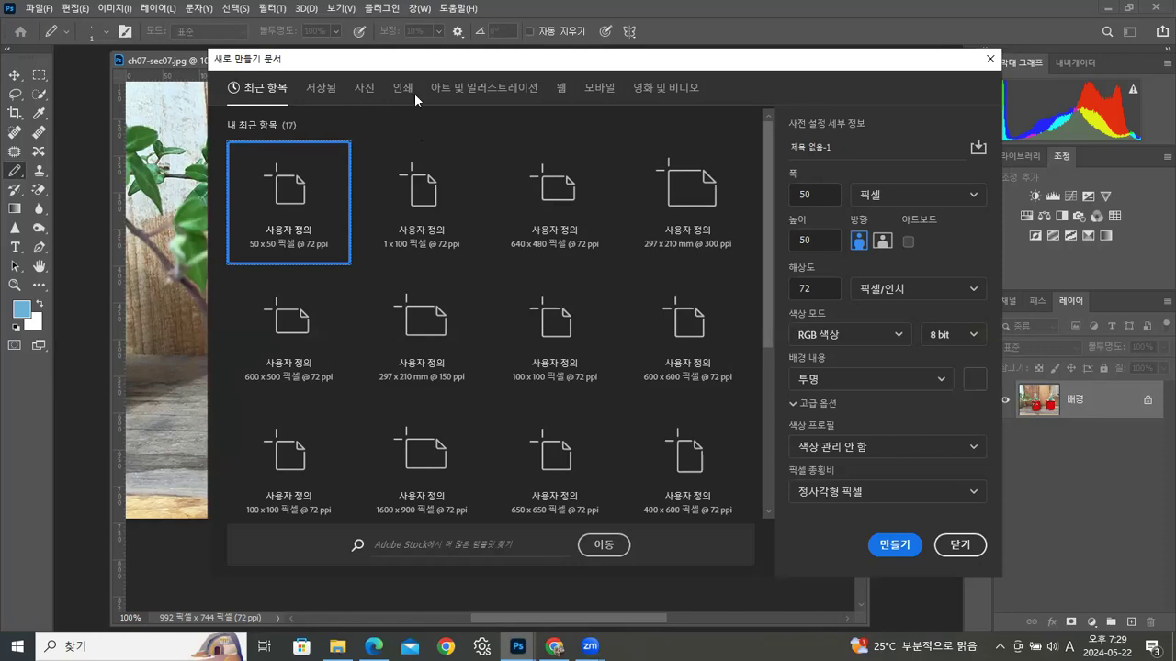
{"action": "left_click", "coordinate": [562, 91]}
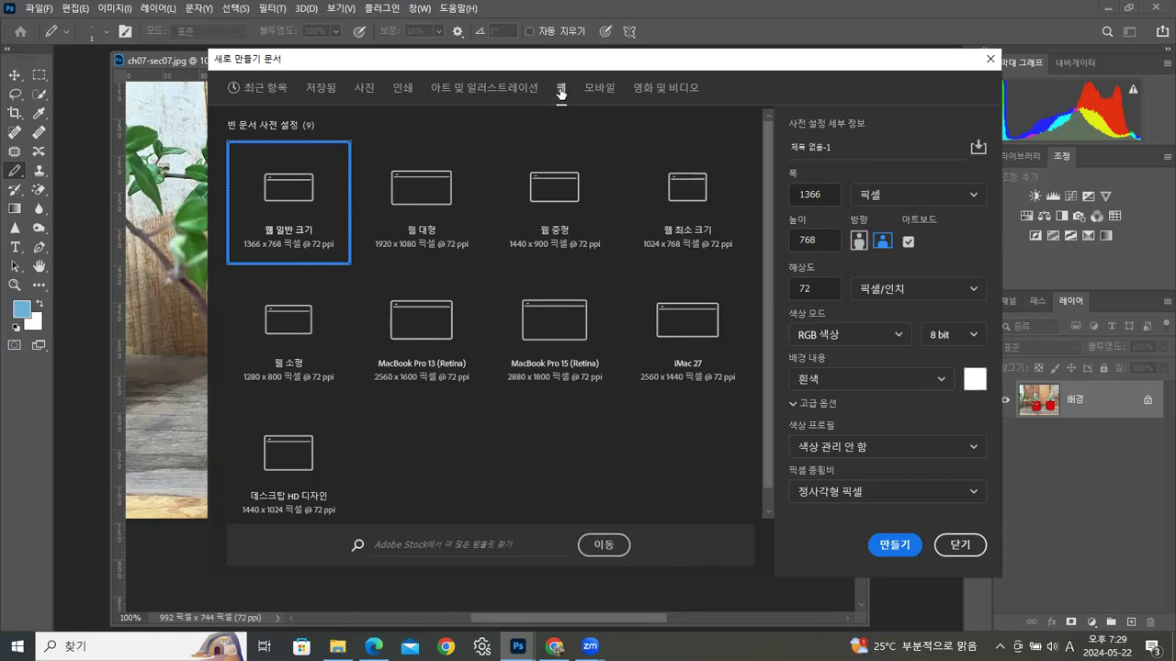
{"action": "left_click", "coordinate": [824, 196]}
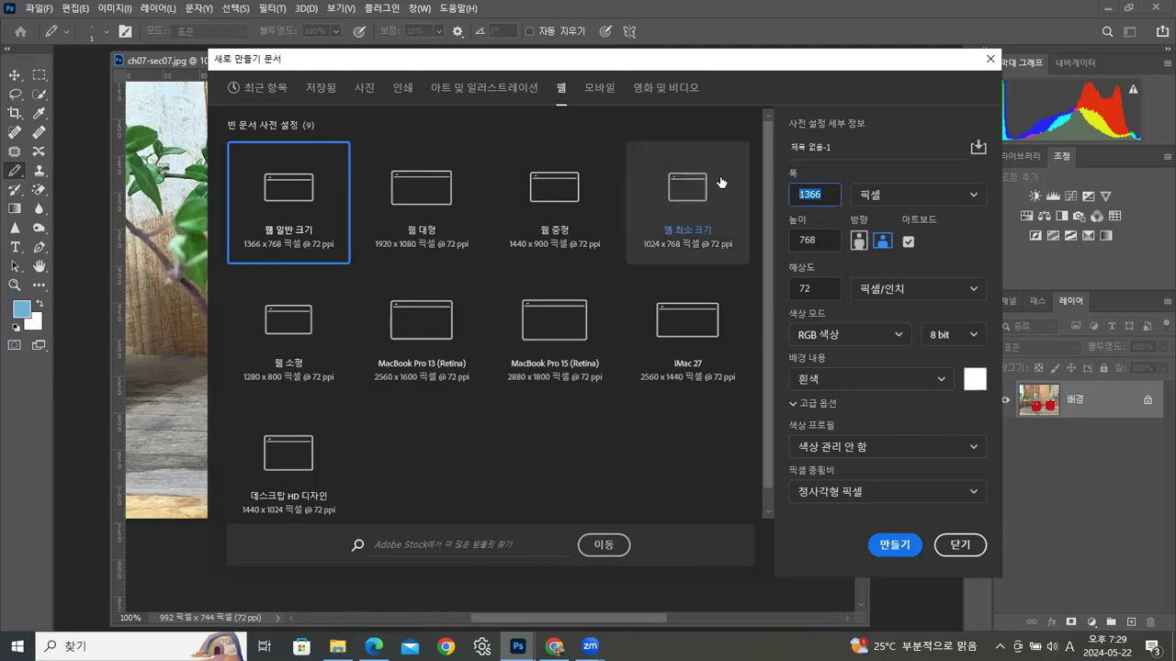
{"action": "left_click", "coordinate": [722, 183]}
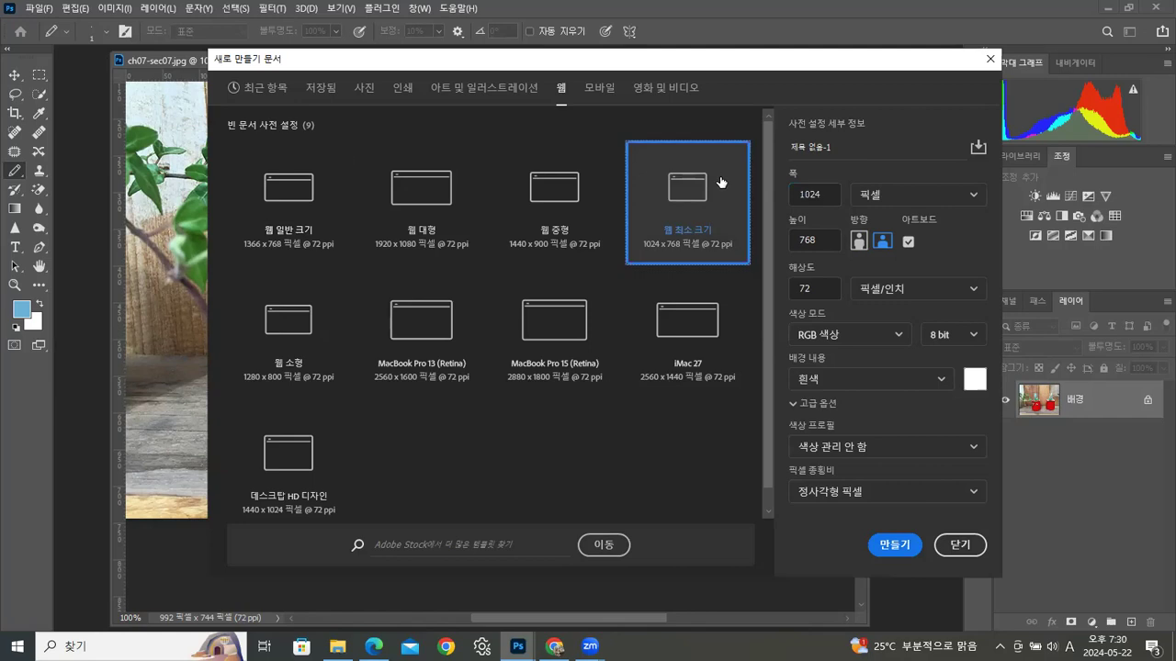
Step: Create the new document at 20 x 20 pixels with a transparent background (투명)
{"action": "left_click", "coordinate": [824, 197]}
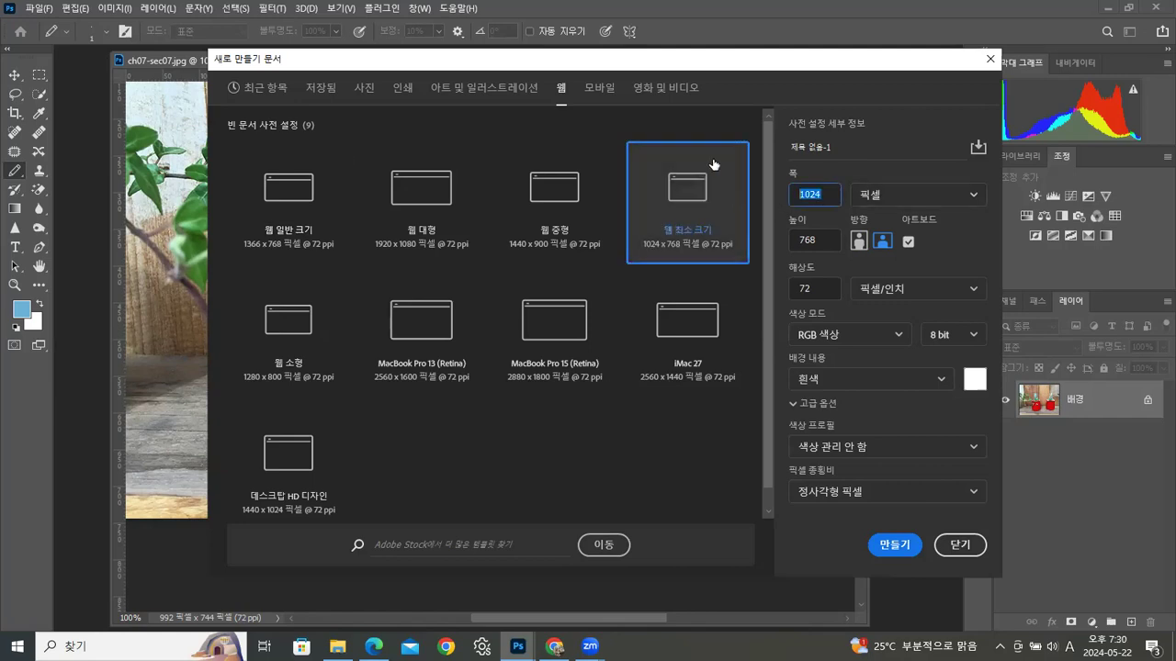
{"action": "type", "text": "2"}
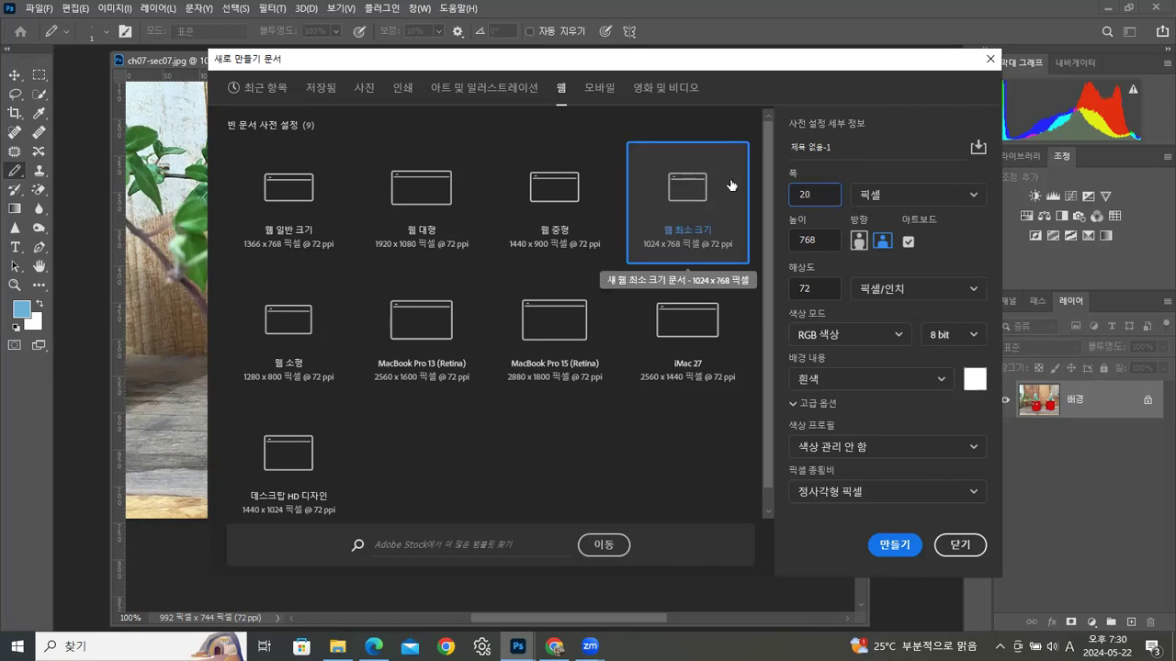
{"action": "type", "text": "0"}
{"action": "key", "text": "Tab"}
{"action": "type", "text": "20"}
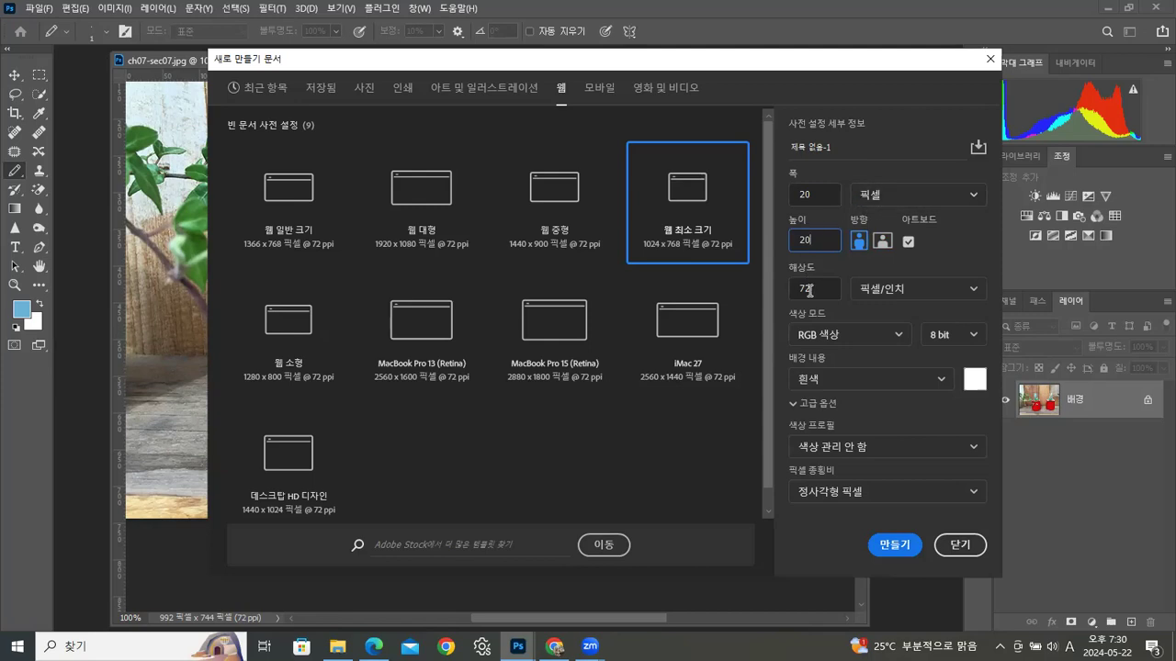
{"action": "double_click", "coordinate": [805, 289]}
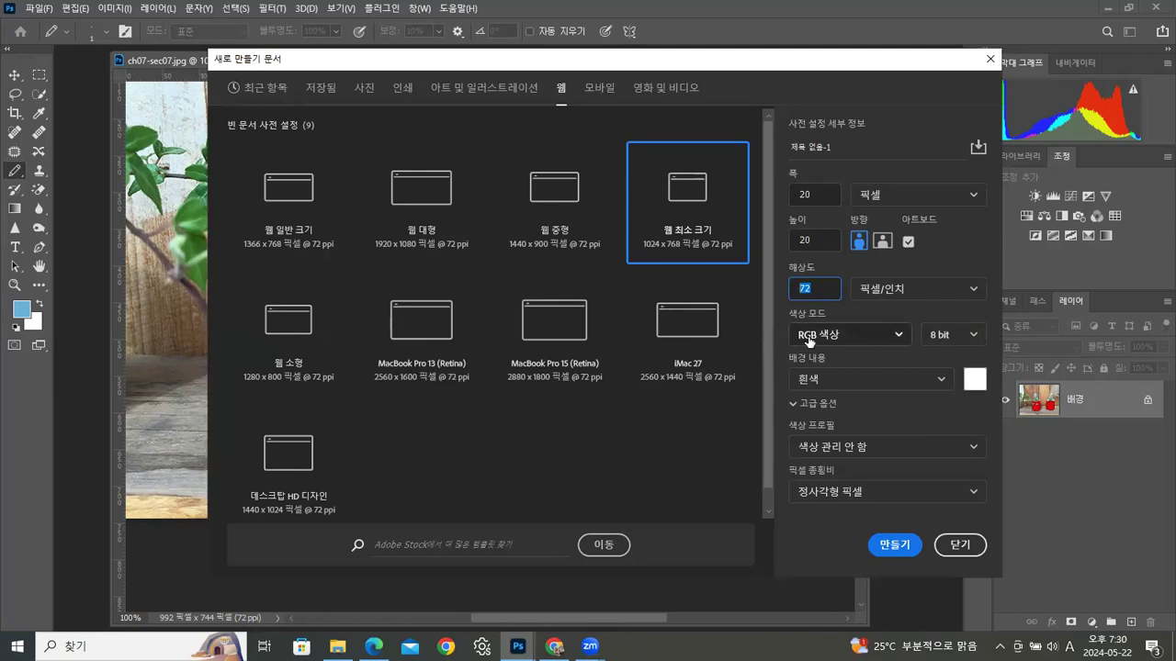
{"action": "left_click", "coordinate": [824, 381]}
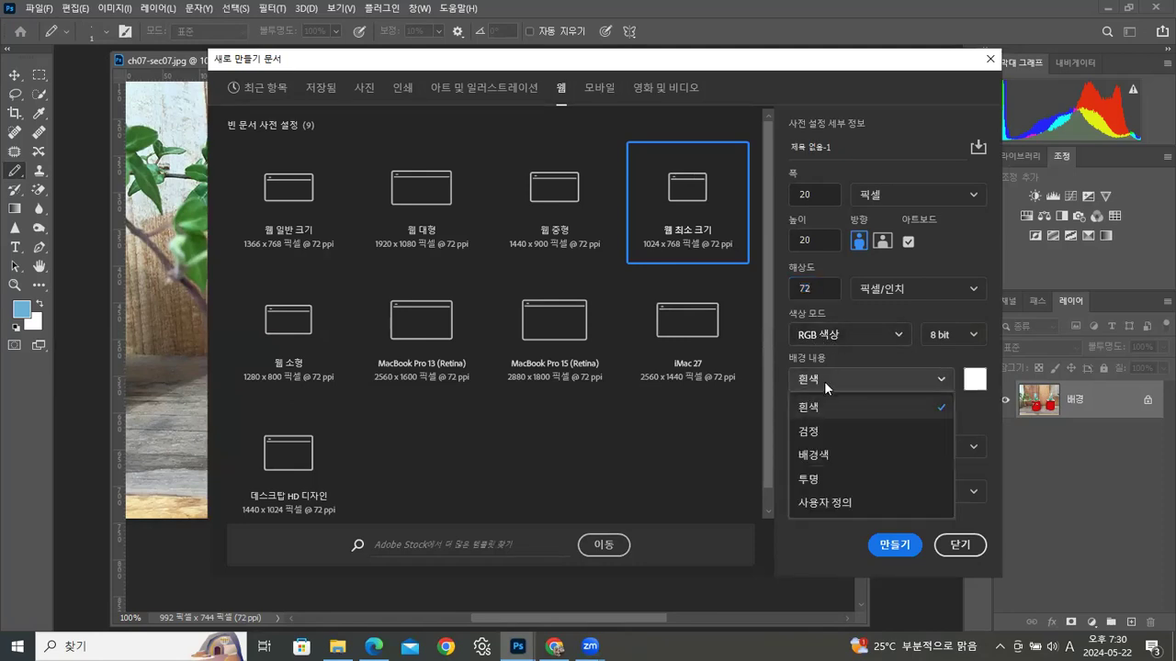
{"action": "left_click", "coordinate": [821, 478]}
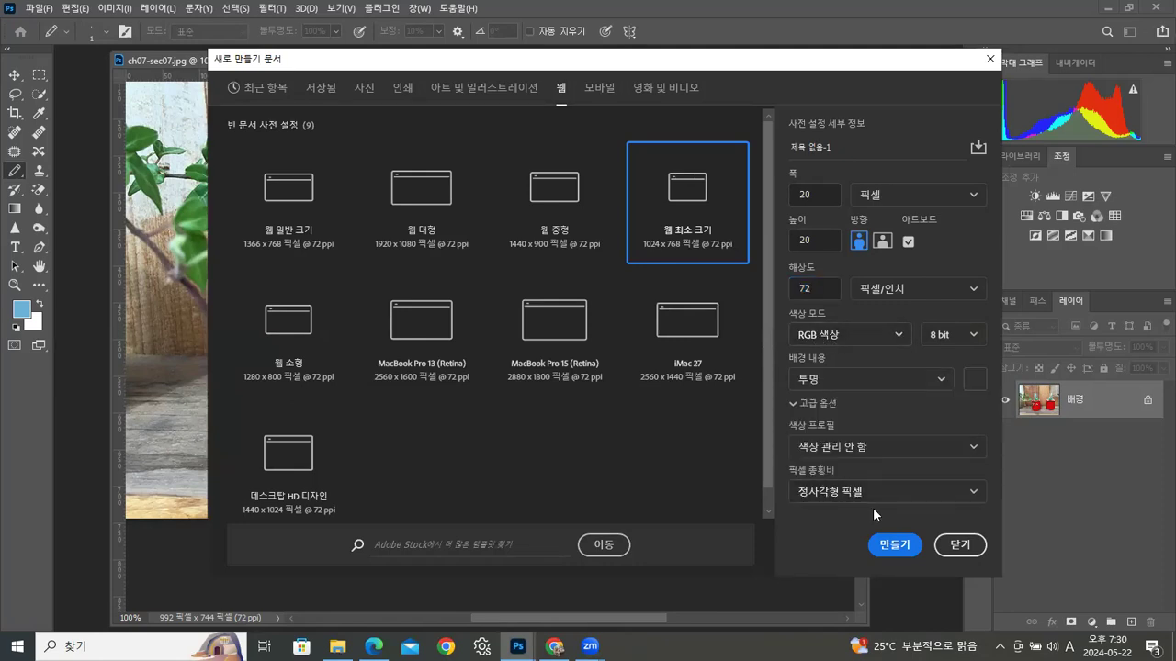
{"action": "left_click", "coordinate": [893, 544]}
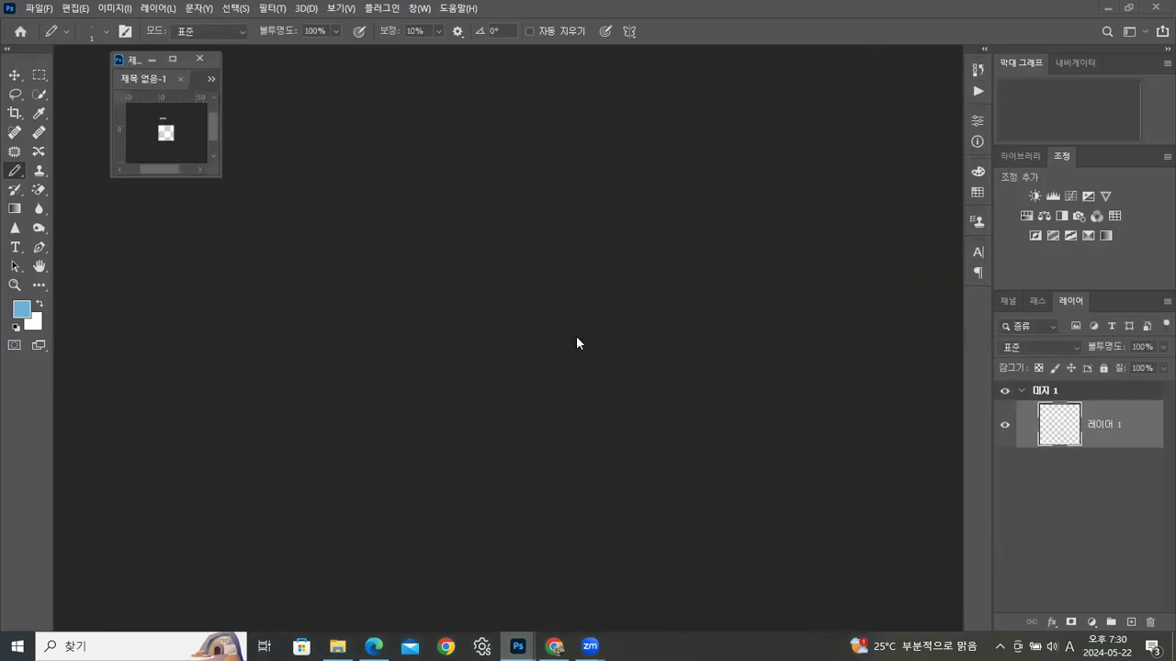
Step: Float the new 20 x 20 pixel document in its own window, magnify it to 1600%, and enlarge the window to fit the whole artboard
{"action": "left_click_drag", "start_coordinate": [142, 80], "coordinate": [337, 129]}
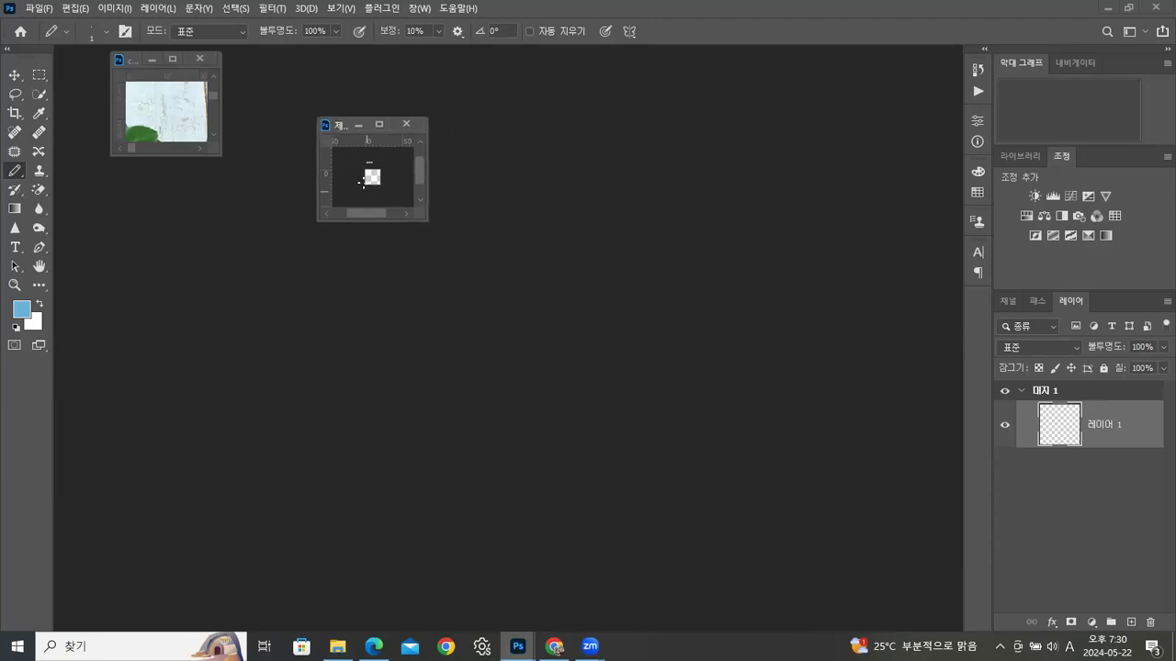
{"action": "key", "text": "ctrl+plus"}
{"action": "key", "text": "ctrl+plus"}
{"action": "key", "text": "ctrl+plus"}
{"action": "key", "text": "ctrl+plus"}
{"action": "key", "text": "ctrl+plus"}
{"action": "key", "text": "ctrl+plus"}
{"action": "key", "text": "ctrl+plus"}
{"action": "key", "text": "ctrl+plus"}
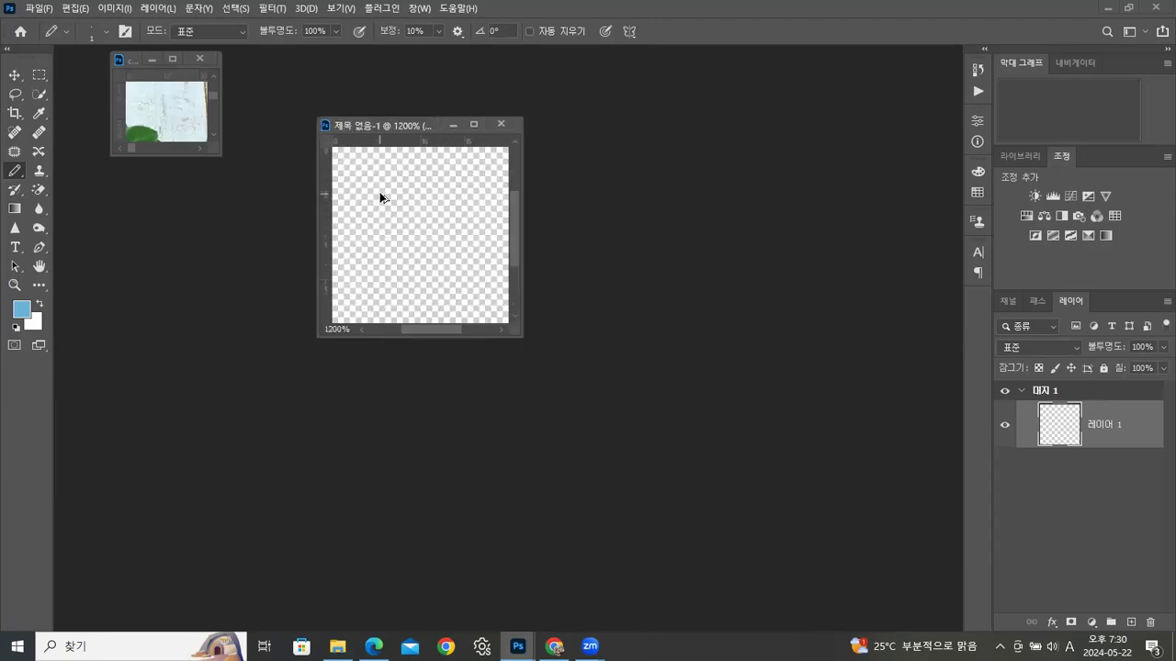
{"action": "key", "text": "ctrl+plus"}
{"action": "key", "text": "ctrl+plus"}
{"action": "key", "text": "ctrl+plus"}
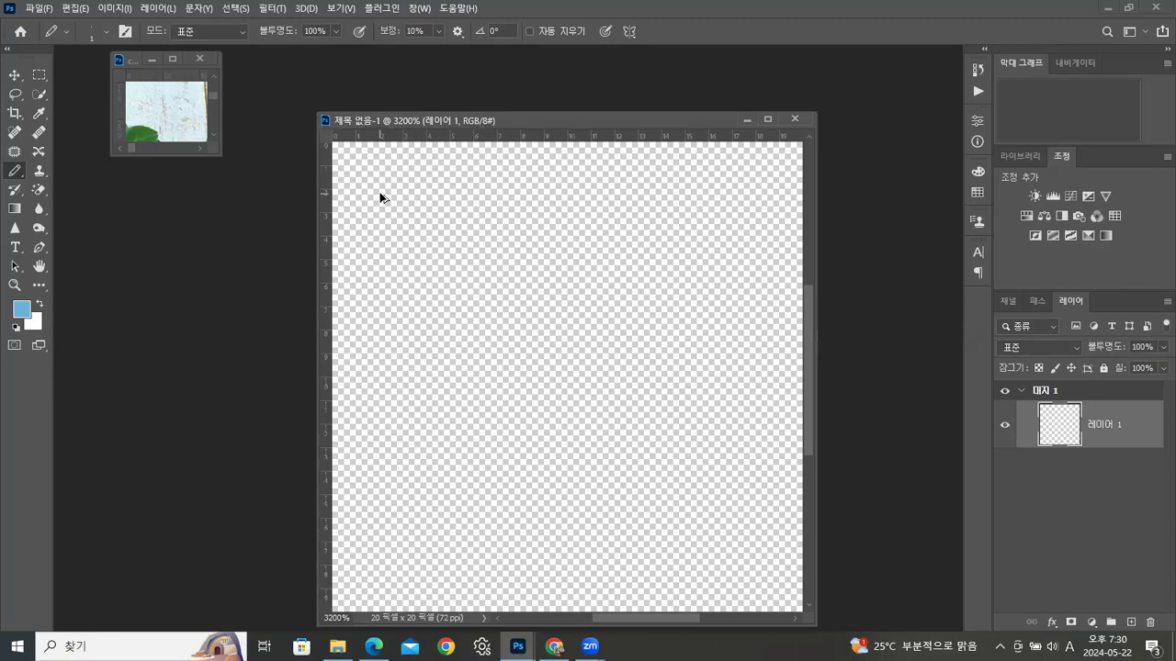
{"action": "key", "text": "ctrl+minus"}
{"action": "key", "text": "ctrl+minus"}
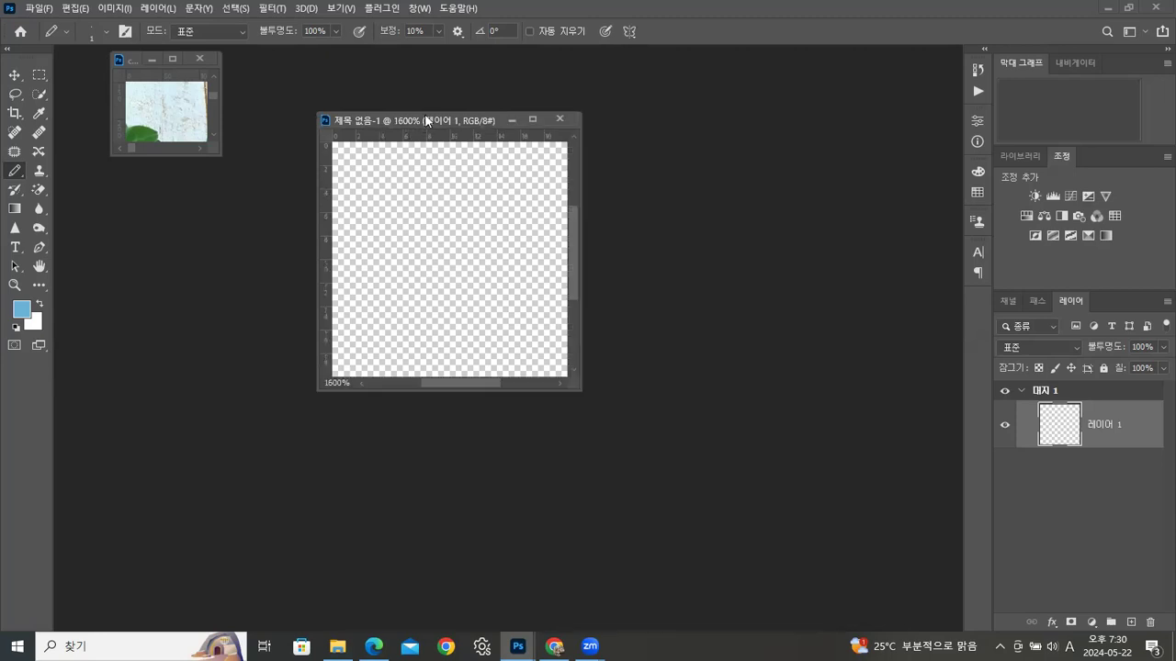
{"action": "left_click_drag", "start_coordinate": [426, 121], "coordinate": [411, 103]}
{"action": "left_click_drag", "start_coordinate": [565, 371], "coordinate": [608, 426]}
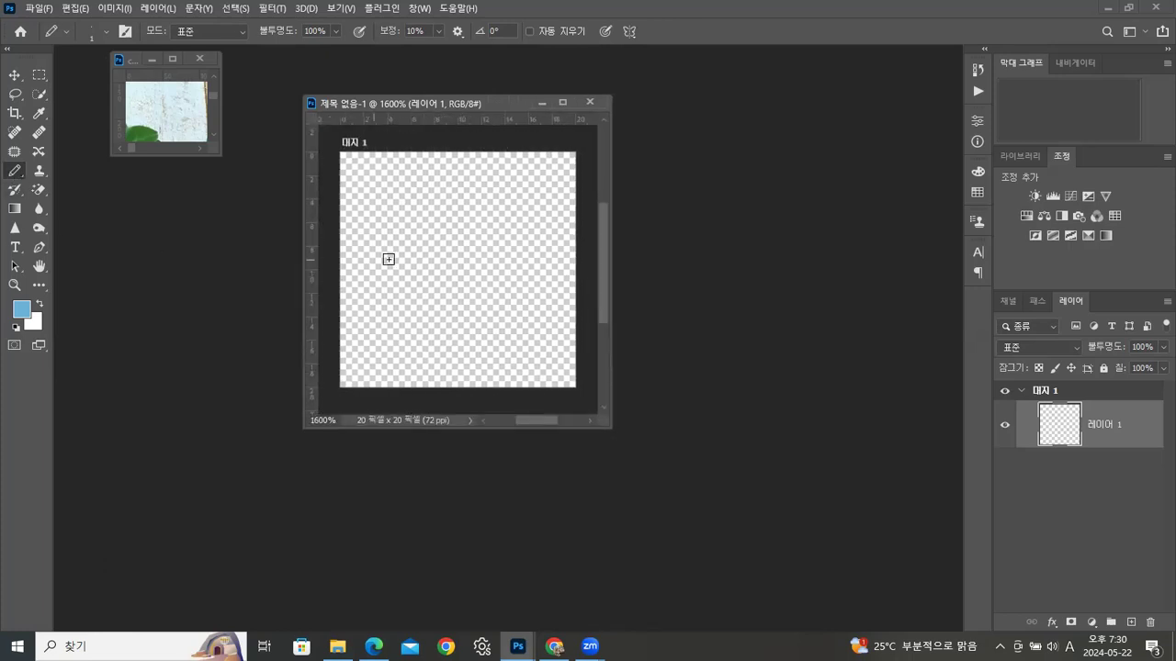
Step: Reset the colours to default black and white and draw a 12-pixel-wide, 2-pixel-thick handle with two legs at the artboard's upper edge
{"action": "left_click", "coordinate": [21, 309]}
{"action": "left_click", "coordinate": [1035, 196]}
{"action": "left_click", "coordinate": [17, 327]}
{"action": "left_click", "coordinate": [392, 158]}
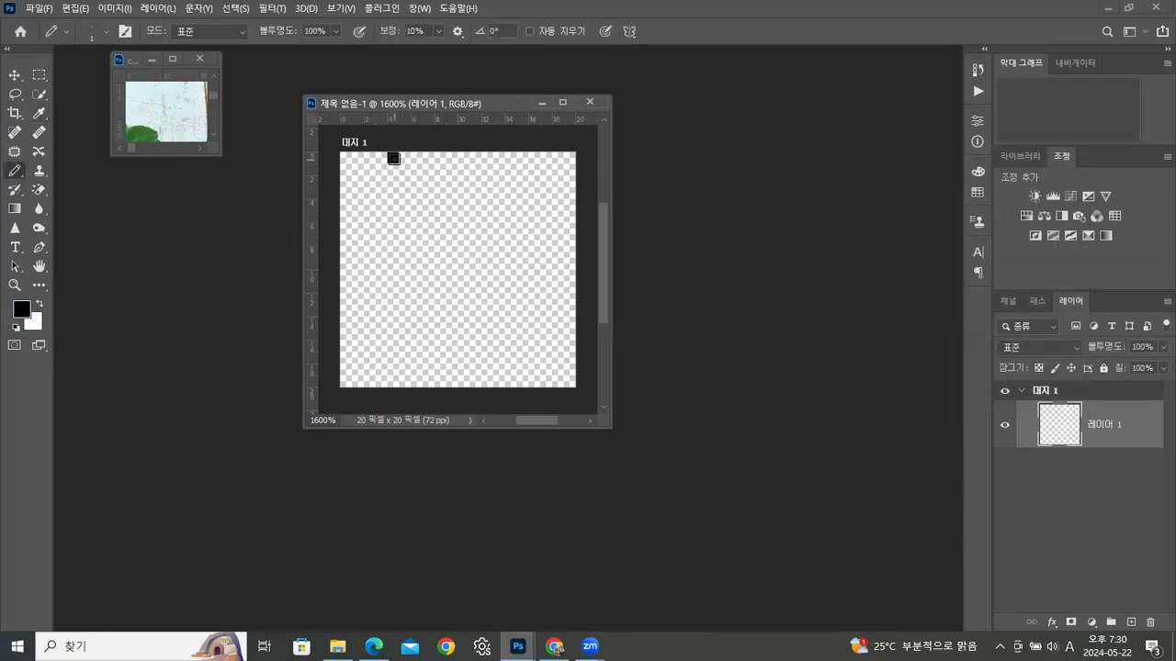
{"action": "left_click_drag", "start_coordinate": [394, 158], "coordinate": [521, 157]}
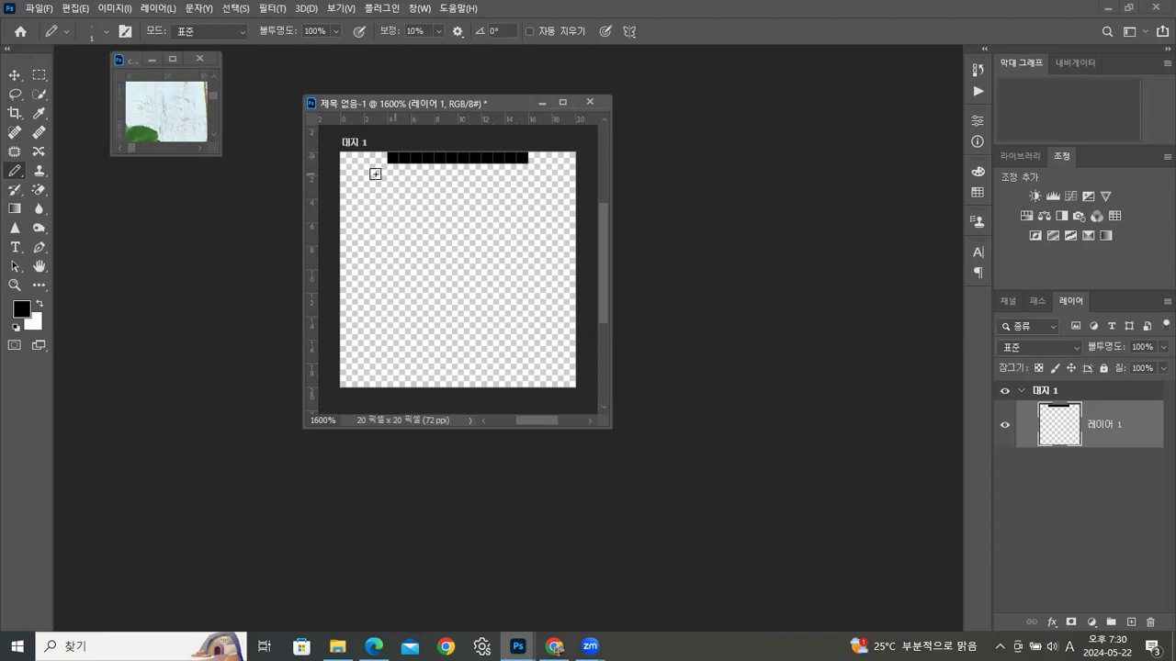
{"action": "left_click_drag", "start_coordinate": [394, 171], "coordinate": [527, 170]}
{"action": "mouse_move", "coordinate": [400, 181]}
{"action": "left_mouse_down"}
{"action": "mouse_move", "coordinate": [391, 189]}
{"action": "mouse_move", "coordinate": [407, 201]}
{"action": "left_mouse_up"}
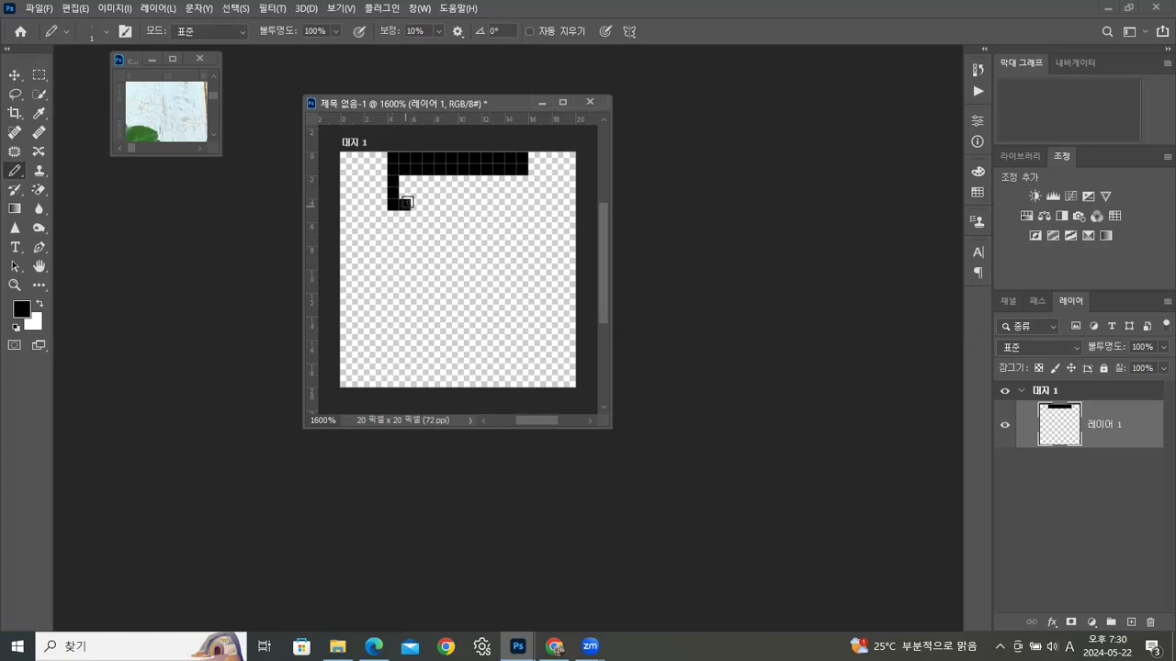
{"action": "mouse_move", "coordinate": [510, 175]}
{"action": "left_mouse_down"}
{"action": "mouse_move", "coordinate": [511, 204]}
{"action": "mouse_move", "coordinate": [524, 180]}
{"action": "left_mouse_up"}
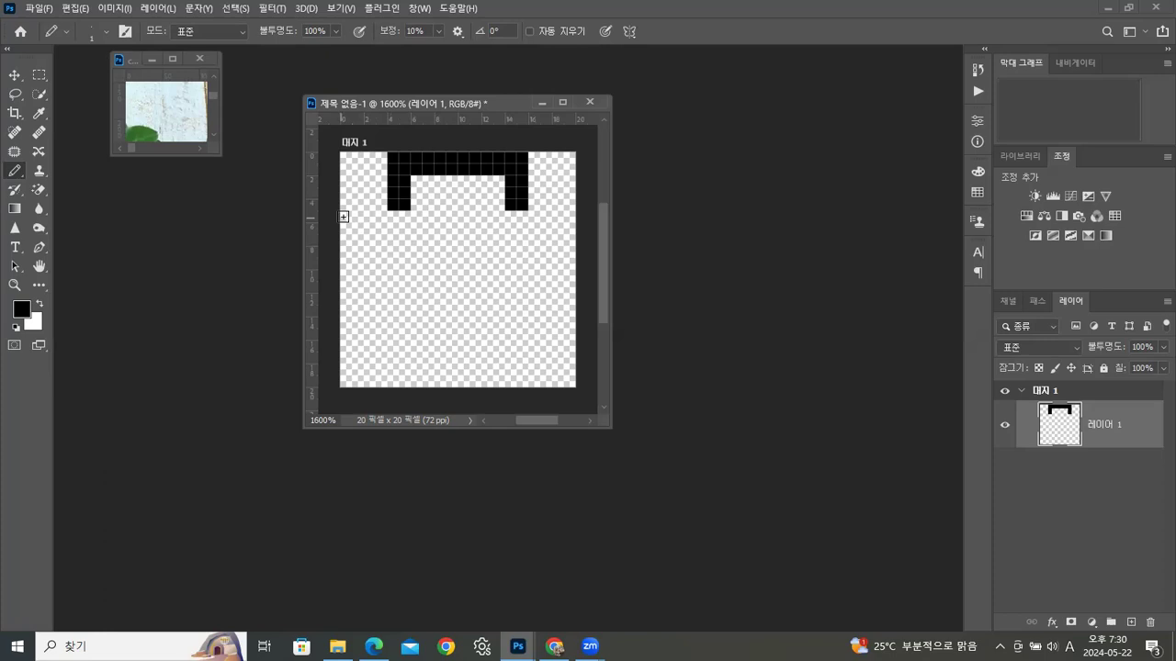
Step: Draw the bag's body below the handle as a full-width black band with thick sides and base around an empty centre
{"action": "left_click_drag", "start_coordinate": [347, 214], "coordinate": [587, 213]}
{"action": "left_click_drag", "start_coordinate": [343, 228], "coordinate": [579, 228]}
{"action": "mouse_move", "coordinate": [340, 240]}
{"action": "left_mouse_down"}
{"action": "mouse_move", "coordinate": [571, 240]}
{"action": "mouse_move", "coordinate": [346, 254]}
{"action": "mouse_move", "coordinate": [345, 368]}
{"action": "mouse_move", "coordinate": [396, 381]}
{"action": "mouse_move", "coordinate": [571, 382]}
{"action": "mouse_move", "coordinate": [569, 251]}
{"action": "left_mouse_up"}
{"action": "mouse_move", "coordinate": [357, 251]}
{"action": "left_mouse_down"}
{"action": "mouse_move", "coordinate": [367, 372]}
{"action": "mouse_move", "coordinate": [354, 347]}
{"action": "mouse_move", "coordinate": [367, 373]}
{"action": "mouse_move", "coordinate": [506, 373]}
{"action": "mouse_move", "coordinate": [560, 362]}
{"action": "mouse_move", "coordinate": [563, 232]}
{"action": "mouse_move", "coordinate": [544, 378]}
{"action": "left_mouse_up"}
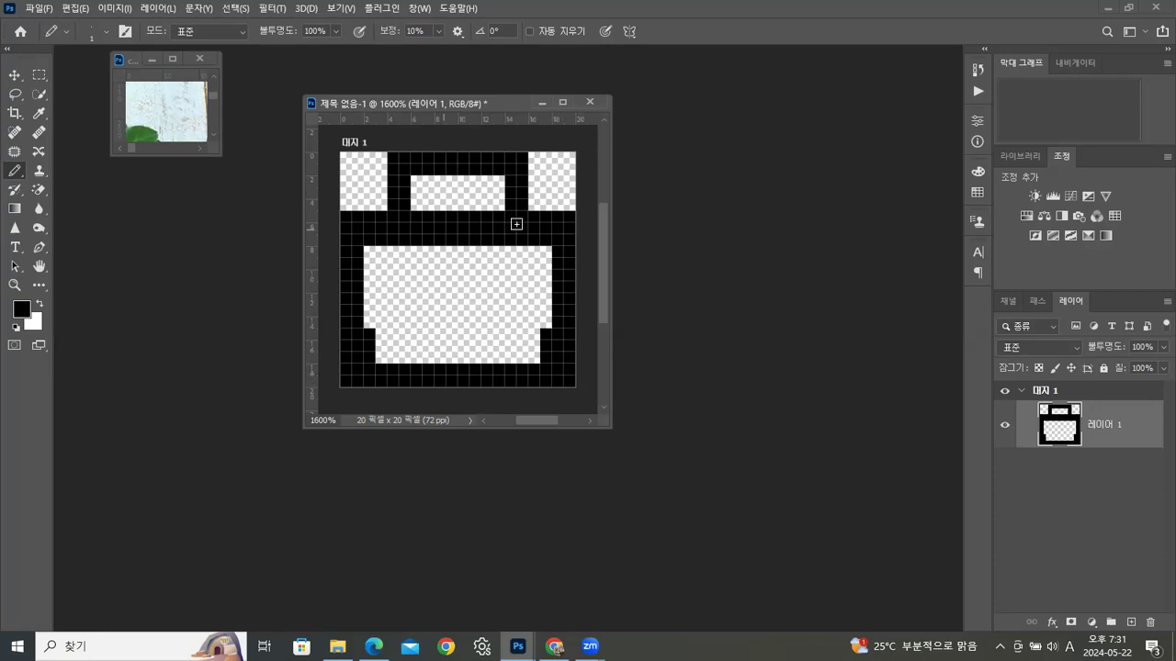
Step: Examine the finished pixel icon at 100% and at 700% magnification
{"action": "double_click", "coordinate": [15, 285]}
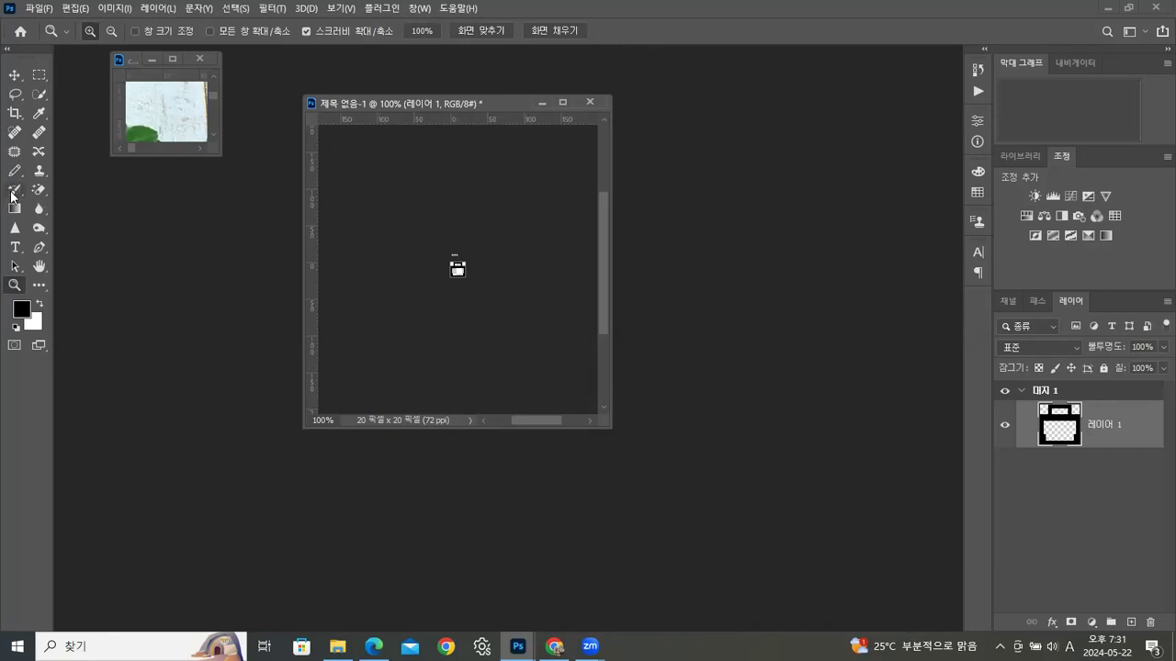
{"action": "left_click_drag", "start_coordinate": [465, 312], "coordinate": [470, 291]}
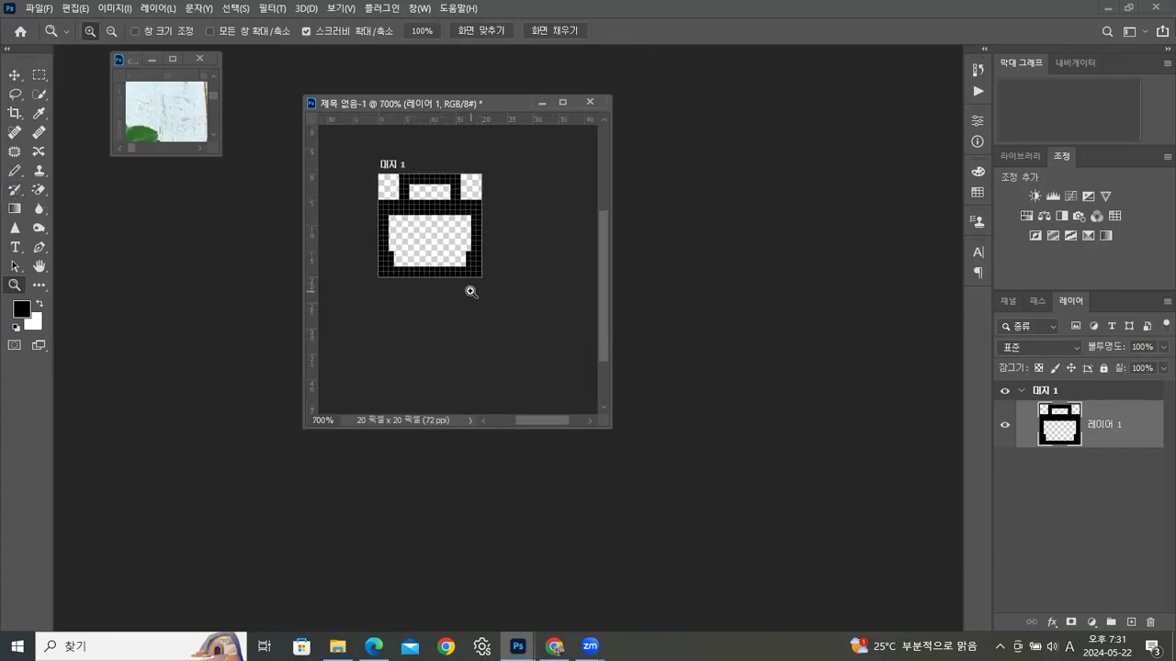
{"action": "left_click", "coordinate": [14, 174]}
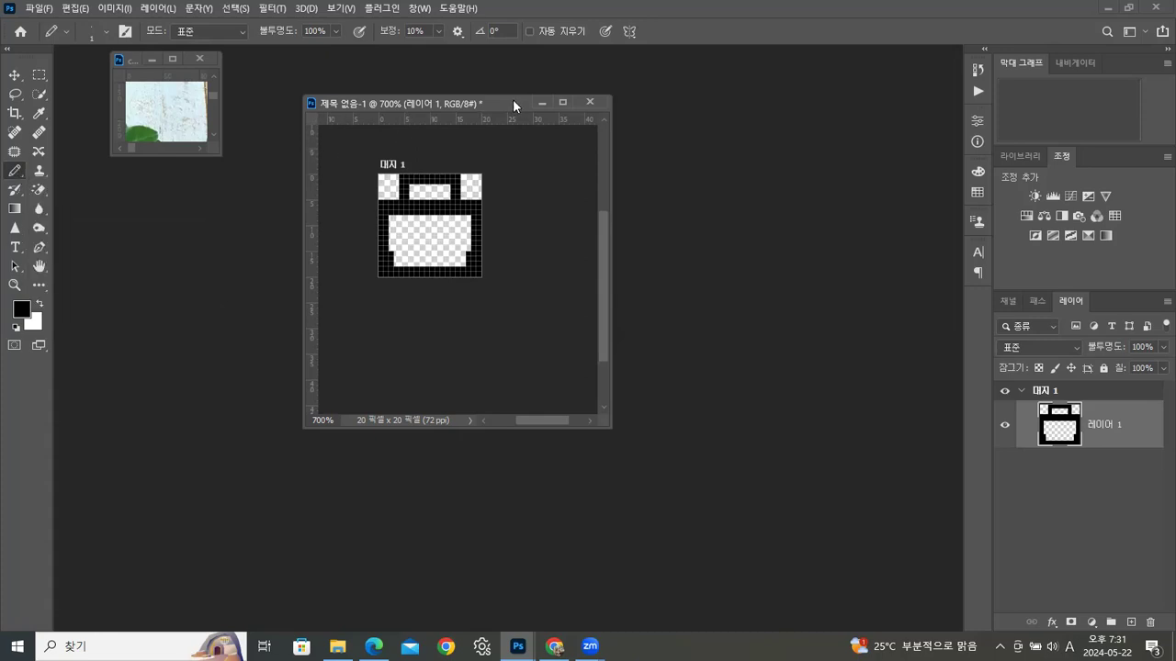
{"action": "left_click_drag", "start_coordinate": [513, 101], "coordinate": [500, 95]}
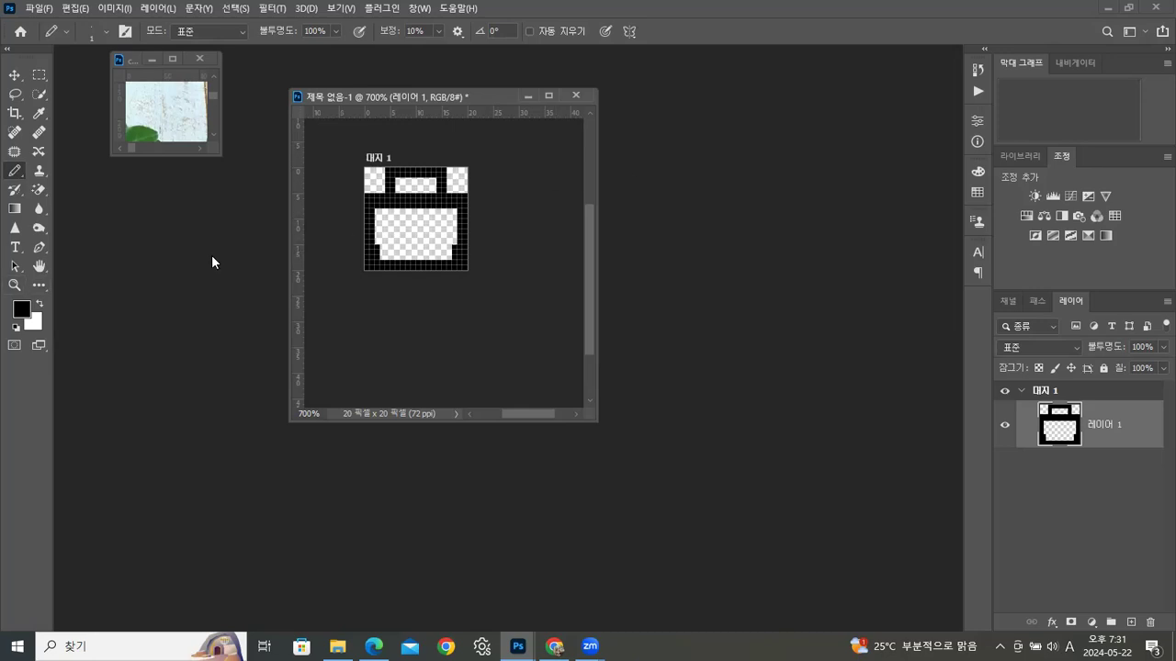
{"action": "double_click", "coordinate": [15, 289]}
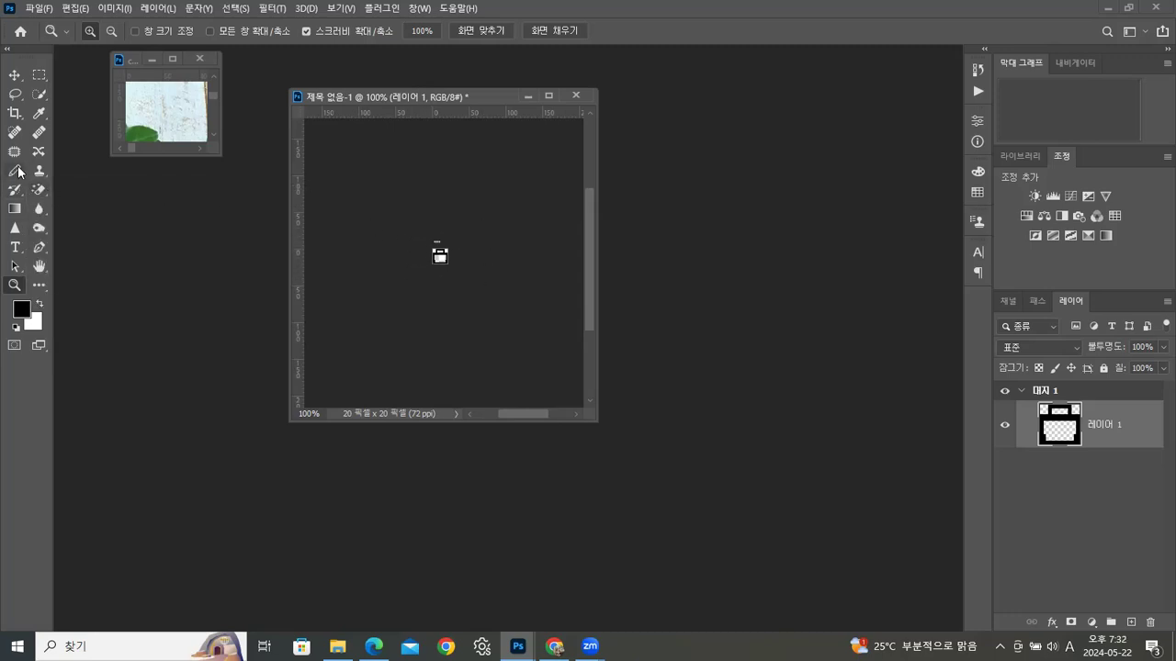
Step: Close the pixel icon document without saving and enlarge the window of ch07-sec07.jpg to show both red pots
{"action": "left_click", "coordinate": [575, 94]}
{"action": "left_click", "coordinate": [622, 246]}
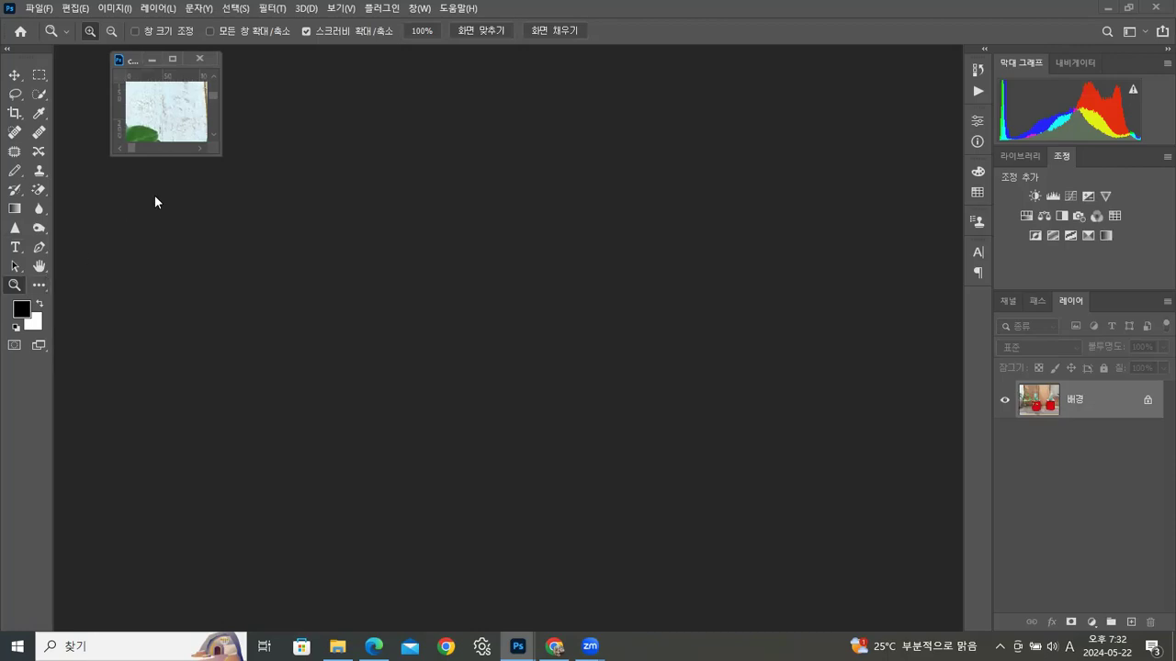
{"action": "left_click_drag", "start_coordinate": [219, 153], "coordinate": [876, 515]}
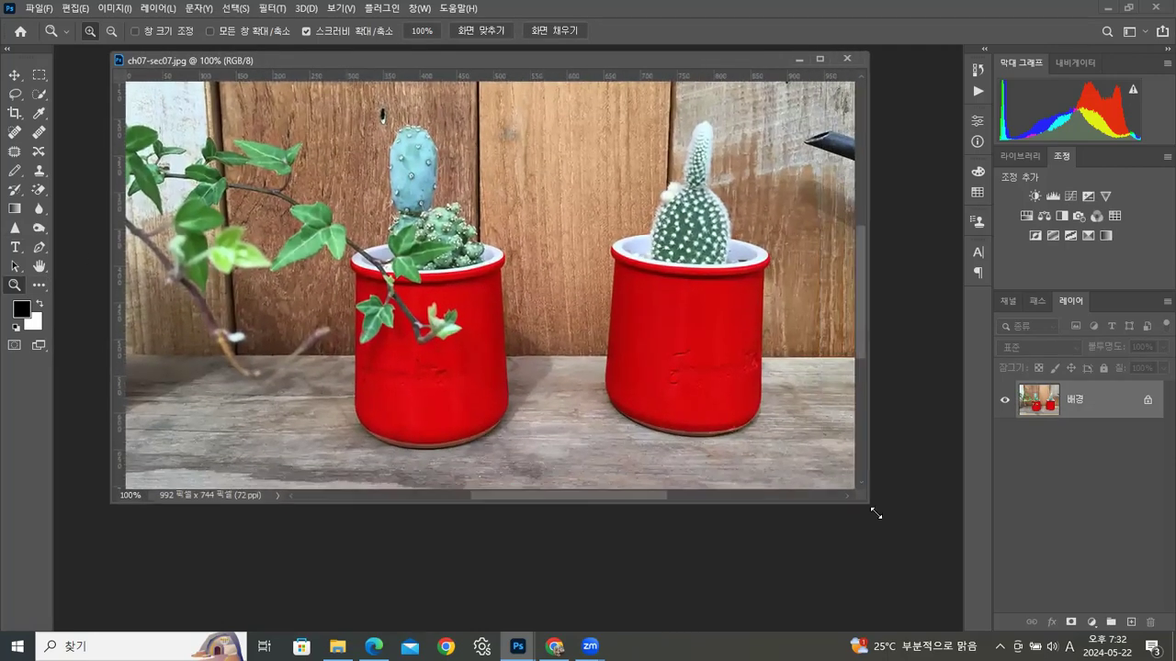
Step: Choose the Color Replacement tool and set the foreground colour to a dark green
{"action": "left_click", "coordinate": [21, 196]}
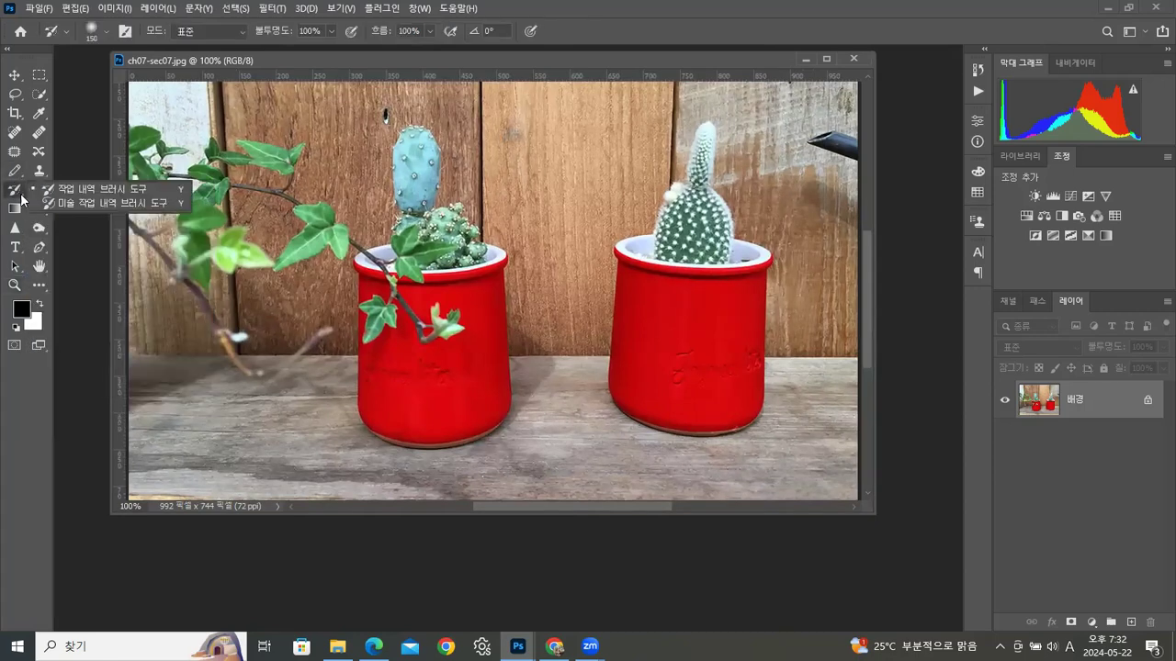
{"action": "left_click", "coordinate": [40, 285]}
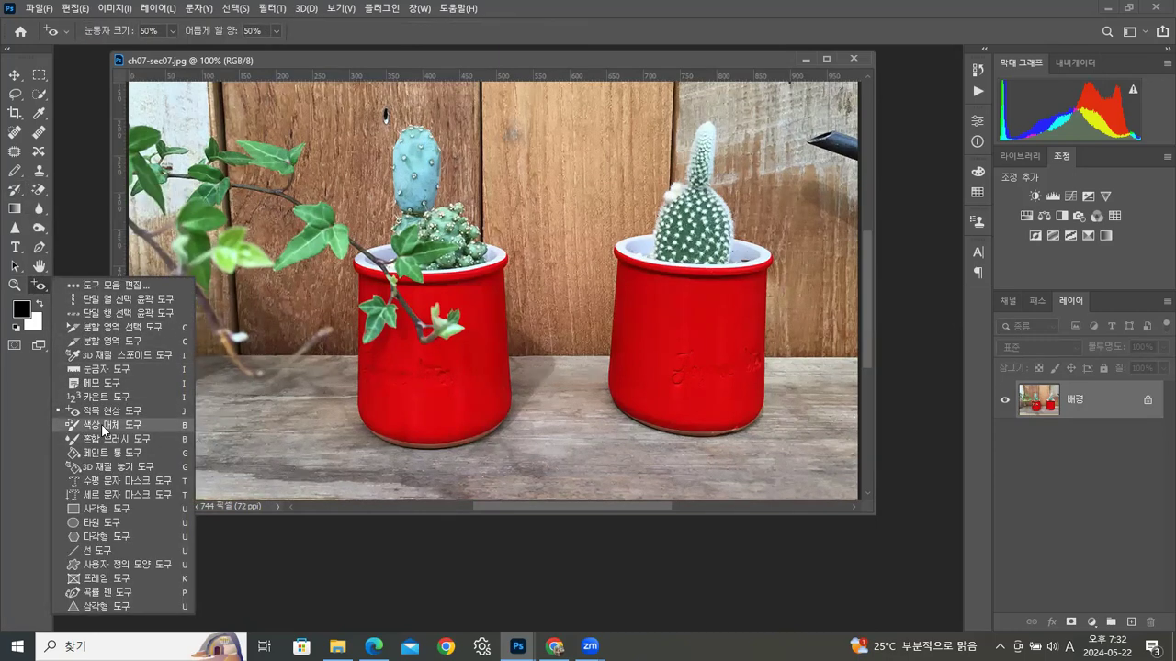
{"action": "left_click", "coordinate": [75, 424]}
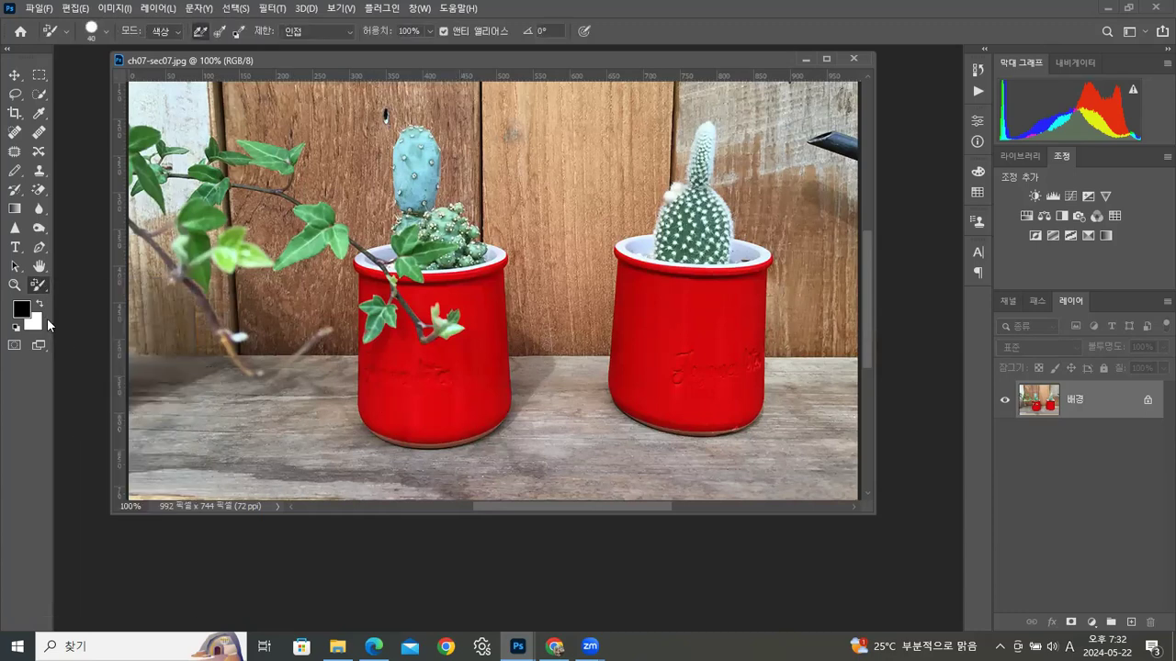
{"action": "left_click", "coordinate": [22, 310]}
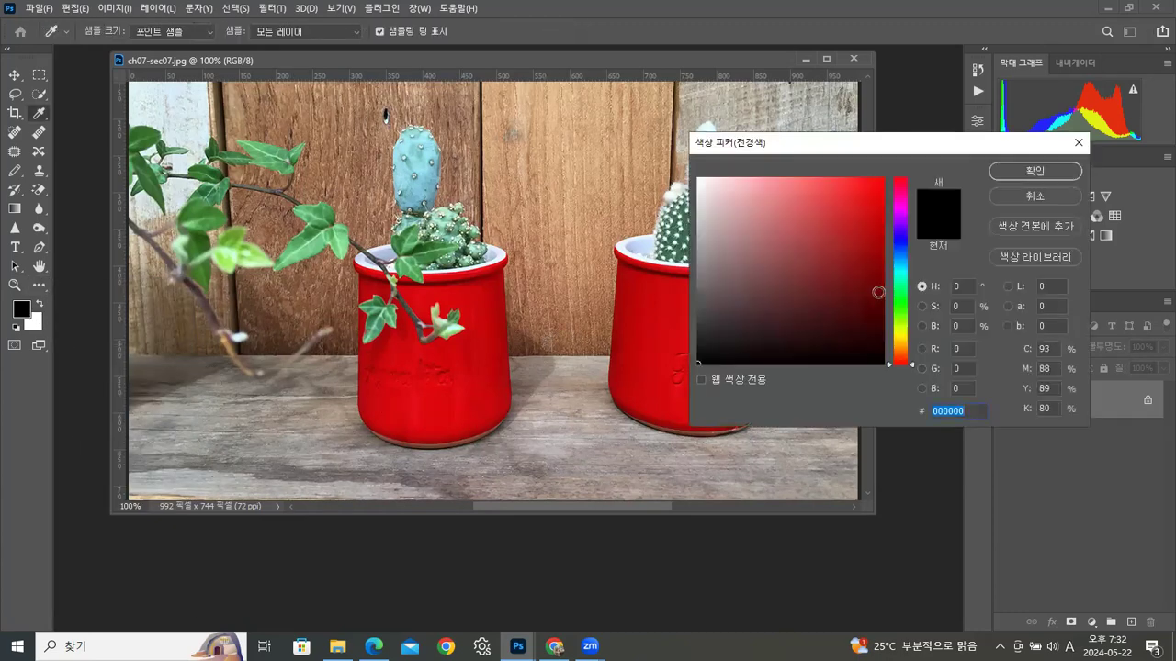
{"action": "left_click", "coordinate": [901, 317]}
{"action": "left_click_drag", "start_coordinate": [877, 314], "coordinate": [874, 279]}
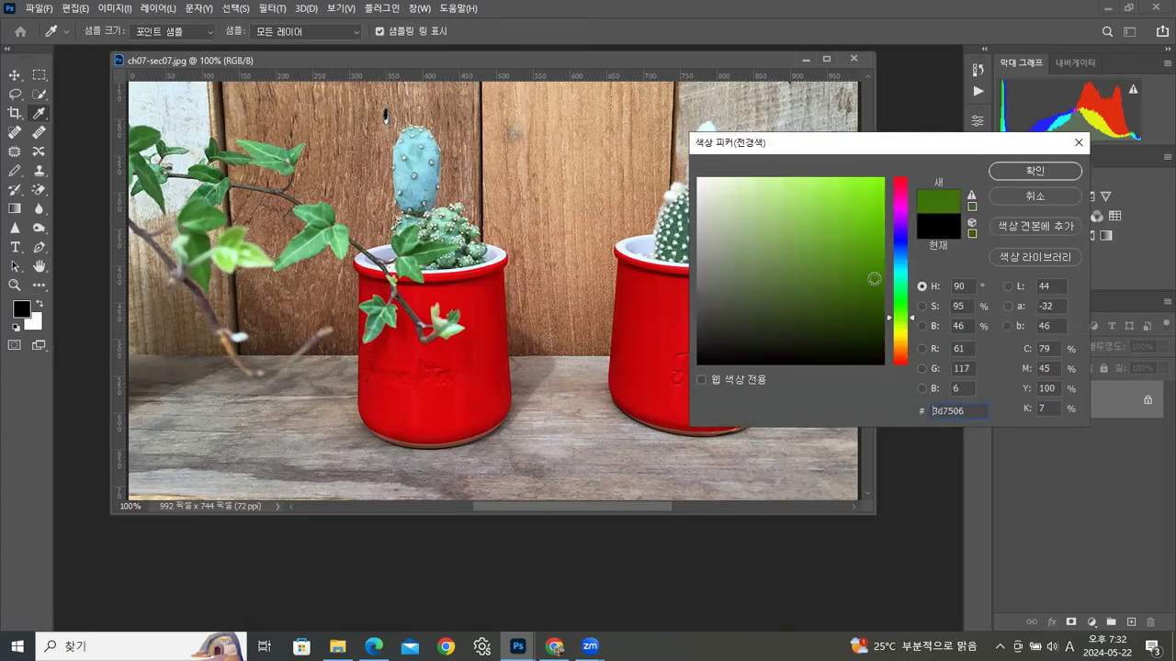
{"action": "left_click", "coordinate": [883, 295]}
{"action": "left_click", "coordinate": [1050, 172]}
Step: Paint over the whole red pot under the white-spotted cactus to recolour its rim and body dark green
{"action": "left_click_drag", "start_coordinate": [757, 270], "coordinate": [751, 276]}
{"action": "mouse_move", "coordinate": [759, 326]}
{"action": "left_mouse_down"}
{"action": "mouse_move", "coordinate": [758, 395]}
{"action": "mouse_move", "coordinate": [743, 424]}
{"action": "left_mouse_up"}
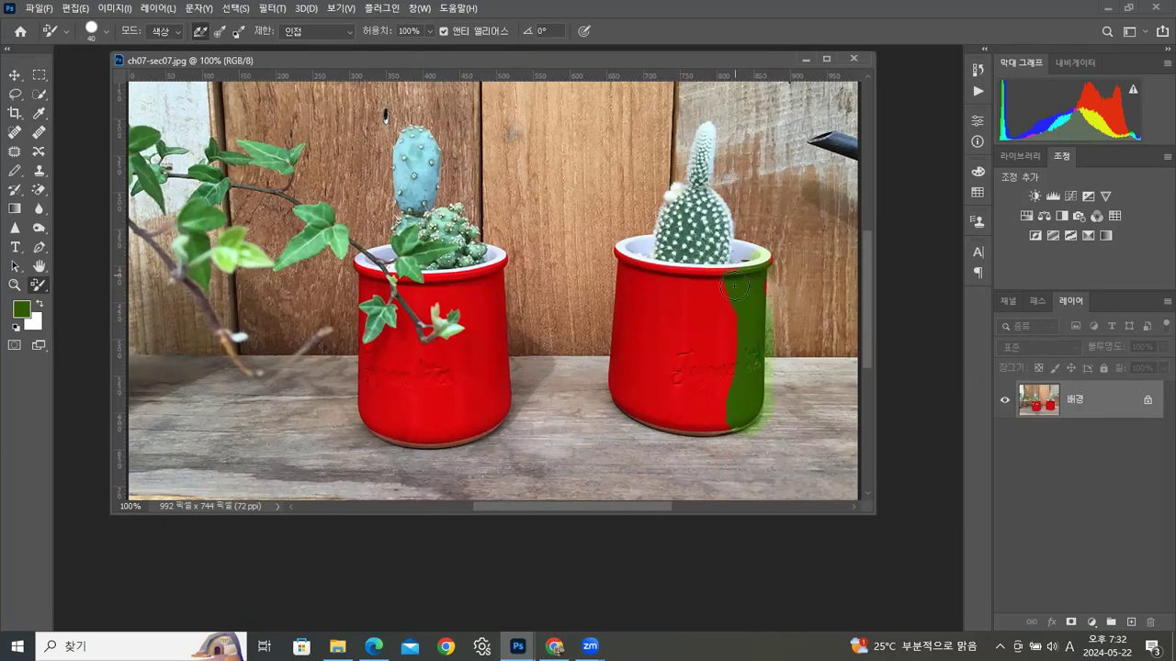
{"action": "left_click_drag", "start_coordinate": [710, 422], "coordinate": [726, 427]}
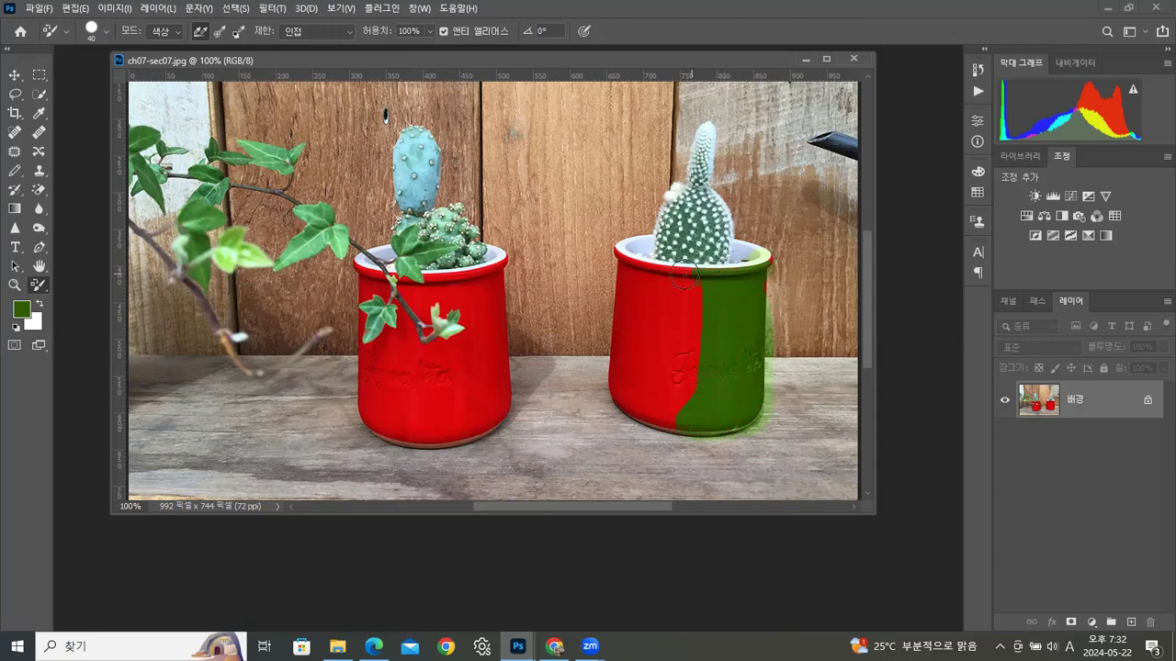
{"action": "mouse_move", "coordinate": [637, 260]}
{"action": "left_mouse_down"}
{"action": "mouse_move", "coordinate": [613, 246]}
{"action": "mouse_move", "coordinate": [621, 294]}
{"action": "left_mouse_up"}
{"action": "mouse_move", "coordinate": [619, 373]}
{"action": "left_mouse_down"}
{"action": "mouse_move", "coordinate": [630, 416]}
{"action": "mouse_move", "coordinate": [680, 424]}
{"action": "left_mouse_up"}
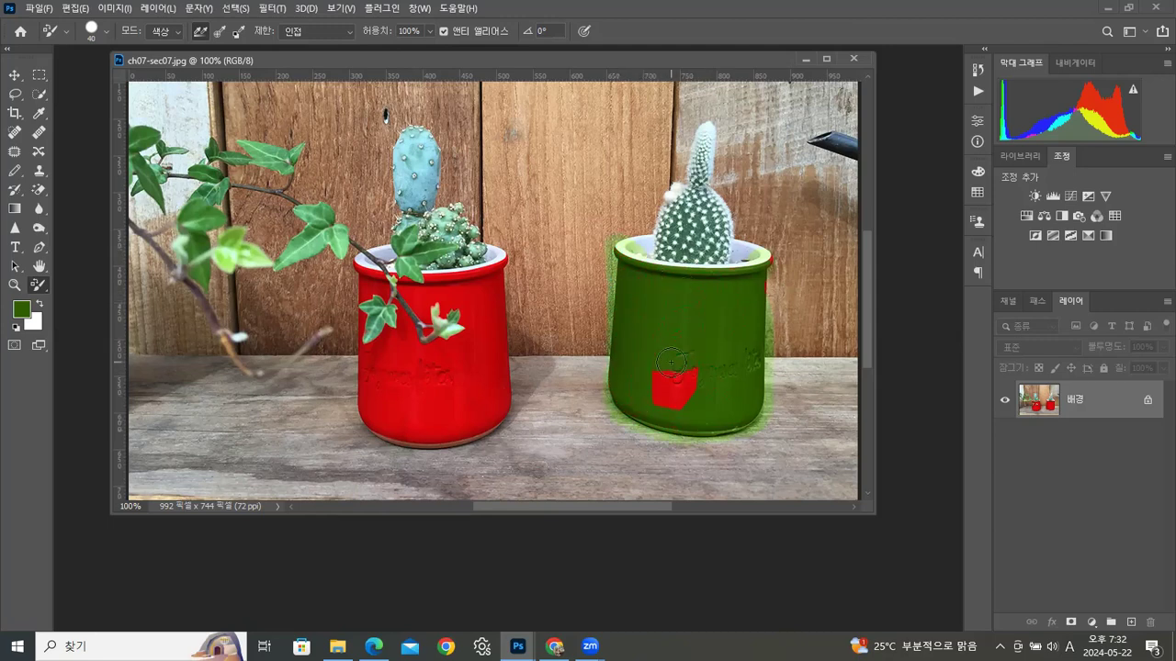
{"action": "left_click_drag", "start_coordinate": [753, 276], "coordinate": [769, 259]}
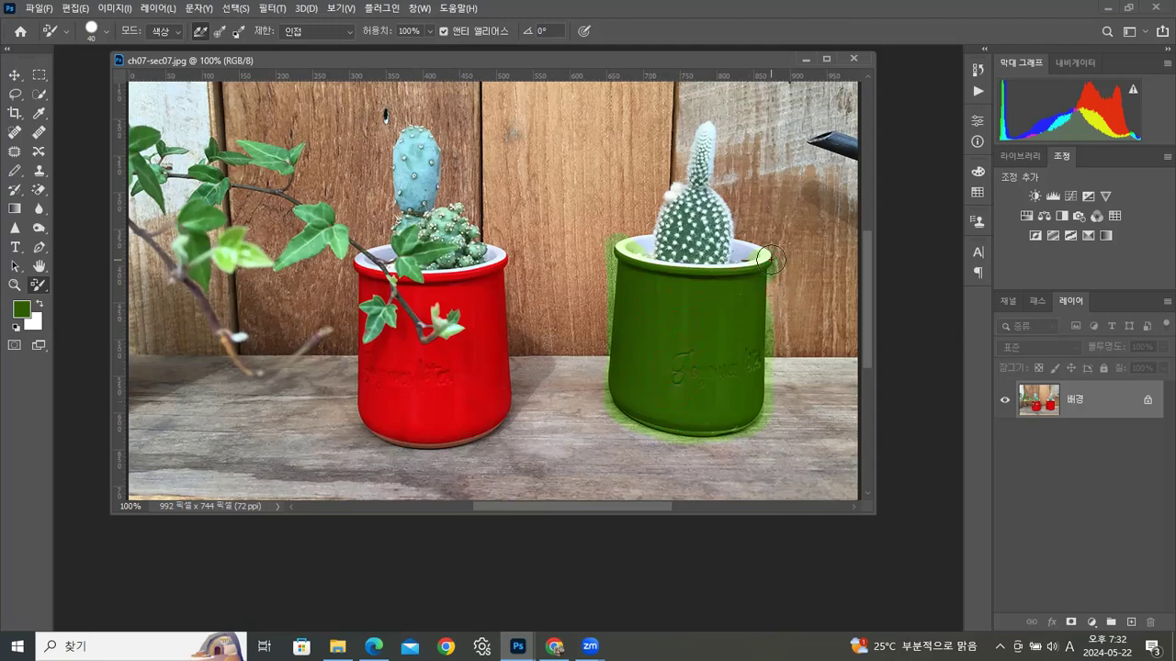
{"action": "mouse_move", "coordinate": [756, 380]}
{"action": "left_mouse_down"}
{"action": "mouse_move", "coordinate": [762, 295]}
{"action": "mouse_move", "coordinate": [762, 335]}
{"action": "mouse_move", "coordinate": [736, 339]}
{"action": "left_mouse_up"}
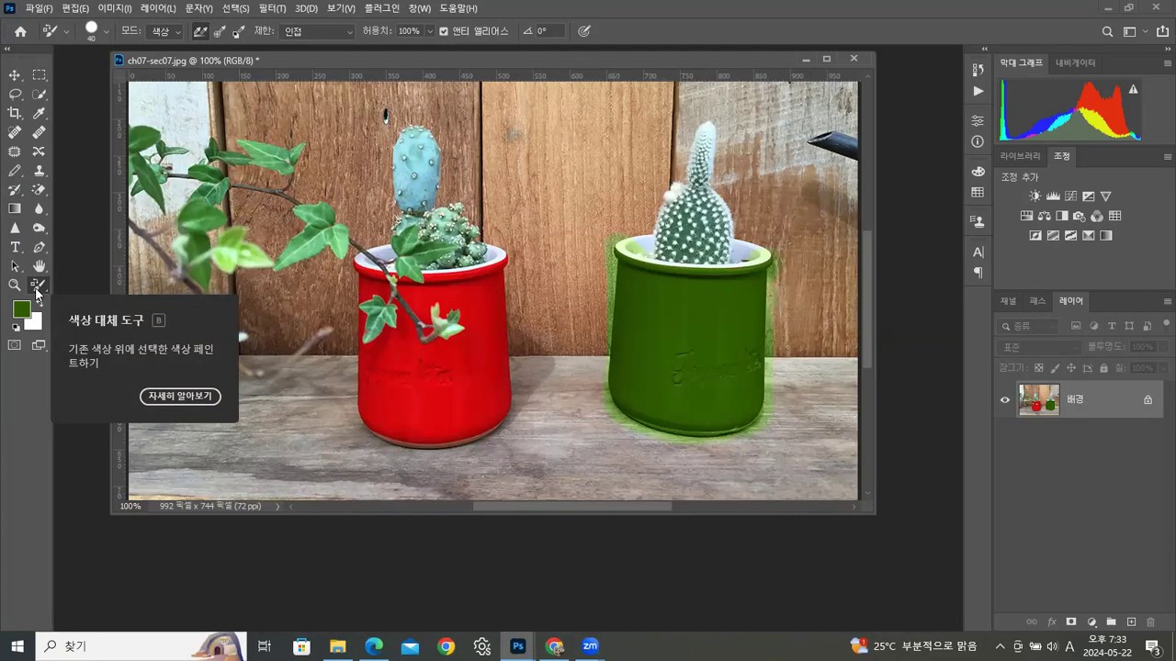
Step: Start the Replace Color adjustment, sample the remaining pot's red and lower the fuzziness to 19
{"action": "left_click", "coordinate": [114, 8]}
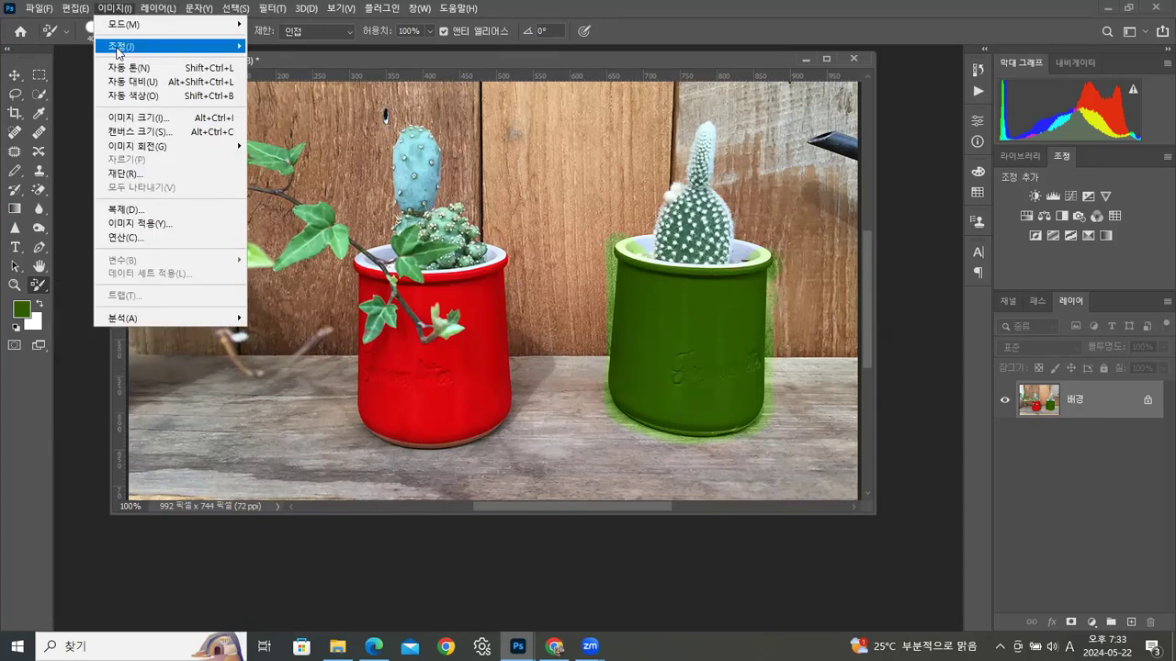
{"action": "mouse_move", "coordinate": [170, 46]}
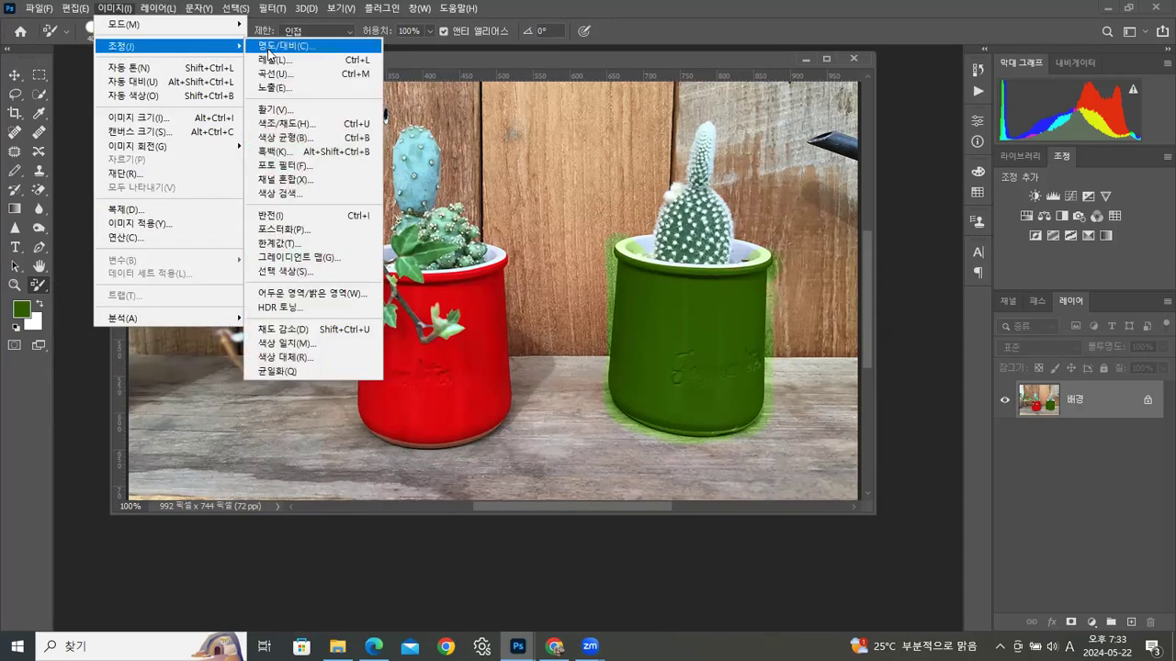
{"action": "left_click", "coordinate": [287, 359]}
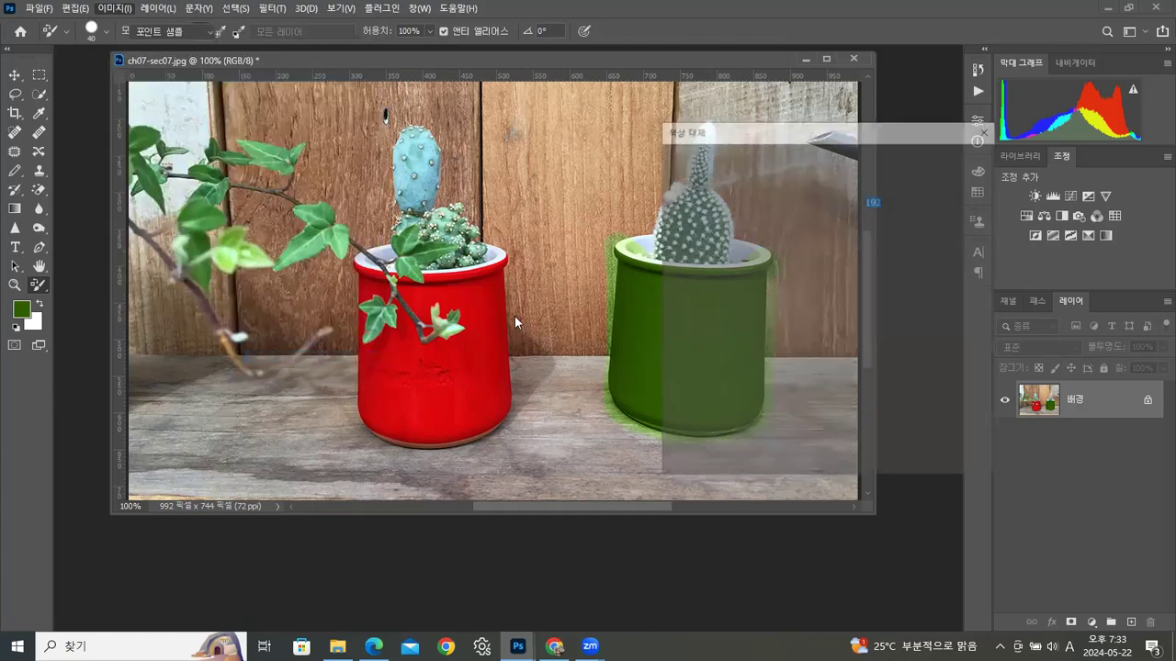
{"action": "left_click", "coordinate": [464, 301]}
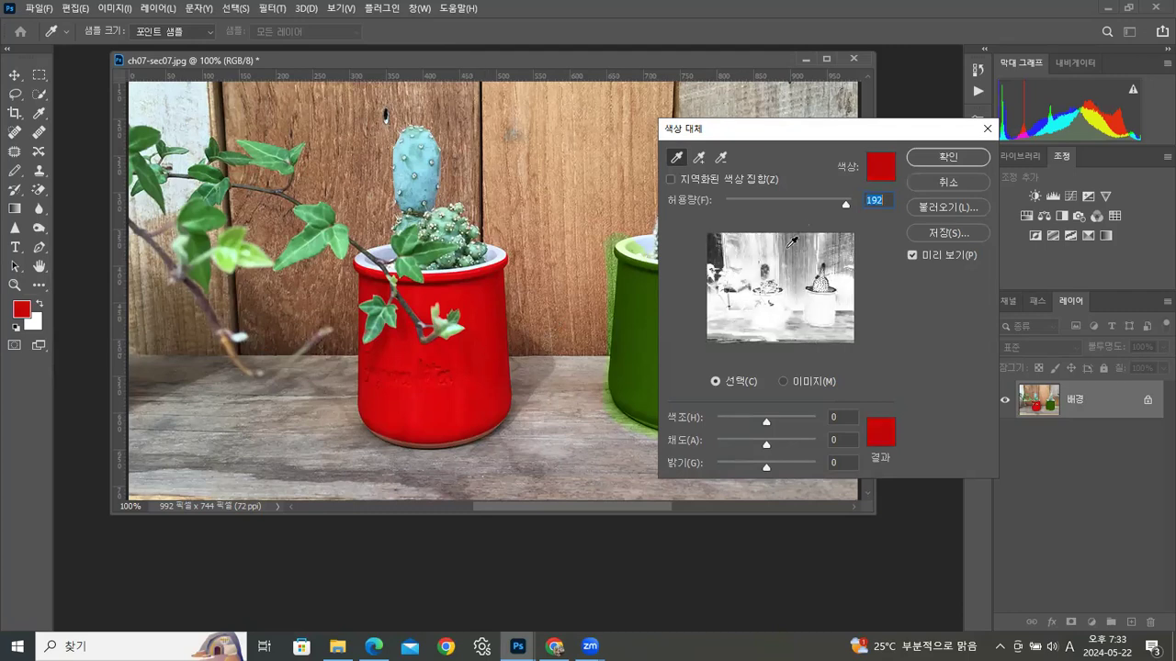
{"action": "left_click_drag", "start_coordinate": [847, 209], "coordinate": [737, 205]}
{"action": "left_click", "coordinate": [485, 295]}
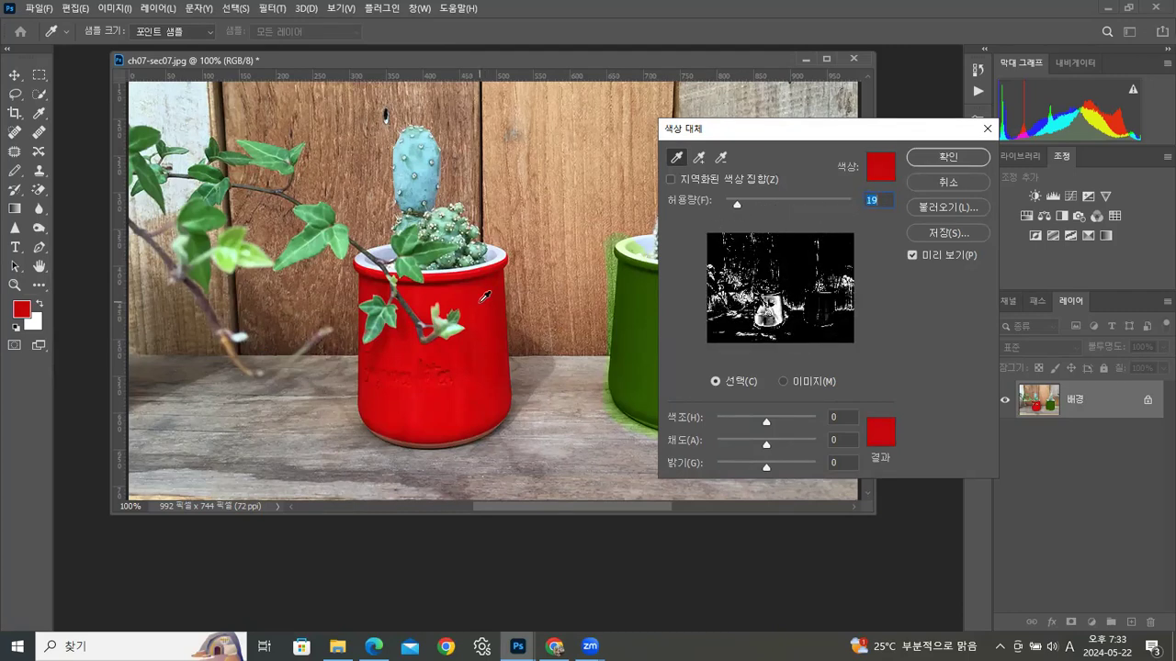
Step: Try shifting the sampled red's hue by +132 with the fuzziness raised to 78, and cancel the colour replacement
{"action": "left_click_drag", "start_coordinate": [766, 423], "coordinate": [804, 426]}
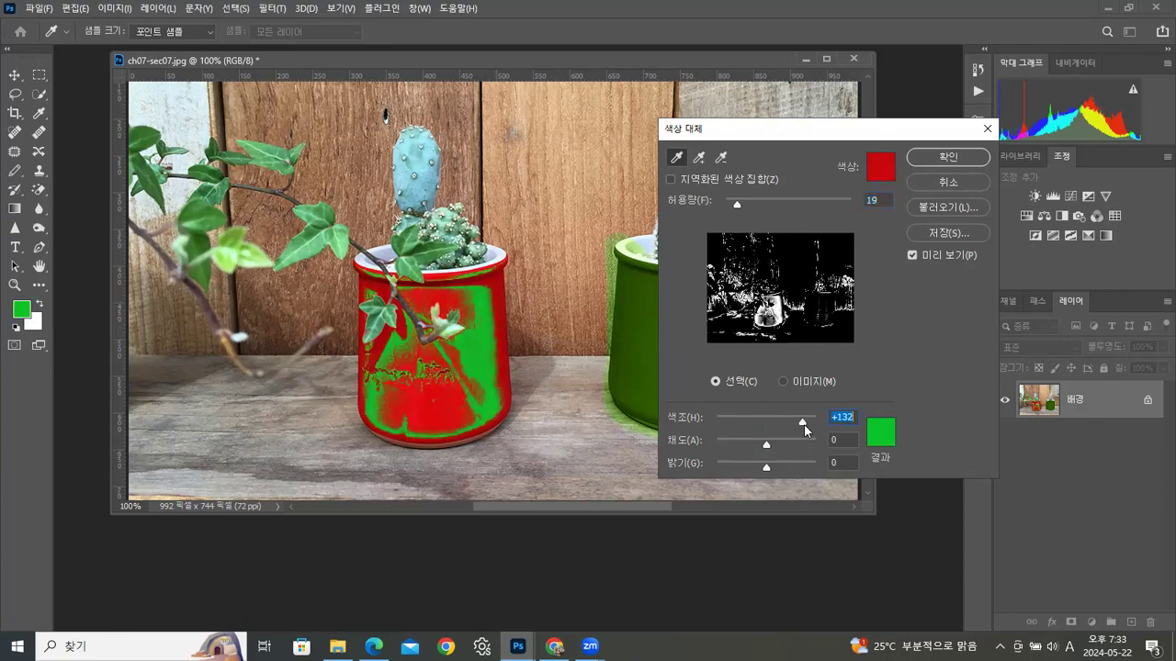
{"action": "left_click_drag", "start_coordinate": [737, 209], "coordinate": [774, 209]}
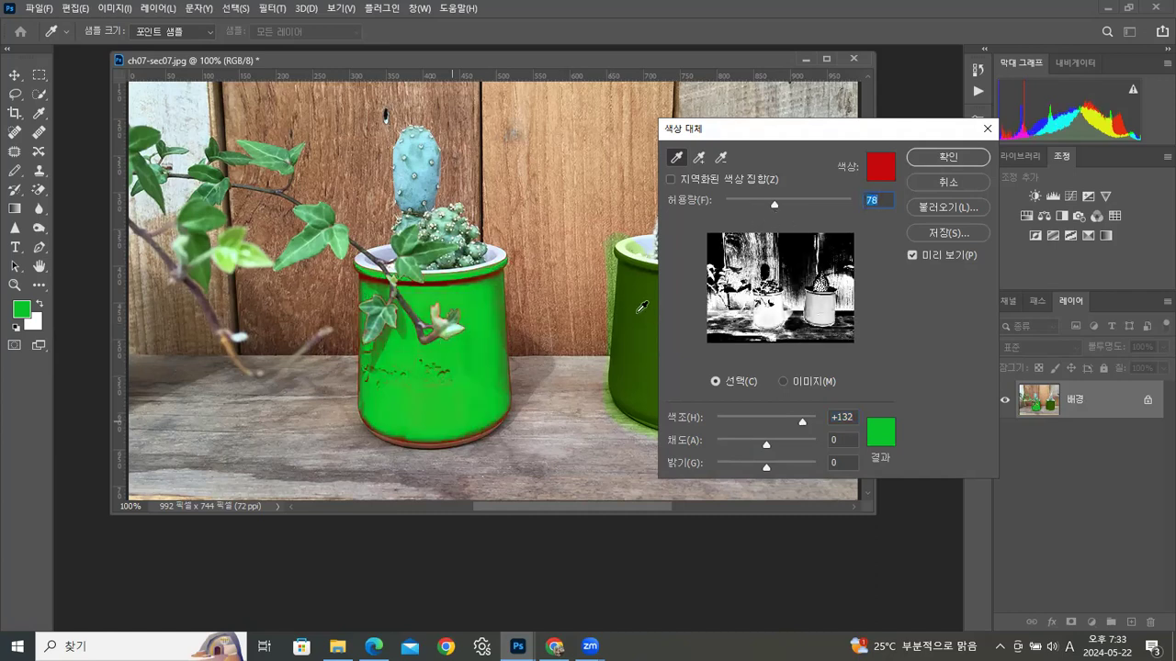
{"action": "left_click", "coordinate": [968, 182]}
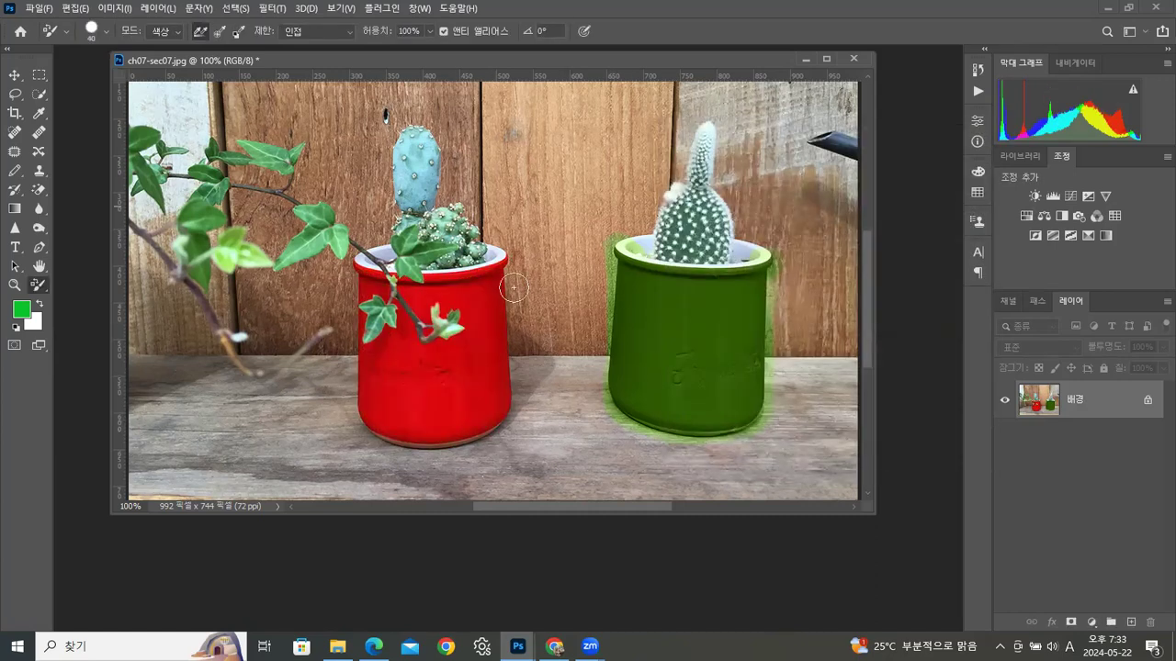
Step: Close ch07-sec07.jpg without saving and open ch07-sec08.jpg and ch07-sec09.jpg together from the ch07 folder
{"action": "left_click", "coordinate": [853, 58]}
{"action": "left_click", "coordinate": [608, 250]}
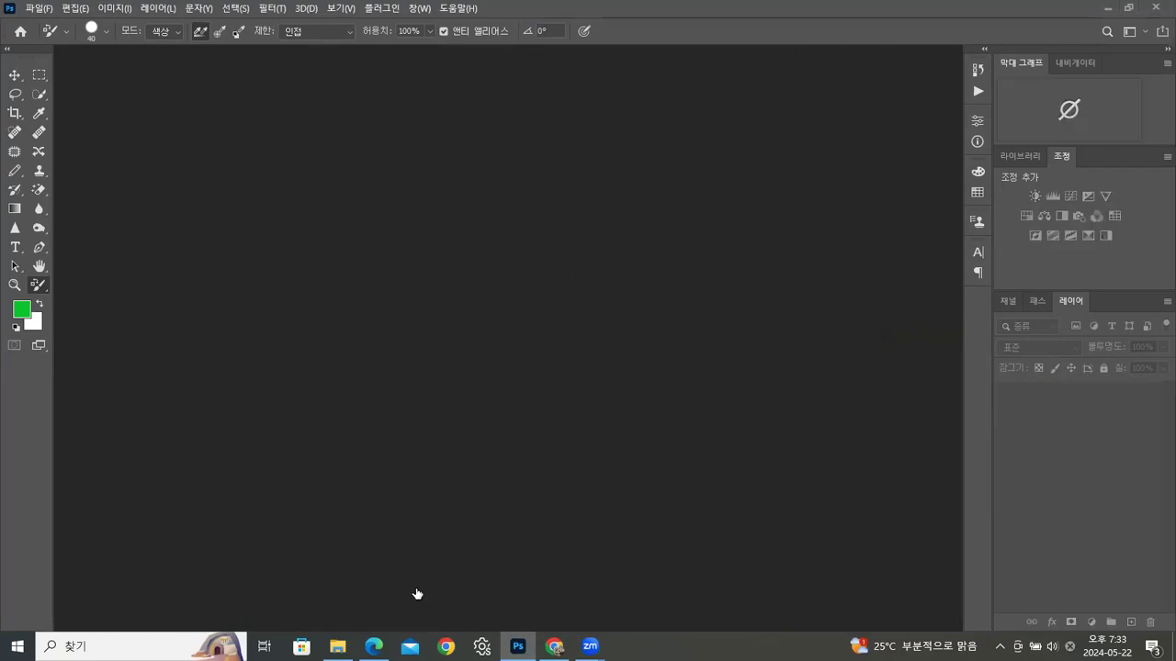
{"action": "left_click", "coordinate": [338, 646]}
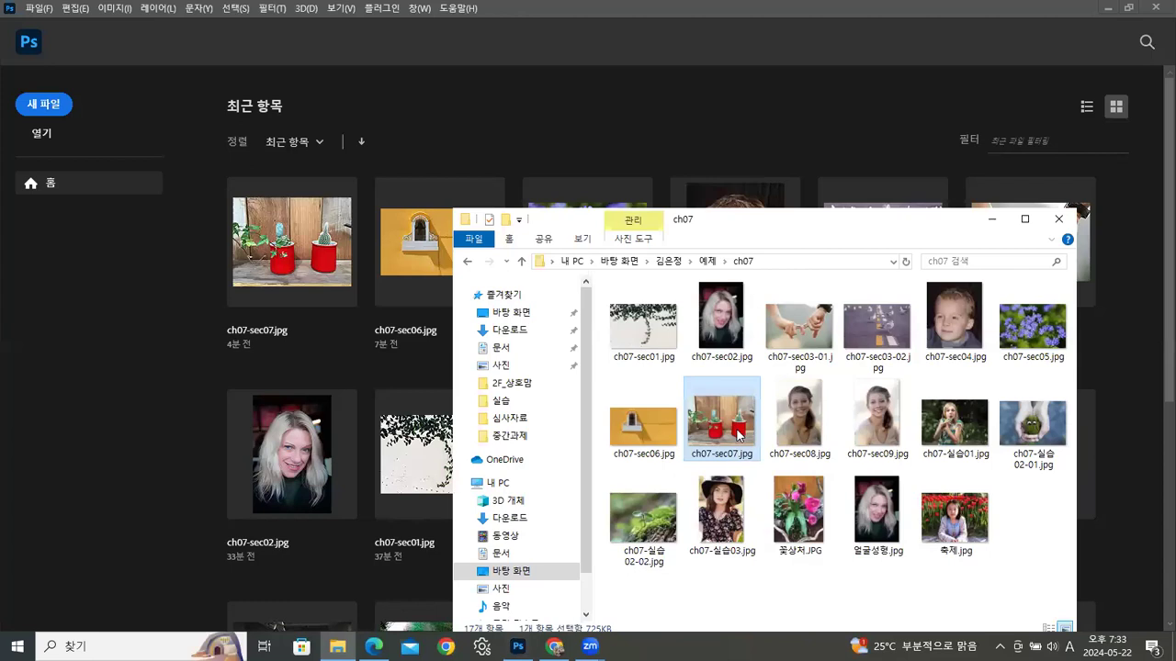
{"action": "left_click", "coordinate": [808, 422]}
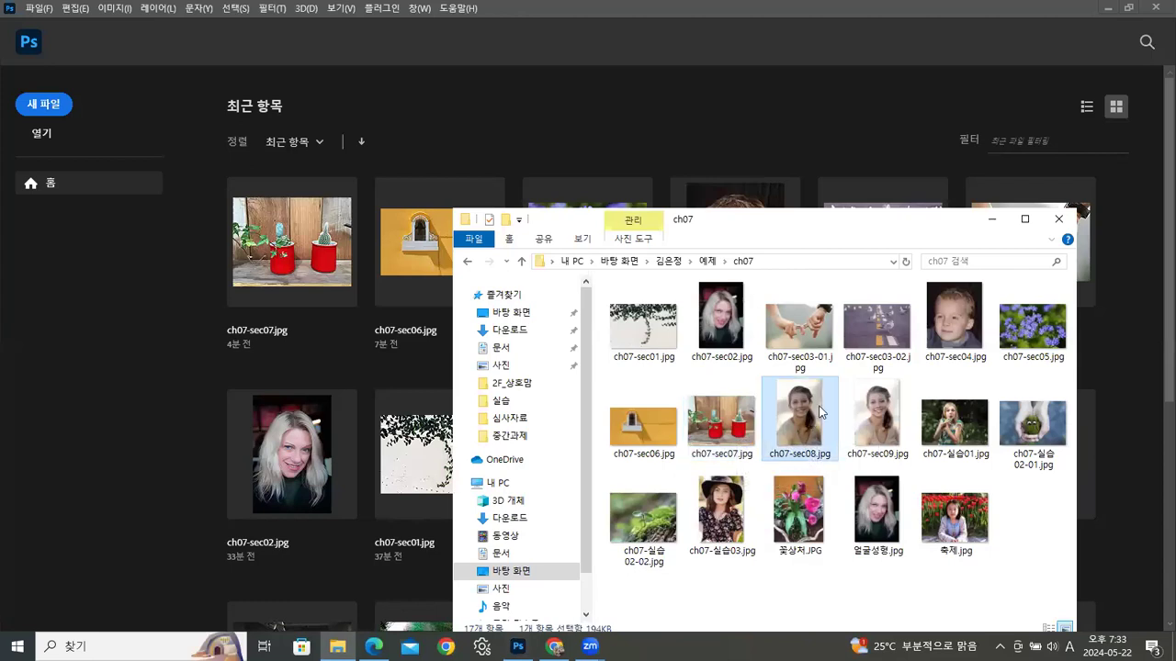
{"action": "left_click", "coordinate": [841, 419], "text": "ctrl"}
{"action": "left_click_drag", "start_coordinate": [801, 415], "coordinate": [133, 395]}
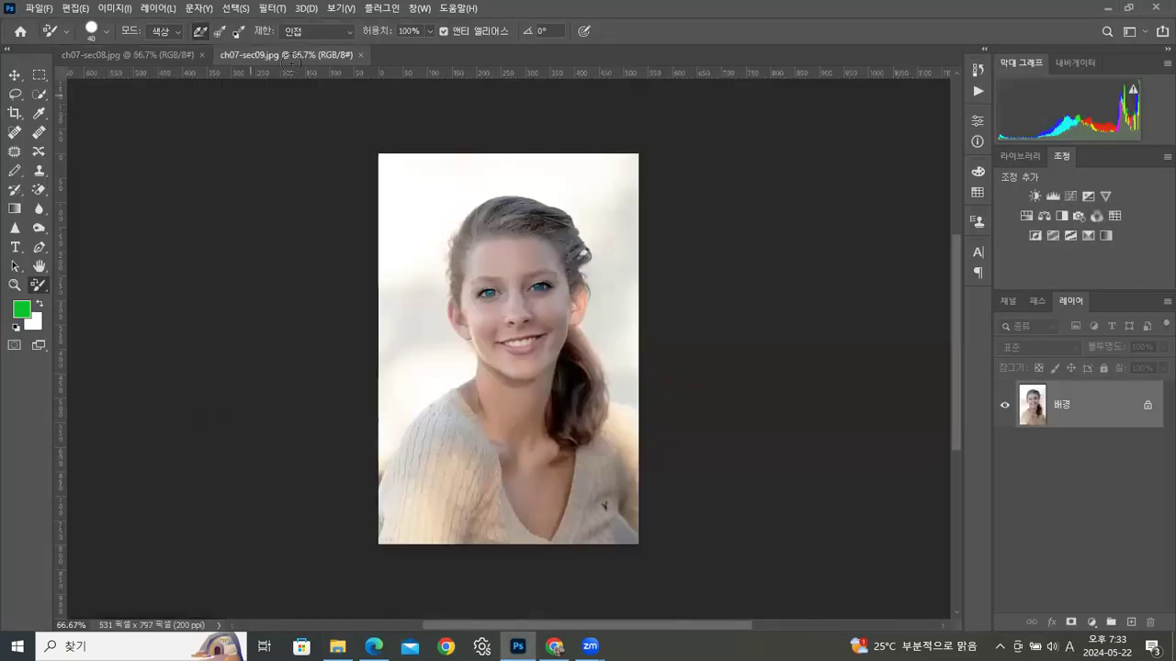
Step: Float both portraits in their own windows and arrange them side by side at 100% magnification
{"action": "left_click_drag", "start_coordinate": [301, 55], "coordinate": [378, 90]}
{"action": "left_click_drag", "start_coordinate": [140, 55], "coordinate": [177, 120]}
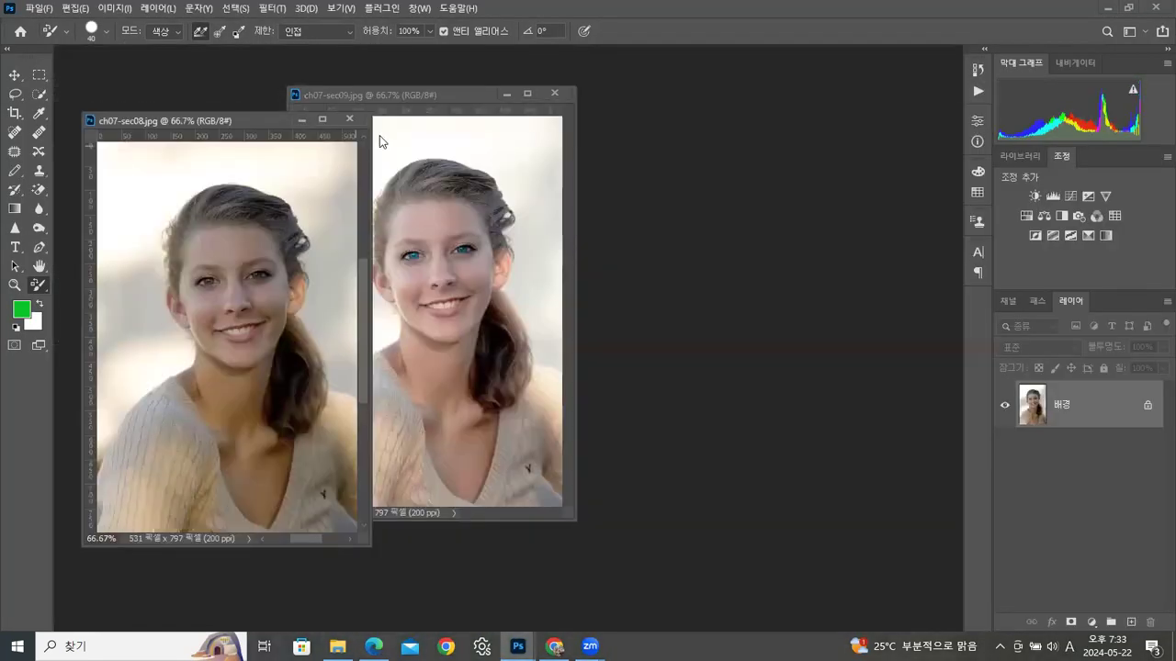
{"action": "left_click_drag", "start_coordinate": [460, 93], "coordinate": [584, 119]}
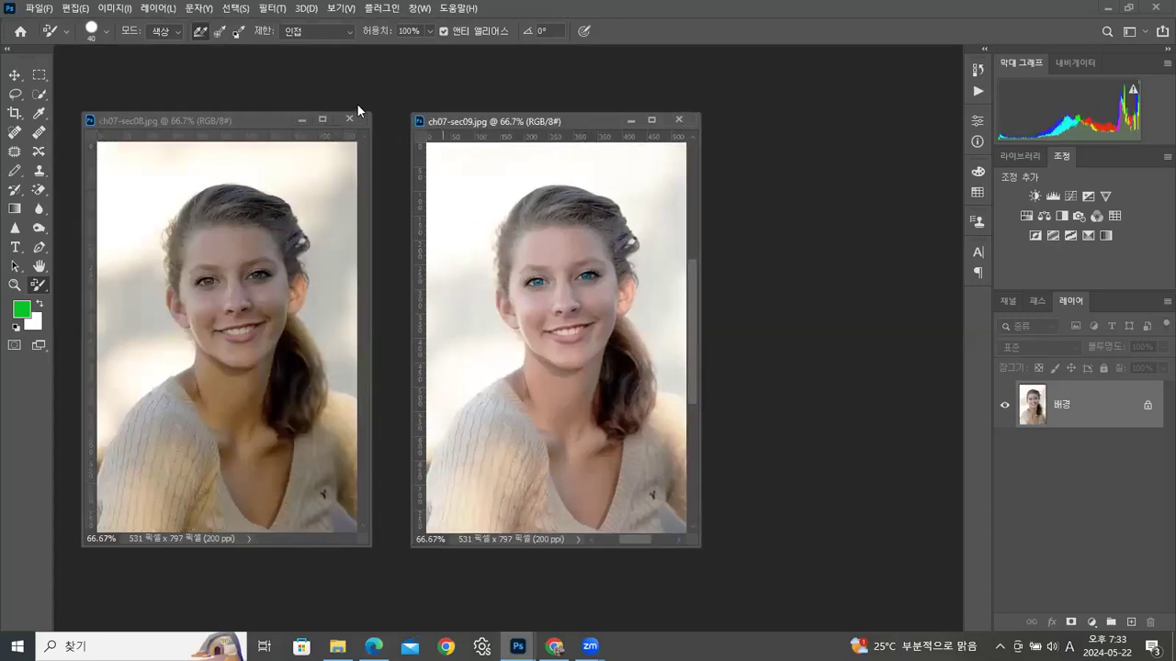
{"action": "left_click_drag", "start_coordinate": [265, 121], "coordinate": [267, 105]}
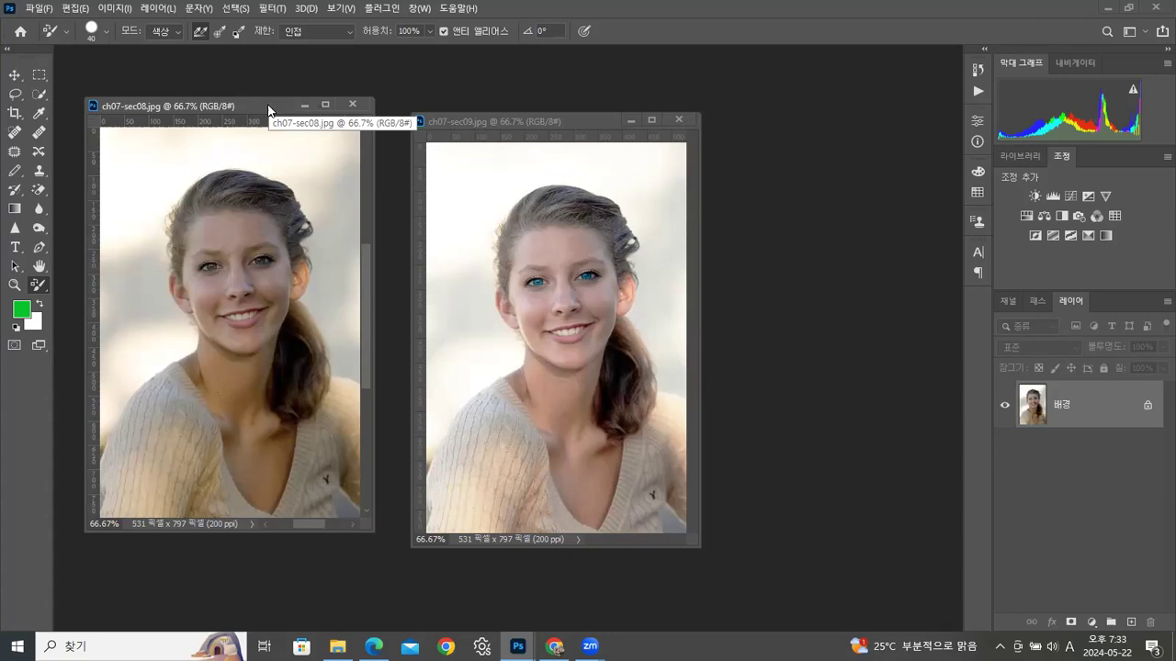
{"action": "key", "text": "ctrl+1"}
{"action": "left_click", "coordinate": [562, 225]}
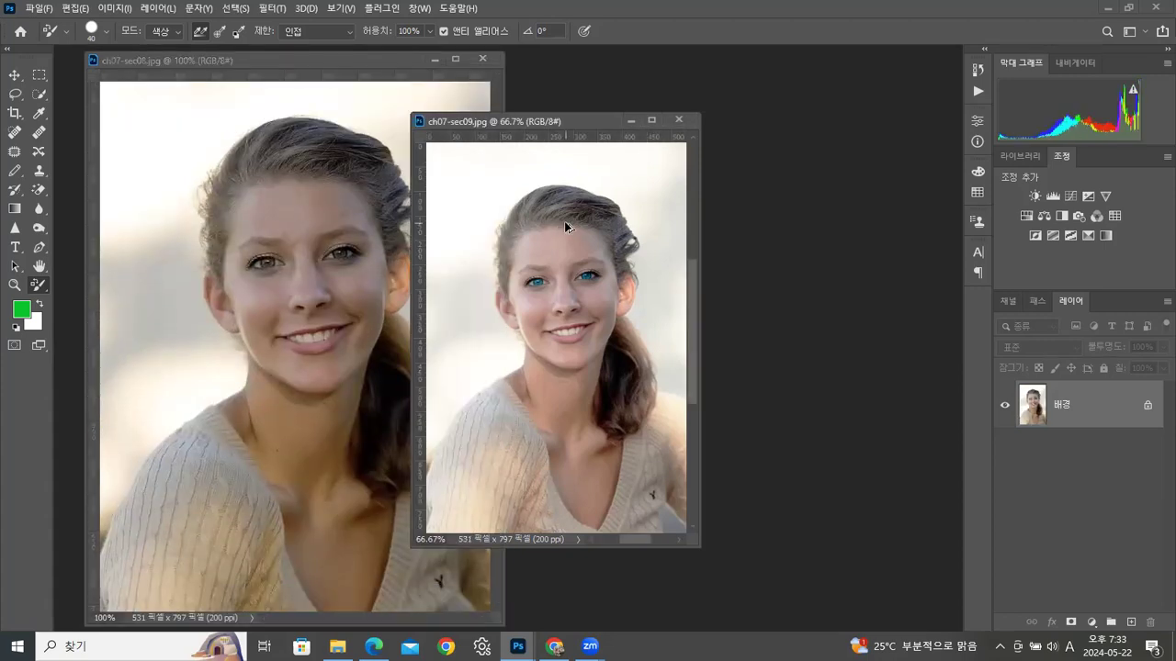
{"action": "key", "text": "ctrl+1"}
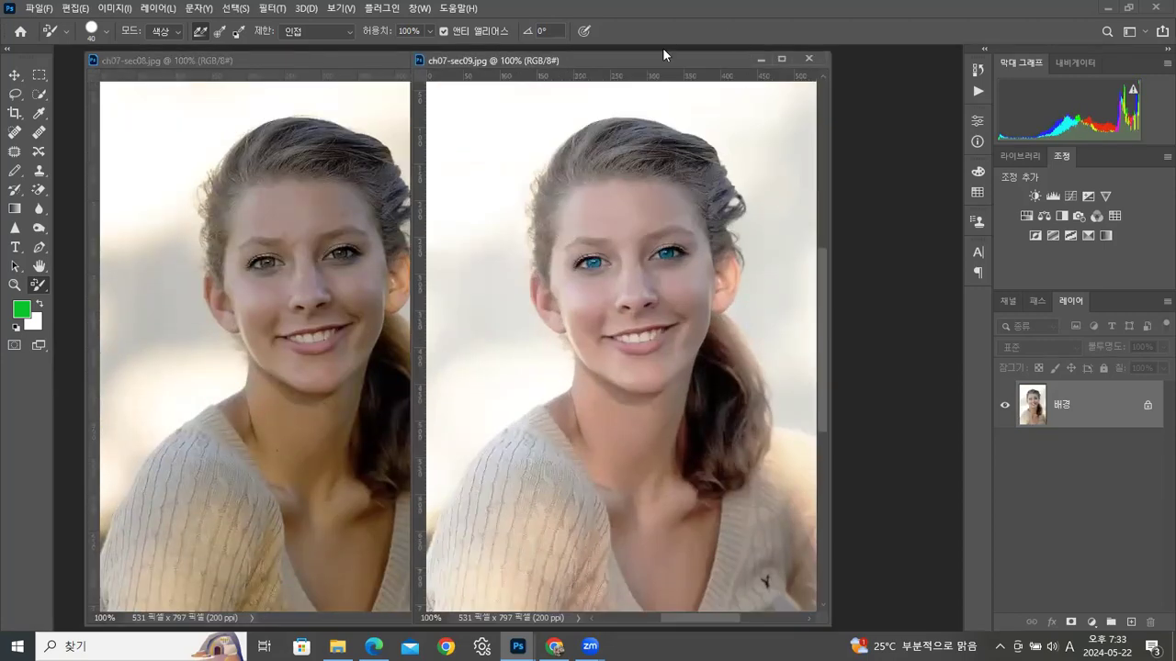
{"action": "left_click_drag", "start_coordinate": [655, 67], "coordinate": [749, 64]}
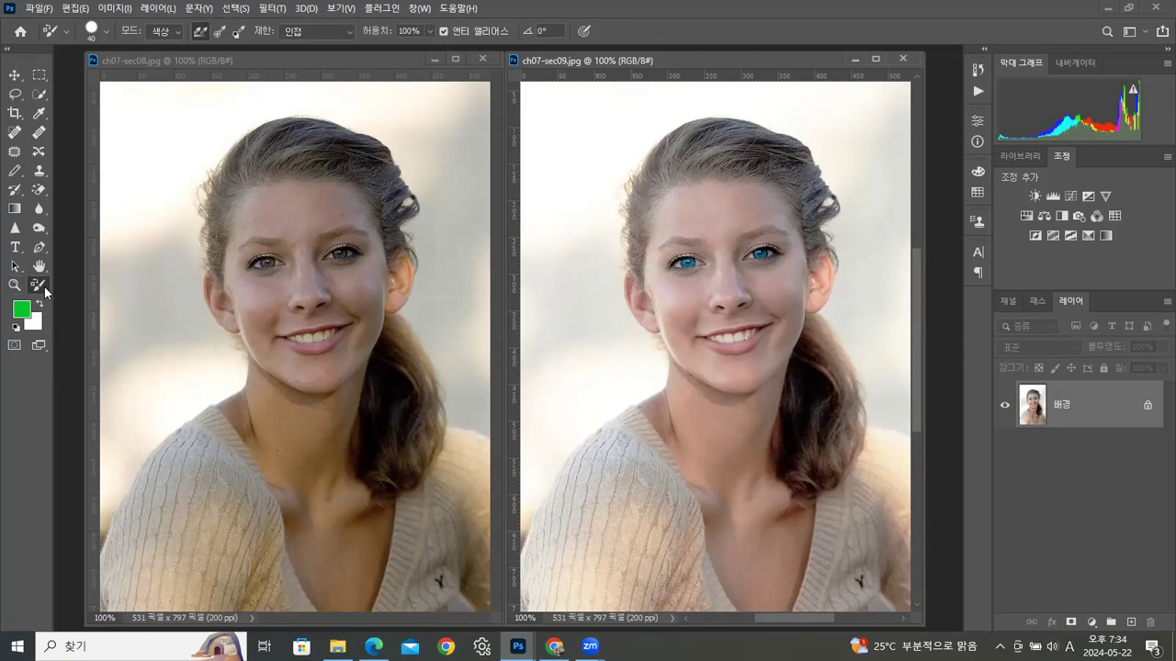
Step: Soften the forehead skin in ch07-sec08.jpg with the Blur tool, raising its strength to 100%
{"action": "left_click", "coordinate": [40, 209]}
{"action": "left_click", "coordinate": [307, 208]}
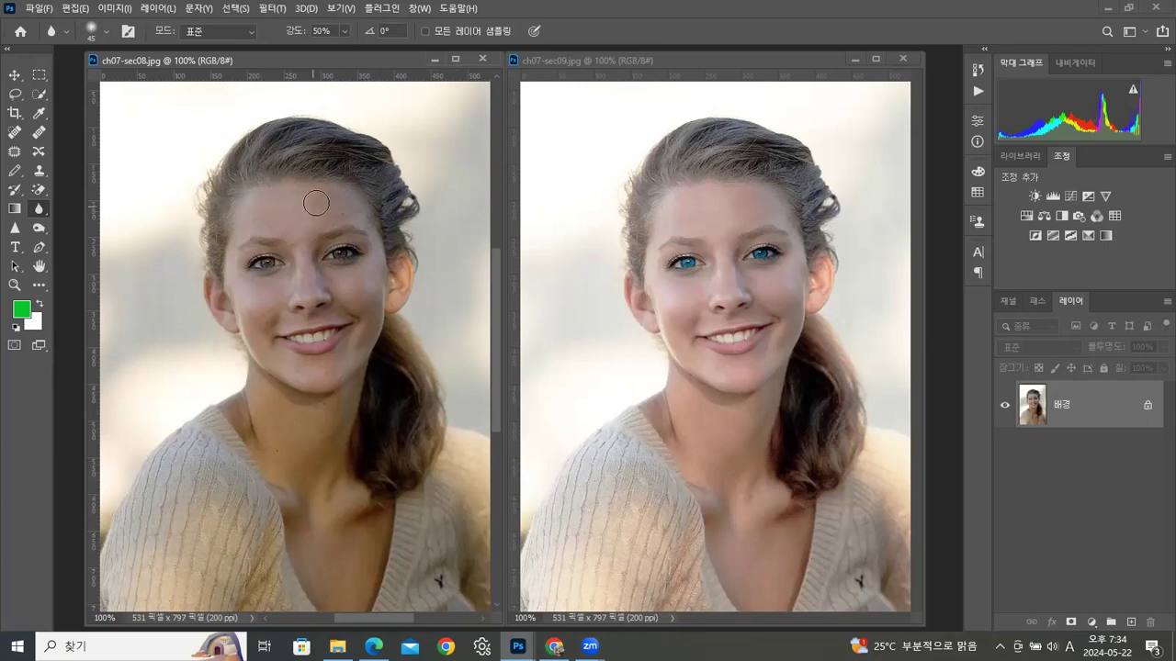
{"action": "left_click_drag", "start_coordinate": [317, 197], "coordinate": [312, 203]}
{"action": "left_click", "coordinate": [346, 33]}
{"action": "left_click_drag", "start_coordinate": [341, 48], "coordinate": [411, 51]}
{"action": "mouse_move", "coordinate": [284, 222]}
{"action": "left_mouse_down"}
{"action": "mouse_move", "coordinate": [338, 212]}
{"action": "mouse_move", "coordinate": [300, 227]}
{"action": "mouse_move", "coordinate": [284, 202]}
{"action": "mouse_move", "coordinate": [304, 193]}
{"action": "mouse_move", "coordinate": [317, 199]}
{"action": "mouse_move", "coordinate": [275, 214]}
{"action": "mouse_move", "coordinate": [318, 202]}
{"action": "mouse_move", "coordinate": [319, 213]}
{"action": "left_mouse_up"}
Step: Set the foreground colour to a medium blue and switch to the Color Replacement tool
{"action": "left_click", "coordinate": [26, 317]}
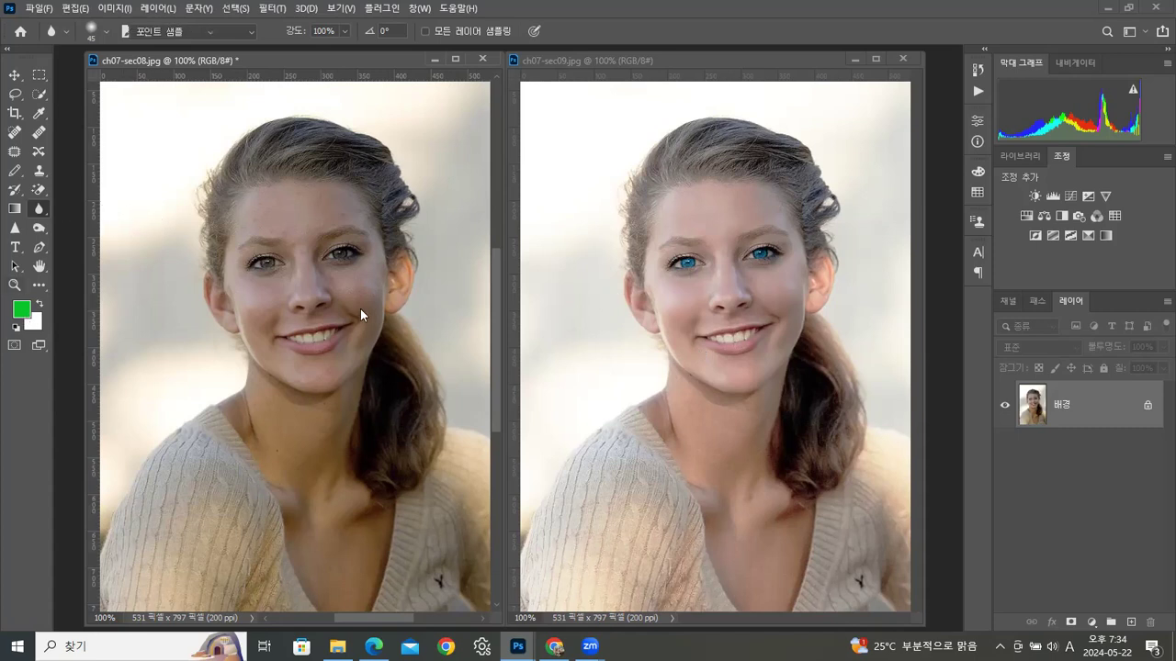
{"action": "left_click_drag", "start_coordinate": [910, 252], "coordinate": [874, 251]}
{"action": "left_click", "coordinate": [830, 217]}
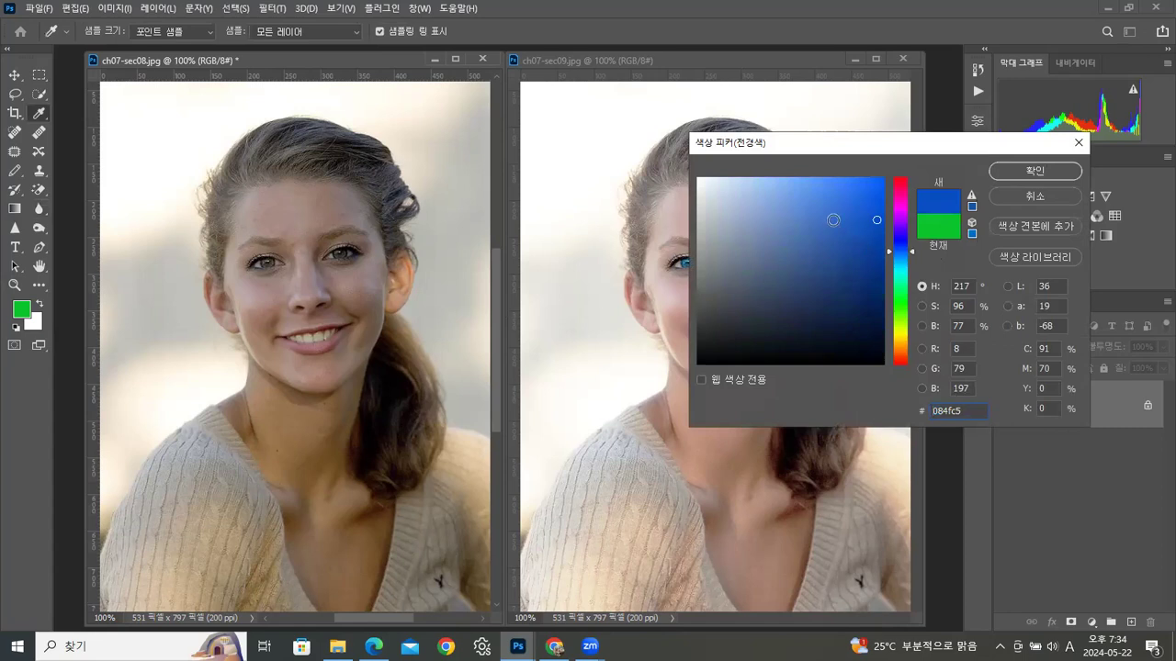
{"action": "left_click", "coordinate": [1014, 171]}
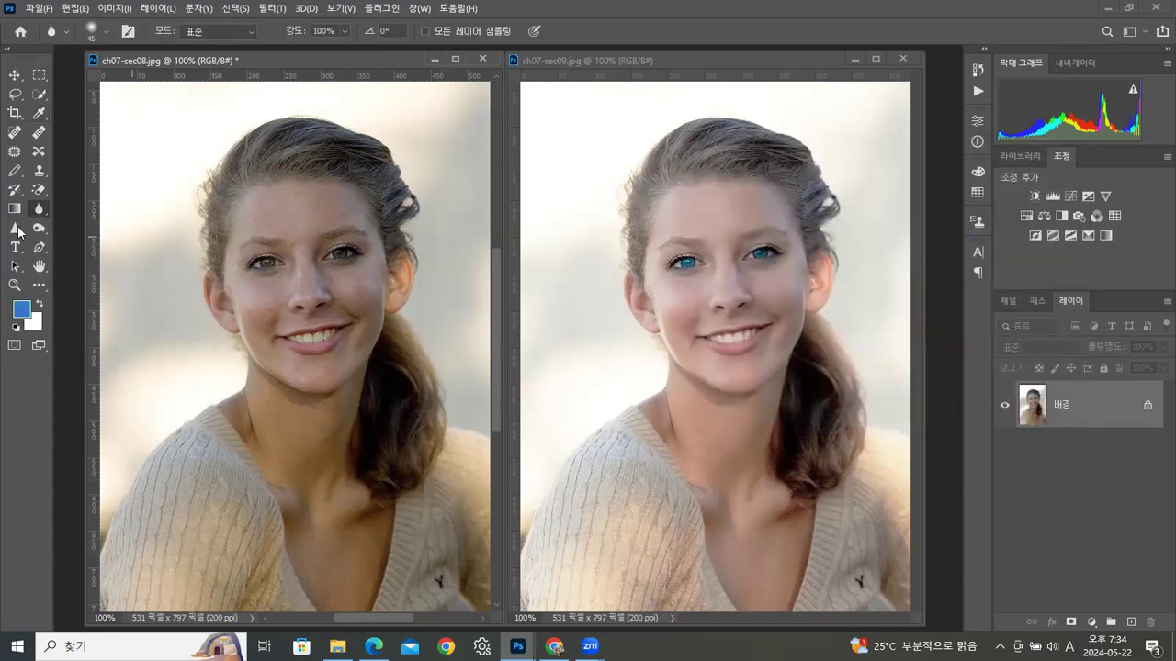
{"action": "left_click", "coordinate": [46, 284]}
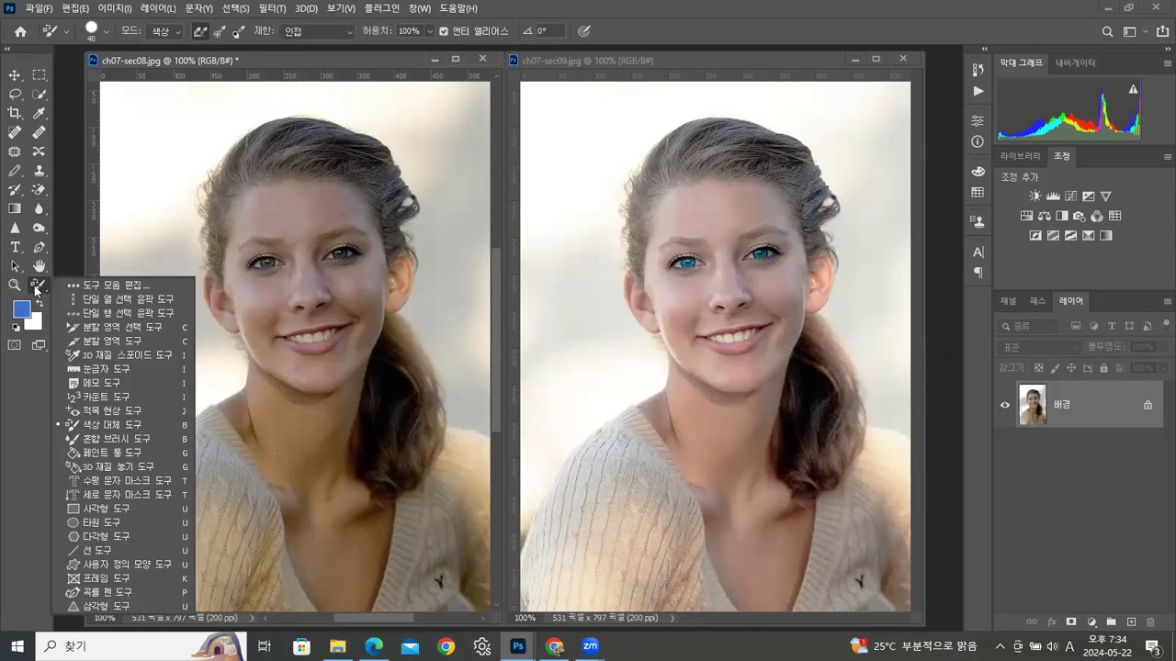
{"action": "left_click", "coordinate": [37, 290]}
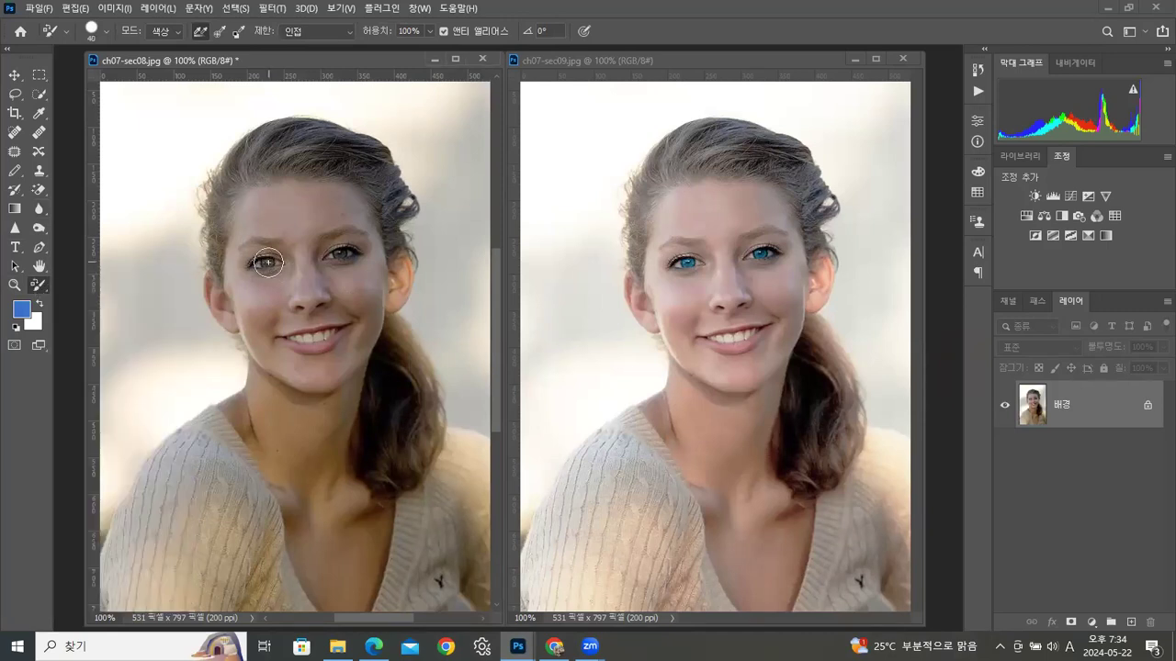
Step: Undo the last Color Replacement stroke in ch07-sec08.jpg and select the image-left eye's iris with the Quick Selection tool at 300% magnification
{"action": "key", "text": "ctrl+z"}
{"action": "left_click", "coordinate": [15, 285]}
{"action": "left_click", "coordinate": [292, 284]}
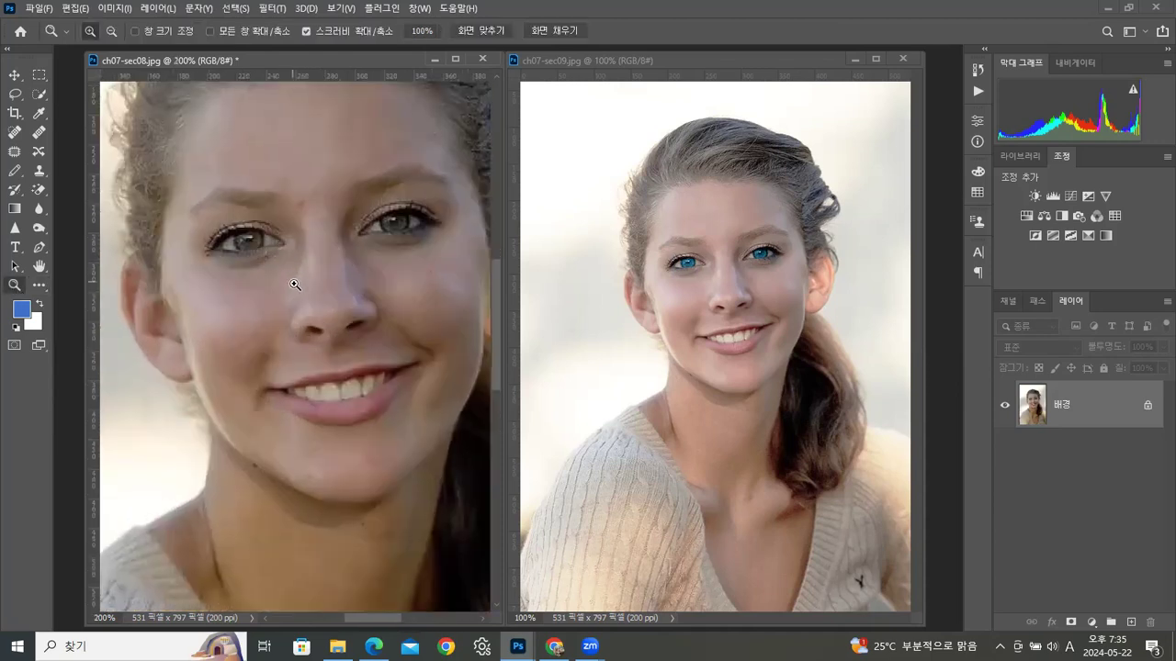
{"action": "left_click", "coordinate": [292, 285]}
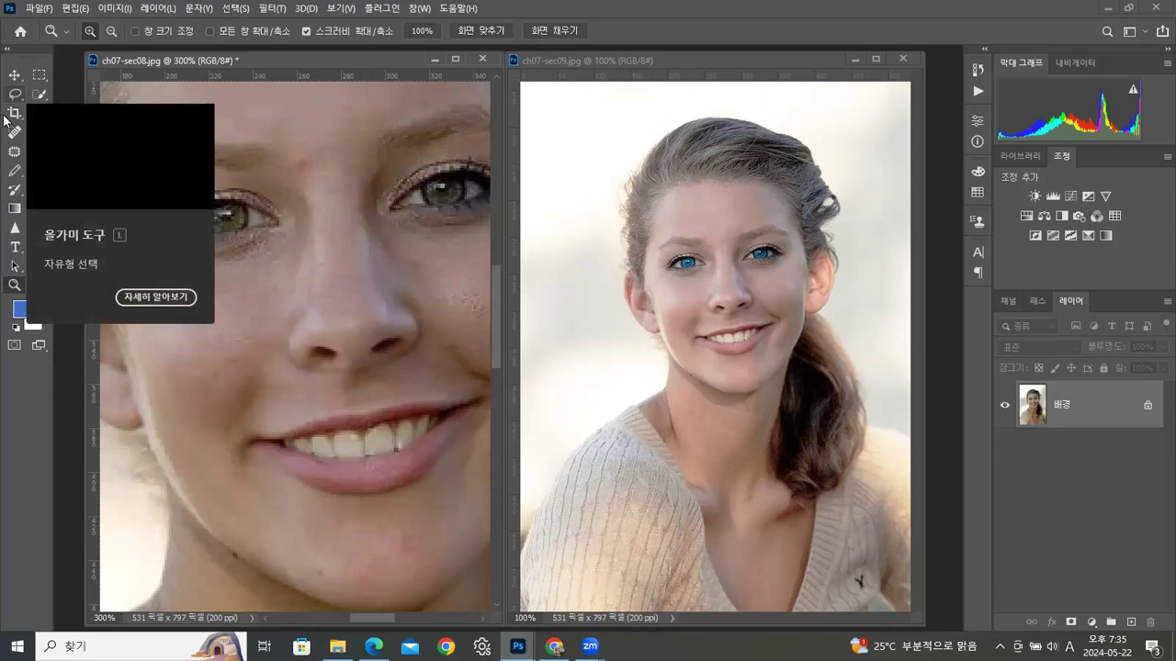
{"action": "left_click", "coordinate": [38, 94]}
{"action": "left_click_drag", "start_coordinate": [220, 216], "coordinate": [232, 218]}
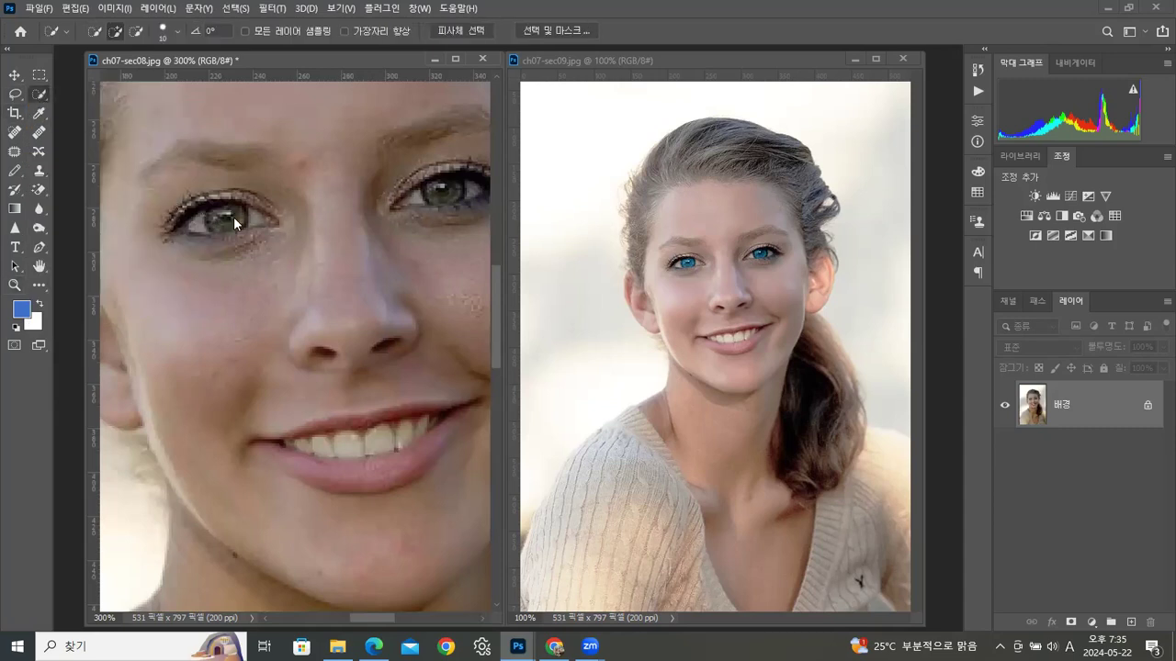
{"action": "left_click", "coordinate": [230, 217]}
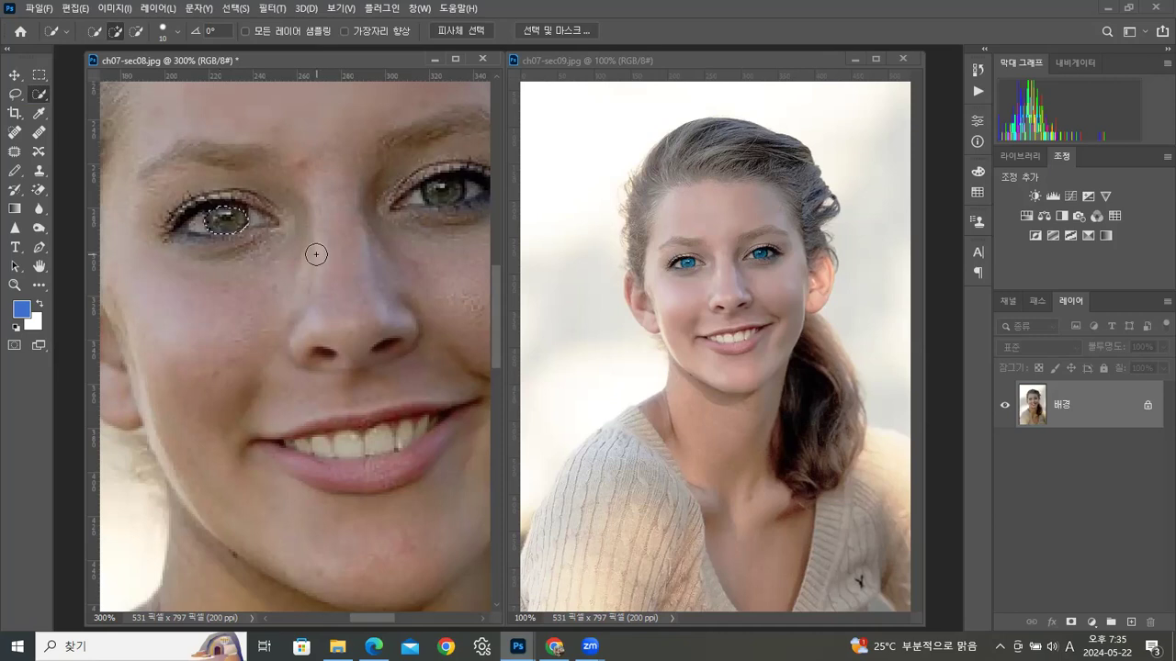
Step: Recolour the selected iris blue with Color Balance levels -100, 0, +100, deselect it and return the photo to 100% magnification
{"action": "key", "text": "i"}
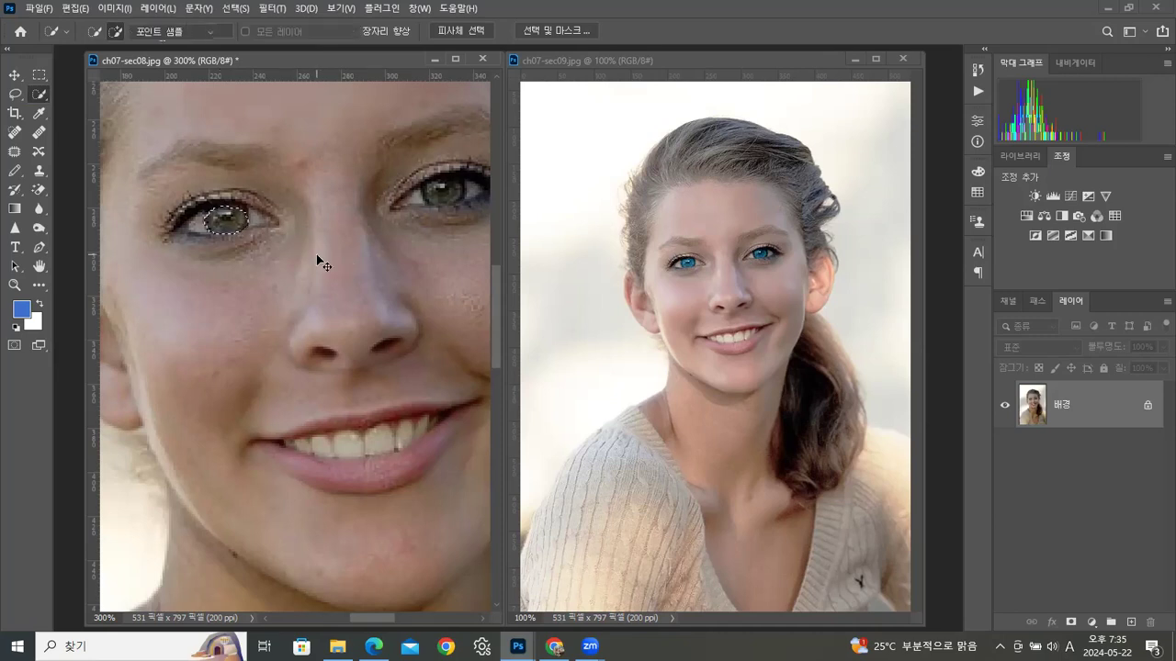
{"action": "key", "text": "ctrl+b"}
{"action": "left_click_drag", "start_coordinate": [756, 159], "coordinate": [870, 156]}
{"action": "left_click_drag", "start_coordinate": [758, 126], "coordinate": [658, 131]}
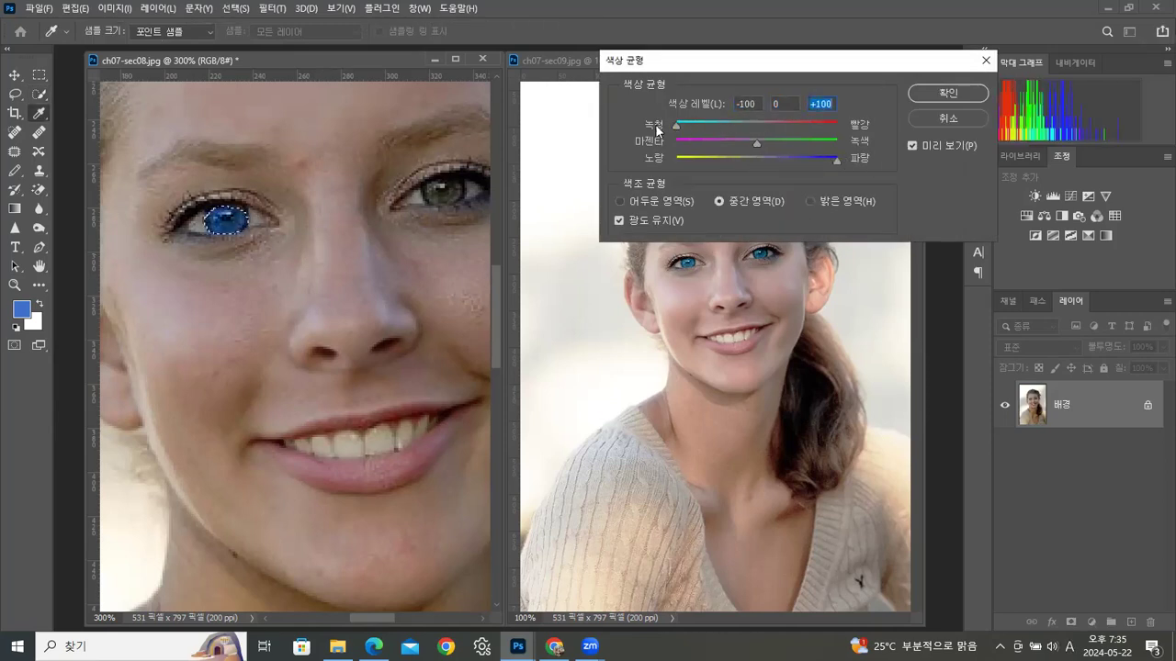
{"action": "left_click", "coordinate": [946, 93]}
{"action": "key", "text": "ctrl+d"}
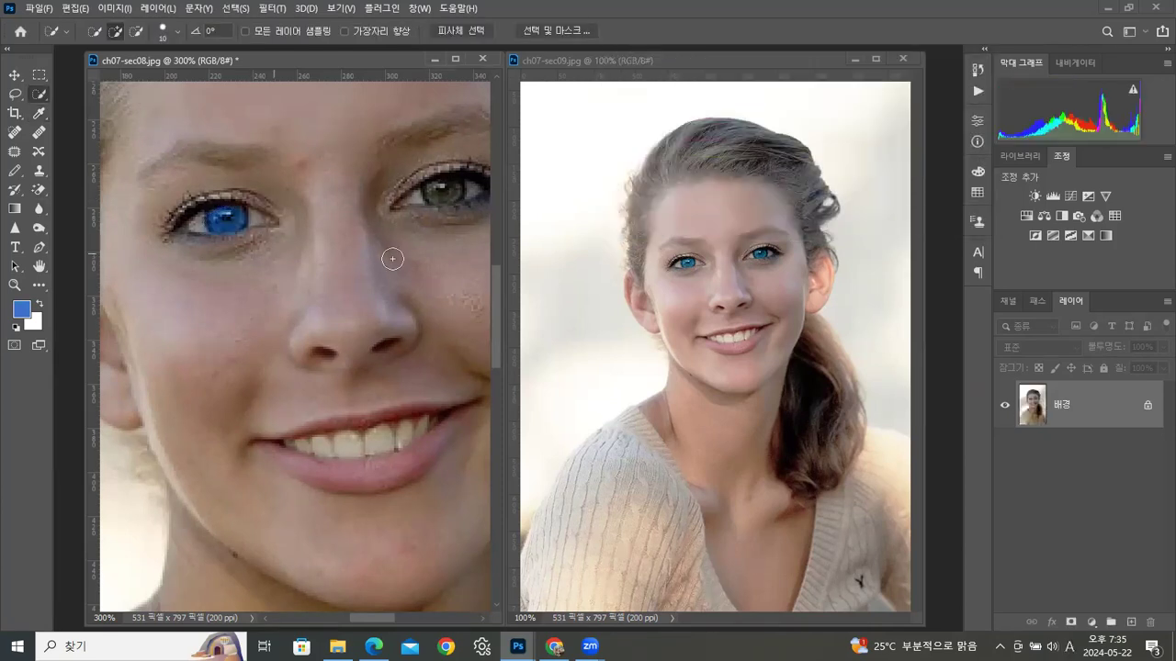
{"action": "double_click", "coordinate": [15, 285]}
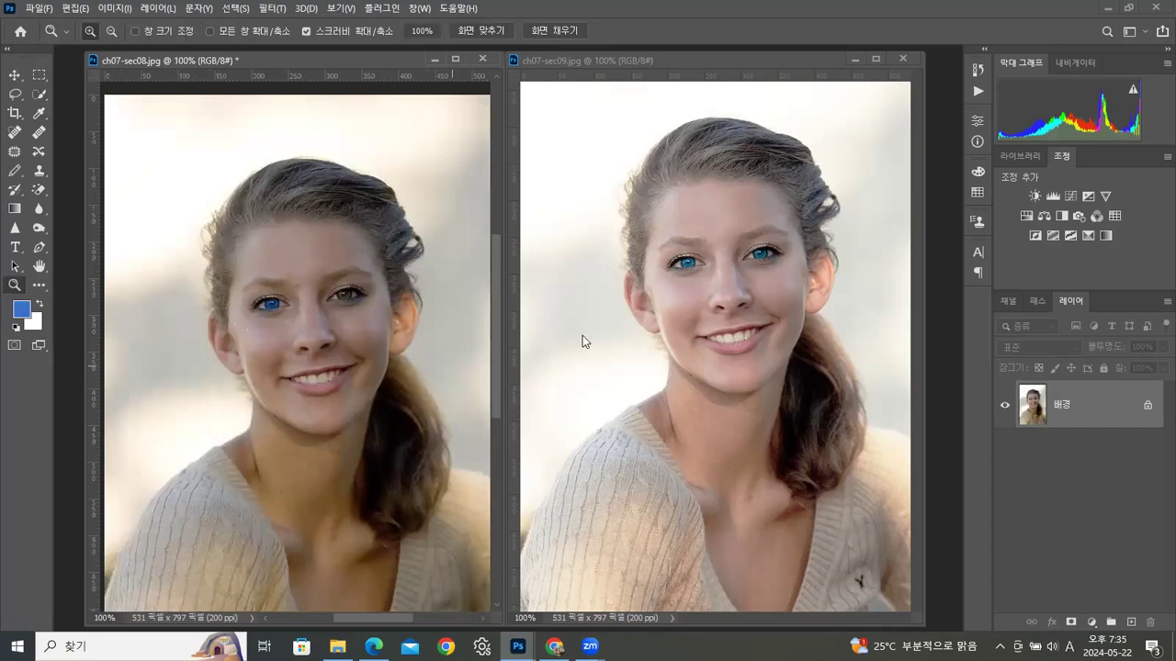
Step: Close ch07-sec08.jpg without saving and show the face in ch07-sec09.jpg at 200% magnification in a larger window
{"action": "left_click", "coordinate": [482, 58]}
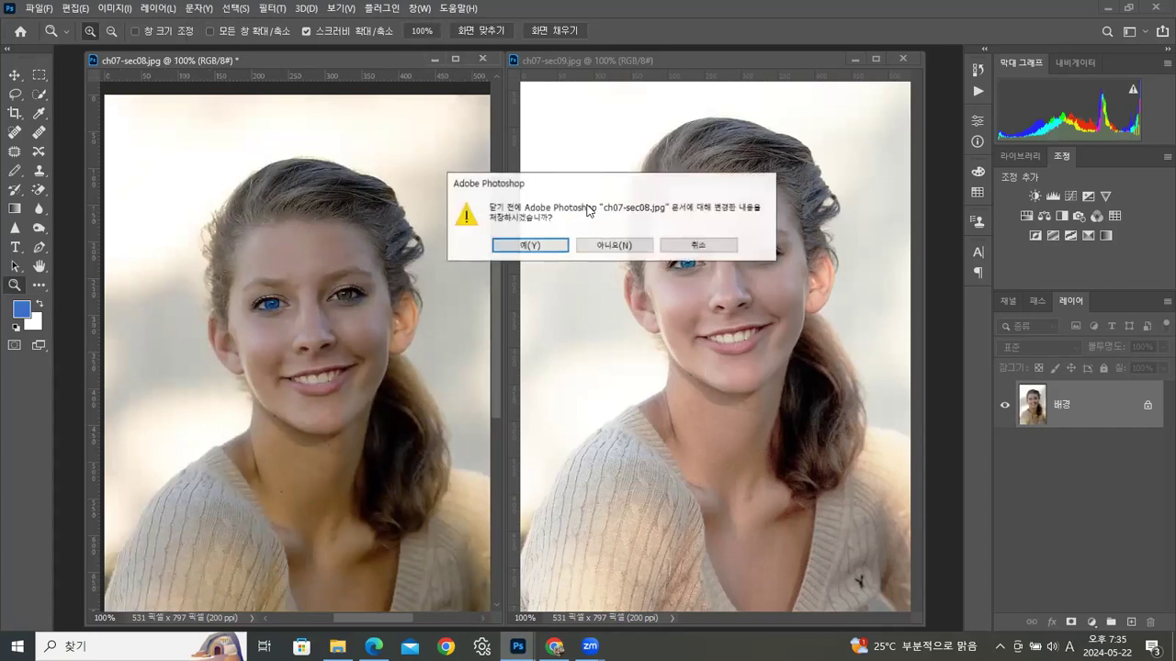
{"action": "left_click", "coordinate": [601, 244]}
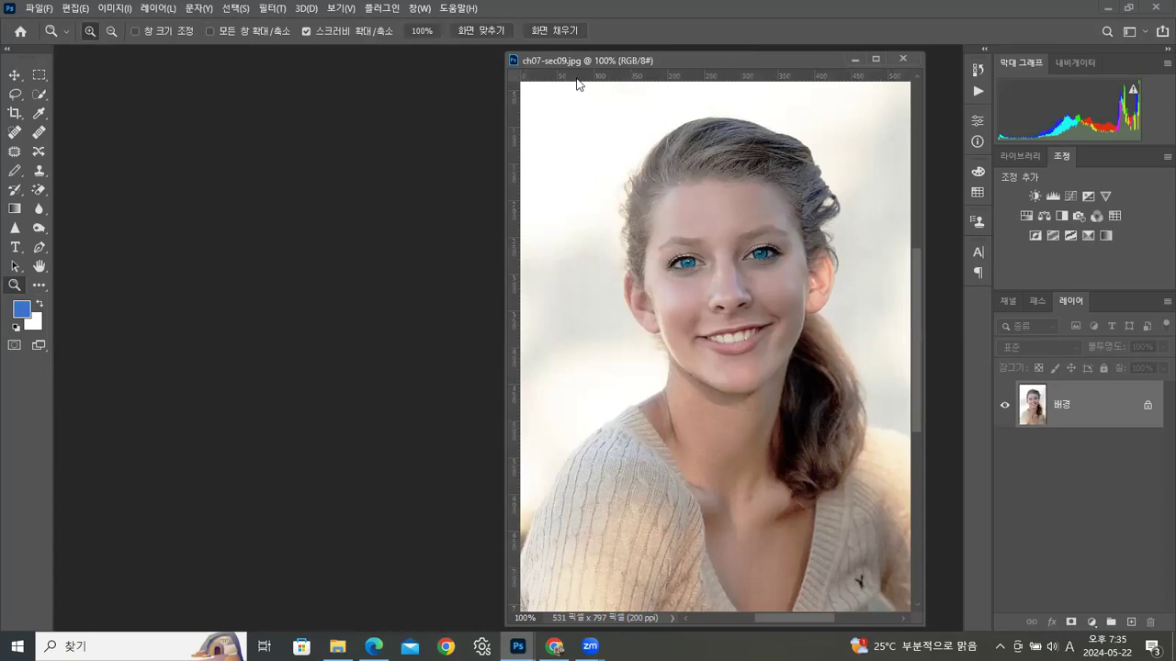
{"action": "left_click_drag", "start_coordinate": [741, 59], "coordinate": [405, 61]}
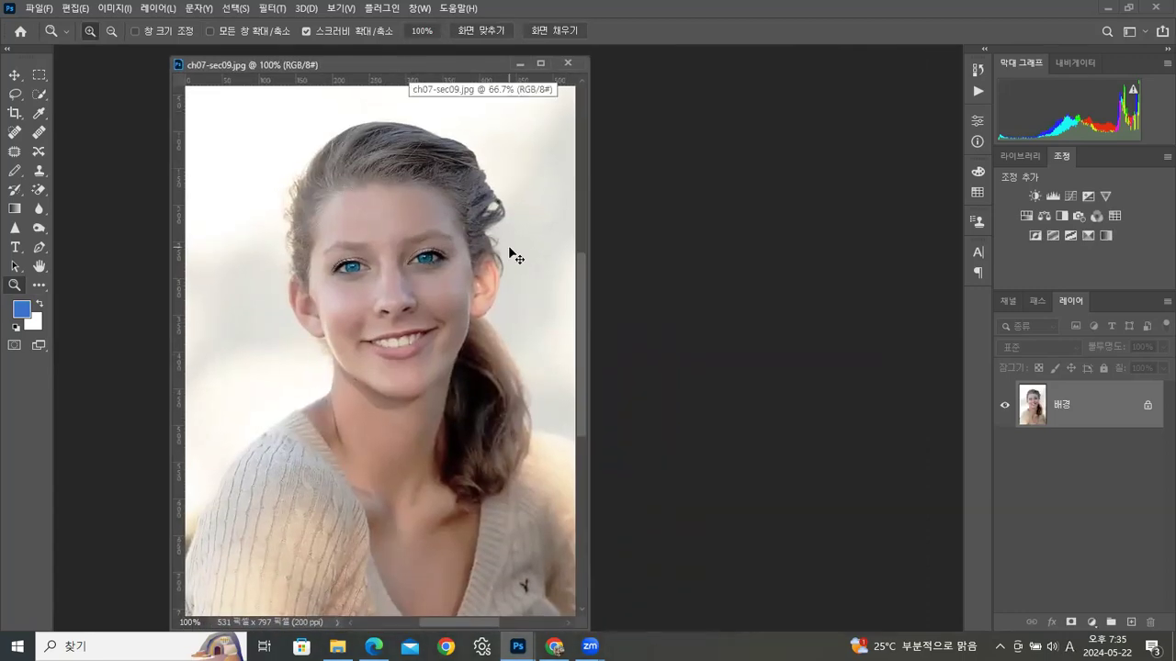
{"action": "key", "text": "ctrl+plus"}
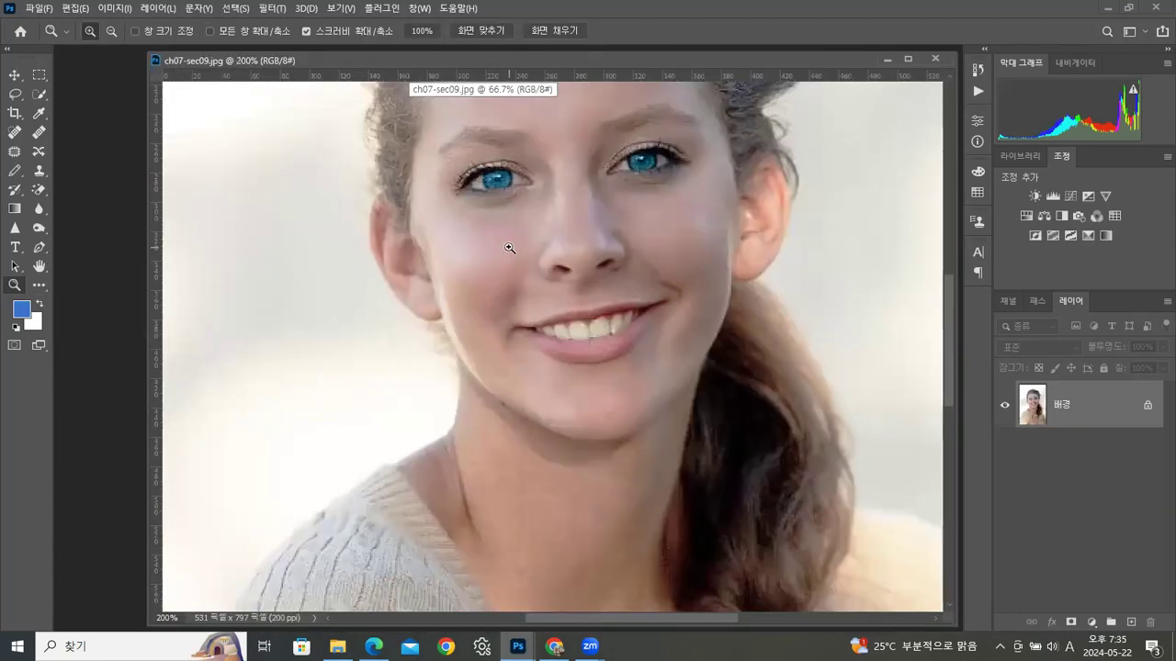
{"action": "left_click_drag", "start_coordinate": [578, 299], "coordinate": [398, 351]}
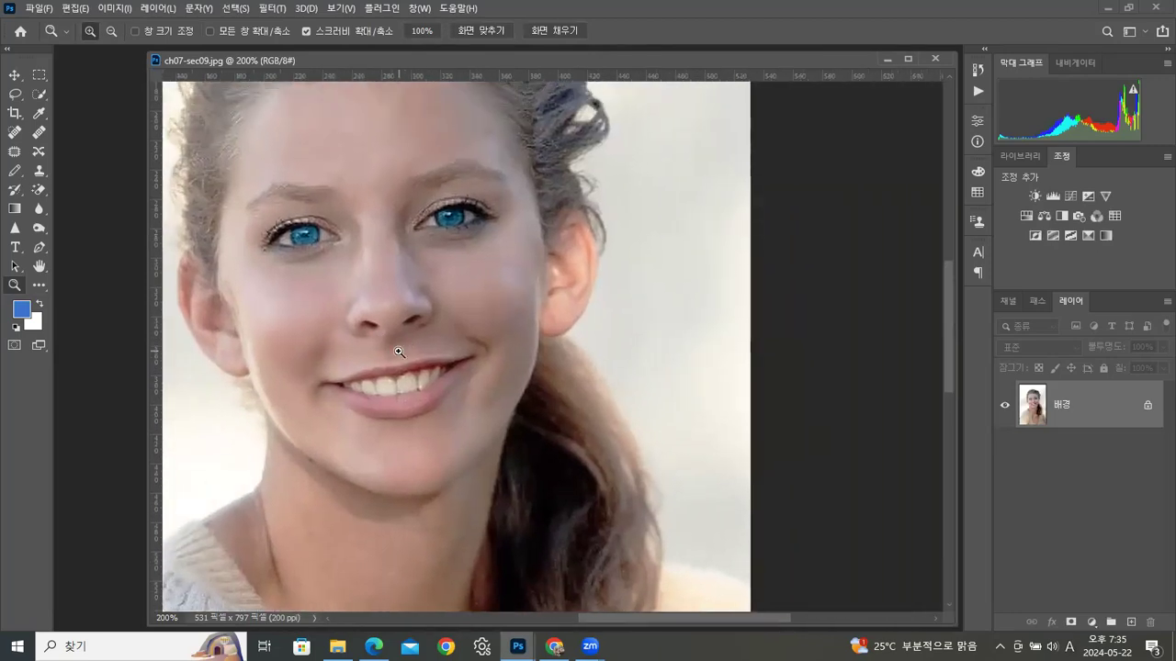
Step: Try smearing the ponytail outwards with the Smudge tool and a hard round 174 px brush, and undo the stroke
{"action": "left_click", "coordinate": [39, 211]}
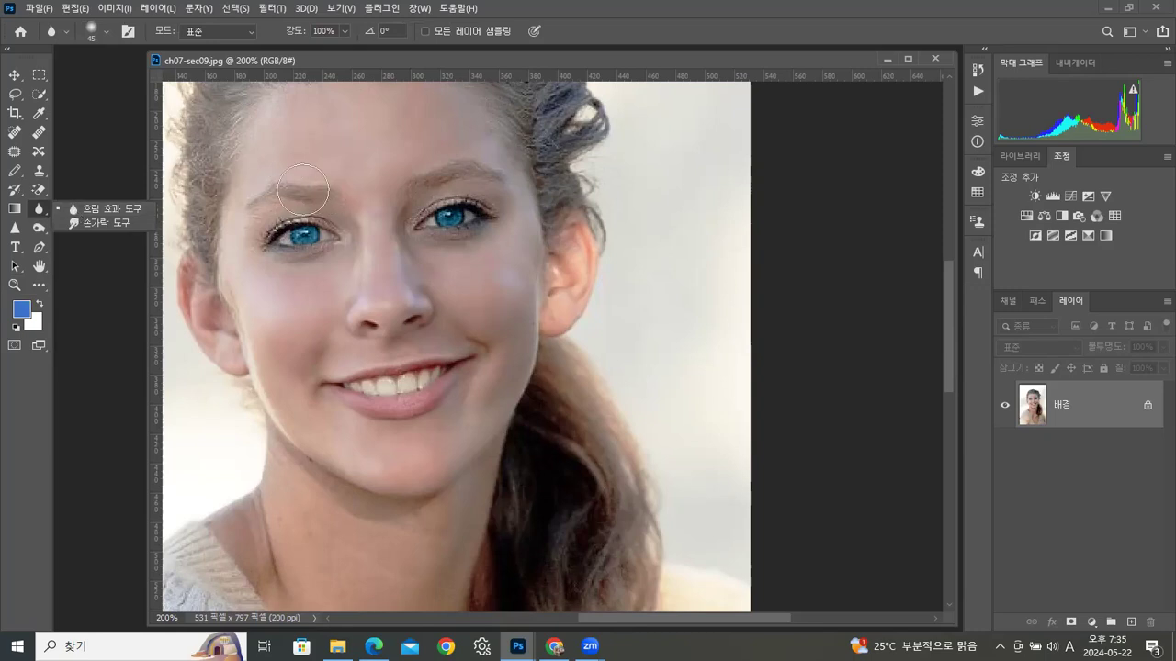
{"action": "left_click", "coordinate": [73, 223]}
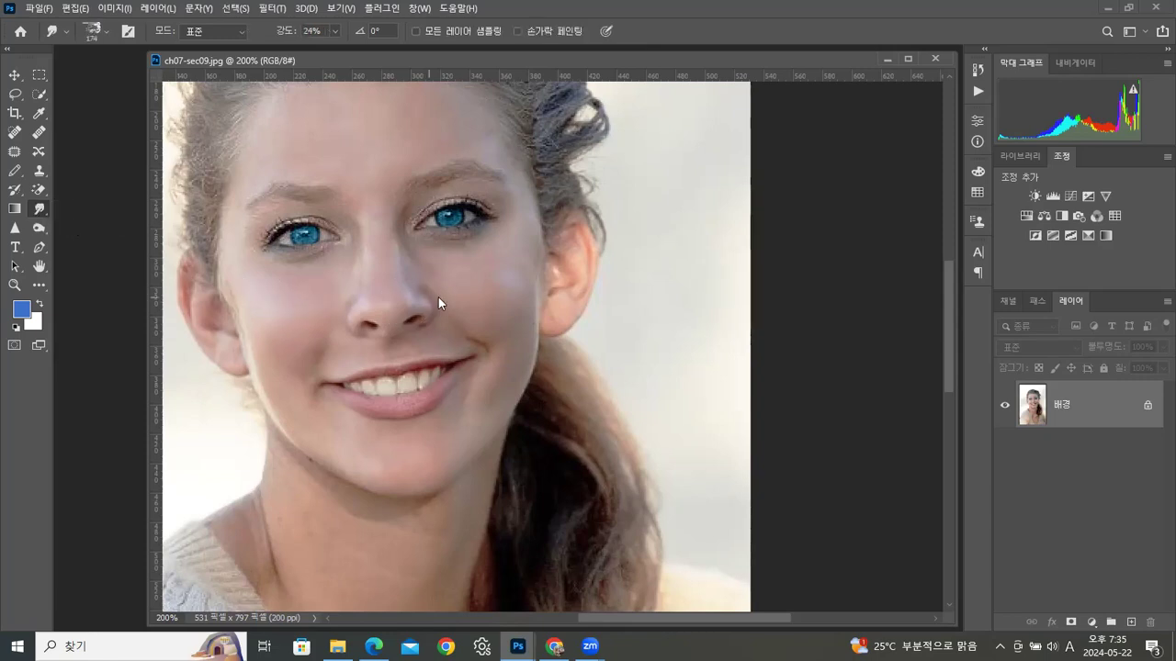
{"action": "left_click", "coordinate": [107, 32]}
{"action": "left_click", "coordinate": [146, 173]}
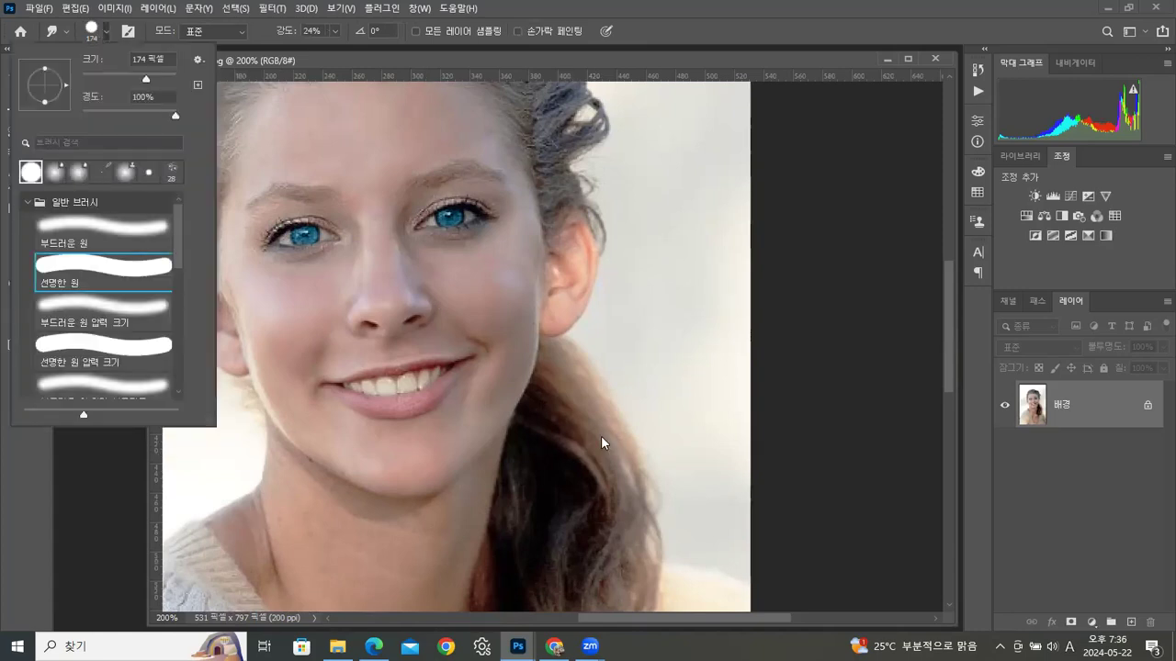
{"action": "left_click", "coordinate": [578, 455]}
{"action": "mouse_move", "coordinate": [578, 454]}
{"action": "left_mouse_down"}
{"action": "mouse_move", "coordinate": [651, 411]}
{"action": "mouse_move", "coordinate": [688, 351]}
{"action": "mouse_move", "coordinate": [695, 307]}
{"action": "left_mouse_up"}
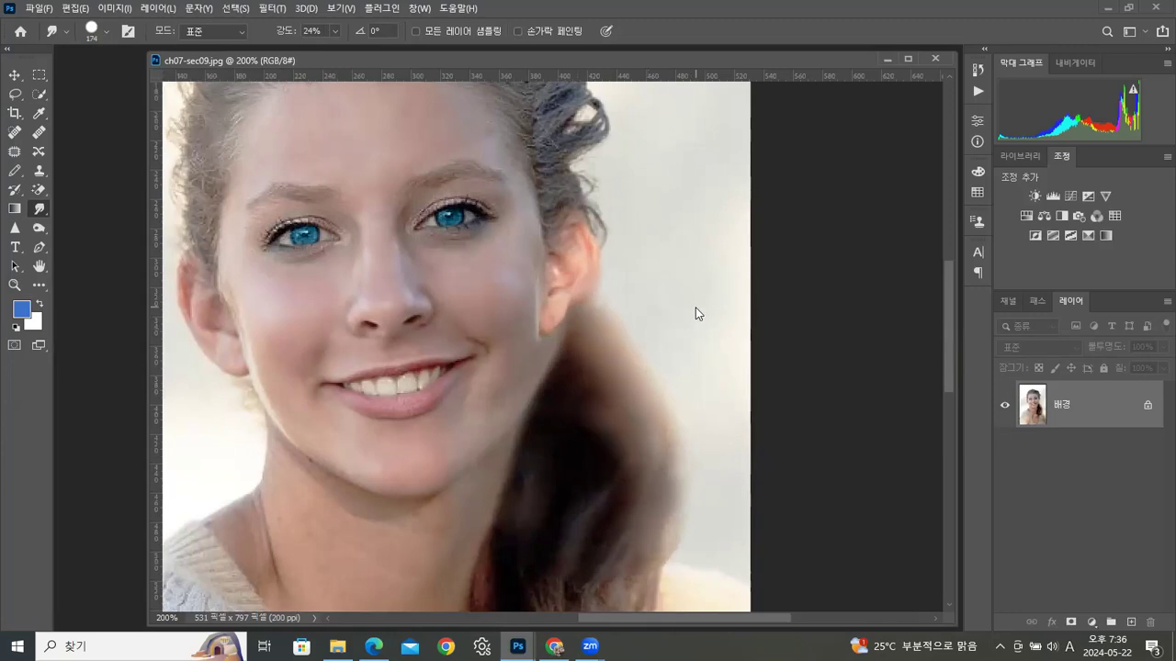
{"action": "key", "text": "ctrl+z"}
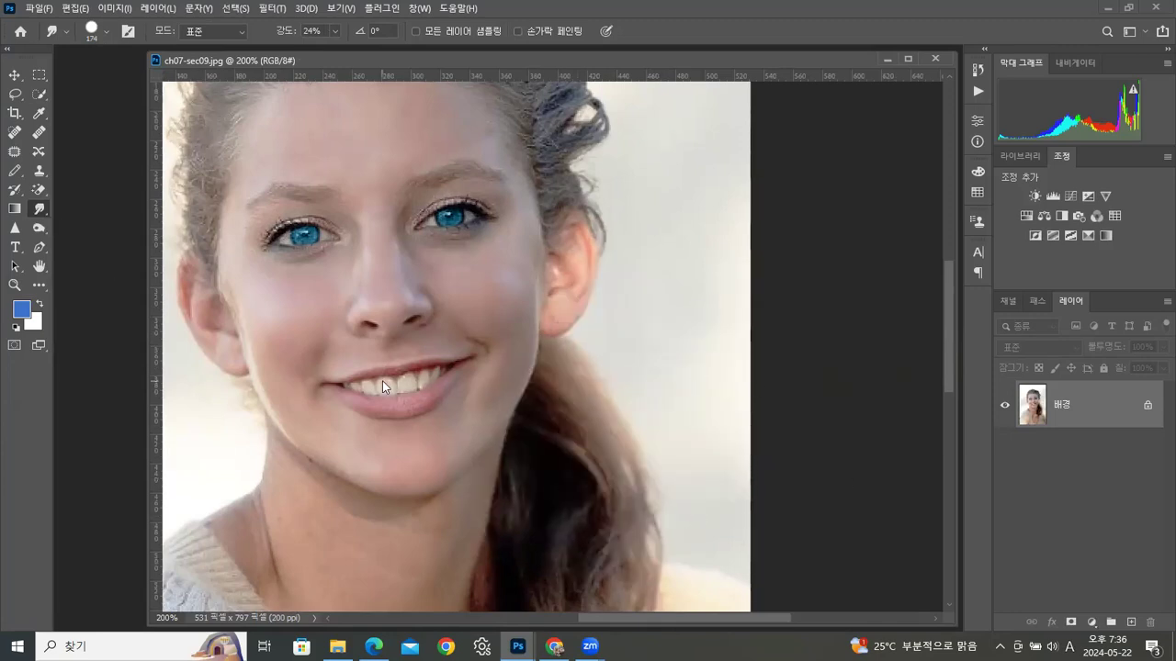
{"action": "left_click", "coordinate": [15, 230]}
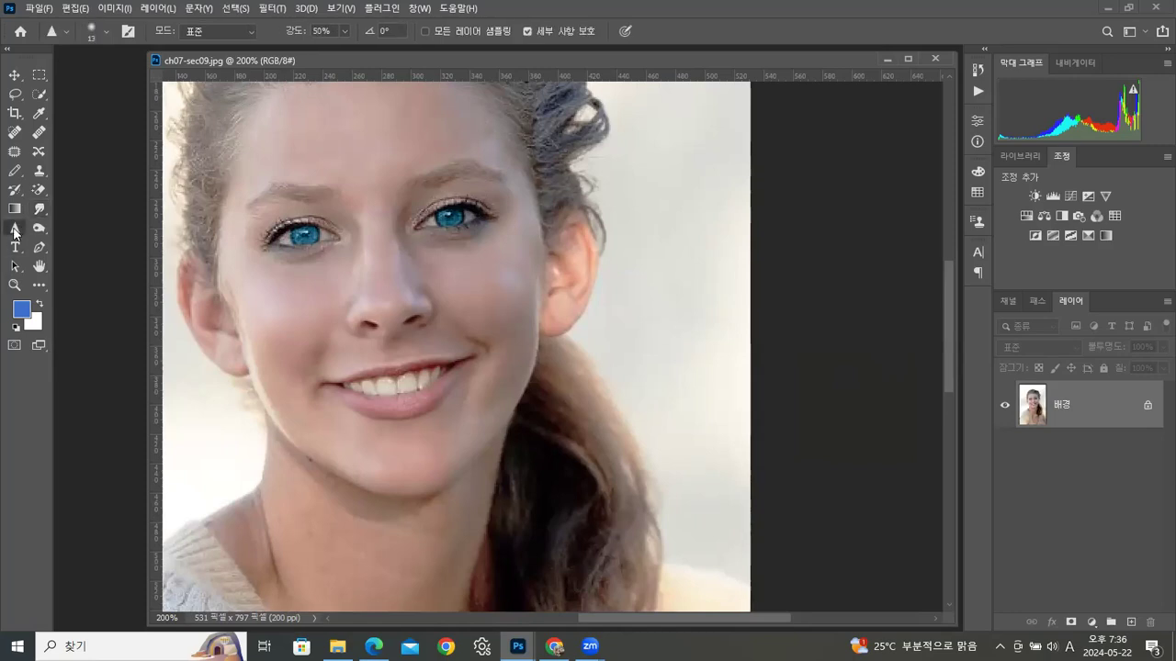
{"action": "left_click", "coordinate": [39, 210]}
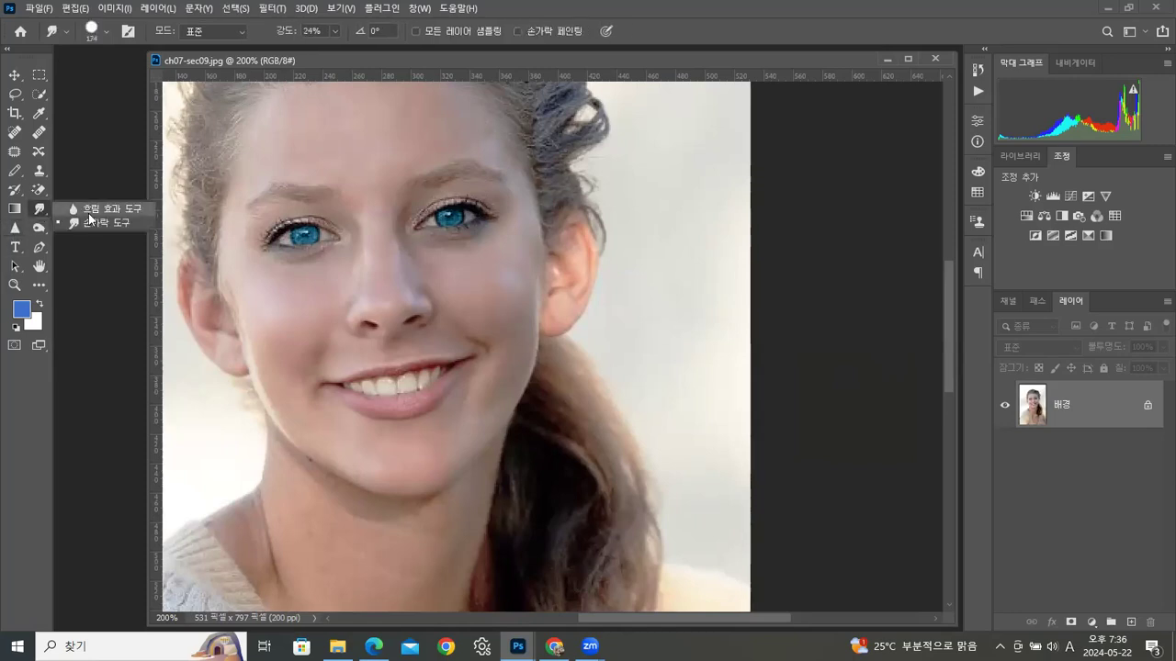
{"action": "left_click", "coordinate": [77, 210]}
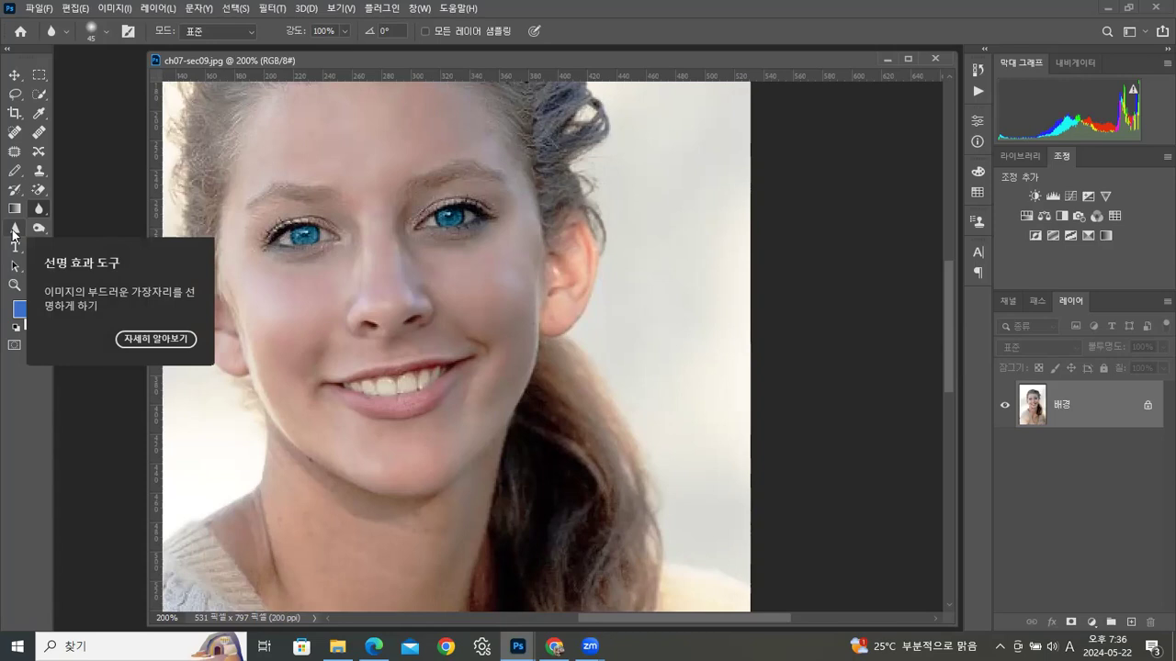
Step: Brighten the forehead with the Dodge tool on midtones at 50% exposure using a 70 px brush
{"action": "left_click", "coordinate": [40, 230]}
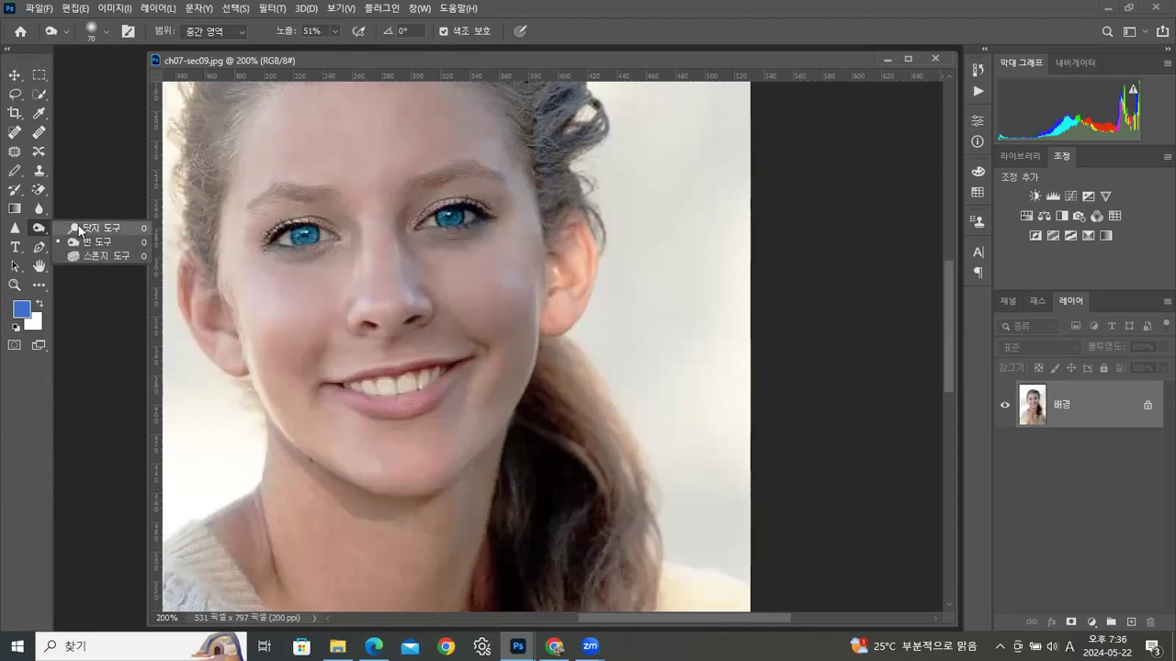
{"action": "left_click", "coordinate": [79, 229]}
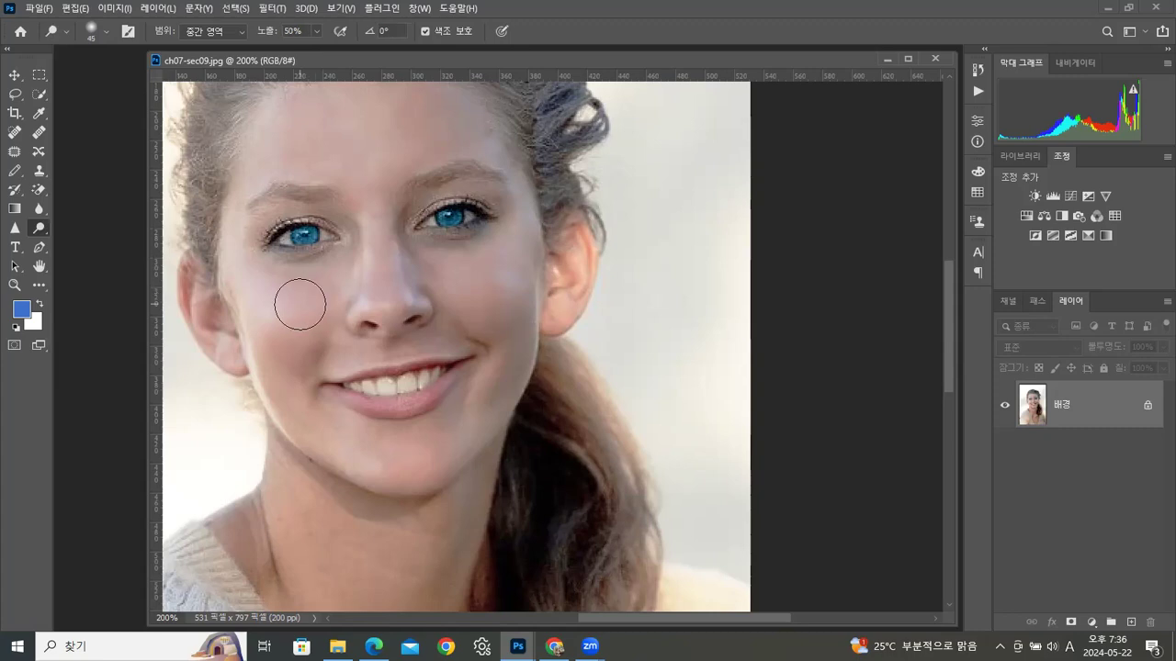
{"action": "key", "text": "bracketright"}
{"action": "key", "text": "bracketright"}
{"action": "key", "text": "bracketright"}
{"action": "left_click", "coordinate": [366, 158]}
{"action": "mouse_move", "coordinate": [367, 158]}
{"action": "left_mouse_down"}
{"action": "mouse_move", "coordinate": [327, 150]}
{"action": "mouse_move", "coordinate": [395, 144]}
{"action": "mouse_move", "coordinate": [441, 221]}
{"action": "mouse_move", "coordinate": [417, 142]}
{"action": "mouse_move", "coordinate": [337, 153]}
{"action": "mouse_move", "coordinate": [348, 164]}
{"action": "mouse_move", "coordinate": [352, 139]}
{"action": "mouse_move", "coordinate": [408, 168]}
{"action": "mouse_move", "coordinate": [324, 139]}
{"action": "mouse_move", "coordinate": [407, 140]}
{"action": "mouse_move", "coordinate": [393, 168]}
{"action": "mouse_move", "coordinate": [327, 155]}
{"action": "mouse_move", "coordinate": [378, 154]}
{"action": "left_mouse_up"}
{"action": "left_click", "coordinate": [418, 142]}
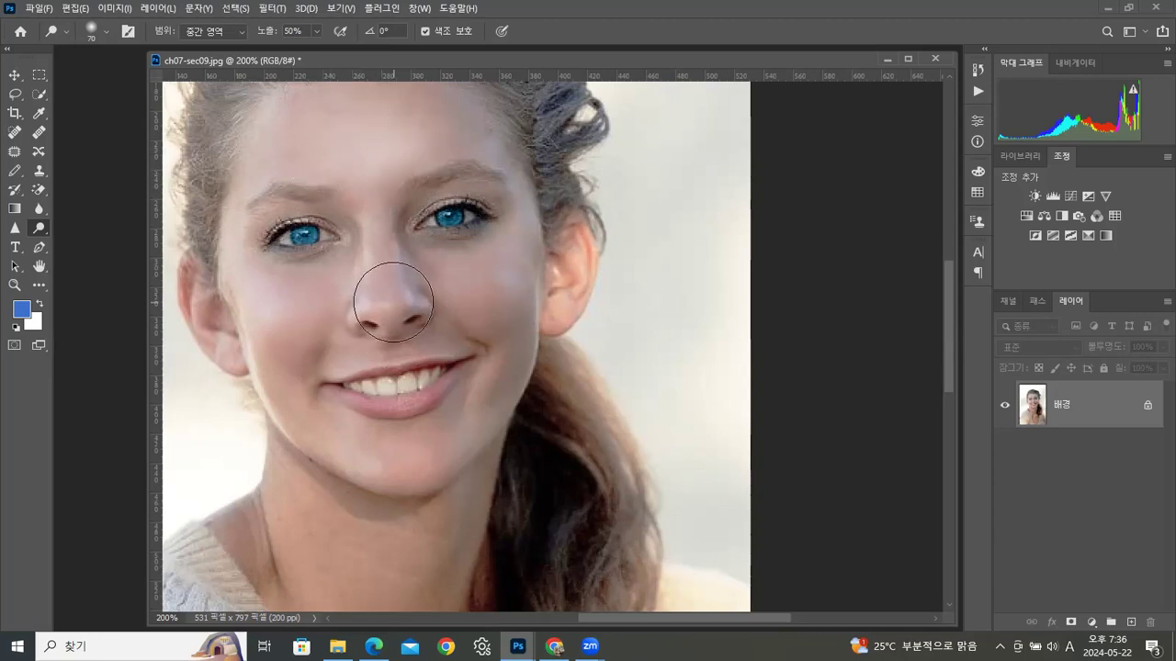
Step: Brighten the nose highlights with the Dodge tool, reducing the brush to between 20 and 25 px for the small areas
{"action": "key", "text": "bracketleft"}
{"action": "key", "text": "bracketleft"}
{"action": "key", "text": "bracketleft"}
{"action": "key", "text": "bracketleft"}
{"action": "key", "text": "bracketleft"}
{"action": "key", "text": "bracketleft"}
{"action": "left_click", "coordinate": [389, 304]}
{"action": "key", "text": "bracketleft"}
{"action": "key", "text": "bracketleft"}
{"action": "key", "text": "bracketleft"}
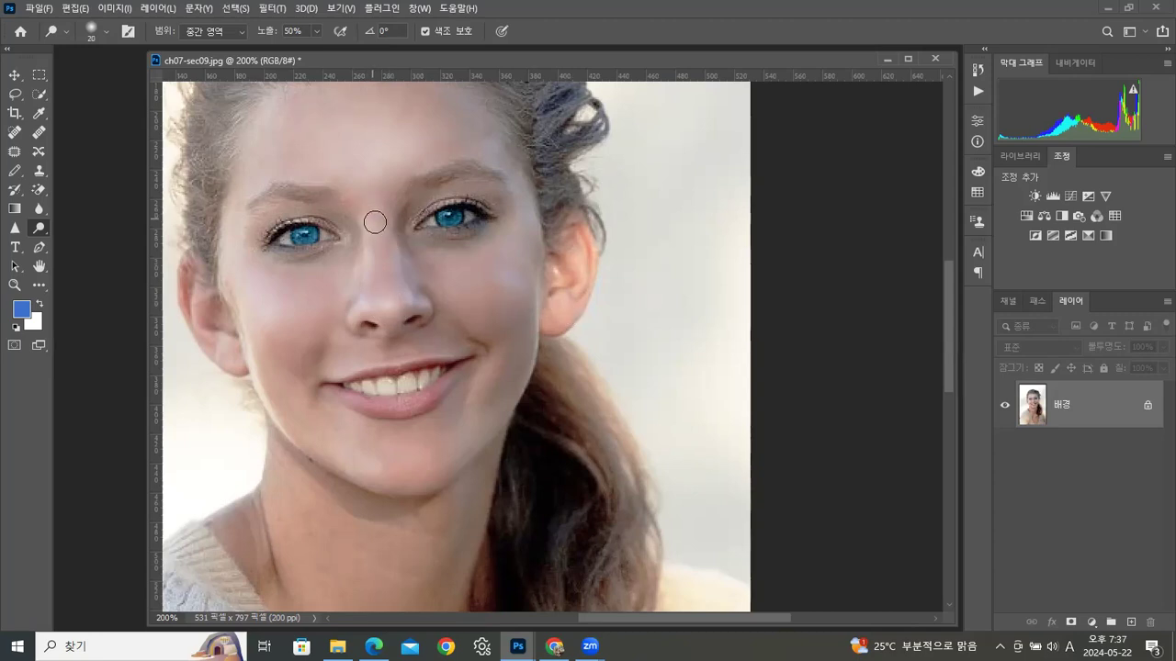
{"action": "key", "text": "bracketright"}
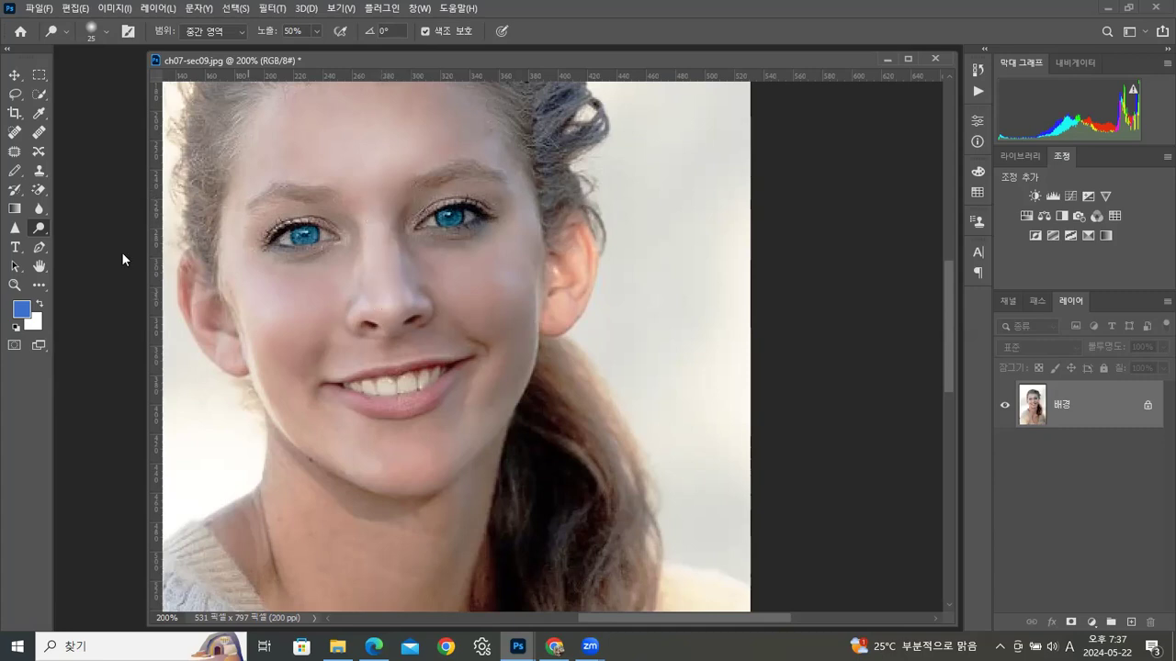
Step: Try darkening the skin between the image-left eye and the nose bridge with the Burn tool at 51% exposure, and undo it
{"action": "right_click", "coordinate": [40, 234]}
{"action": "left_click", "coordinate": [73, 243]}
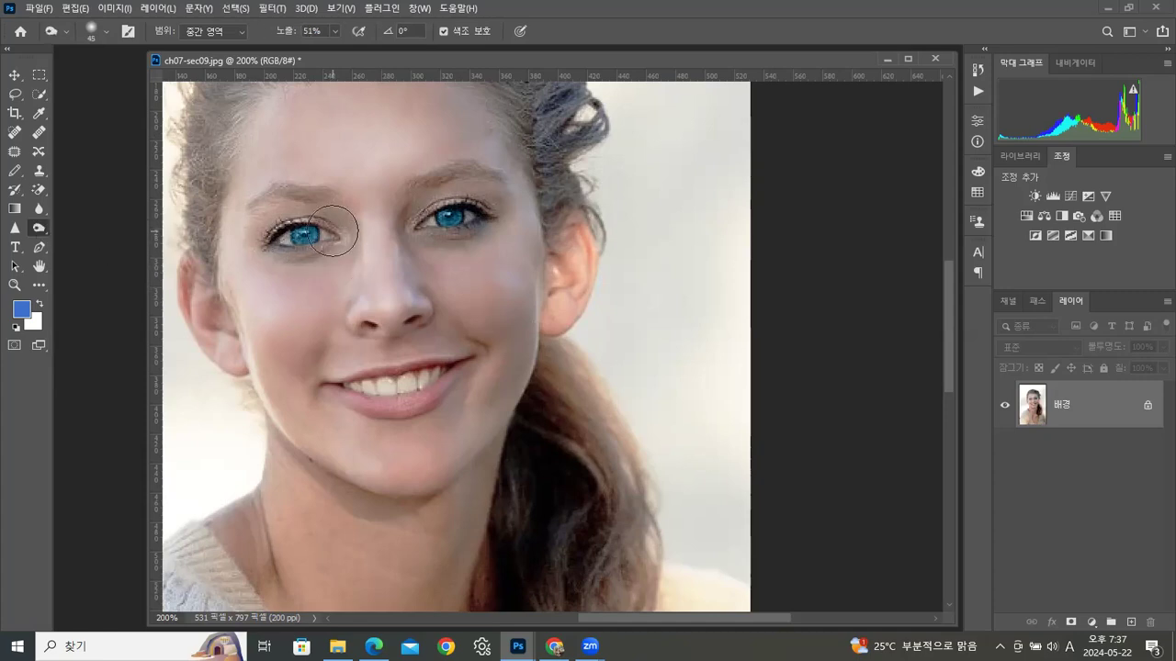
{"action": "key", "text": "bracketleft"}
{"action": "key", "text": "bracketleft"}
{"action": "key", "text": "bracketleft"}
{"action": "mouse_move", "coordinate": [338, 244]}
{"action": "left_mouse_down"}
{"action": "mouse_move", "coordinate": [331, 220]}
{"action": "mouse_move", "coordinate": [341, 220]}
{"action": "left_mouse_up"}
{"action": "key", "text": "bracketleft"}
{"action": "key", "text": "ctrl+z"}
Step: Set the Burn tool's exposure to 35% and darken the shading on the sides of the nose, reducing the brush to 25 px
{"action": "left_click", "coordinate": [336, 30]}
{"action": "left_click_drag", "start_coordinate": [335, 46], "coordinate": [323, 48]}
{"action": "left_click", "coordinate": [356, 316]}
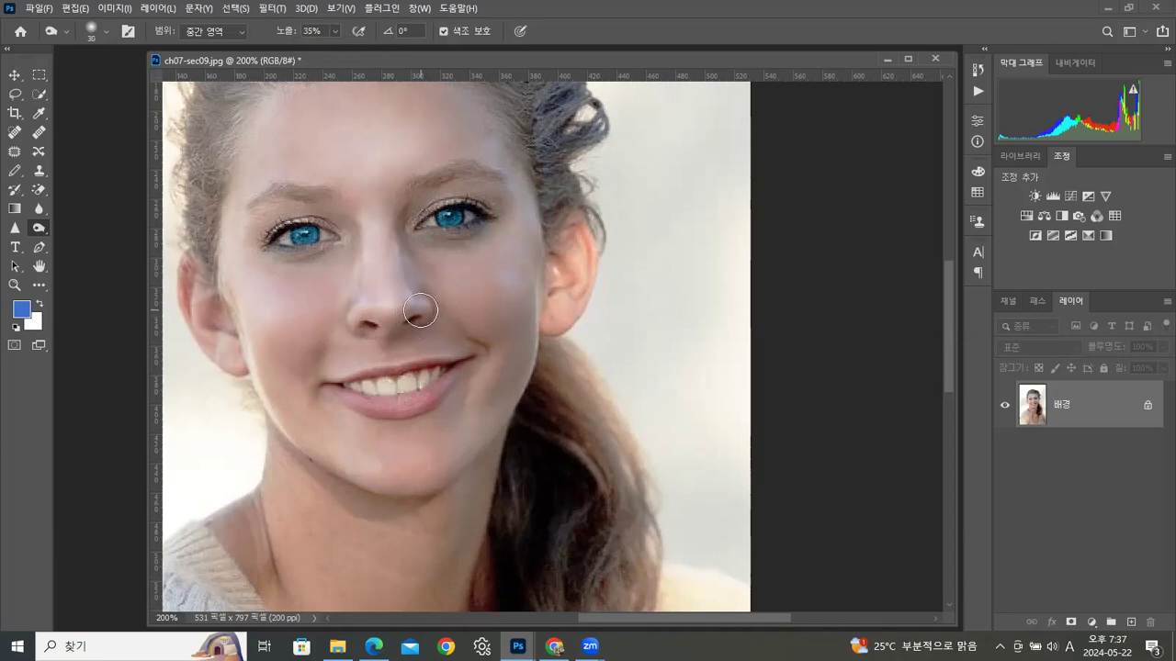
{"action": "key", "text": "bracketleft"}
{"action": "mouse_move", "coordinate": [416, 308]}
{"action": "left_mouse_down"}
{"action": "mouse_move", "coordinate": [412, 328]}
{"action": "mouse_move", "coordinate": [412, 293]}
{"action": "left_mouse_up"}
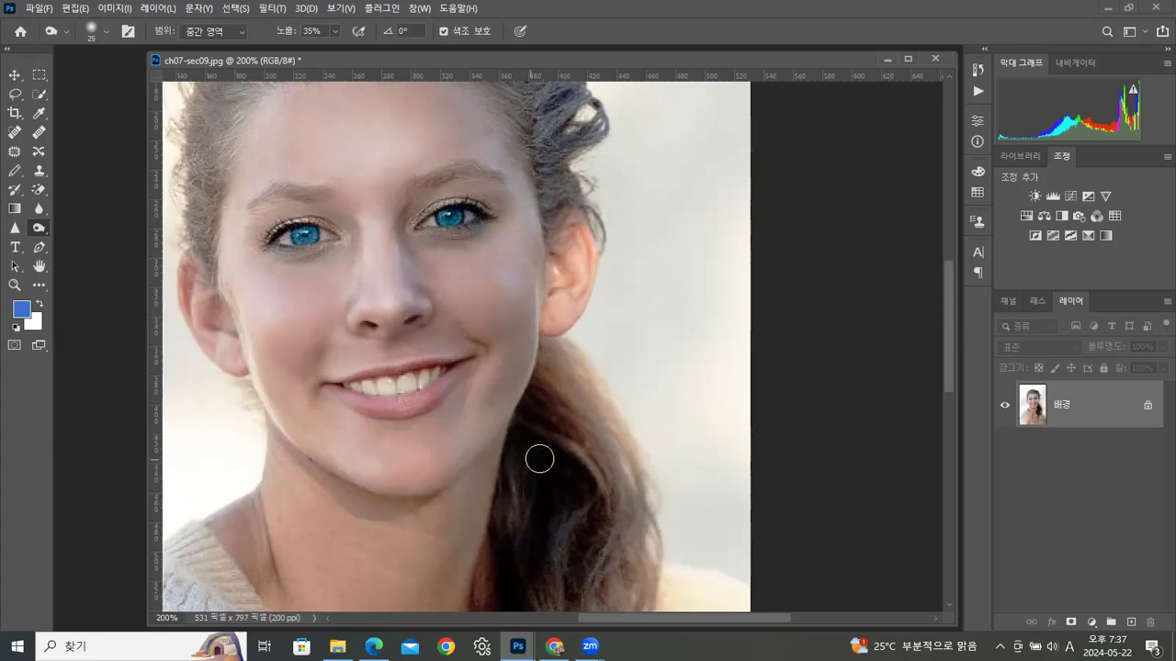
Step: Add a rosy blush to both cheeks with a greatly enlarged Sponge tool brush in the increase-saturation mode at 50% flow
{"action": "right_click", "coordinate": [40, 228]}
{"action": "left_click", "coordinate": [72, 258]}
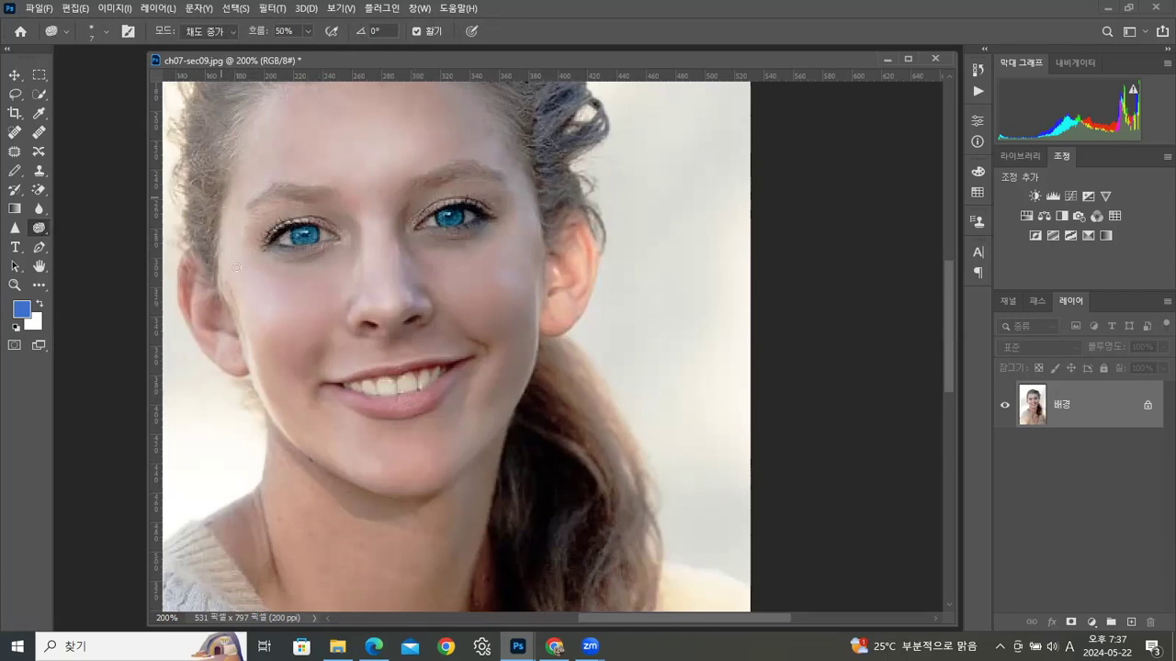
{"action": "key", "text": "bracketright"}
{"action": "key", "text": "bracketright"}
{"action": "key", "text": "bracketright"}
{"action": "key", "text": "bracketright"}
{"action": "key", "text": "bracketright"}
{"action": "key", "text": "bracketright"}
{"action": "key", "text": "bracketright"}
{"action": "key", "text": "bracketright"}
{"action": "key", "text": "bracketright"}
{"action": "key", "text": "bracketright"}
{"action": "key", "text": "bracketright"}
{"action": "left_click_drag", "start_coordinate": [287, 310], "coordinate": [285, 306]}
Step: Darken both eyebrows with the Burn tool at 35% exposure using a brush of 10 to 15 px
{"action": "left_click_drag", "start_coordinate": [42, 227], "coordinate": [87, 230]}
{"action": "mouse_move", "coordinate": [318, 217]}
{"action": "left_mouse_down"}
{"action": "mouse_move", "coordinate": [323, 209]}
{"action": "mouse_move", "coordinate": [329, 221]}
{"action": "left_mouse_up"}
{"action": "key", "text": "bracketleft"}
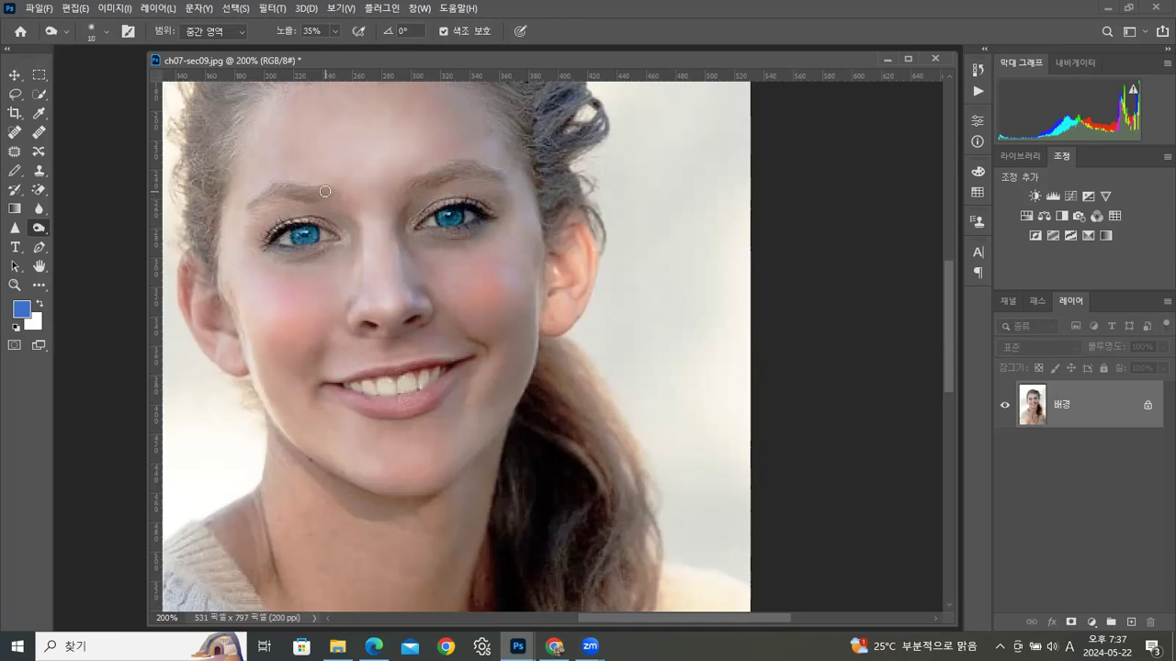
{"action": "key", "text": "bracketright"}
{"action": "left_click_drag", "start_coordinate": [287, 194], "coordinate": [252, 197]}
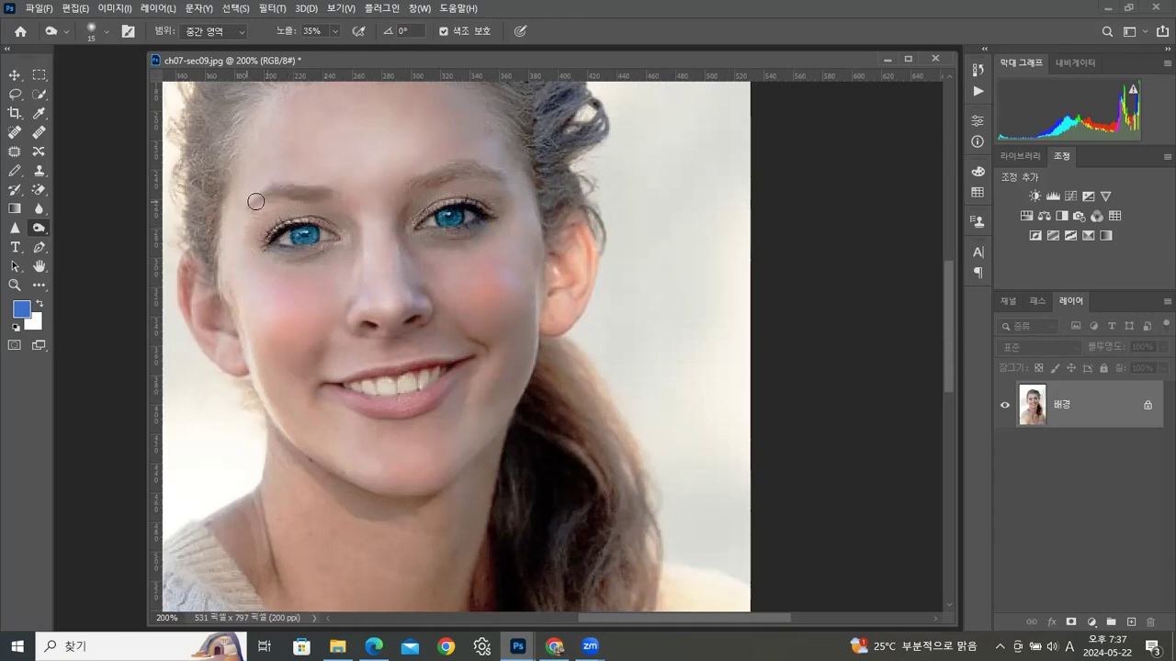
{"action": "mouse_move", "coordinate": [418, 185]}
{"action": "left_mouse_down"}
{"action": "mouse_move", "coordinate": [503, 172]}
{"action": "mouse_move", "coordinate": [477, 171]}
{"action": "left_mouse_up"}
{"action": "key", "text": "bracketleft"}
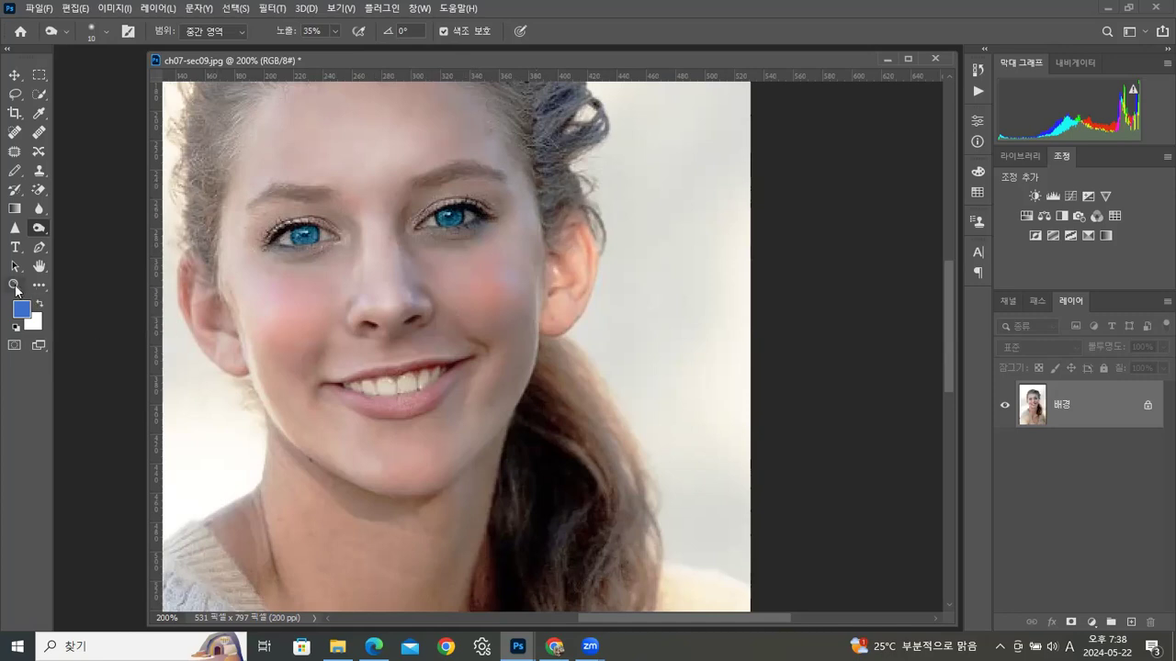
Step: Intensify the lip colour with the Sponge tool in increase-saturation mode at 50% flow, reducing the brush to 40 px and smaller for the upper lip
{"action": "double_click", "coordinate": [14, 284]}
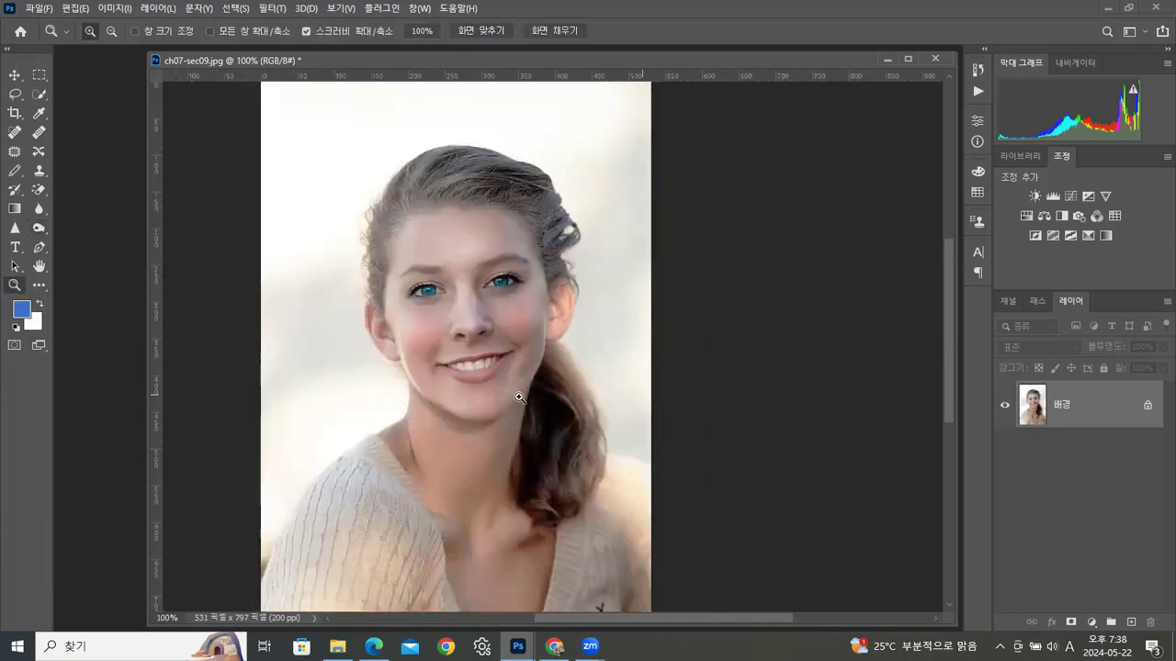
{"action": "left_click", "coordinate": [481, 388]}
{"action": "left_click", "coordinate": [466, 399]}
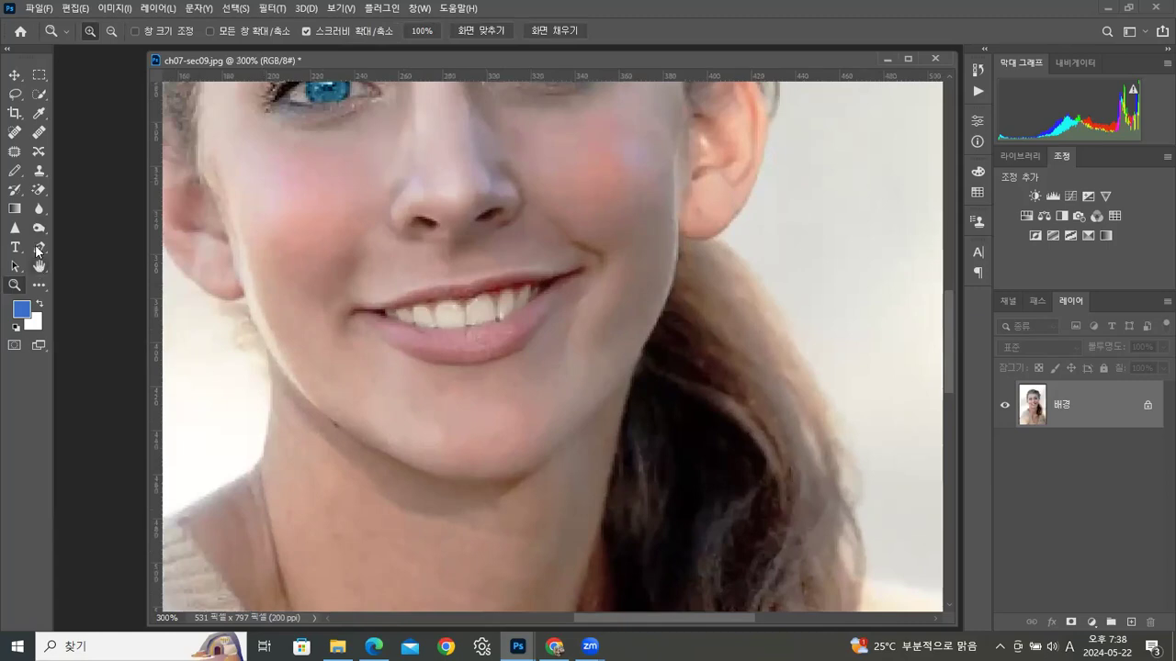
{"action": "left_click", "coordinate": [38, 215]}
{"action": "left_click", "coordinate": [61, 220]}
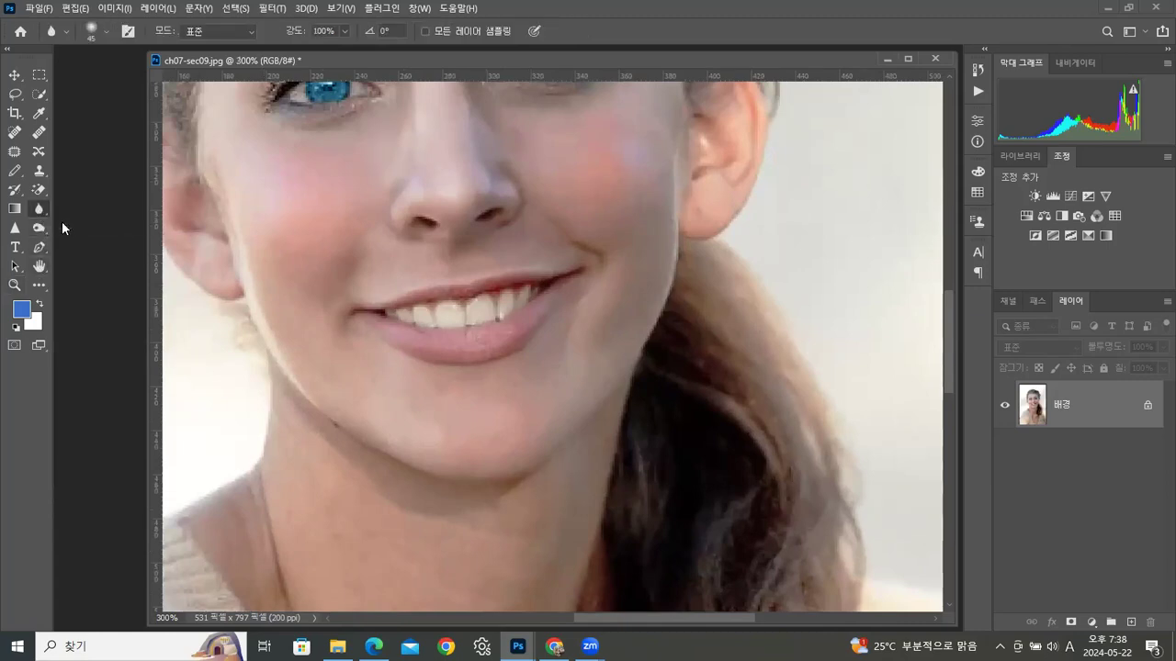
{"action": "left_click", "coordinate": [38, 230]}
{"action": "left_click", "coordinate": [38, 231]}
{"action": "left_click", "coordinate": [102, 256]}
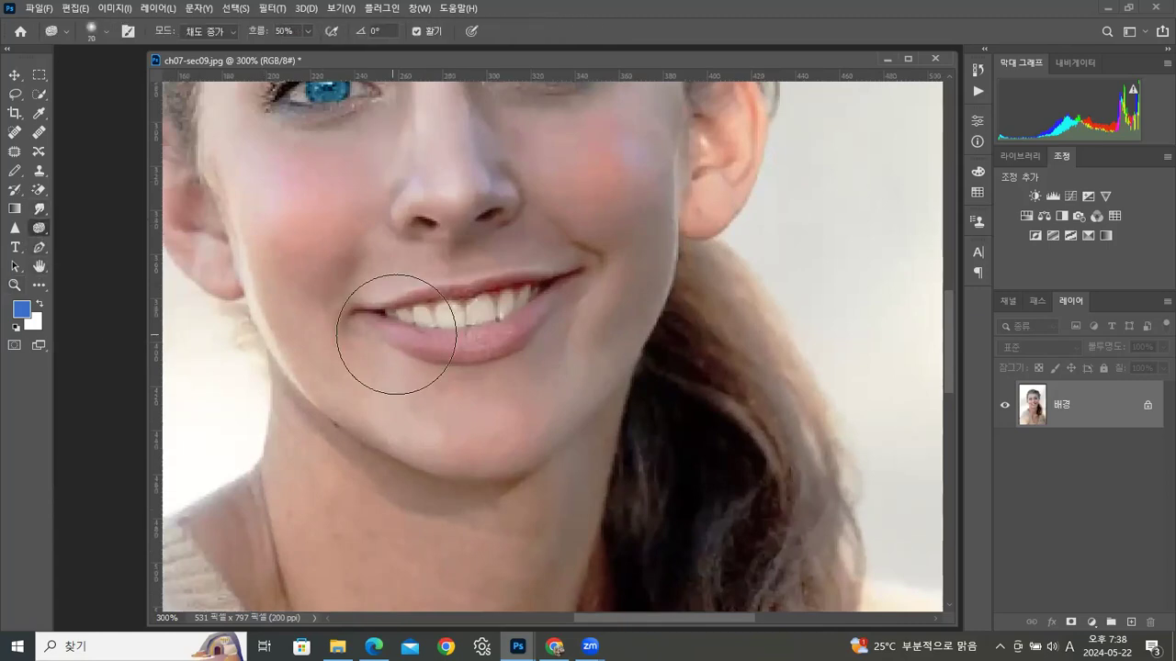
{"action": "key", "text": "bracketleft"}
{"action": "key", "text": "bracketleft"}
{"action": "key", "text": "bracketleft"}
{"action": "key", "text": "bracketleft"}
{"action": "key", "text": "bracketleft"}
{"action": "key", "text": "bracketleft"}
{"action": "key", "text": "bracketleft"}
{"action": "key", "text": "bracketleft"}
{"action": "key", "text": "bracketleft"}
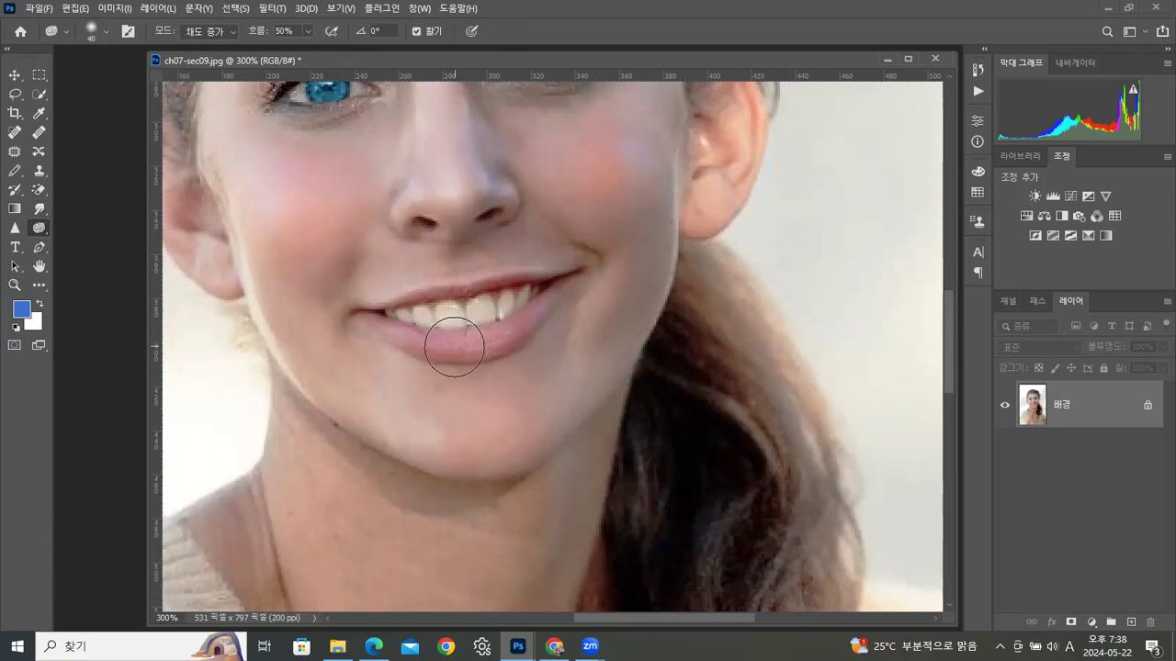
{"action": "mouse_move", "coordinate": [433, 345]}
{"action": "left_mouse_down"}
{"action": "mouse_move", "coordinate": [421, 344]}
{"action": "mouse_move", "coordinate": [519, 333]}
{"action": "mouse_move", "coordinate": [464, 338]}
{"action": "mouse_move", "coordinate": [520, 321]}
{"action": "mouse_move", "coordinate": [437, 300]}
{"action": "left_mouse_up"}
{"action": "key", "text": "bracketleft"}
{"action": "key", "text": "bracketleft"}
{"action": "left_click_drag", "start_coordinate": [476, 291], "coordinate": [515, 283]}
Step: Duplicate the retouched ch07-sec09.jpg portrait as a new document named ch07-sec09 복사
{"action": "double_click", "coordinate": [14, 288]}
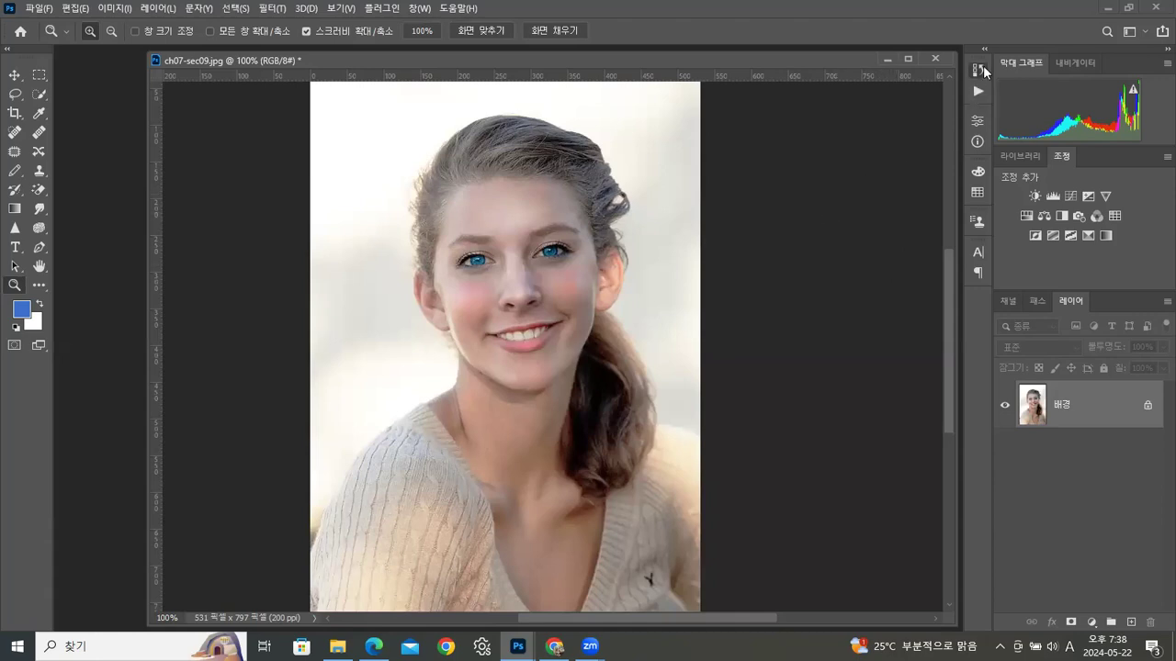
{"action": "left_click", "coordinate": [979, 70]}
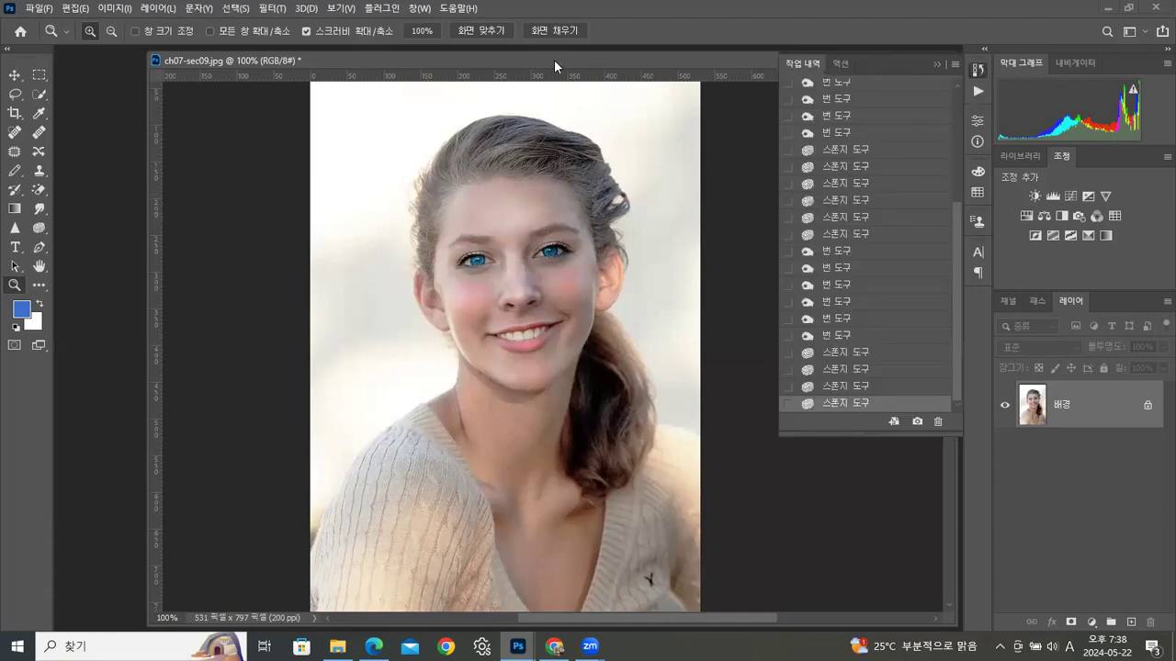
{"action": "left_click_drag", "start_coordinate": [554, 60], "coordinate": [566, 92]}
{"action": "left_click", "coordinate": [935, 64]}
{"action": "right_click", "coordinate": [578, 96]}
{"action": "left_click", "coordinate": [606, 111]}
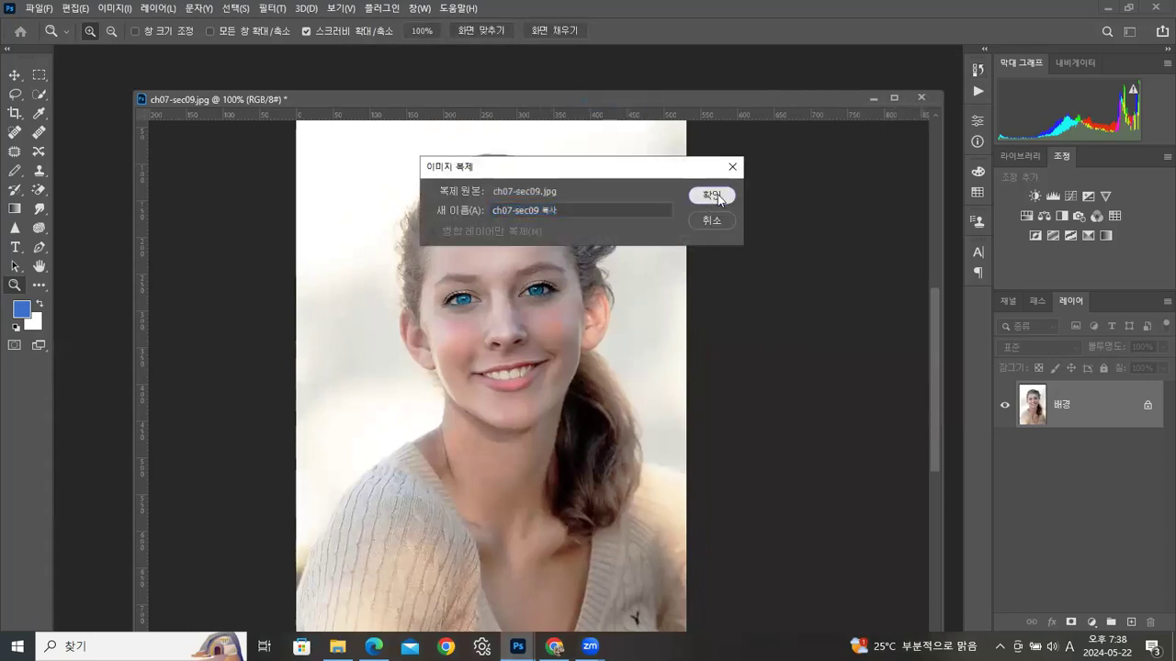
{"action": "left_click", "coordinate": [718, 196]}
Step: Place the duplicate beside the original and revert ch07-sec09.jpg to its opening state through the history
{"action": "left_click_drag", "start_coordinate": [325, 117], "coordinate": [599, 122]}
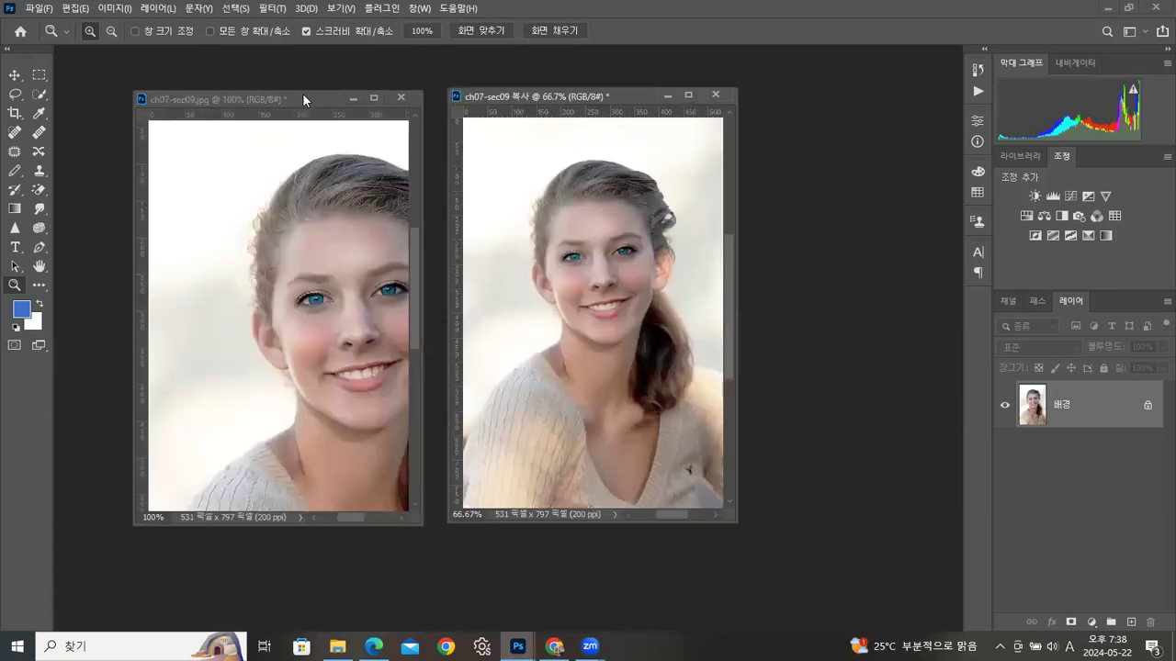
{"action": "left_click", "coordinate": [302, 93]}
{"action": "left_click", "coordinate": [977, 70]}
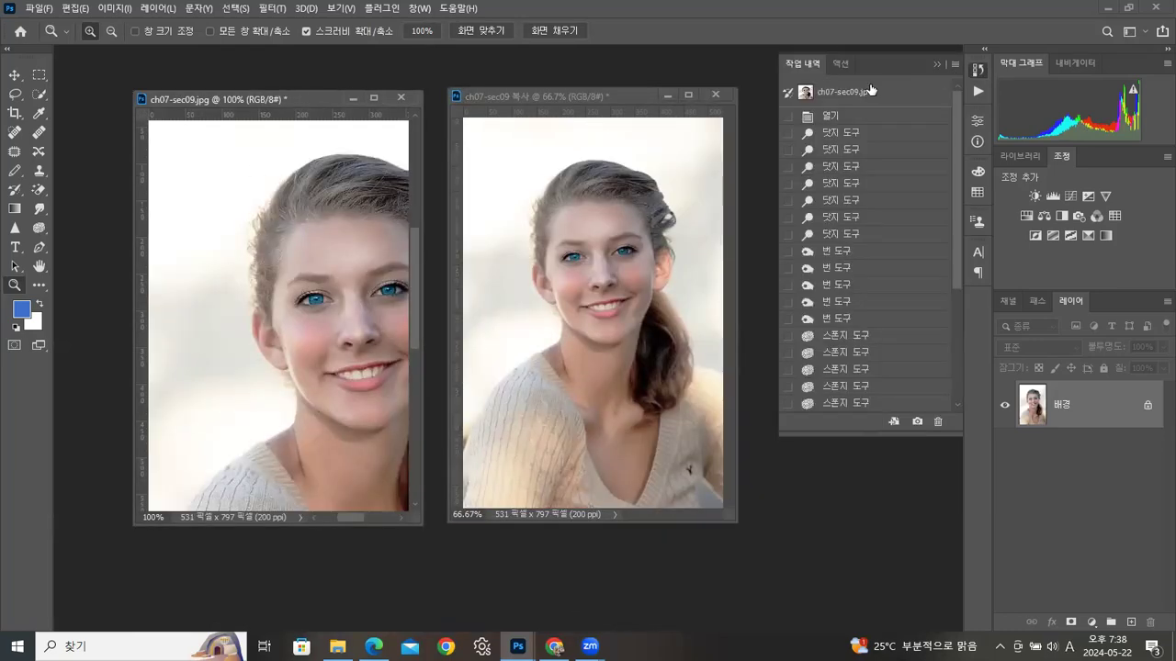
{"action": "left_click", "coordinate": [863, 92]}
Step: Align both portraits side by side at matching zoom and compare the faces before and after retouching
{"action": "left_click_drag", "start_coordinate": [292, 99], "coordinate": [279, 92]}
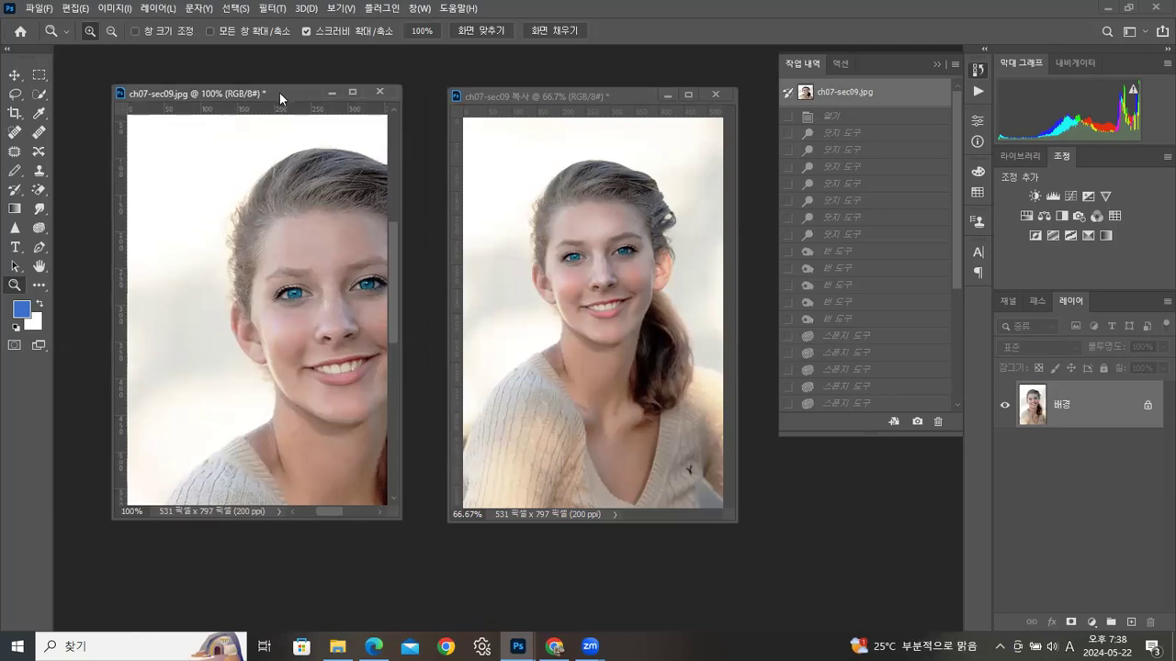
{"action": "key", "text": "ctrl+minus"}
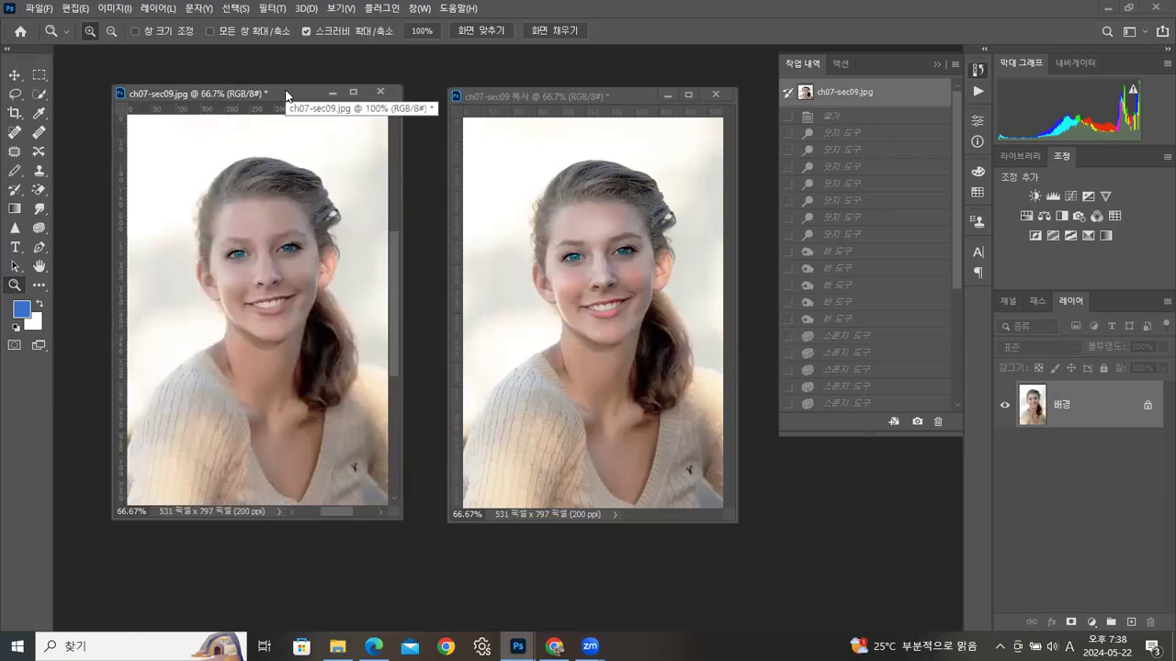
{"action": "left_click_drag", "start_coordinate": [611, 90], "coordinate": [576, 86]}
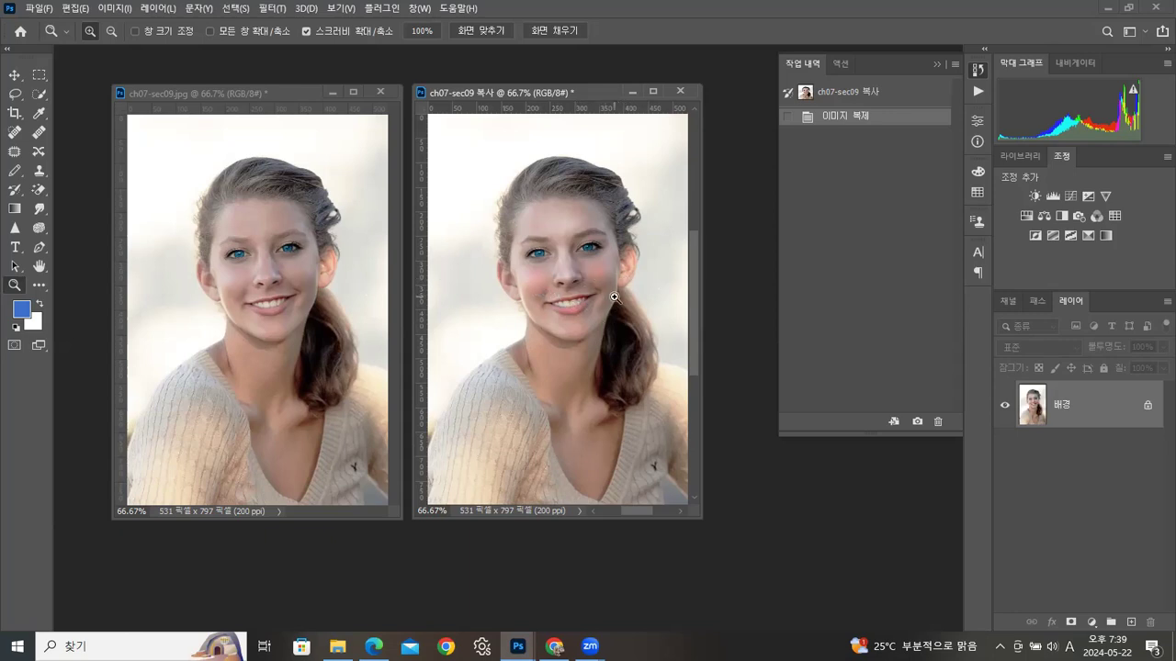
{"action": "left_click", "coordinate": [563, 244]}
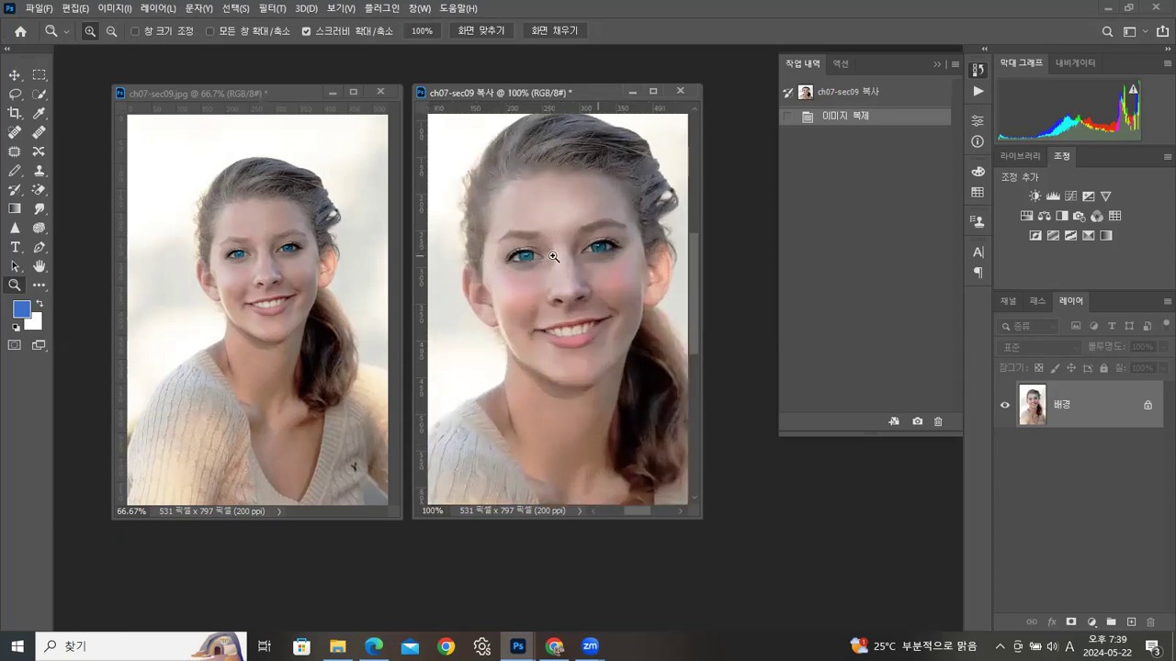
{"action": "left_click", "coordinate": [390, 260]}
{"action": "left_click", "coordinate": [249, 266]}
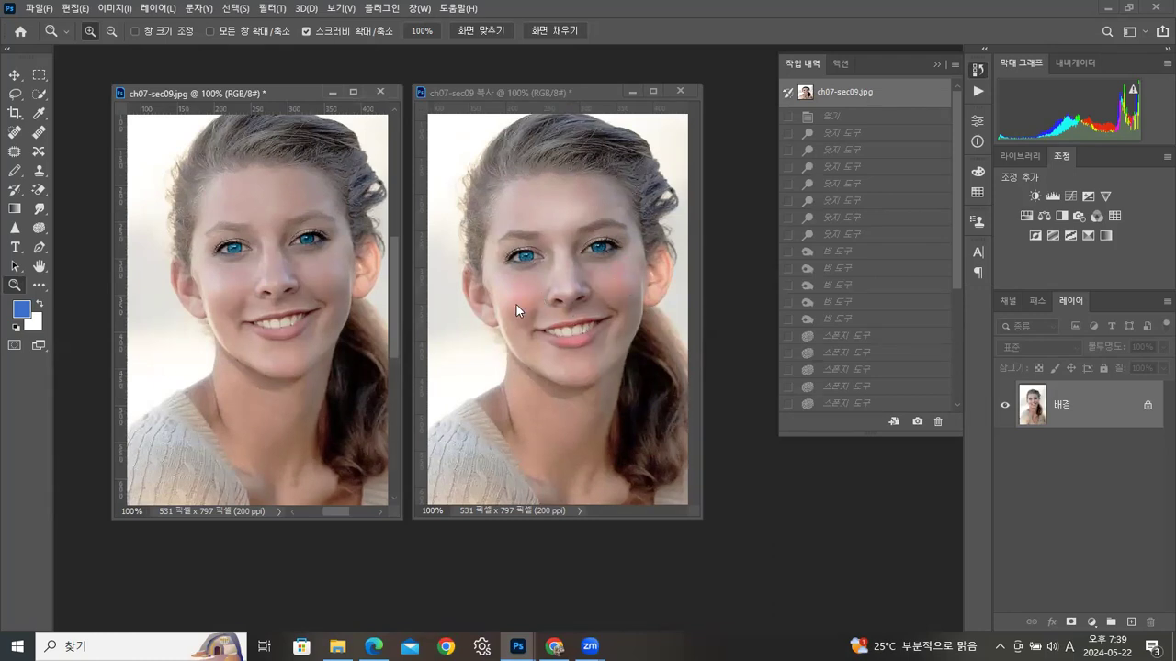
{"action": "left_click", "coordinate": [610, 215]}
{"action": "left_click_drag", "start_coordinate": [573, 204], "coordinate": [573, 234]}
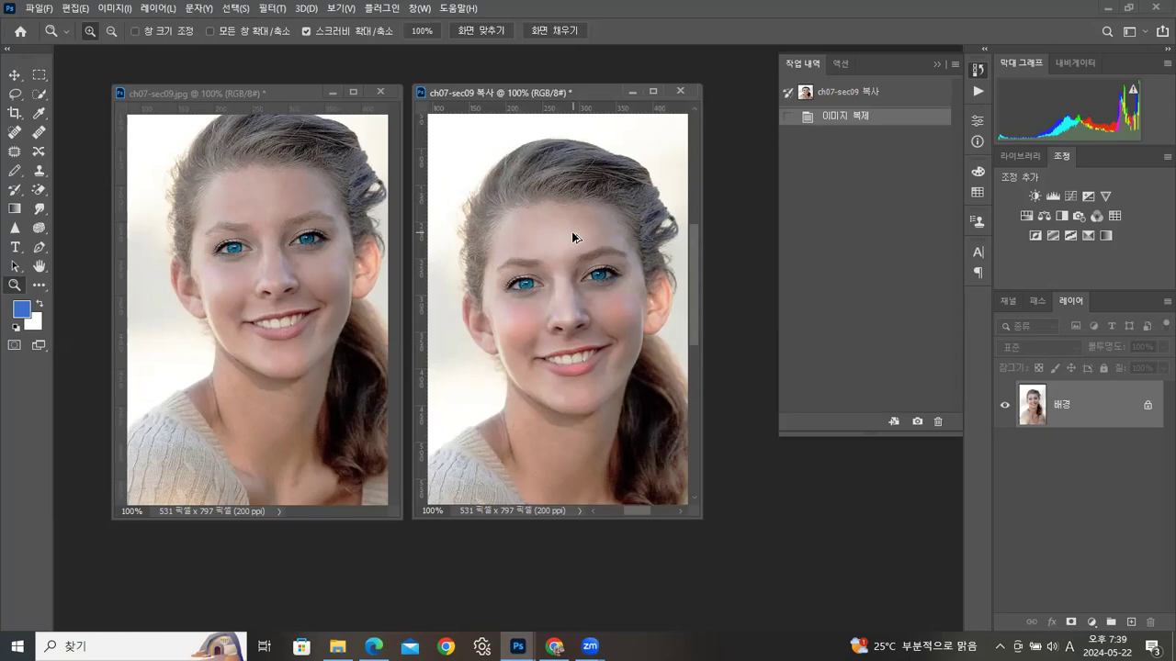
Step: Darken the hair on the crown and image-right side of the duplicate with an enlarged Burn brush at 35% exposure, reduced gradually to 50 px
{"action": "key", "text": "ctrl+plus"}
{"action": "left_click_drag", "start_coordinate": [603, 210], "coordinate": [473, 388]}
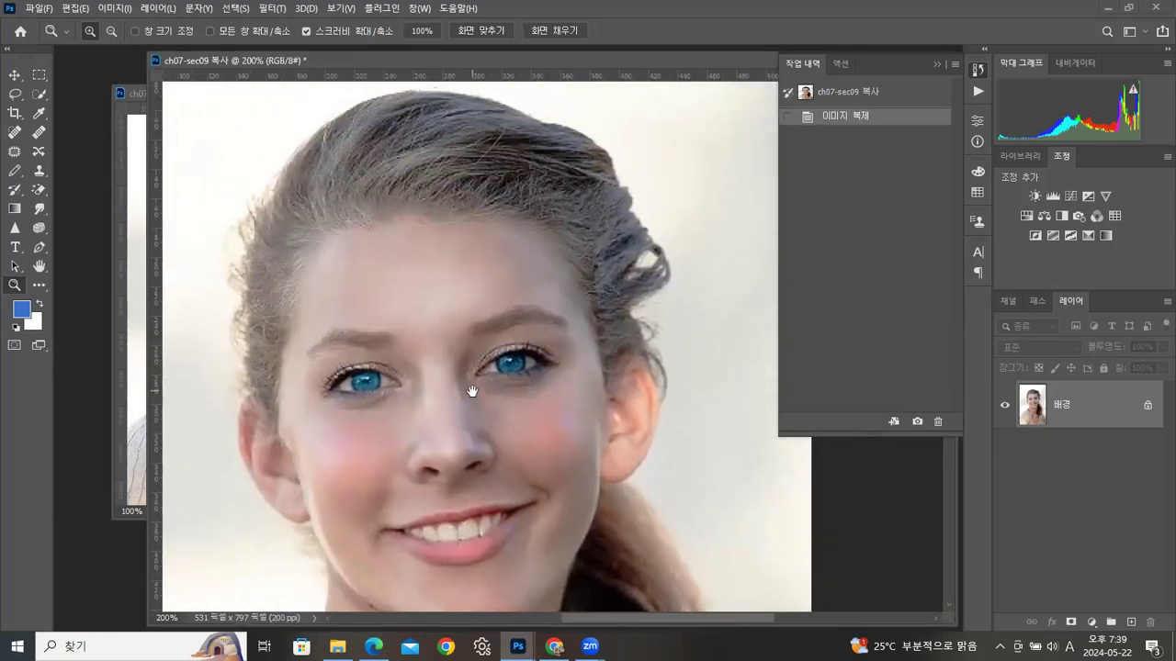
{"action": "left_click", "coordinate": [40, 229]}
{"action": "right_click", "coordinate": [42, 231]}
{"action": "left_click", "coordinate": [92, 227]}
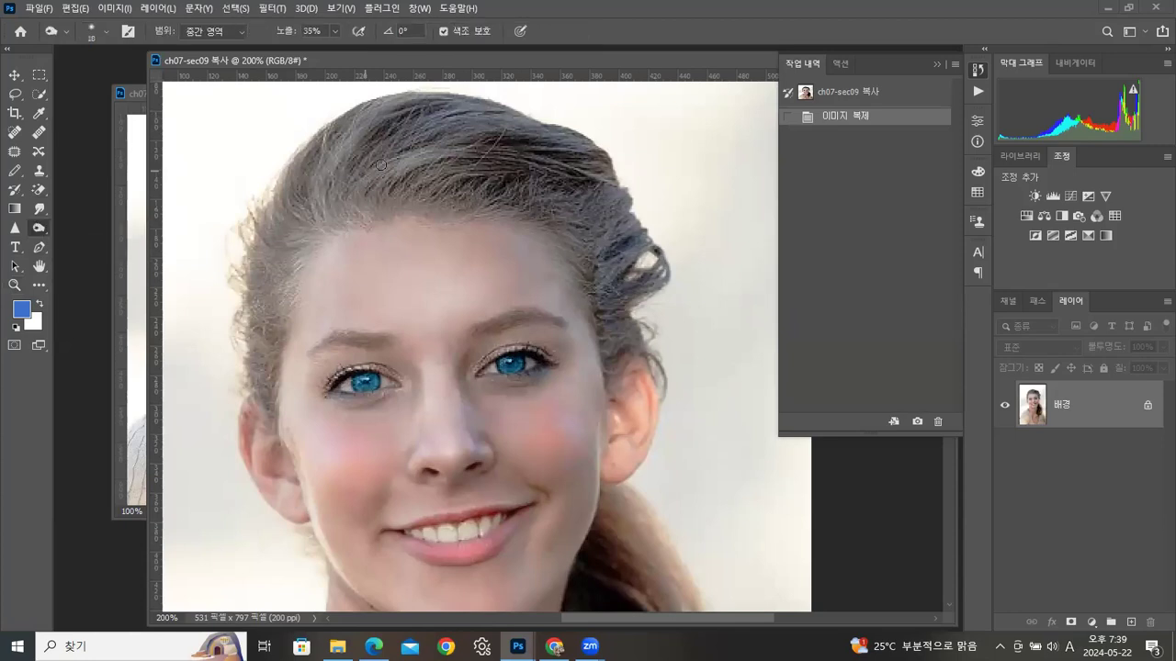
{"action": "key", "text": "bracketright"}
{"action": "key", "text": "bracketright"}
{"action": "key", "text": "bracketright"}
{"action": "key", "text": "bracketright"}
{"action": "key", "text": "bracketright"}
{"action": "key", "text": "bracketright"}
{"action": "key", "text": "bracketright"}
{"action": "mouse_move", "coordinate": [369, 184]}
{"action": "left_mouse_down"}
{"action": "mouse_move", "coordinate": [414, 173]}
{"action": "mouse_move", "coordinate": [434, 185]}
{"action": "mouse_move", "coordinate": [410, 173]}
{"action": "mouse_move", "coordinate": [464, 166]}
{"action": "mouse_move", "coordinate": [406, 155]}
{"action": "mouse_move", "coordinate": [356, 162]}
{"action": "mouse_move", "coordinate": [443, 148]}
{"action": "mouse_move", "coordinate": [464, 174]}
{"action": "mouse_move", "coordinate": [309, 205]}
{"action": "mouse_move", "coordinate": [487, 197]}
{"action": "left_mouse_up"}
{"action": "key", "text": "bracketleft"}
{"action": "key", "text": "bracketleft"}
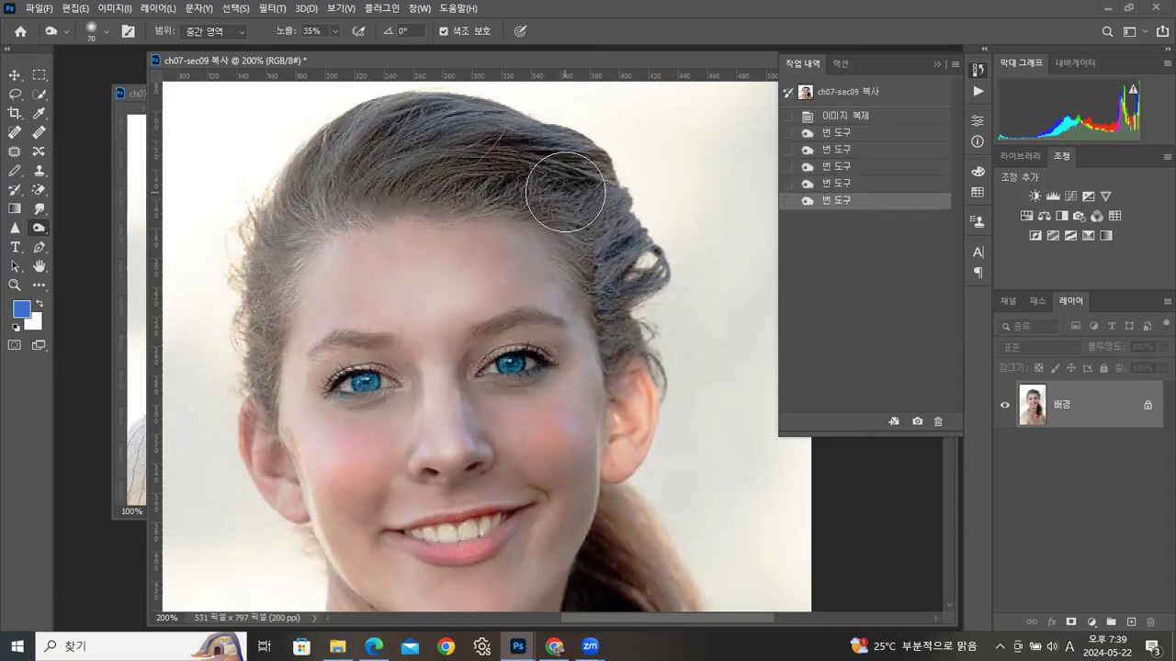
{"action": "mouse_move", "coordinate": [564, 191]}
{"action": "left_mouse_down"}
{"action": "mouse_move", "coordinate": [575, 223]}
{"action": "mouse_move", "coordinate": [601, 233]}
{"action": "mouse_move", "coordinate": [605, 217]}
{"action": "mouse_move", "coordinate": [613, 262]}
{"action": "left_mouse_up"}
{"action": "key", "text": "bracketleft"}
{"action": "left_click_drag", "start_coordinate": [609, 210], "coordinate": [606, 239]}
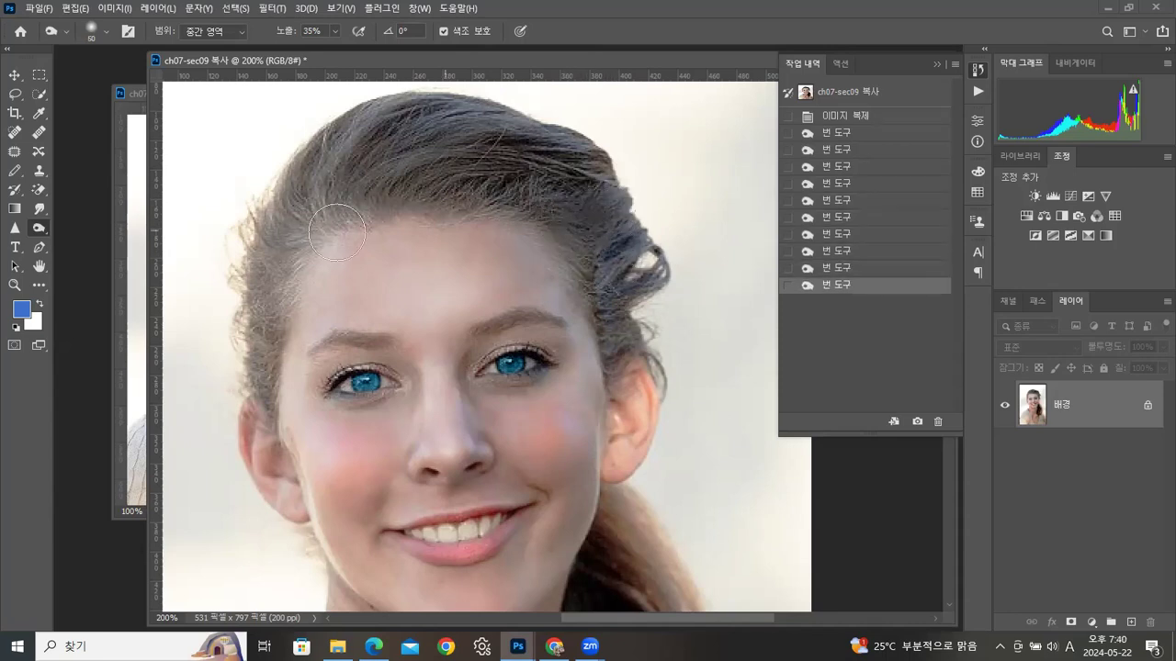
Step: Burn the image-left side of the hair and the hairline above the forehead, reducing the brush to 45 px
{"action": "left_click_drag", "start_coordinate": [270, 234], "coordinate": [262, 266]}
{"action": "mouse_move", "coordinate": [303, 226]}
{"action": "left_mouse_down"}
{"action": "mouse_move", "coordinate": [355, 199]}
{"action": "mouse_move", "coordinate": [319, 195]}
{"action": "mouse_move", "coordinate": [367, 169]}
{"action": "mouse_move", "coordinate": [354, 144]}
{"action": "mouse_move", "coordinate": [370, 190]}
{"action": "mouse_move", "coordinate": [279, 260]}
{"action": "mouse_move", "coordinate": [281, 242]}
{"action": "mouse_move", "coordinate": [279, 259]}
{"action": "mouse_move", "coordinate": [300, 236]}
{"action": "mouse_move", "coordinate": [267, 344]}
{"action": "left_mouse_up"}
{"action": "key", "text": "bracketleft"}
{"action": "left_click_drag", "start_coordinate": [340, 213], "coordinate": [371, 195]}
{"action": "left_click_drag", "start_coordinate": [585, 221], "coordinate": [589, 266]}
{"action": "left_click_drag", "start_coordinate": [514, 185], "coordinate": [479, 182]}
{"action": "left_click_drag", "start_coordinate": [404, 194], "coordinate": [371, 199]}
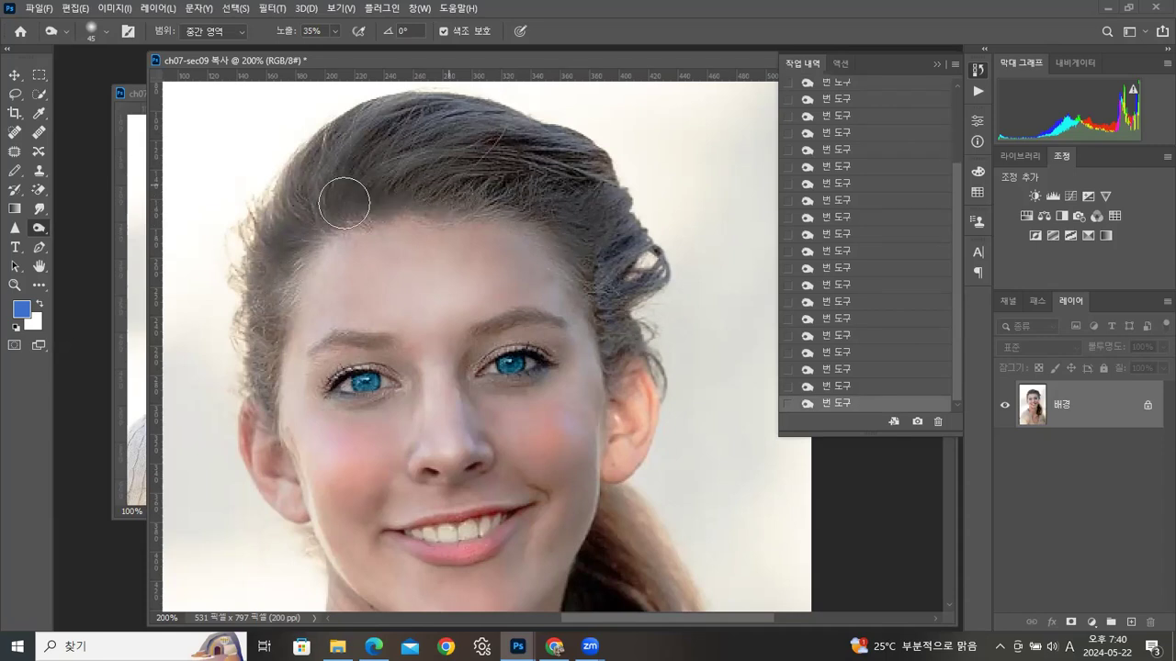
Step: Even out the darkened hair at both temples, beside the image-right ear and on the crown with a Burn brush reduced to 35 px
{"action": "left_click_drag", "start_coordinate": [284, 258], "coordinate": [271, 262]}
{"action": "key", "text": "bracketleft"}
{"action": "left_click_drag", "start_coordinate": [276, 316], "coordinate": [263, 391]}
{"action": "key", "text": "bracketleft"}
{"action": "mouse_move", "coordinate": [541, 224]}
{"action": "left_mouse_down"}
{"action": "mouse_move", "coordinate": [617, 255]}
{"action": "mouse_move", "coordinate": [590, 265]}
{"action": "mouse_move", "coordinate": [620, 344]}
{"action": "left_mouse_up"}
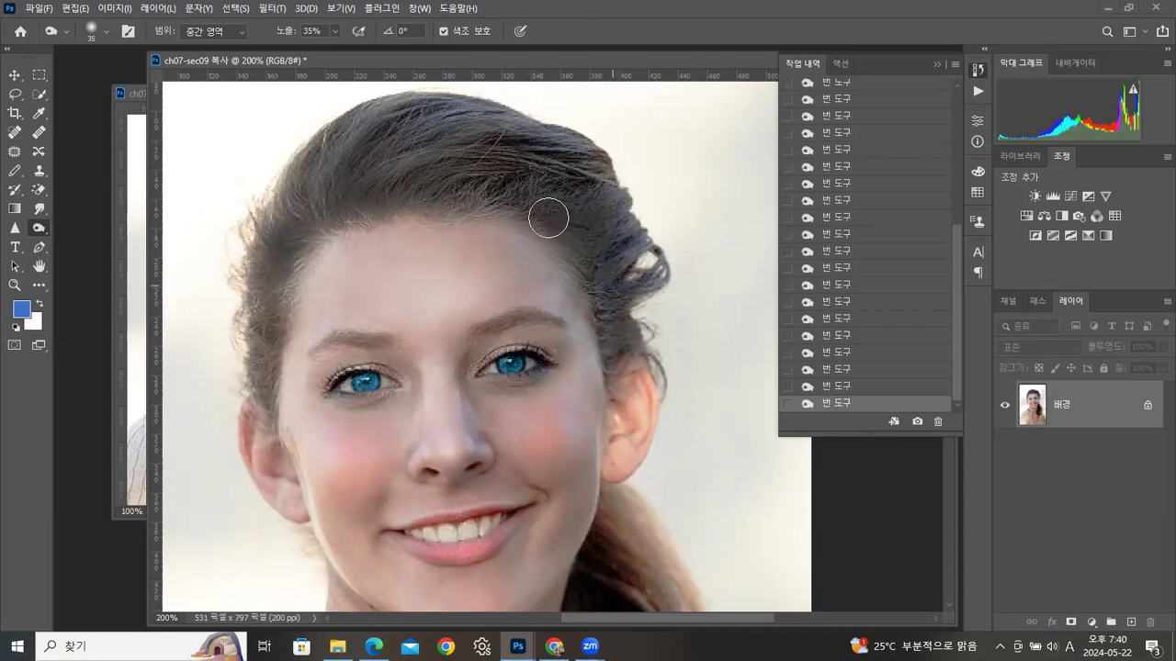
{"action": "mouse_move", "coordinate": [411, 163]}
{"action": "left_mouse_down"}
{"action": "mouse_move", "coordinate": [375, 161]}
{"action": "mouse_move", "coordinate": [443, 134]}
{"action": "left_mouse_up"}
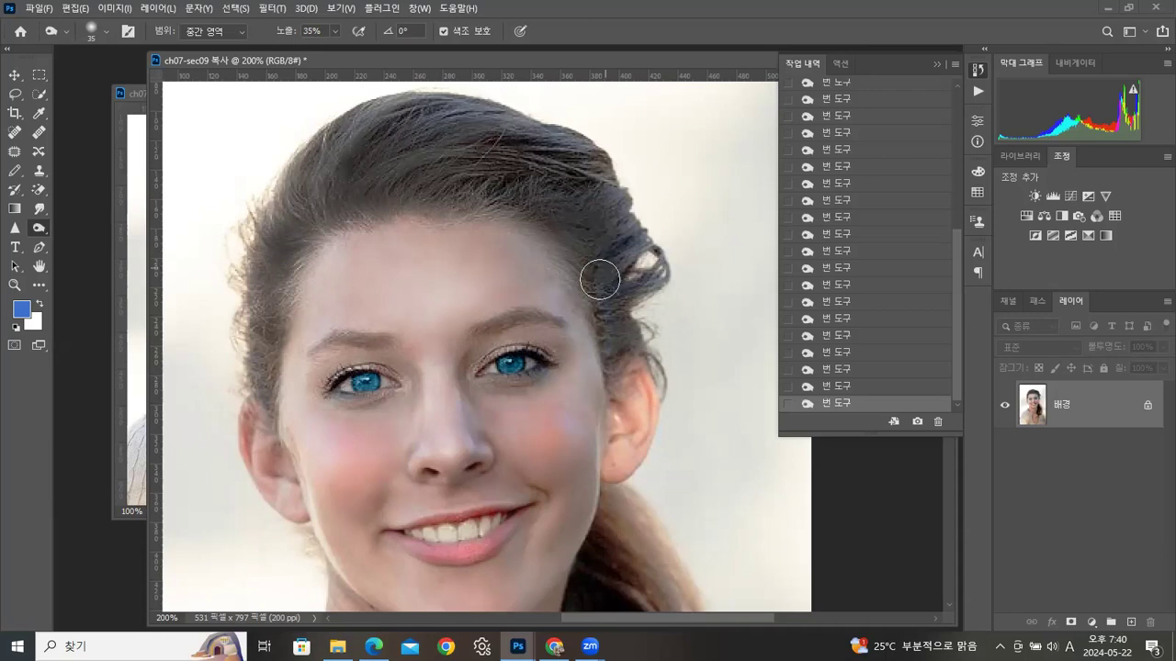
{"action": "double_click", "coordinate": [15, 284]}
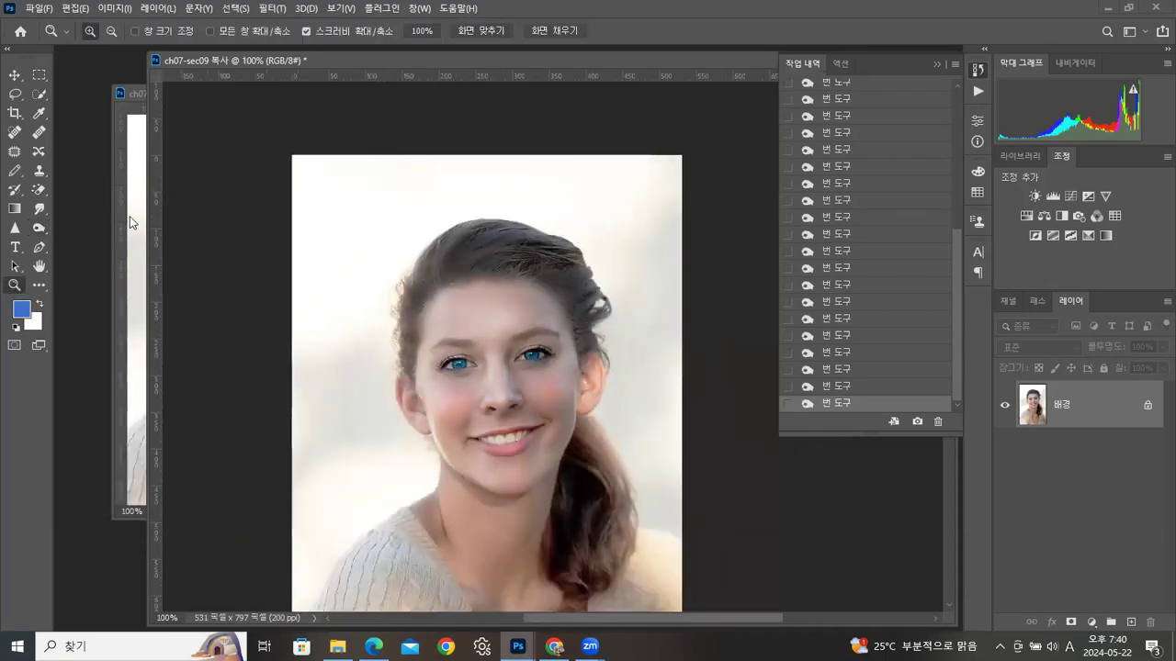
Step: Save a JPEG copy of the retouched portrait as 20240522_05.jpg in the 실습 folder
{"action": "left_click", "coordinate": [34, 12]}
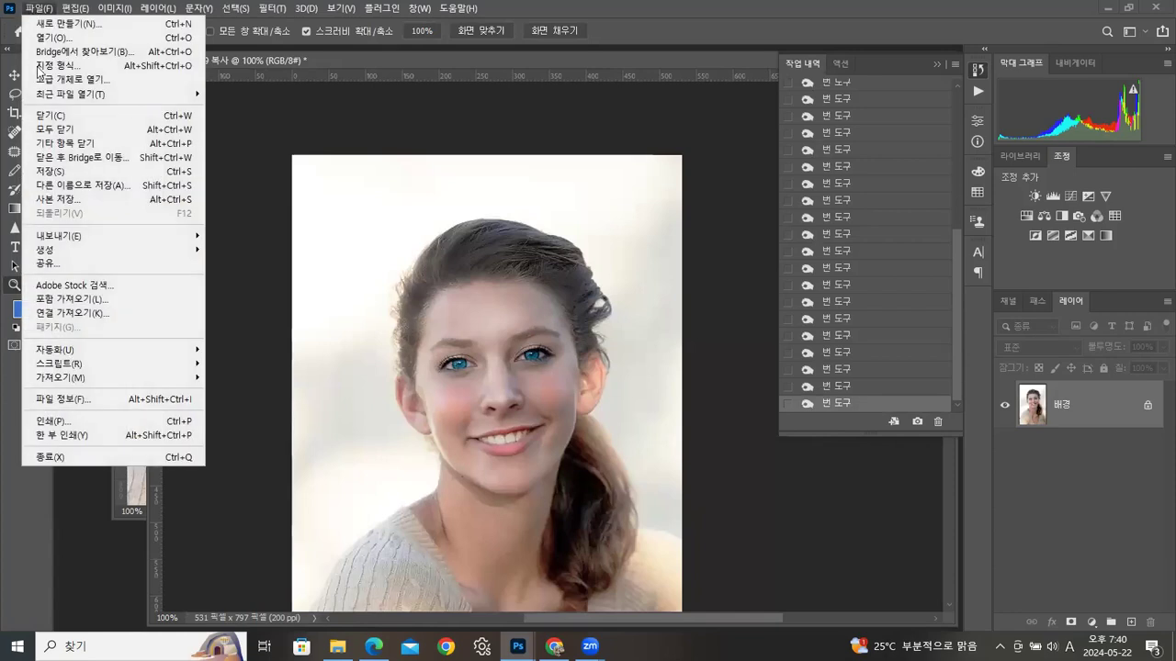
{"action": "left_click", "coordinate": [55, 195]}
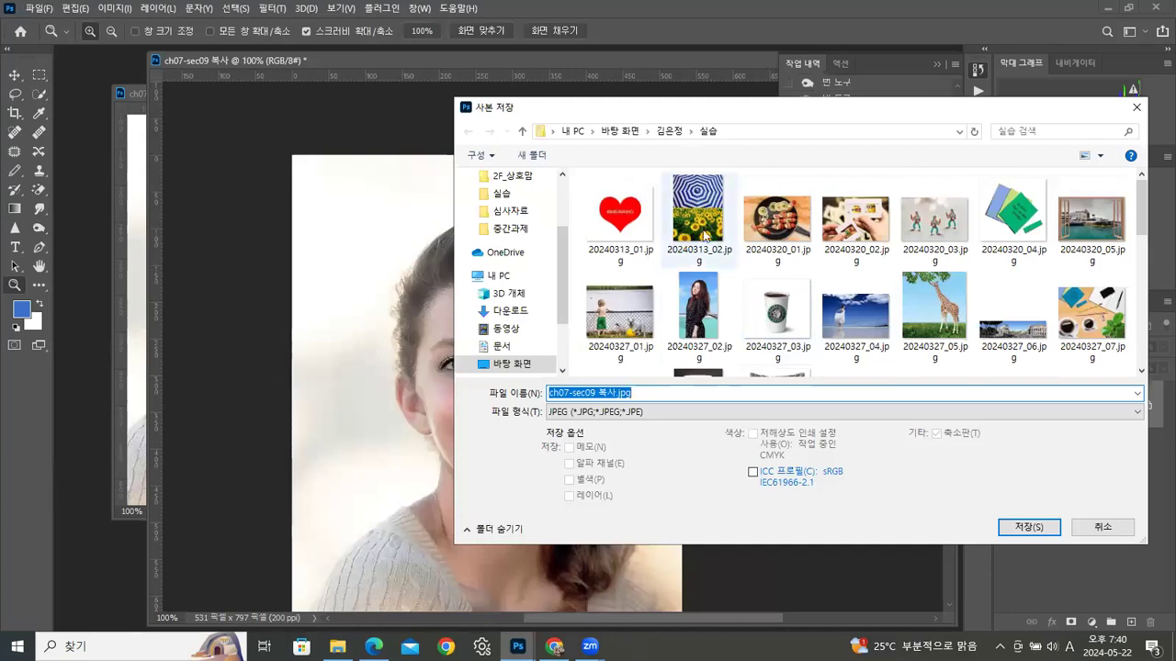
{"action": "left_click_drag", "start_coordinate": [1145, 233], "coordinate": [1151, 365]}
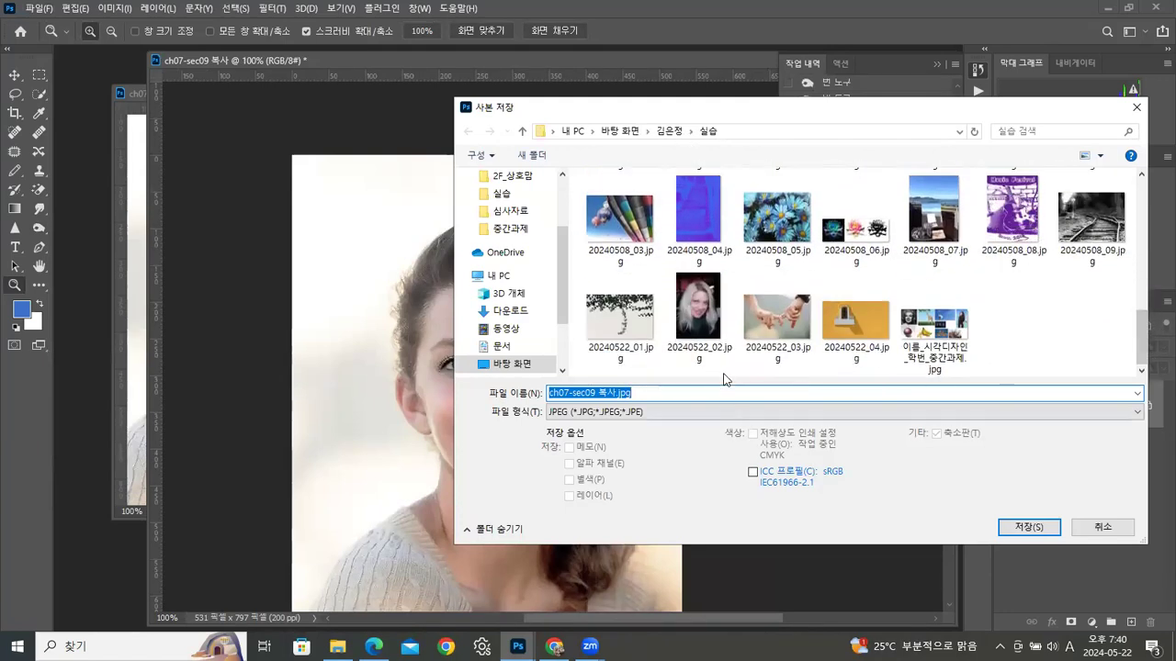
{"action": "left_click", "coordinate": [883, 360]}
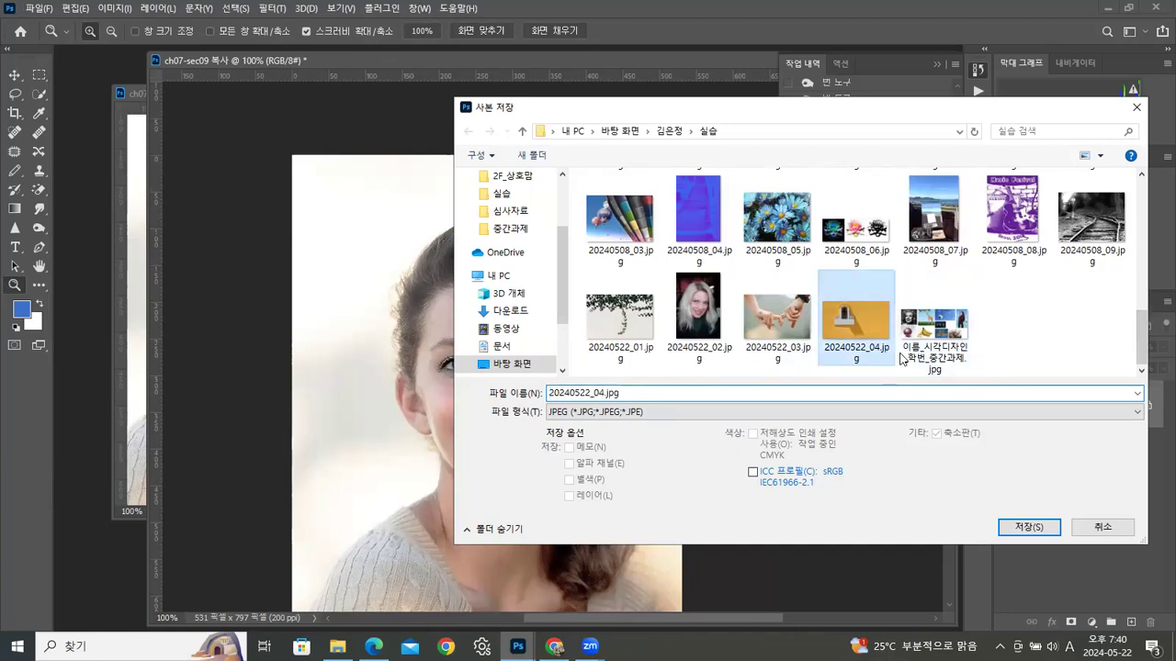
{"action": "left_click", "coordinate": [604, 394]}
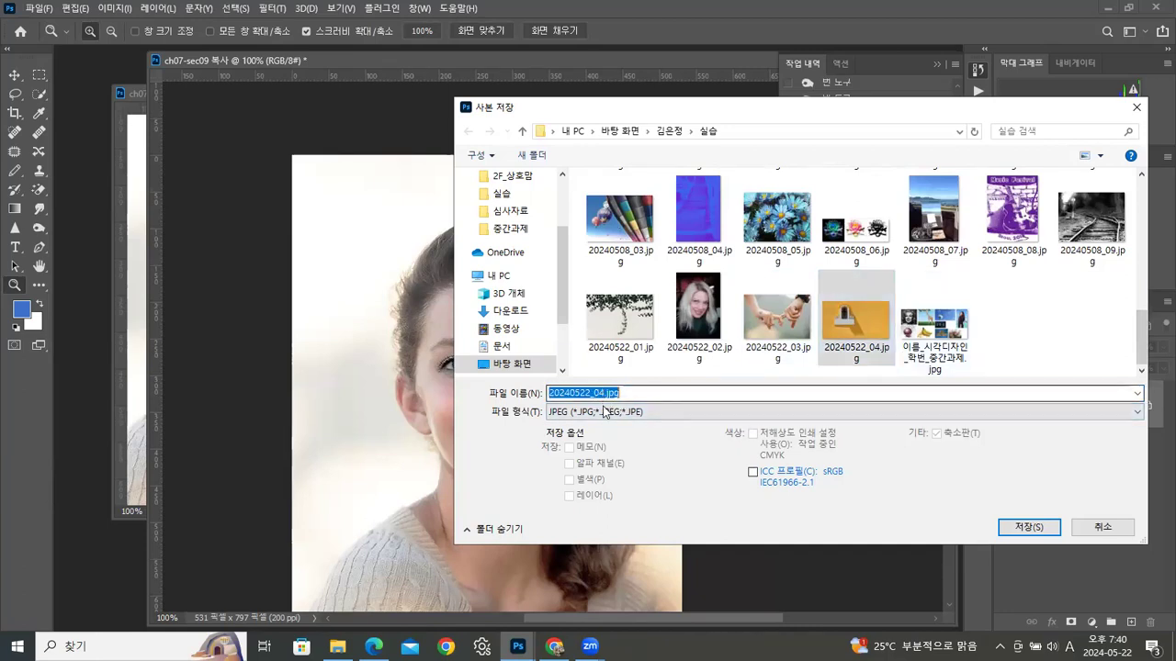
{"action": "key", "text": "BackSpace"}
{"action": "type", "text": "5"}
{"action": "left_click", "coordinate": [1045, 528]}
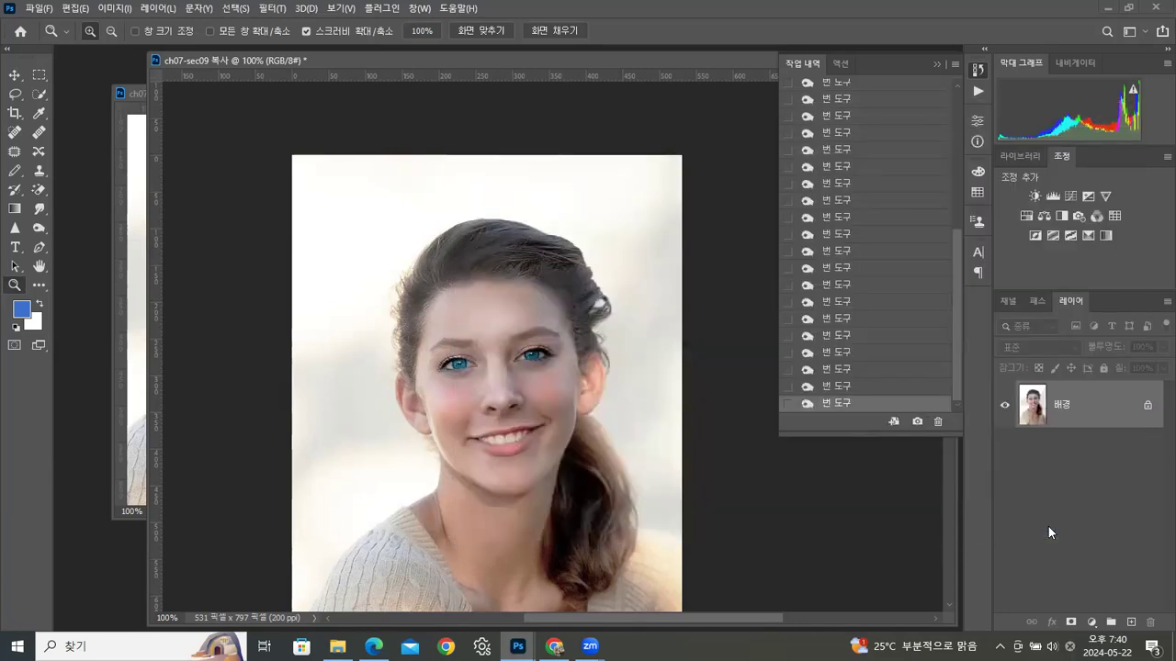
{"action": "left_click", "coordinate": [892, 158]}
Step: Collapse the history and close both portrait documents without saving their changes
{"action": "left_click", "coordinate": [937, 65]}
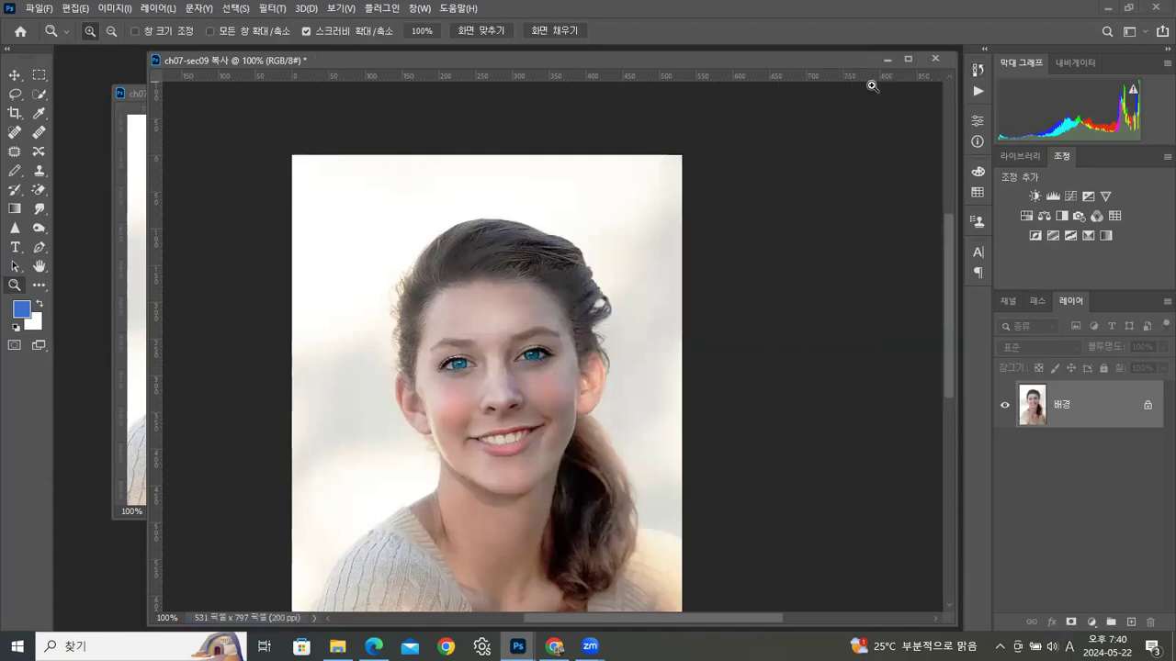
{"action": "key", "text": "ctrl+w"}
{"action": "left_click", "coordinate": [615, 244]}
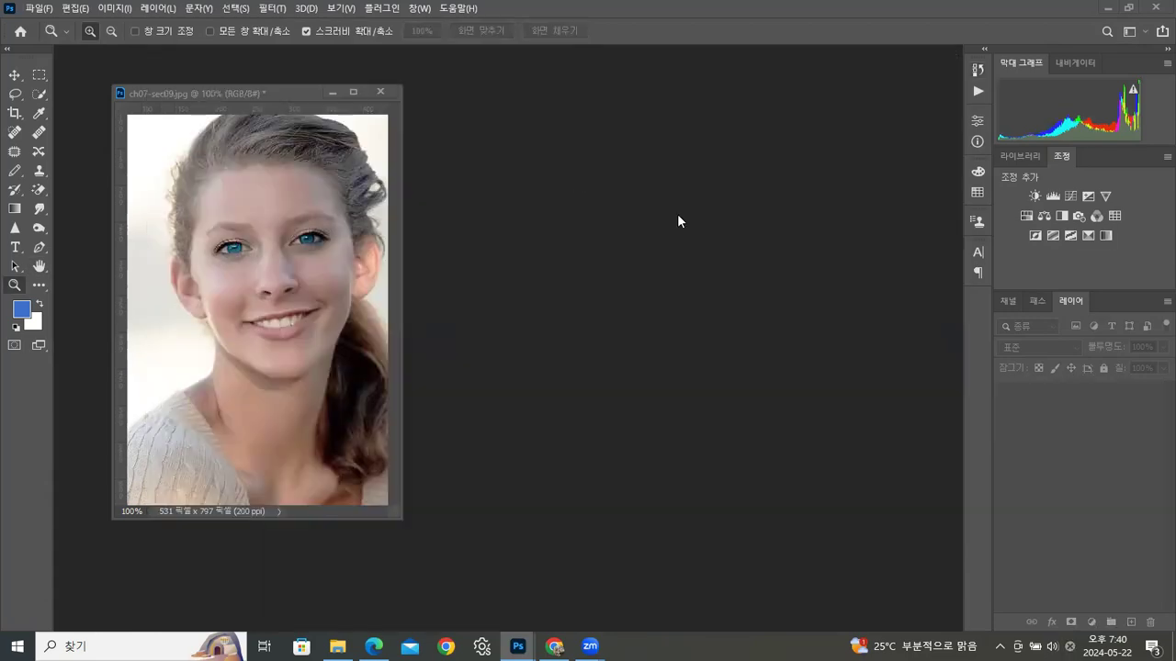
{"action": "key", "text": "ctrl+w"}
{"action": "left_click", "coordinate": [617, 240]}
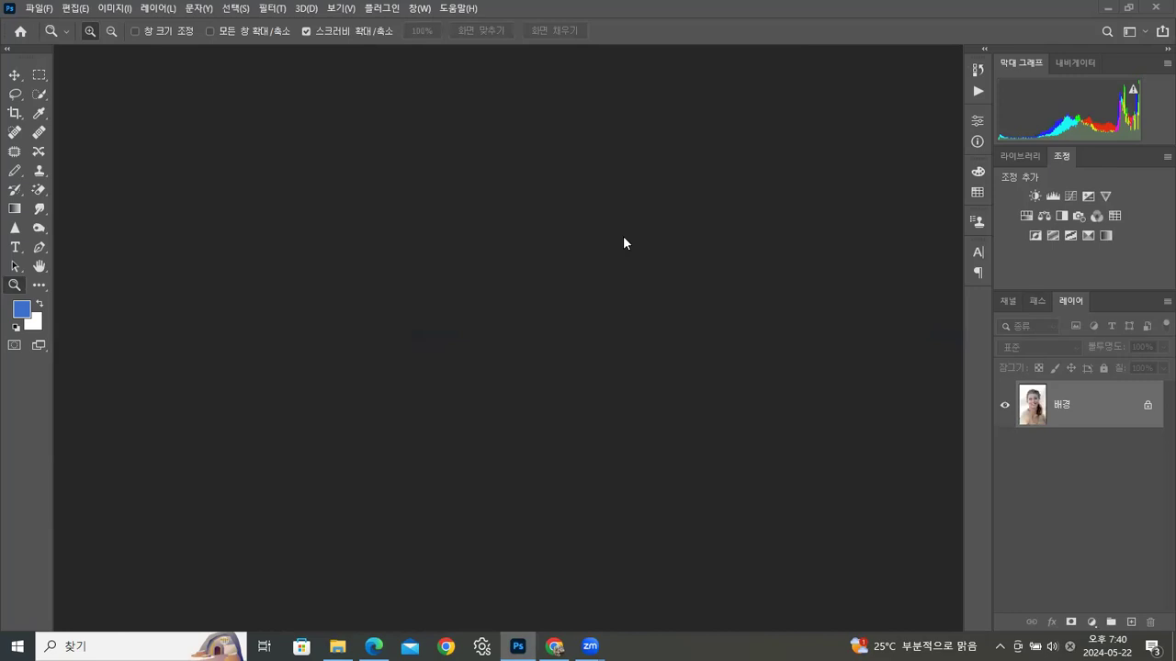
Step: Open ch07-sec02.jpg and 얼굴성형.jpg from the ch07 folder in Photoshop
{"action": "left_click", "coordinate": [337, 647]}
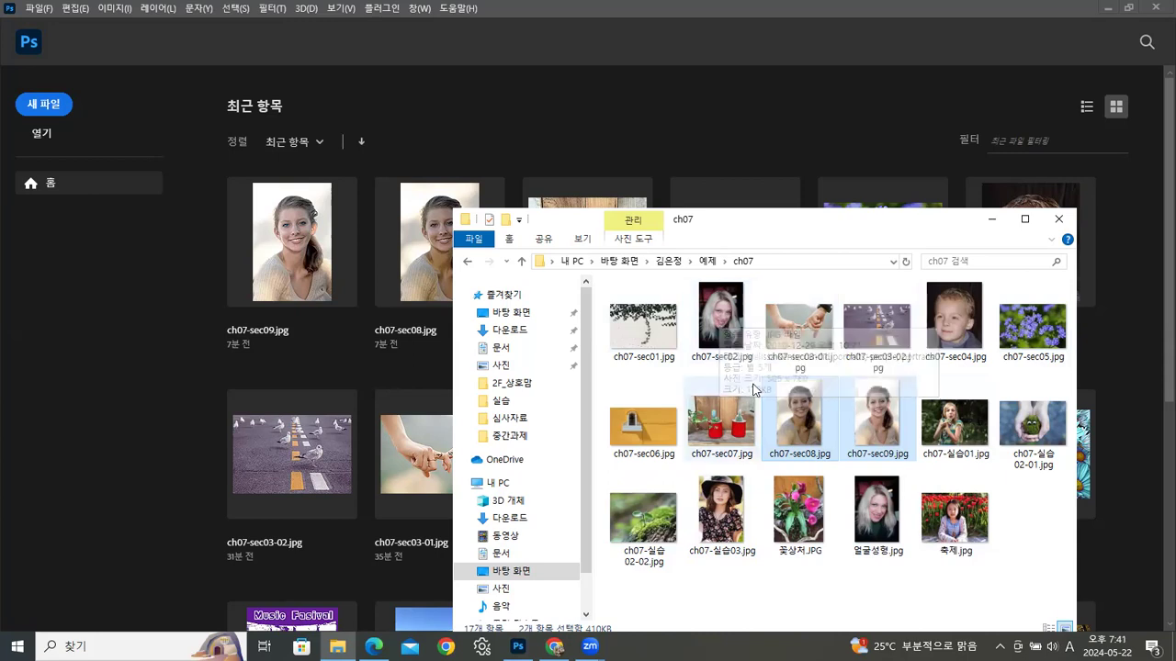
{"action": "left_click", "coordinate": [879, 530]}
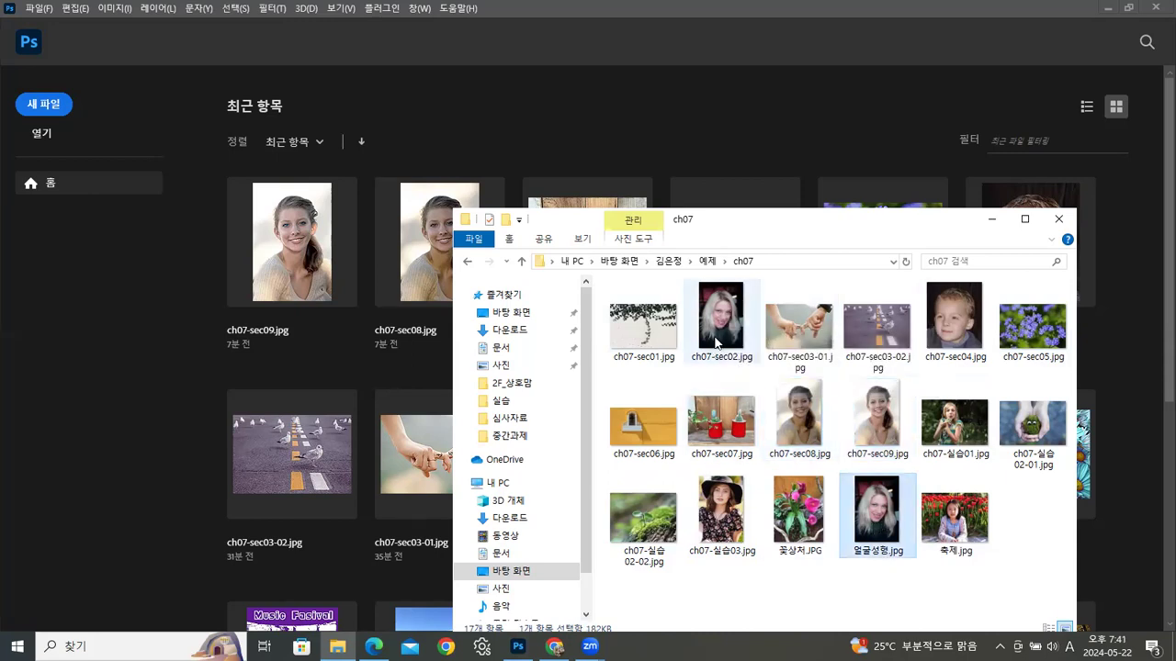
{"action": "left_click_drag", "start_coordinate": [730, 336], "coordinate": [163, 442]}
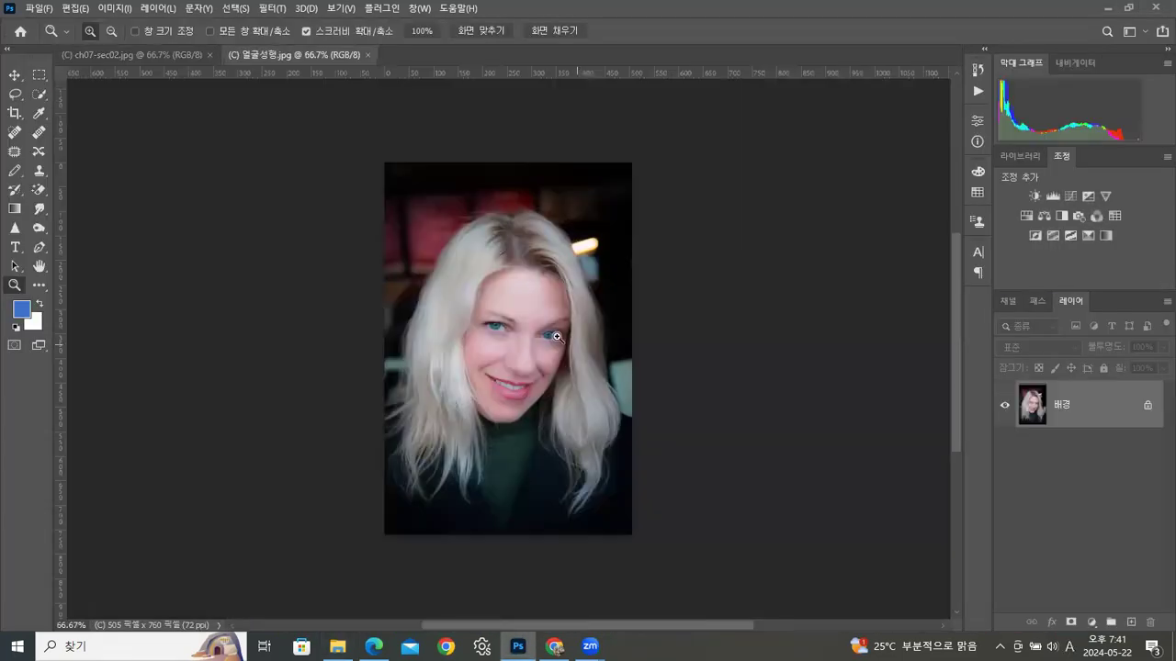
Step: Float the two portrait documents as separate windows and place them side by side at 100% zoom
{"action": "left_click_drag", "start_coordinate": [311, 63], "coordinate": [389, 119]}
{"action": "left_click_drag", "start_coordinate": [148, 58], "coordinate": [172, 117]}
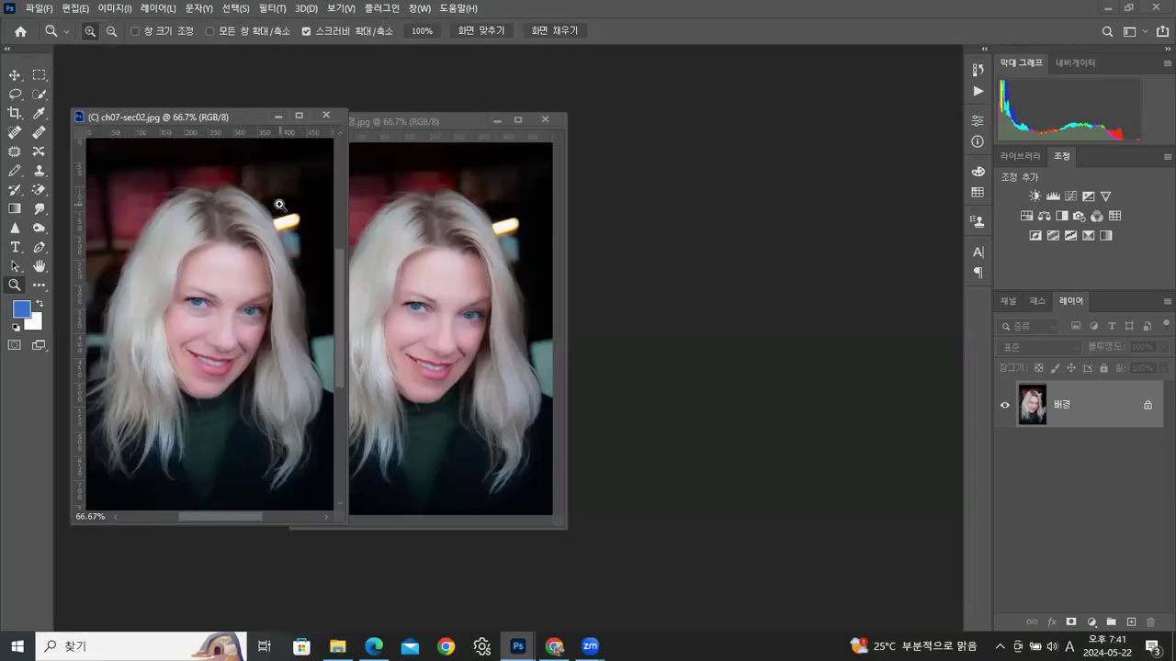
{"action": "left_click", "coordinate": [280, 209]}
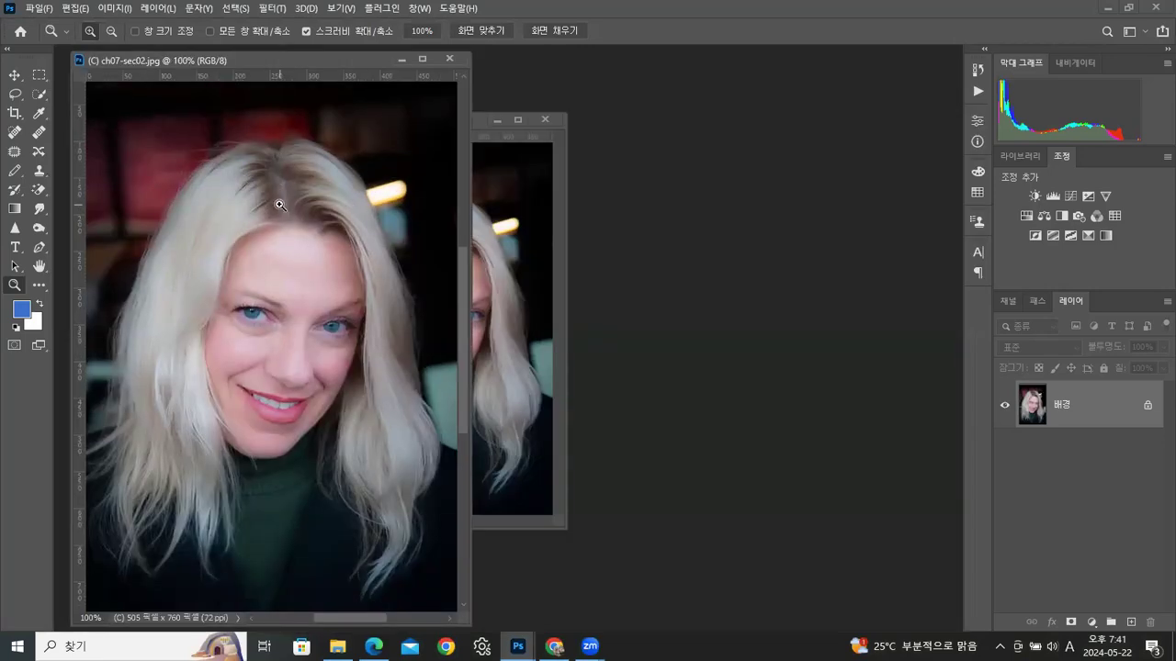
{"action": "left_click", "coordinate": [475, 233]}
{"action": "left_click", "coordinate": [498, 225]}
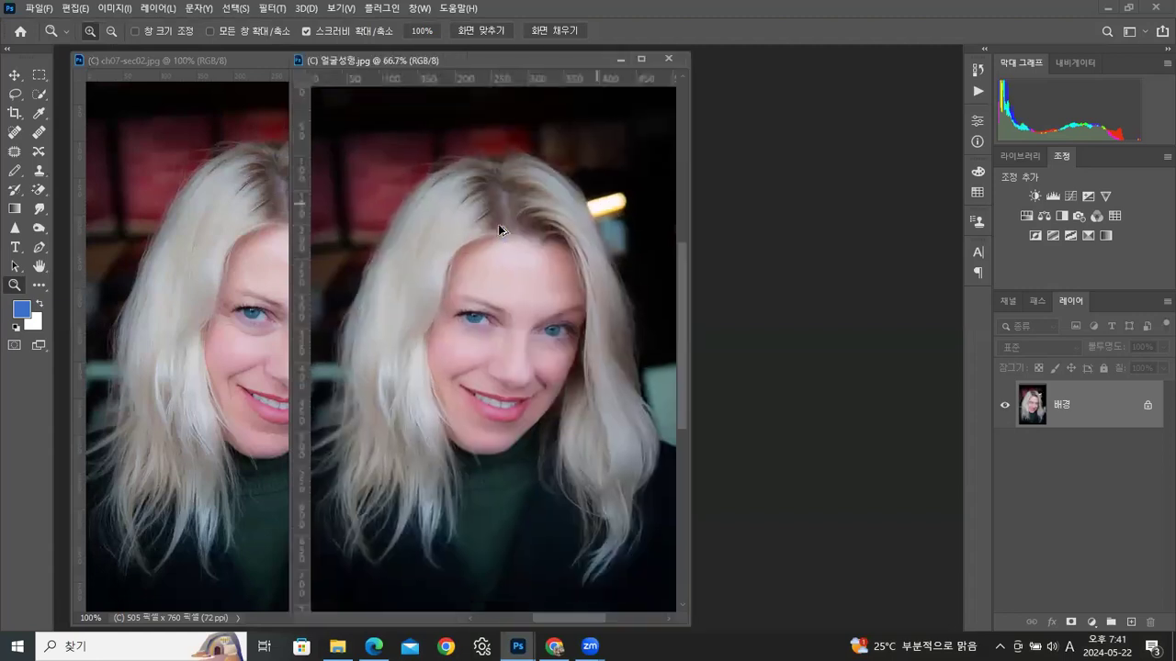
{"action": "left_click_drag", "start_coordinate": [554, 61], "coordinate": [747, 63]}
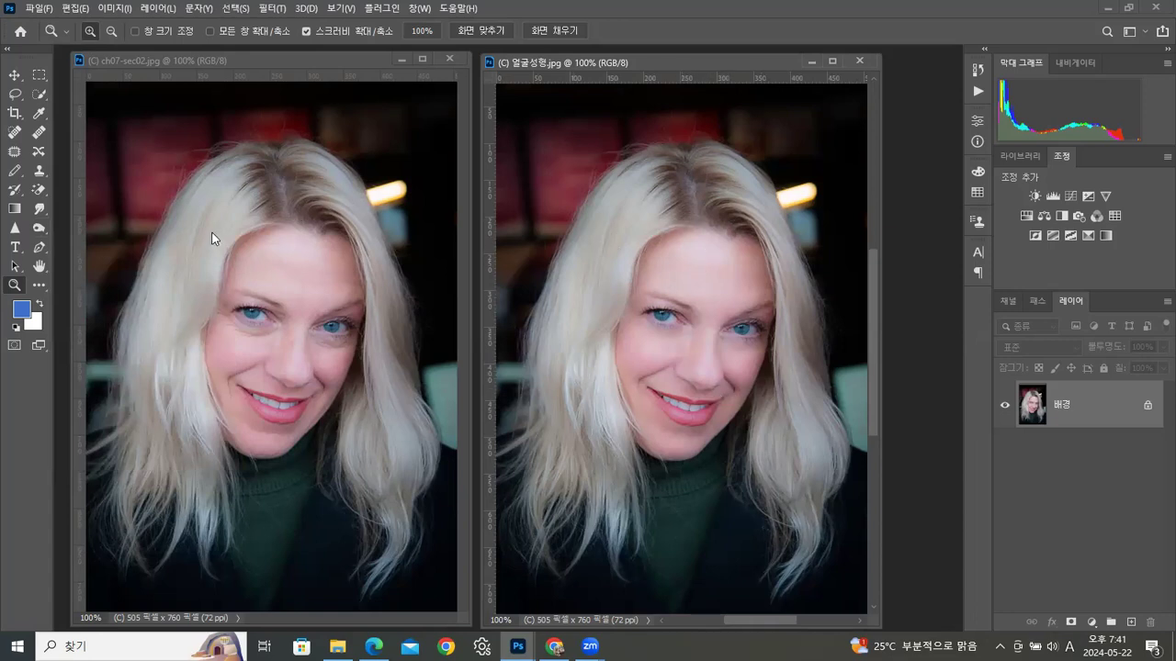
Step: Slim the tip of the nose in 얼굴성형.jpg with Liquify's Pucker tool at brush size 70 and apply the filter
{"action": "left_click", "coordinate": [266, 11]}
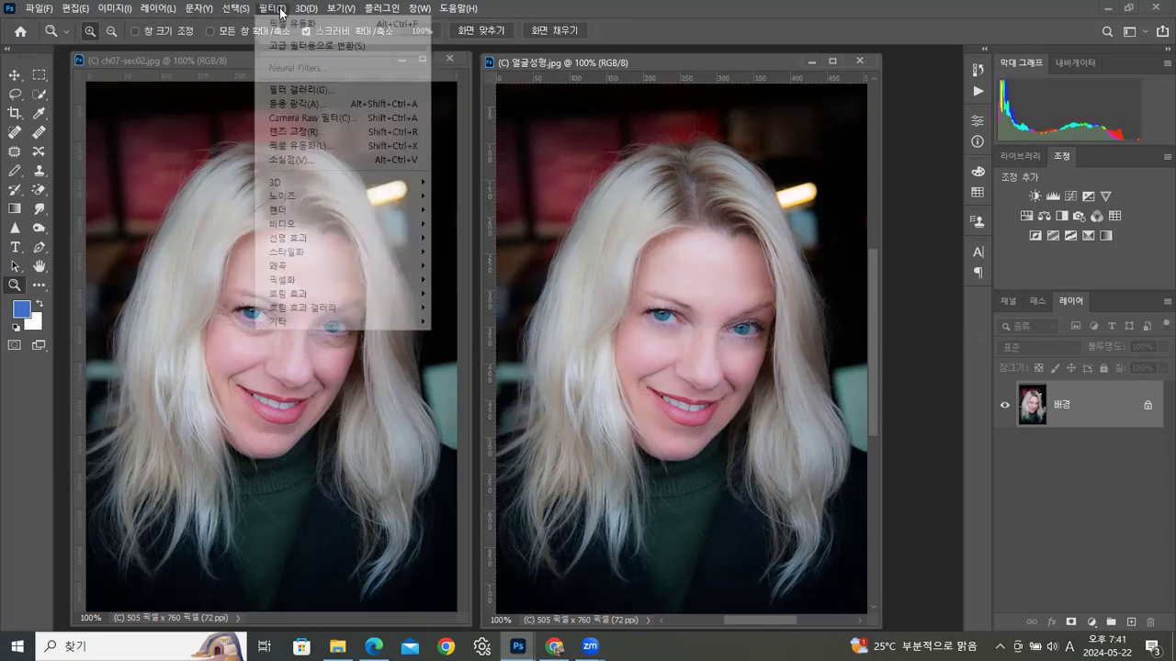
{"action": "left_click", "coordinate": [305, 147]}
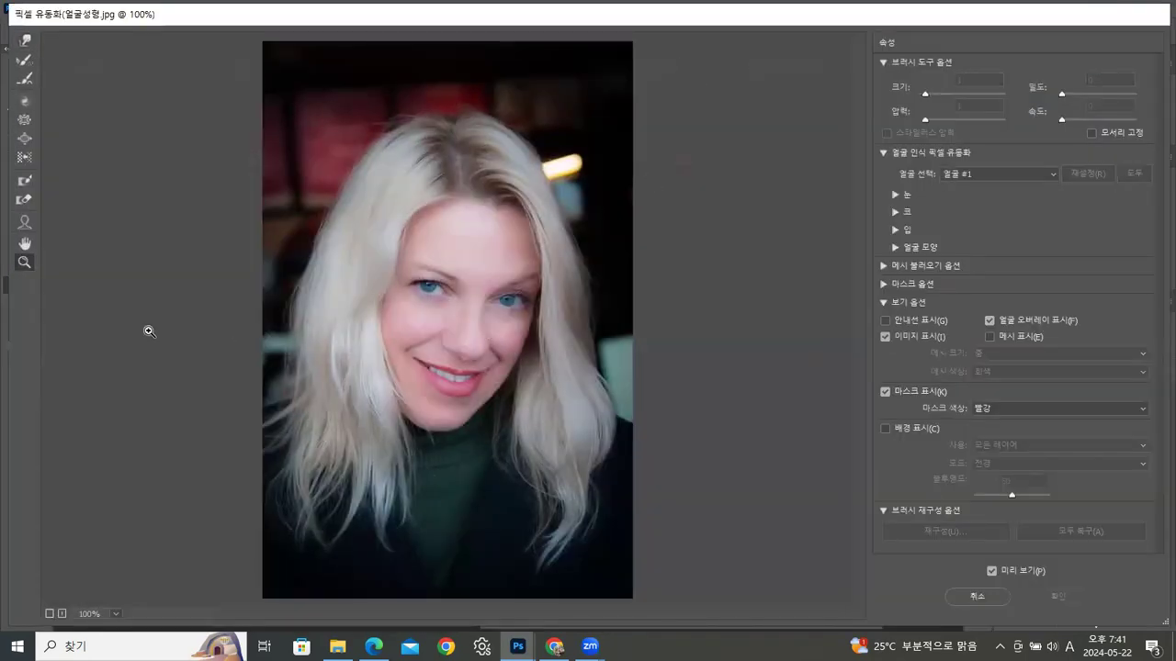
{"action": "left_click", "coordinate": [25, 120]}
{"action": "left_click", "coordinate": [471, 345]}
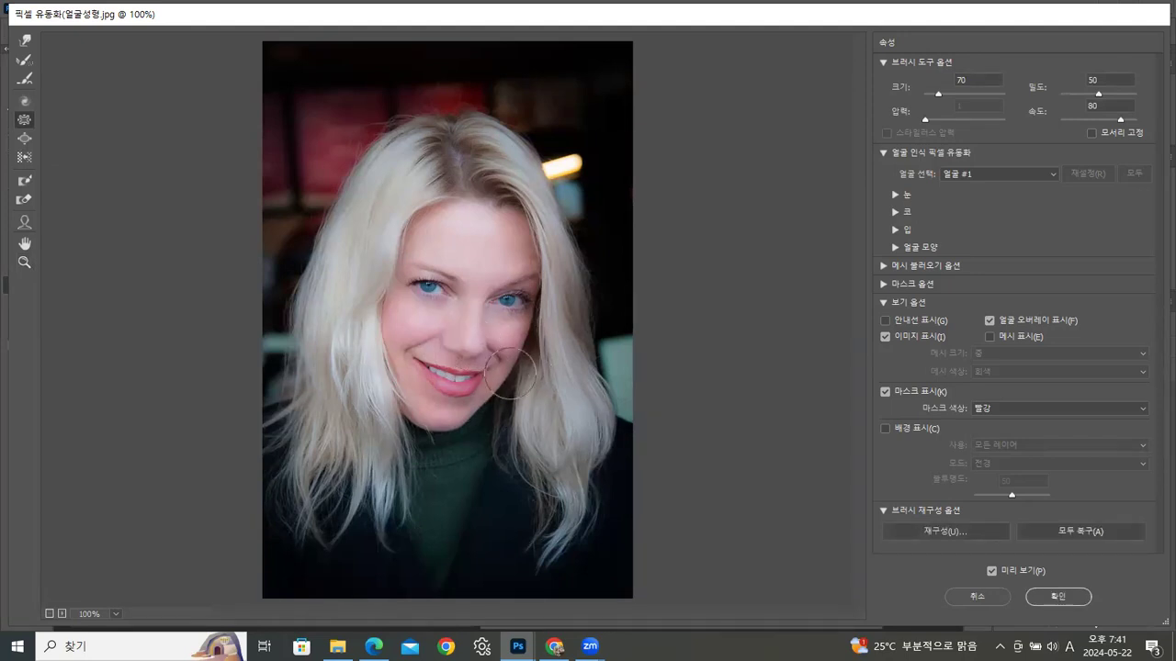
{"action": "left_click", "coordinate": [1065, 597]}
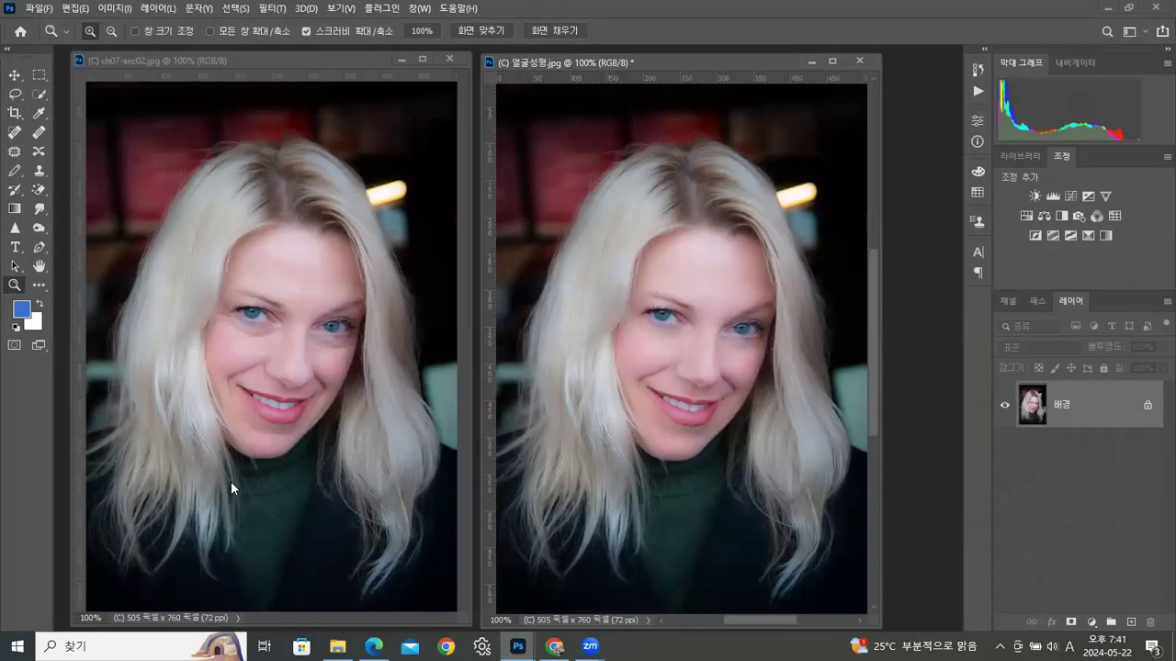
Step: Brighten the bridge and tip of the nose with the Dodge tool, using a 25 px brush on midtones at 50% exposure
{"action": "left_click", "coordinate": [703, 398]}
{"action": "left_click", "coordinate": [713, 389]}
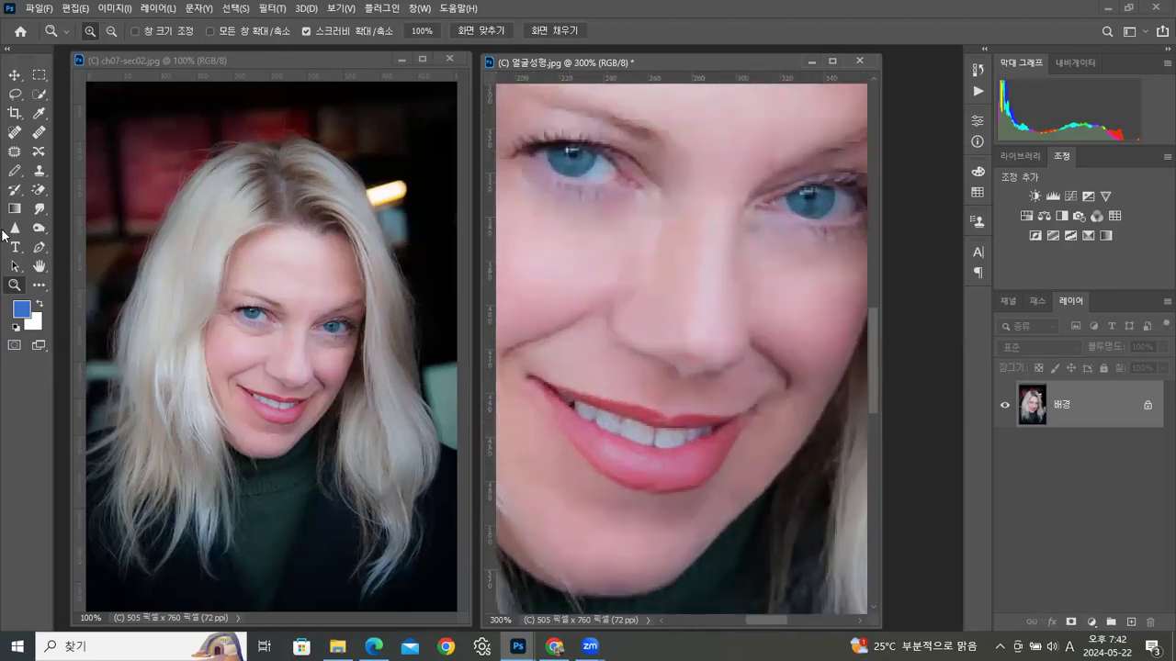
{"action": "left_click", "coordinate": [39, 233]}
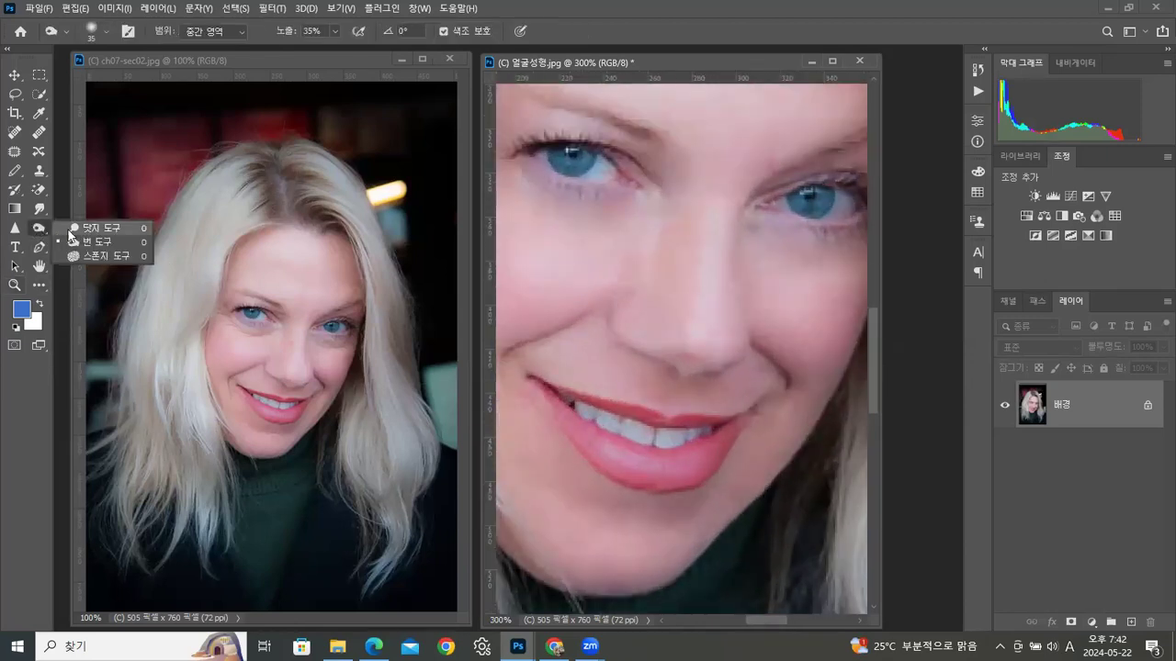
{"action": "left_click", "coordinate": [69, 230]}
{"action": "left_click", "coordinate": [709, 334]}
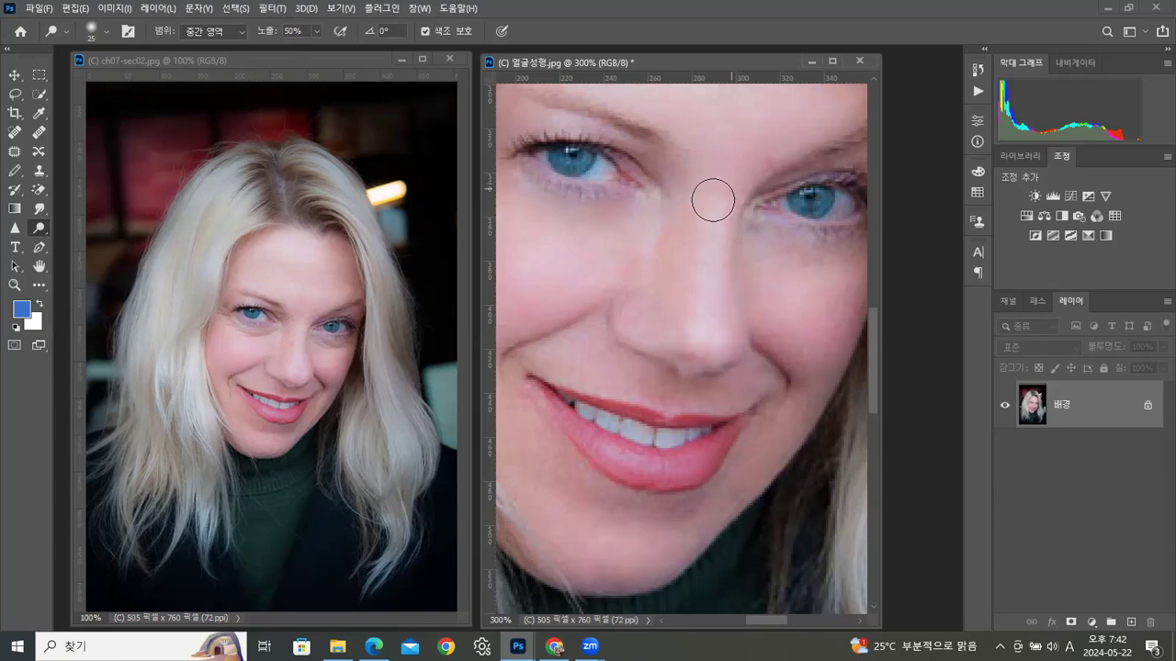
Step: Try to burn the smile crease beside the image-right nostril with a 25 px brush at 35% exposure, and undo the last stroke
{"action": "right_click", "coordinate": [40, 230]}
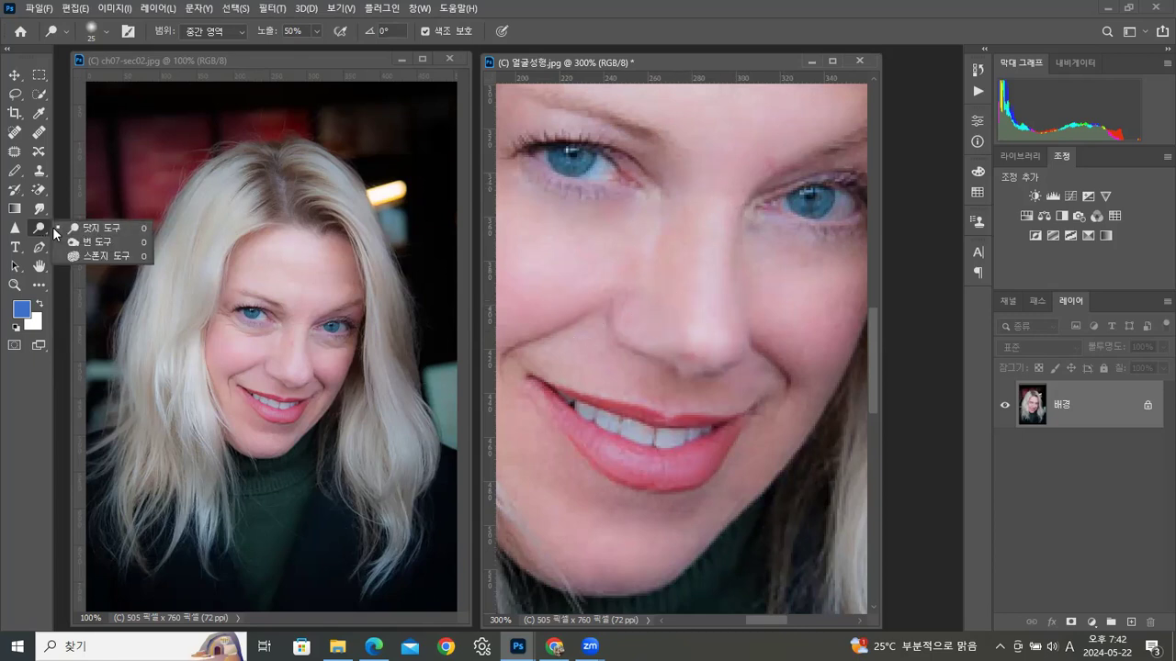
{"action": "left_click", "coordinate": [81, 242]}
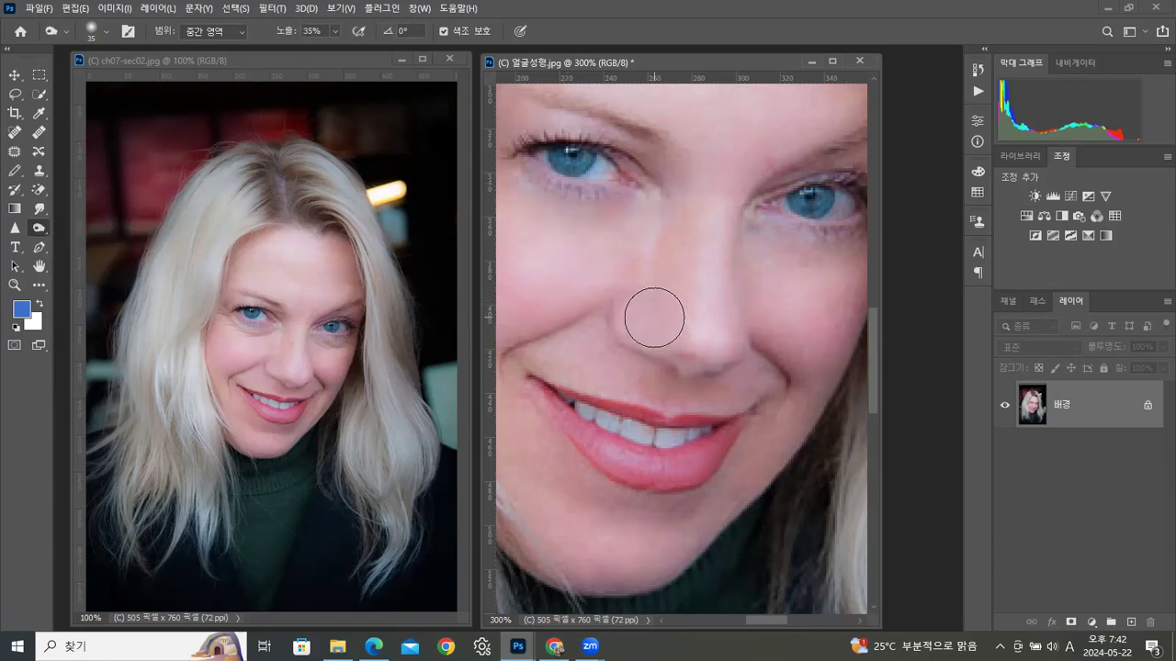
{"action": "scroll", "coordinate": [863, 414], "scroll_direction": "right", "scroll_amount": 3}
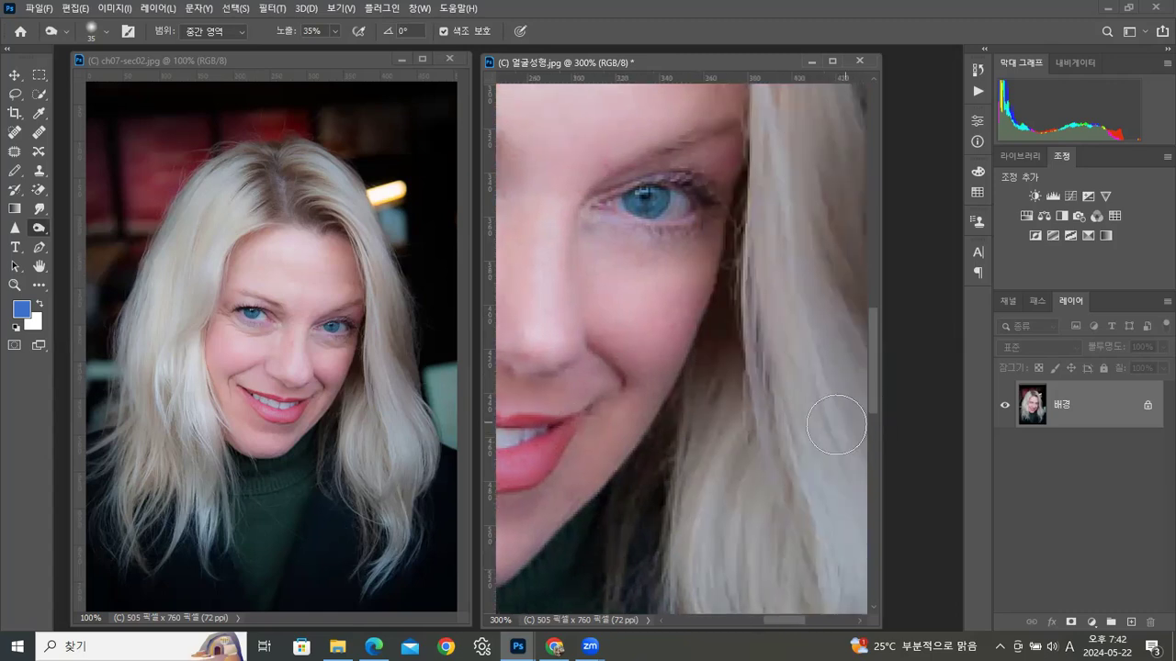
{"action": "key", "text": "bracketleft"}
{"action": "scroll", "coordinate": [630, 358], "scroll_direction": "left", "scroll_amount": 2}
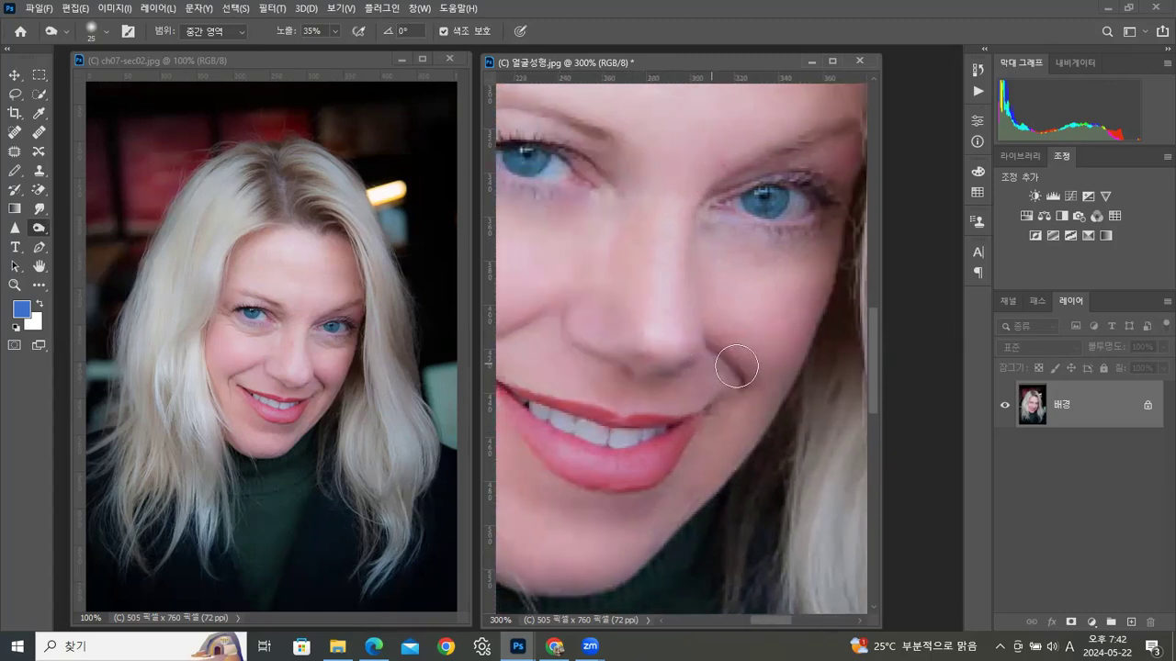
{"action": "key", "text": "ctrl+z"}
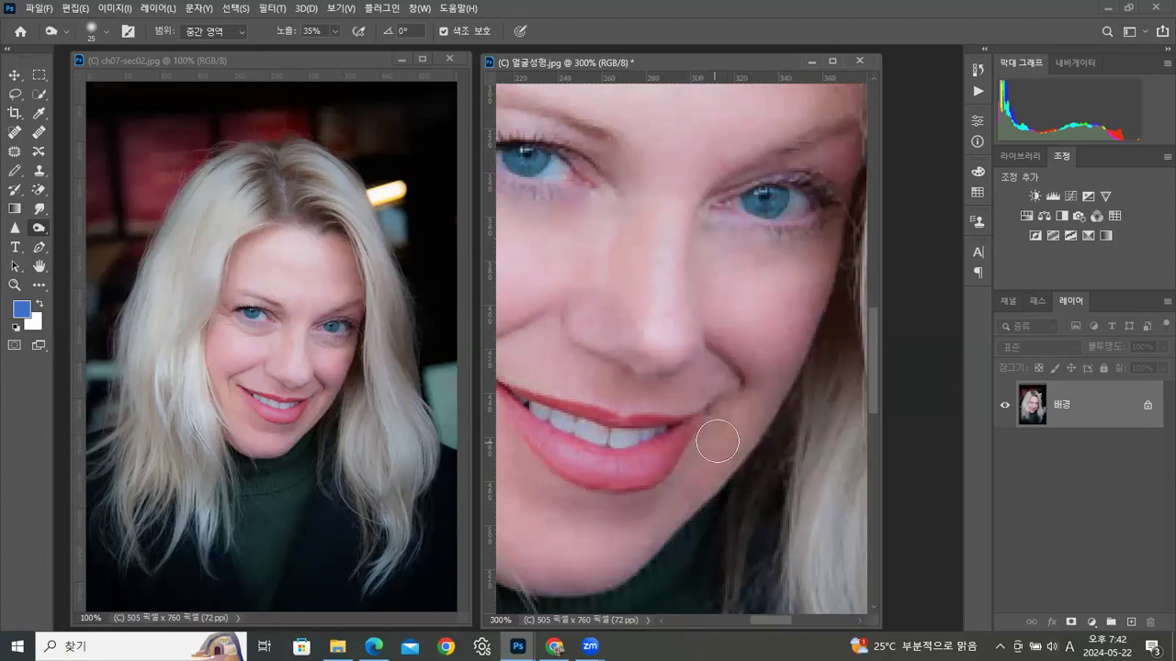
Step: Compare the retouched 얼굴성형 portrait with ch07-sec02.jpg side by side at 100% zoom
{"action": "double_click", "coordinate": [13, 287]}
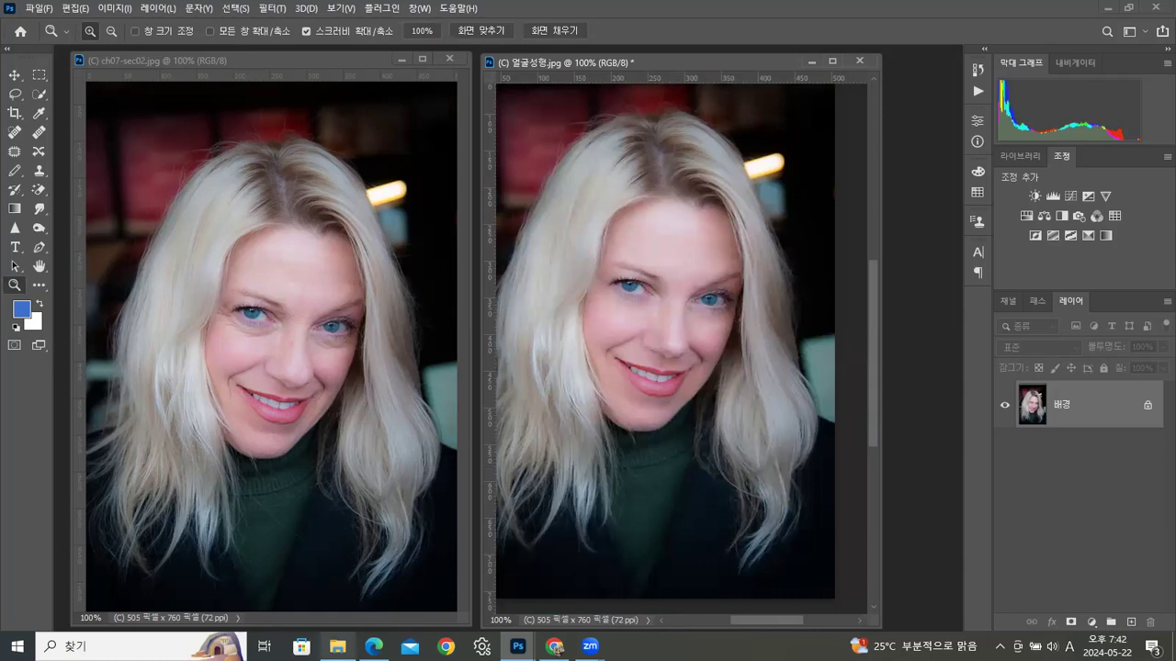
{"action": "left_click", "coordinate": [337, 645]}
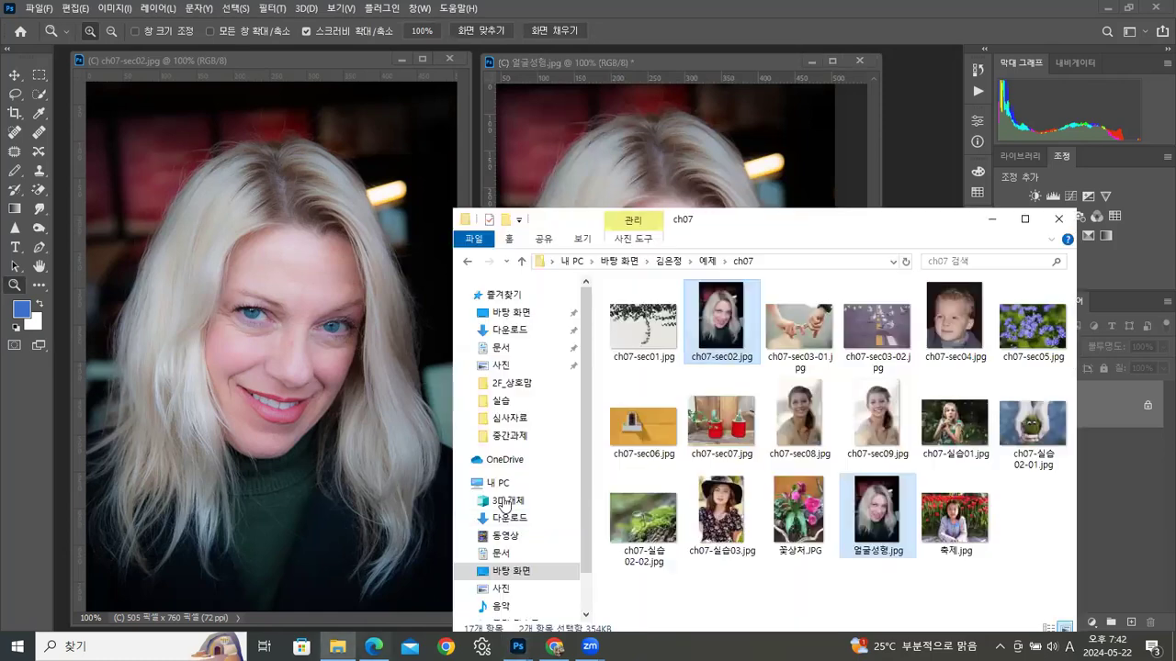
{"action": "left_click", "coordinate": [991, 219]}
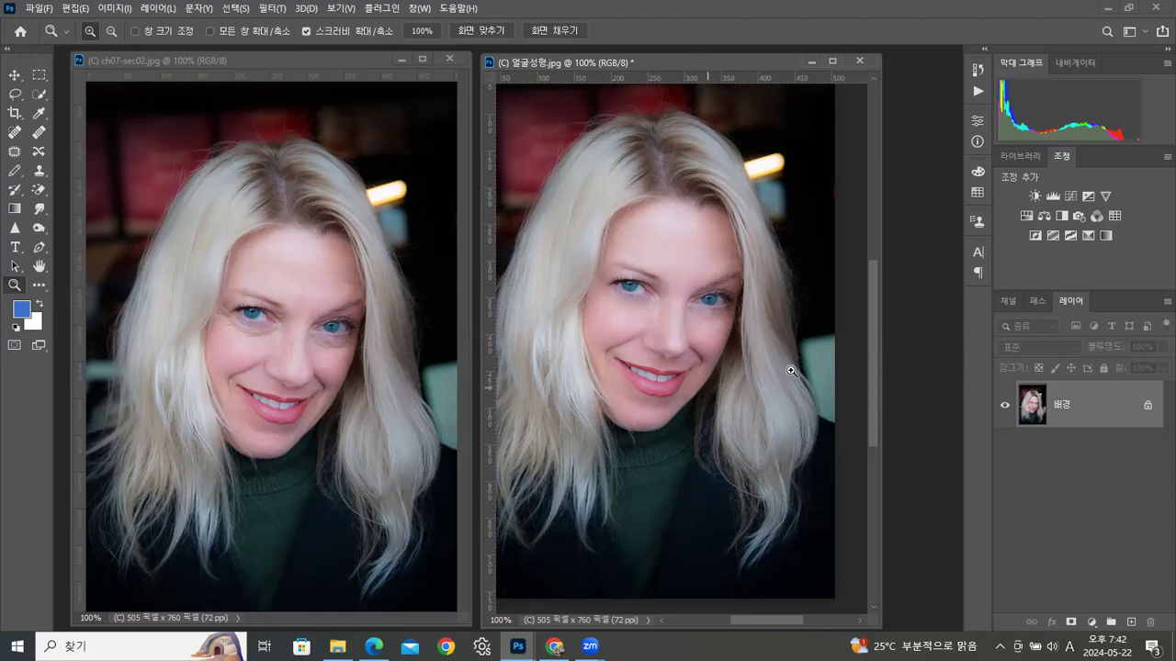
{"action": "left_click_drag", "start_coordinate": [703, 60], "coordinate": [699, 58]}
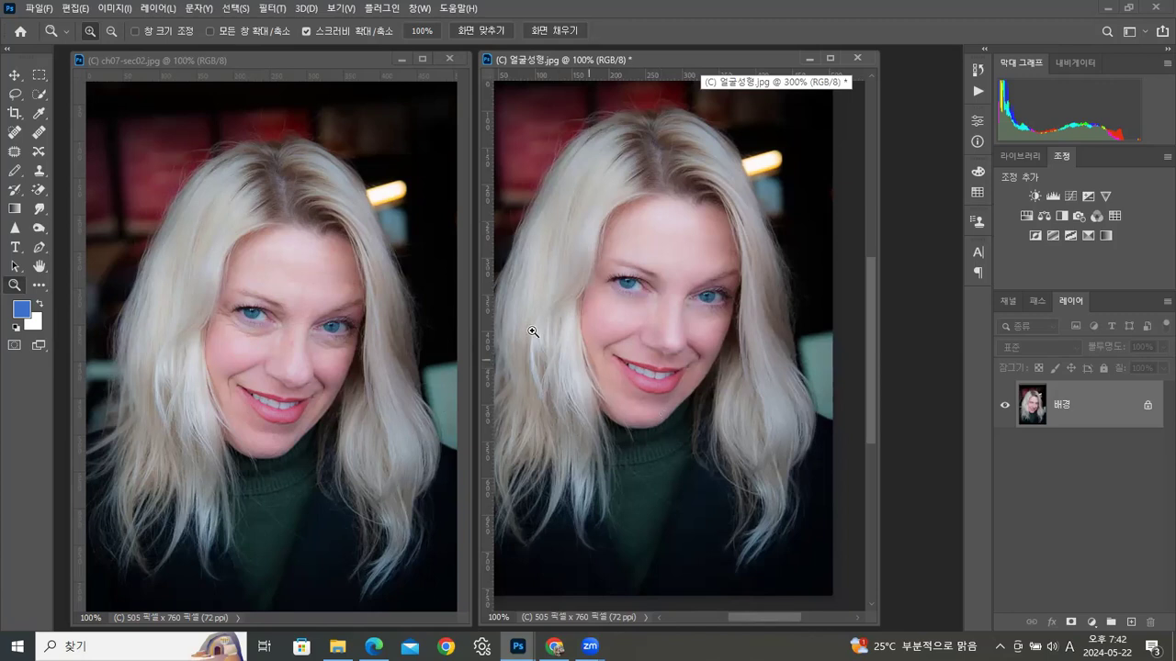
{"action": "left_click_drag", "start_coordinate": [742, 56], "coordinate": [754, 59]}
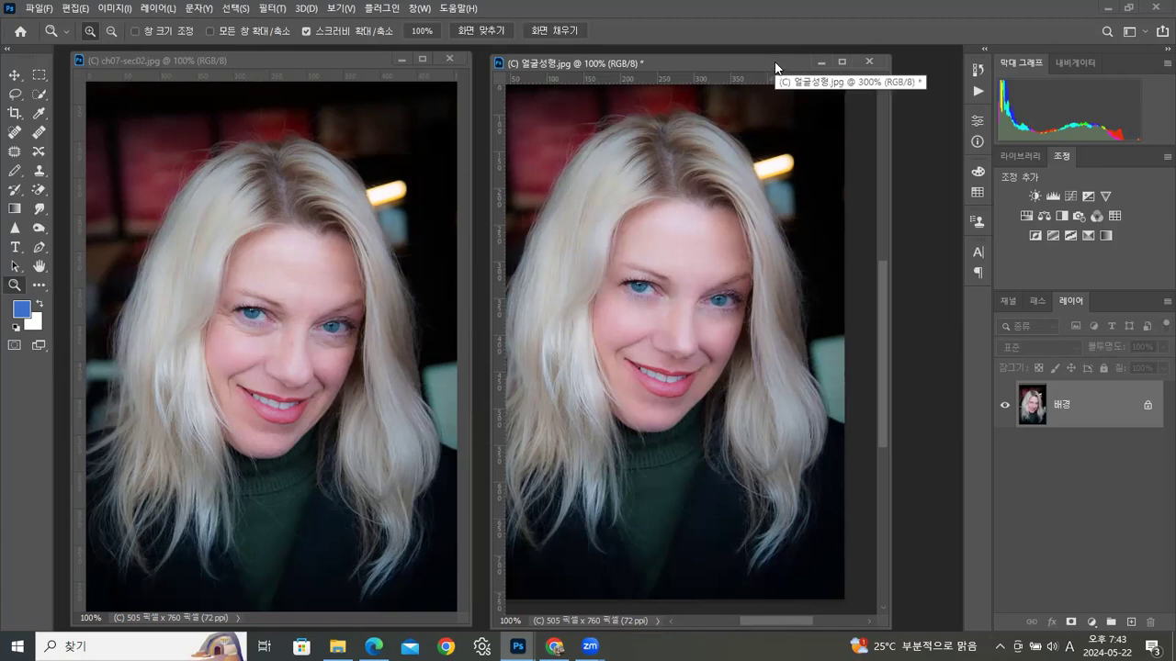
Step: Close ch07-sec02.jpg and 얼굴성형.jpg without saving the changes
{"action": "left_click", "coordinate": [362, 56]}
{"action": "left_click", "coordinate": [450, 58]}
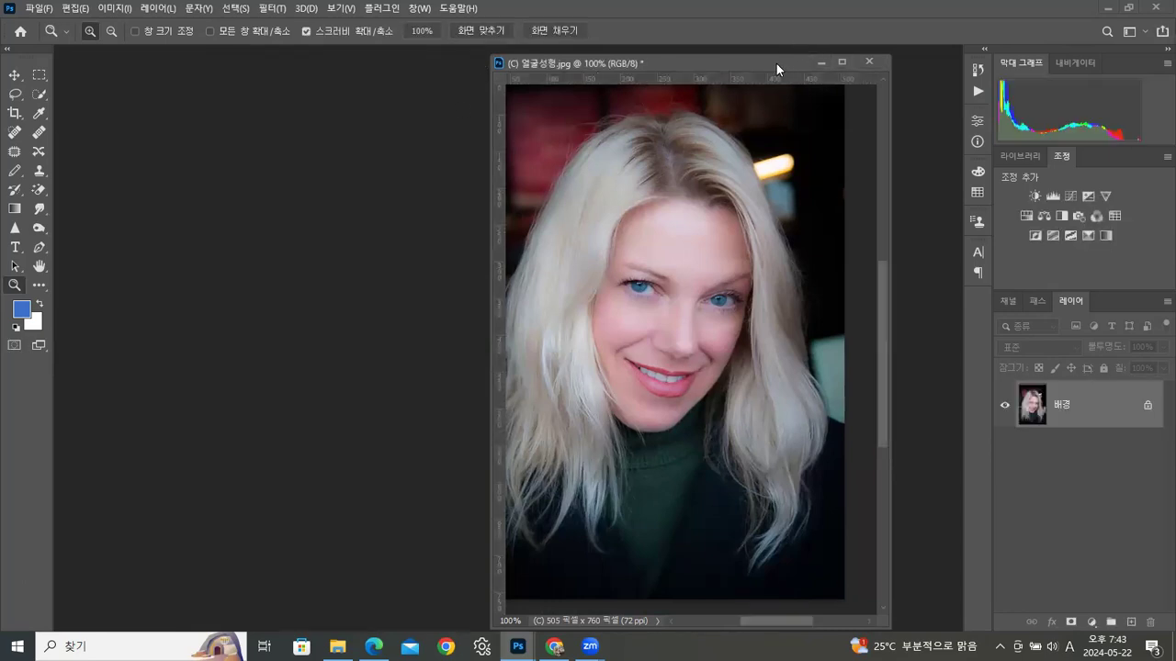
{"action": "left_click_drag", "start_coordinate": [776, 63], "coordinate": [683, 72]}
{"action": "left_click", "coordinate": [776, 70]}
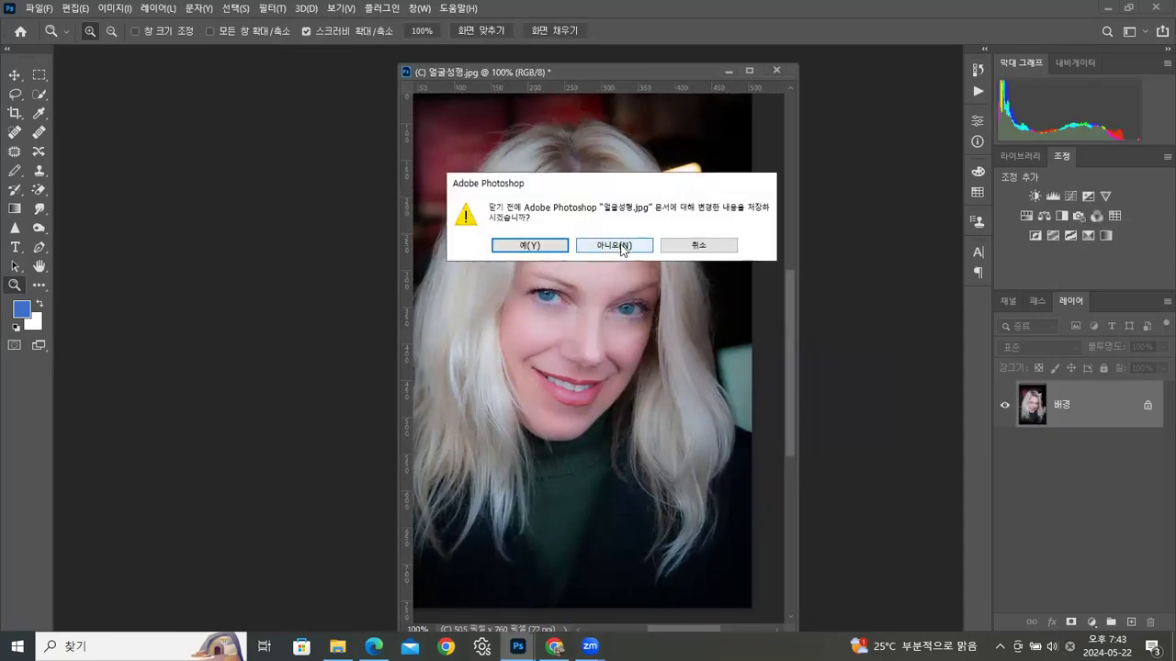
{"action": "left_click", "coordinate": [621, 246]}
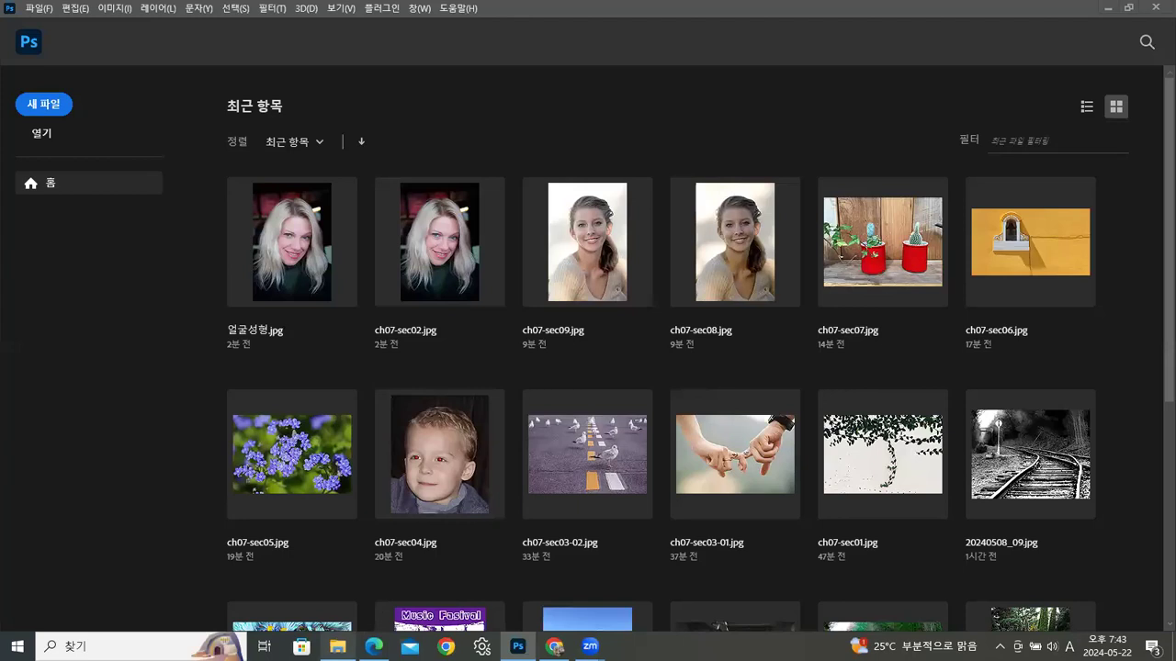
Step: Open ch07-실습03.jpg, the portrait with the black hat, from the ch07 folder
{"action": "left_click", "coordinate": [337, 646]}
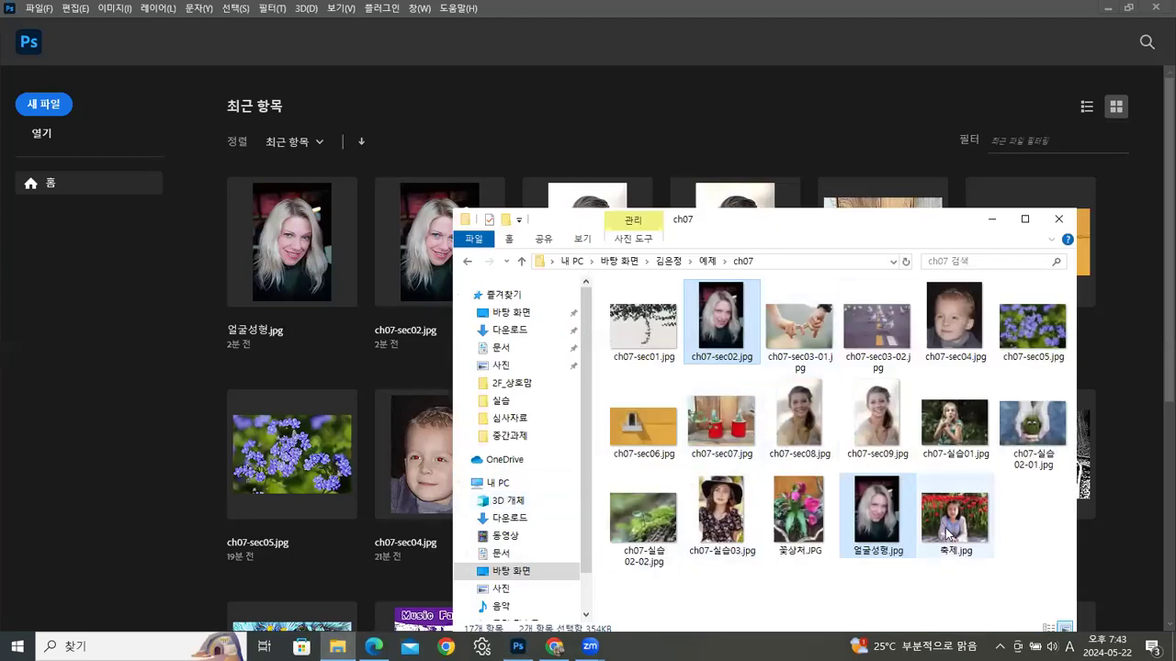
{"action": "left_click", "coordinate": [727, 514]}
{"action": "left_click_drag", "start_coordinate": [727, 515], "coordinate": [184, 493]}
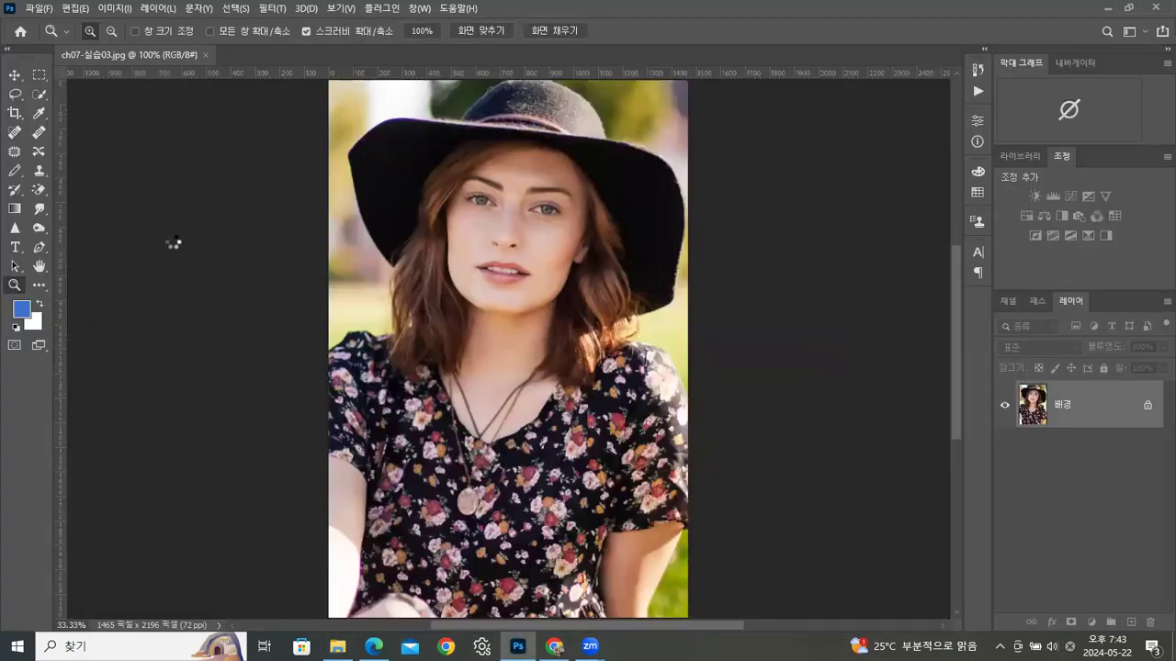
Step: Float the hat portrait's window, duplicate the image as "ch07-실습03 복사" and place the copy beside the original
{"action": "left_click_drag", "start_coordinate": [172, 60], "coordinate": [275, 71]}
{"action": "right_click", "coordinate": [274, 70]}
{"action": "left_click", "coordinate": [299, 95]}
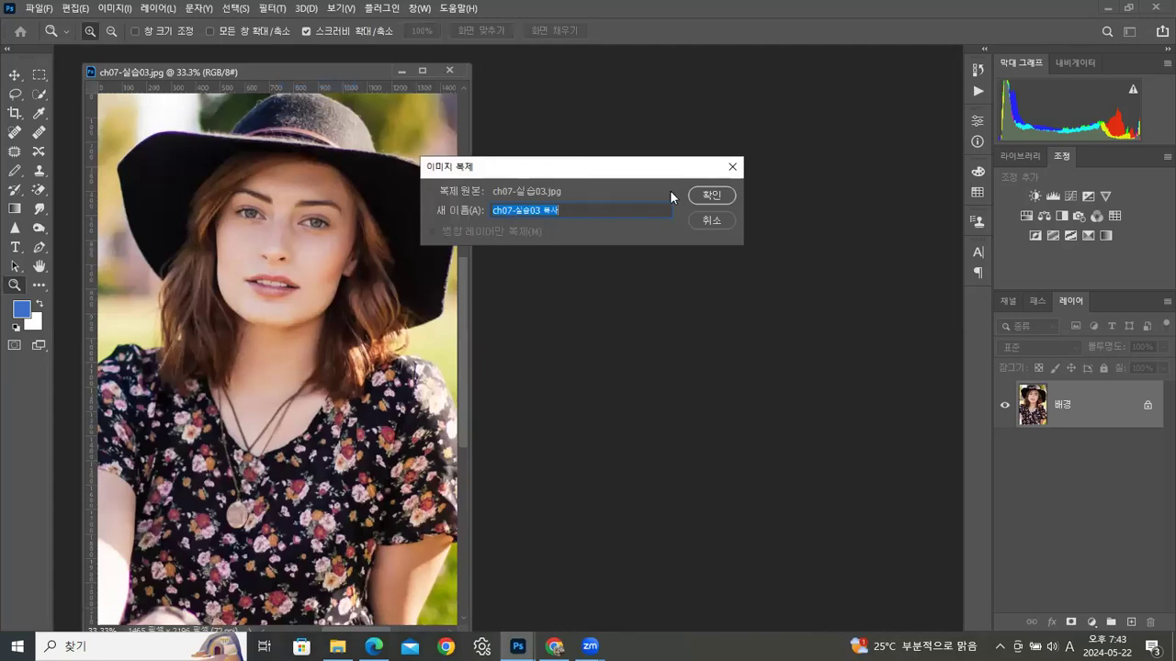
{"action": "left_click", "coordinate": [713, 194]}
{"action": "left_click_drag", "start_coordinate": [357, 83], "coordinate": [611, 70]}
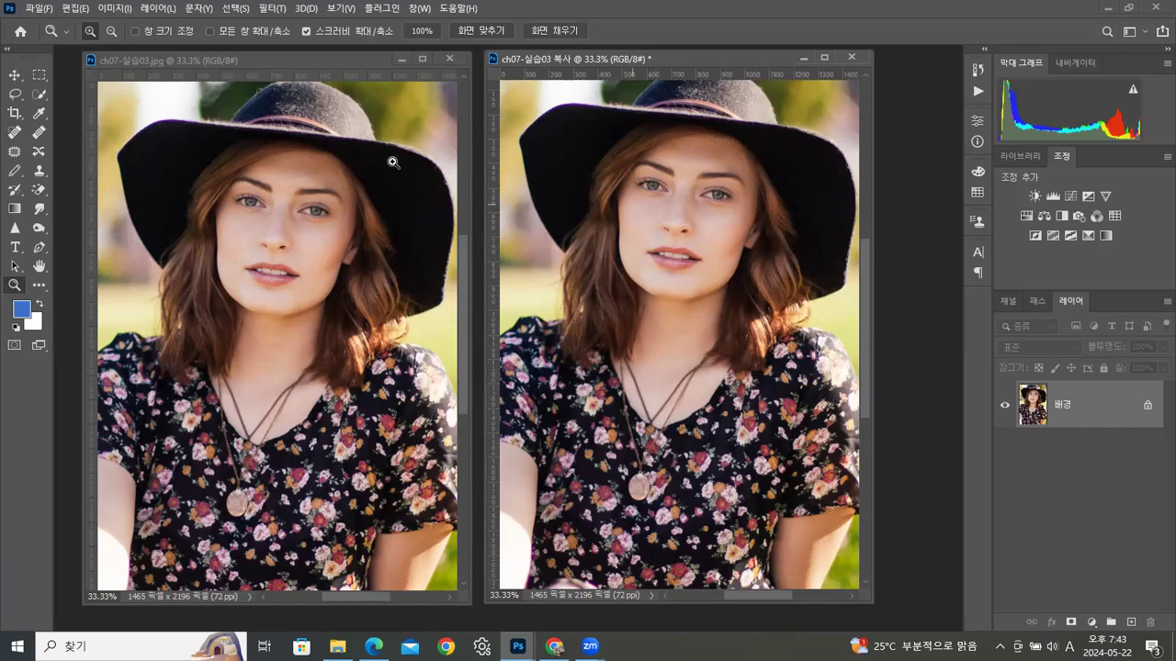
Step: Open the hat portrait copy in the Liquify filter and enlarge its preview to 50%
{"action": "left_click", "coordinate": [681, 286]}
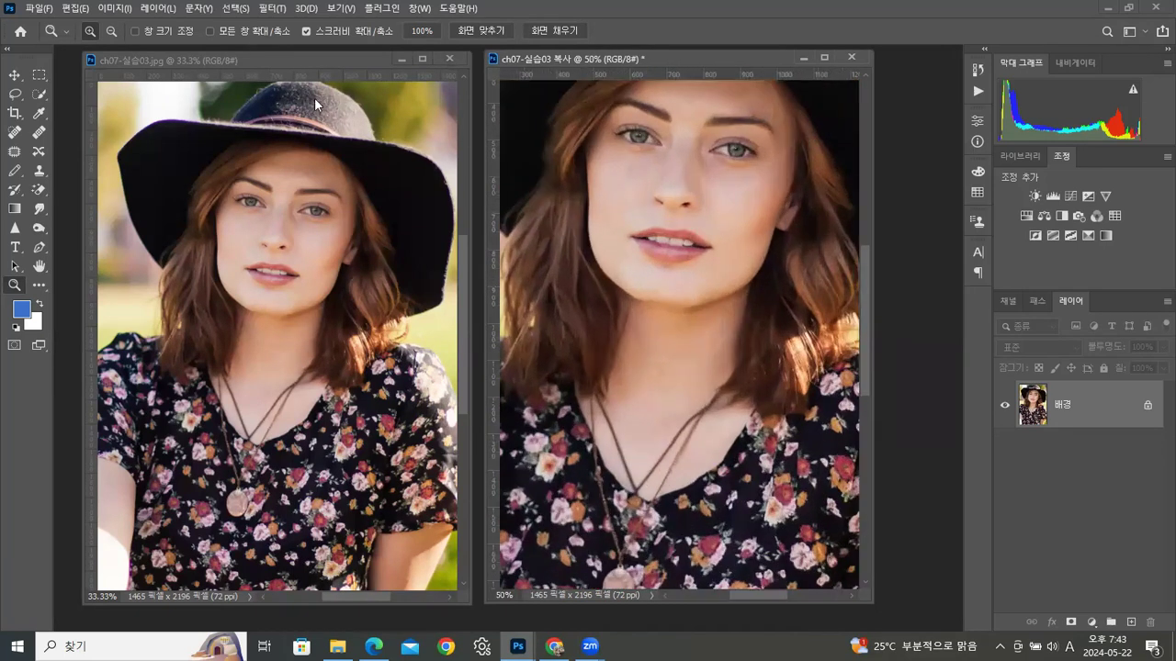
{"action": "left_click", "coordinate": [274, 15]}
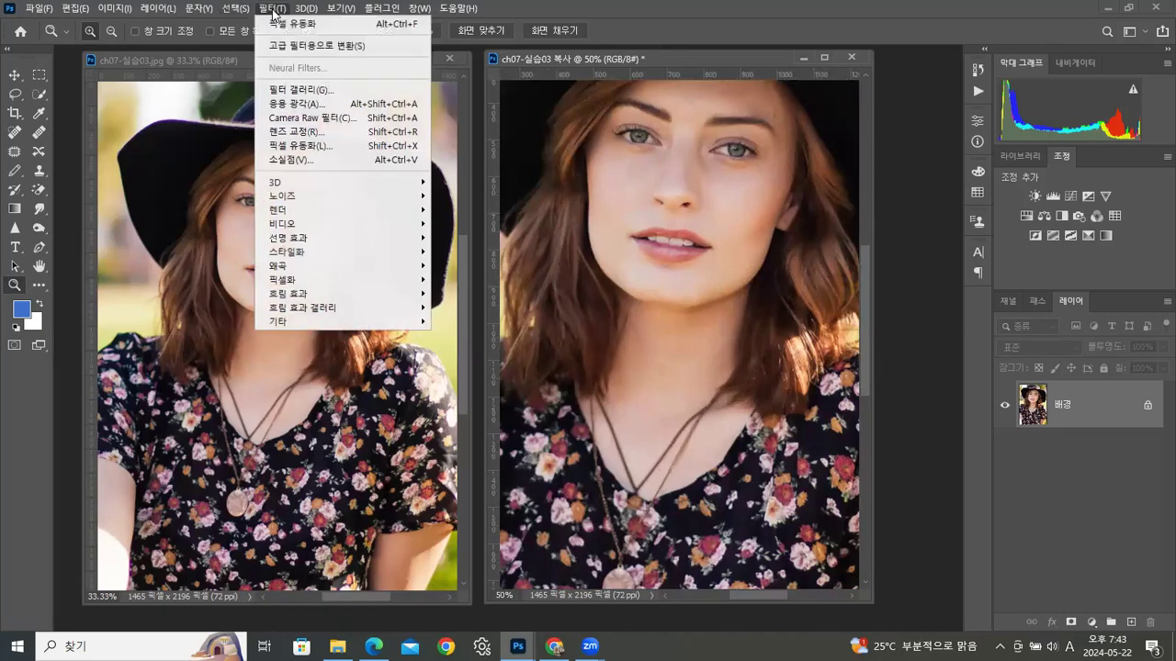
{"action": "left_click", "coordinate": [295, 152]}
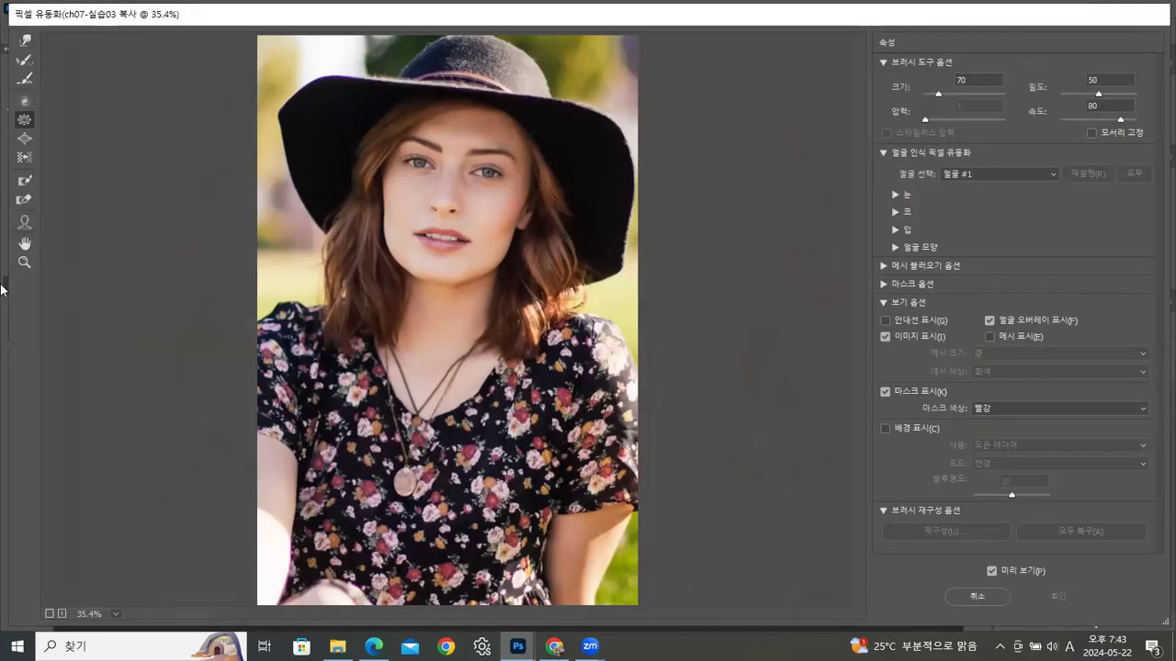
{"action": "left_click", "coordinate": [25, 262]}
{"action": "left_click", "coordinate": [454, 296]}
Step: Choose the Forward Warp tool in Liquify and set its brush size to 400
{"action": "left_click", "coordinate": [24, 41]}
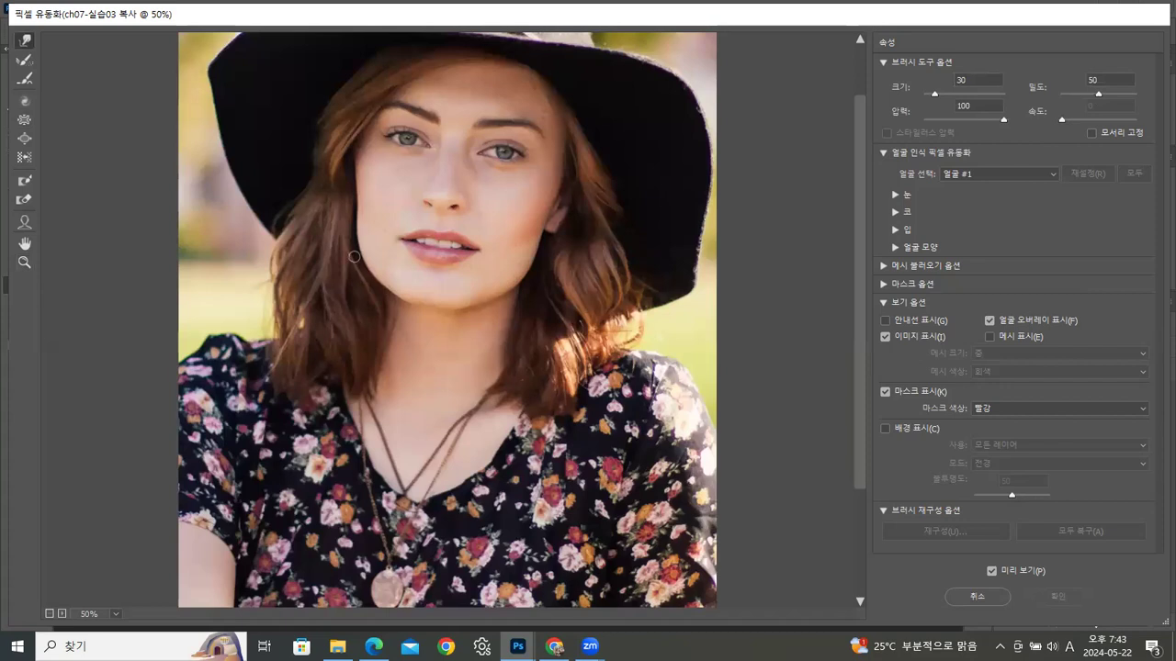
{"action": "key", "text": "bracketright"}
{"action": "key", "text": "bracketright"}
{"action": "key", "text": "bracketright"}
{"action": "key", "text": "bracketright"}
{"action": "key", "text": "bracketright"}
{"action": "key", "text": "bracketright"}
{"action": "key", "text": "bracketright"}
{"action": "key", "text": "bracketright"}
{"action": "key", "text": "bracketright"}
{"action": "key", "text": "bracketright"}
{"action": "key", "text": "bracketright"}
{"action": "key", "text": "bracketright"}
{"action": "key", "text": "bracketright"}
{"action": "key", "text": "bracketright"}
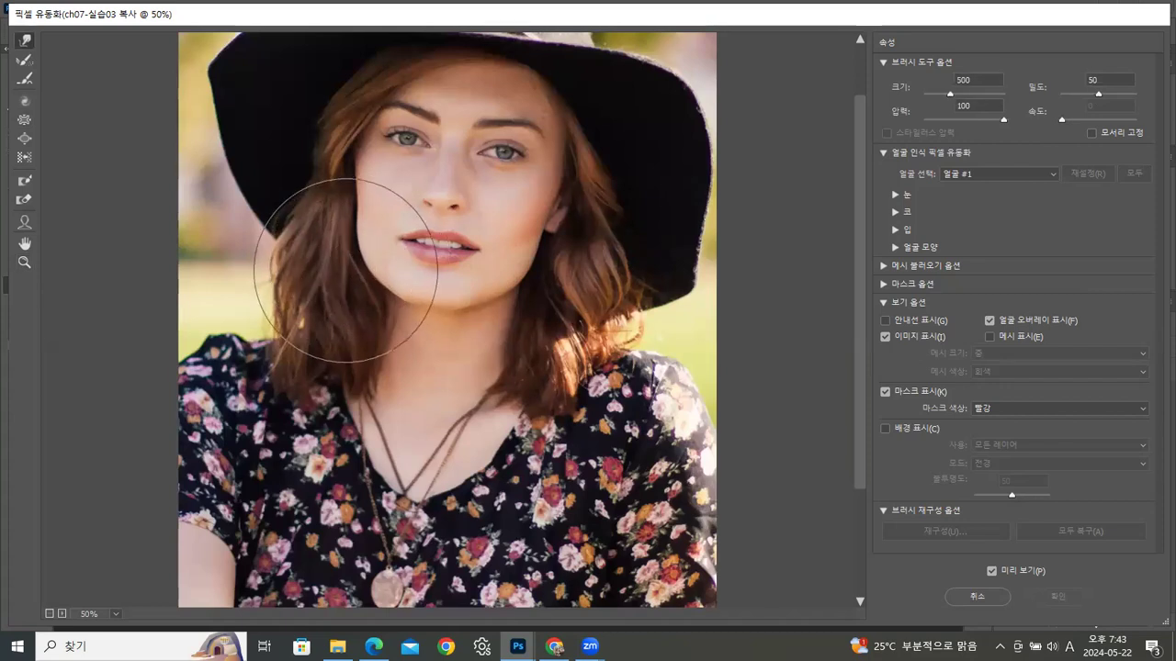
{"action": "key", "text": "bracketleft"}
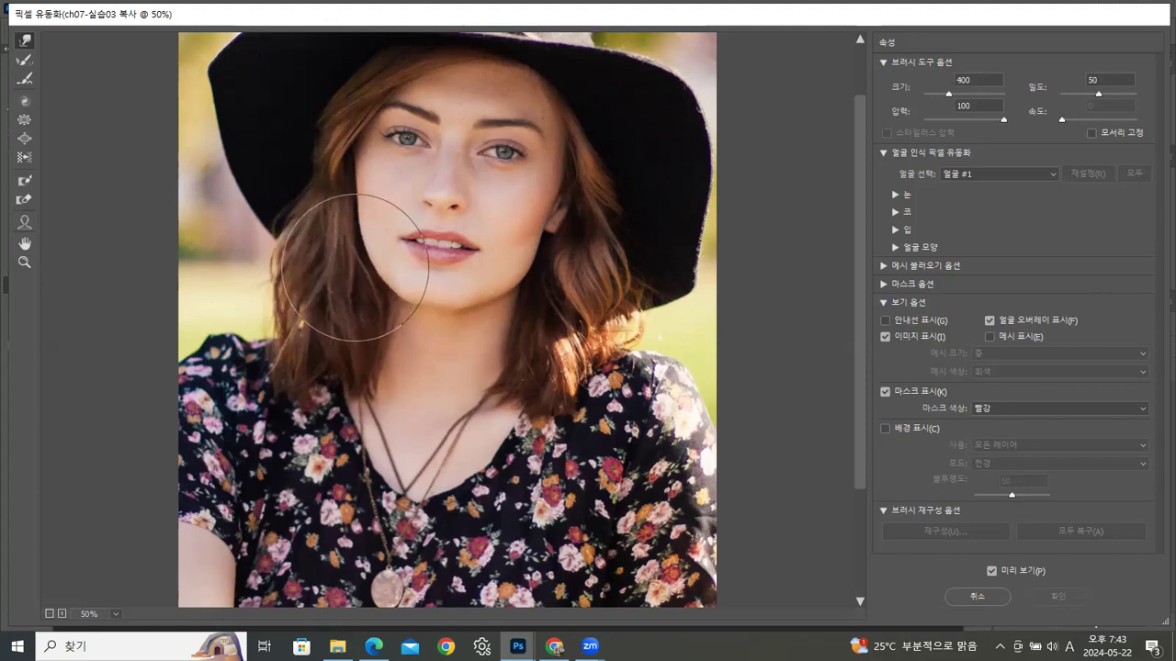
Step: Try to slim both sides of the jaw and reshape the chin, reducing the brush to 300, and cancel Liquify
{"action": "left_click_drag", "start_coordinate": [362, 264], "coordinate": [369, 264]}
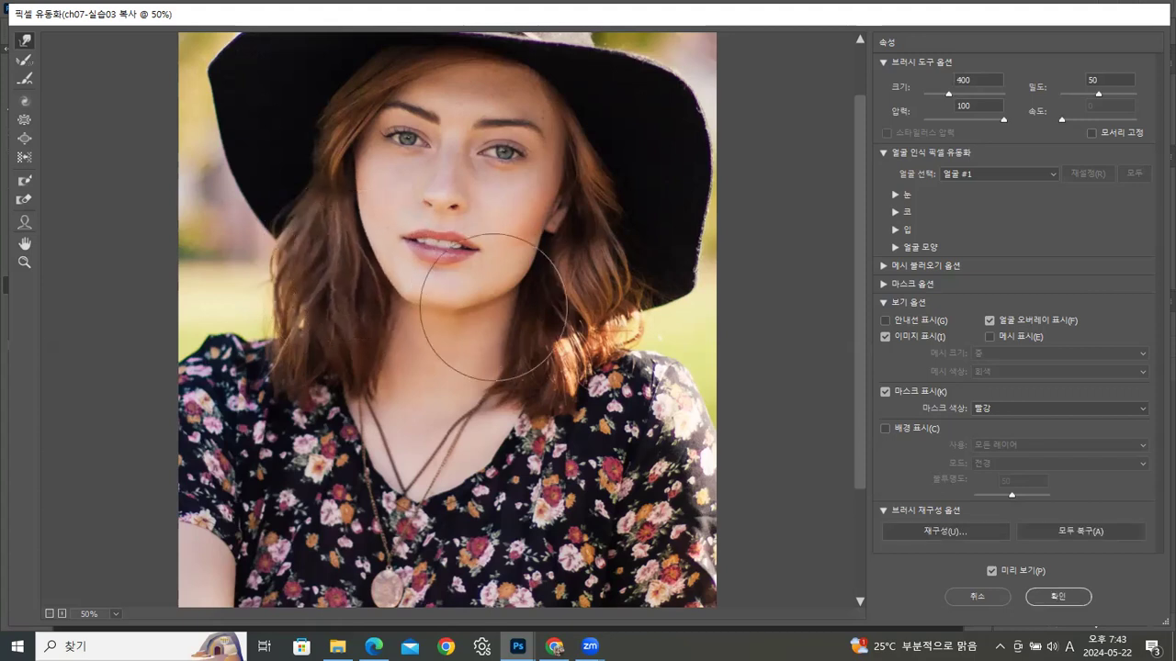
{"action": "mouse_move", "coordinate": [551, 292]}
{"action": "left_mouse_down"}
{"action": "mouse_move", "coordinate": [517, 275]}
{"action": "mouse_move", "coordinate": [511, 302]}
{"action": "mouse_move", "coordinate": [499, 302]}
{"action": "mouse_move", "coordinate": [522, 311]}
{"action": "left_mouse_up"}
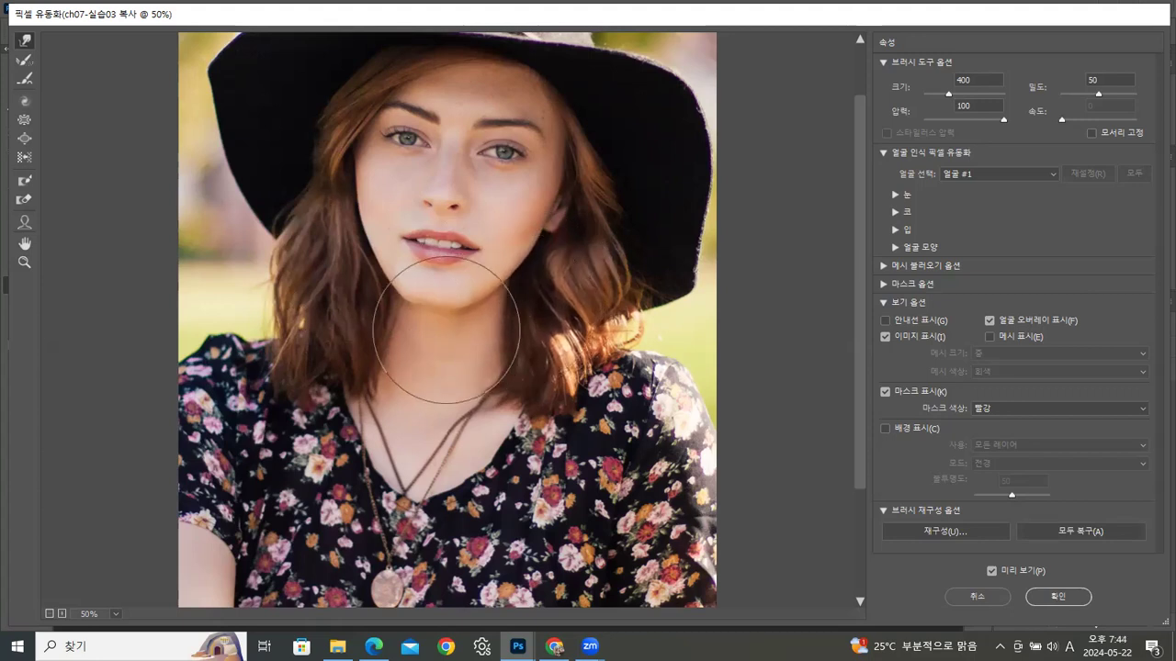
{"action": "key", "text": "["}
{"action": "left_click_drag", "start_coordinate": [444, 331], "coordinate": [428, 319]}
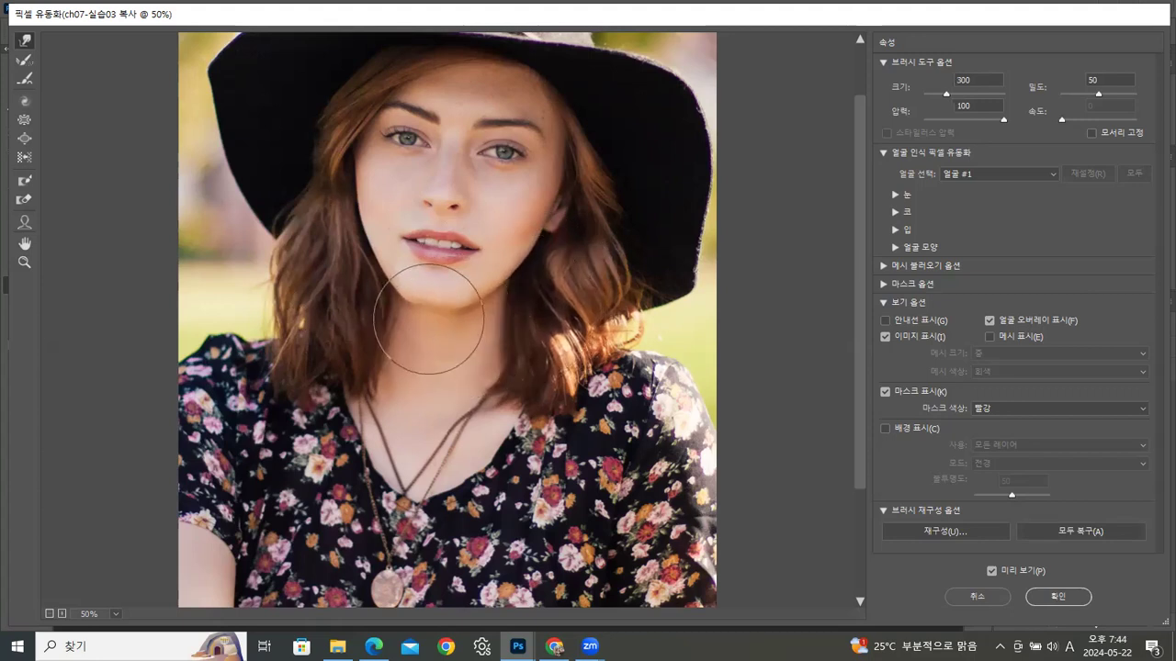
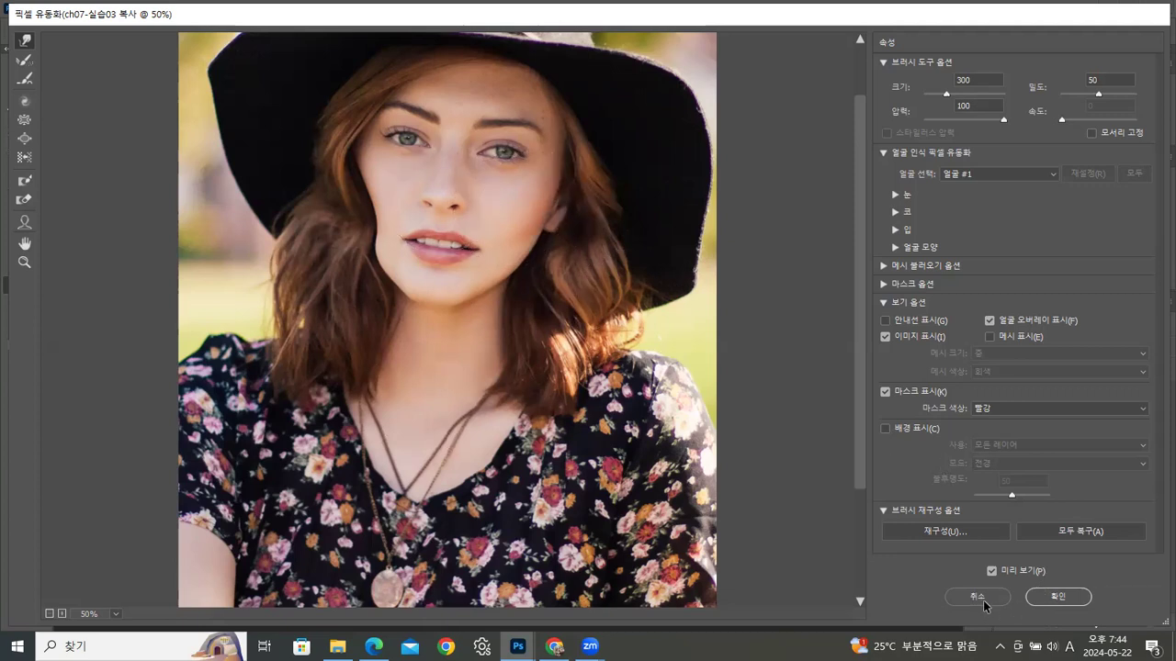
{"action": "left_click", "coordinate": [983, 598]}
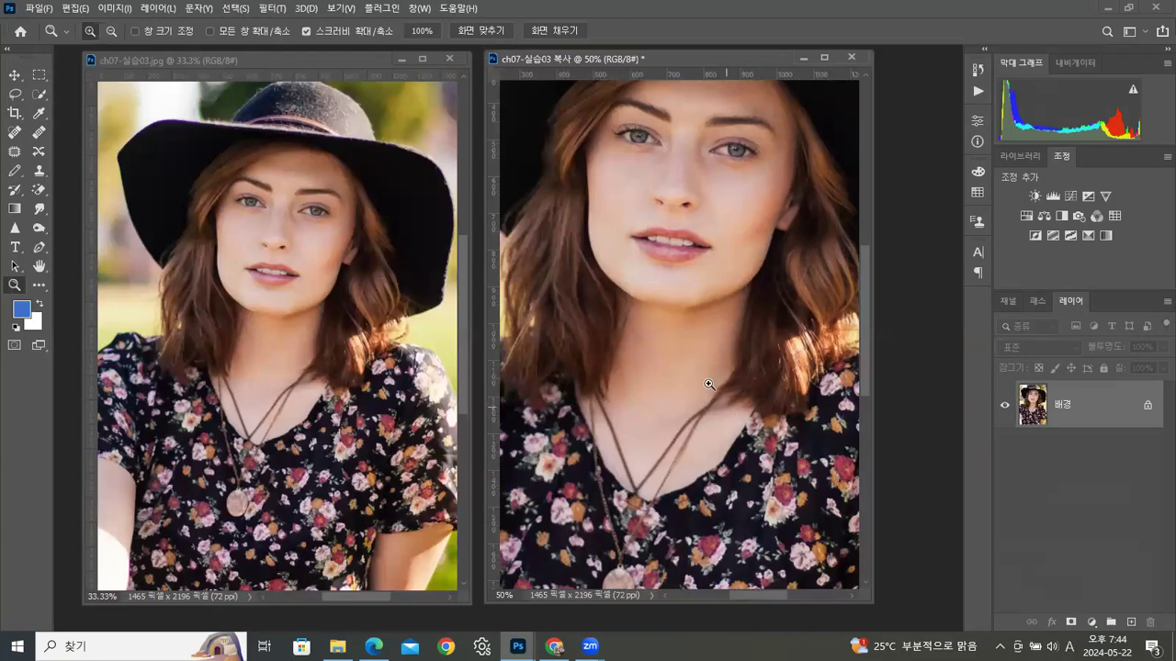
Step: Close ch07-실습03.jpg and its copy without saving the changes
{"action": "left_click", "coordinate": [445, 58]}
{"action": "left_click", "coordinate": [850, 57]}
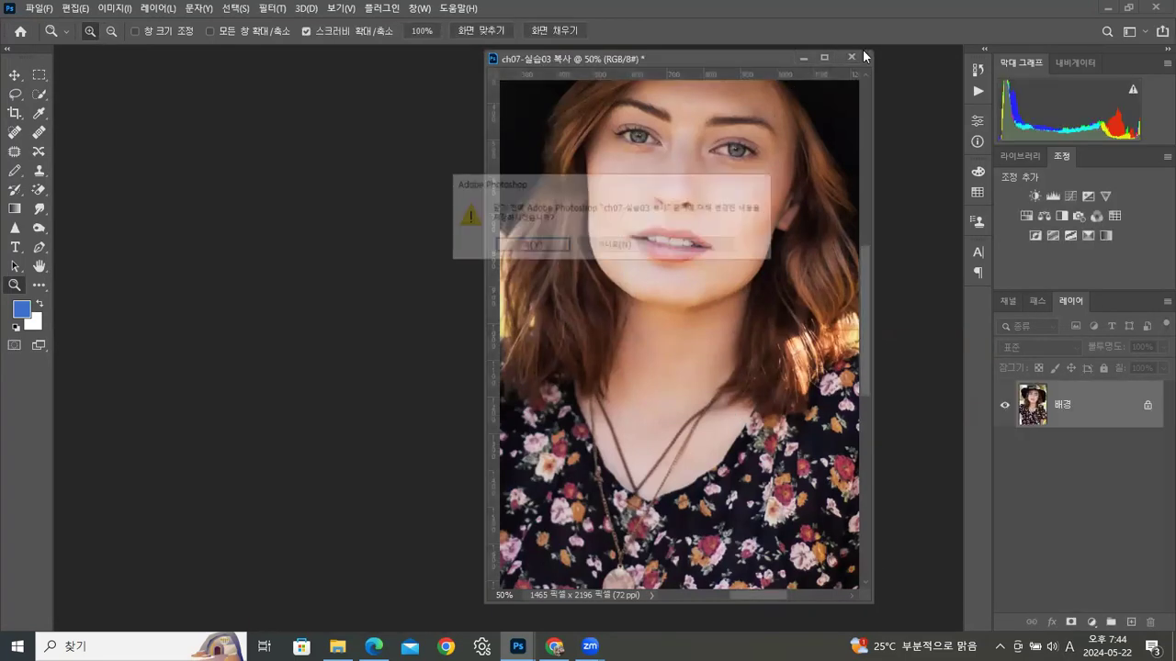
{"action": "left_click", "coordinate": [614, 244]}
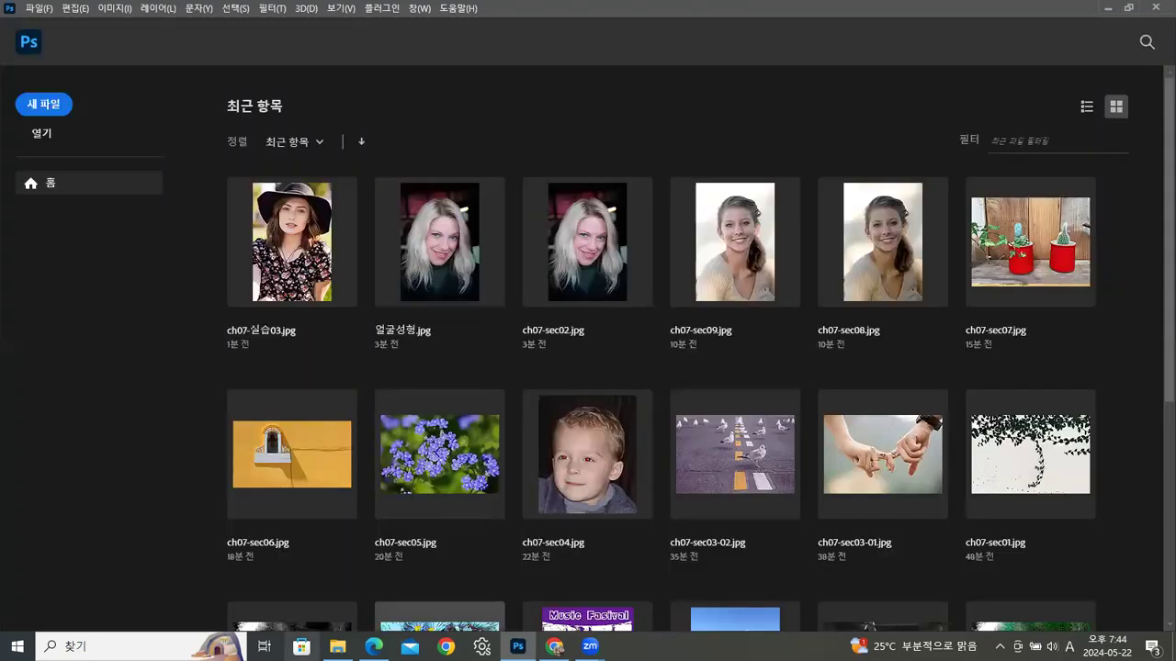
Step: Open ch07-실습01.jpg, the girl with dandelions, from the ch07 folder and float it in a widened window
{"action": "left_click", "coordinate": [337, 646]}
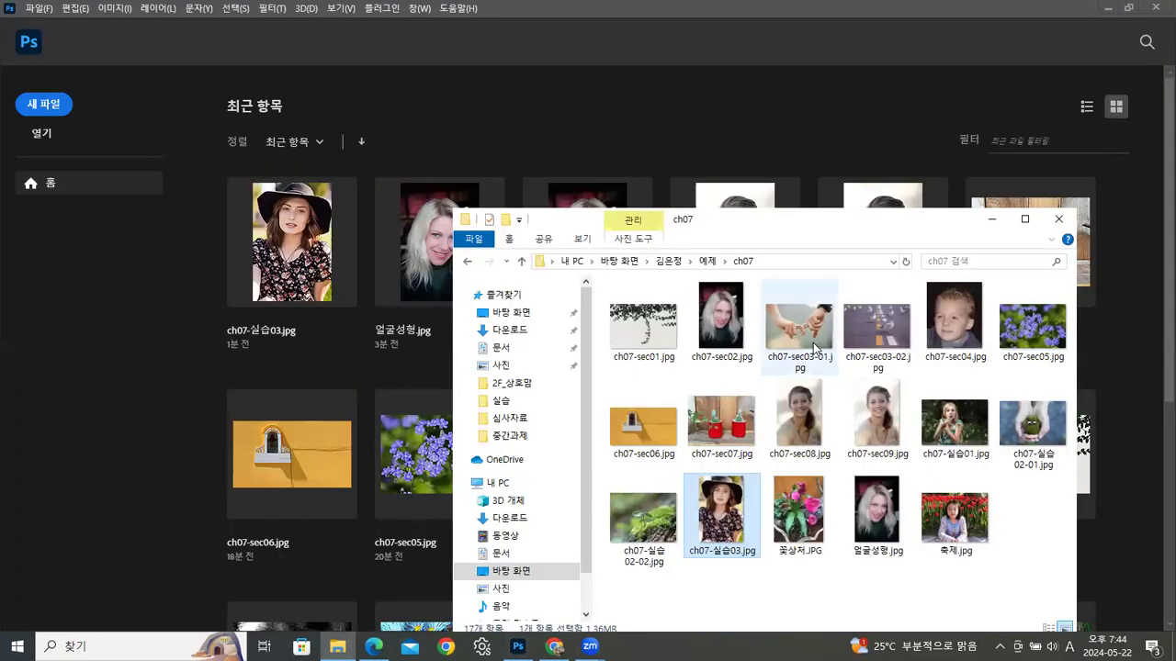
{"action": "left_click_drag", "start_coordinate": [806, 209], "coordinate": [806, 160]}
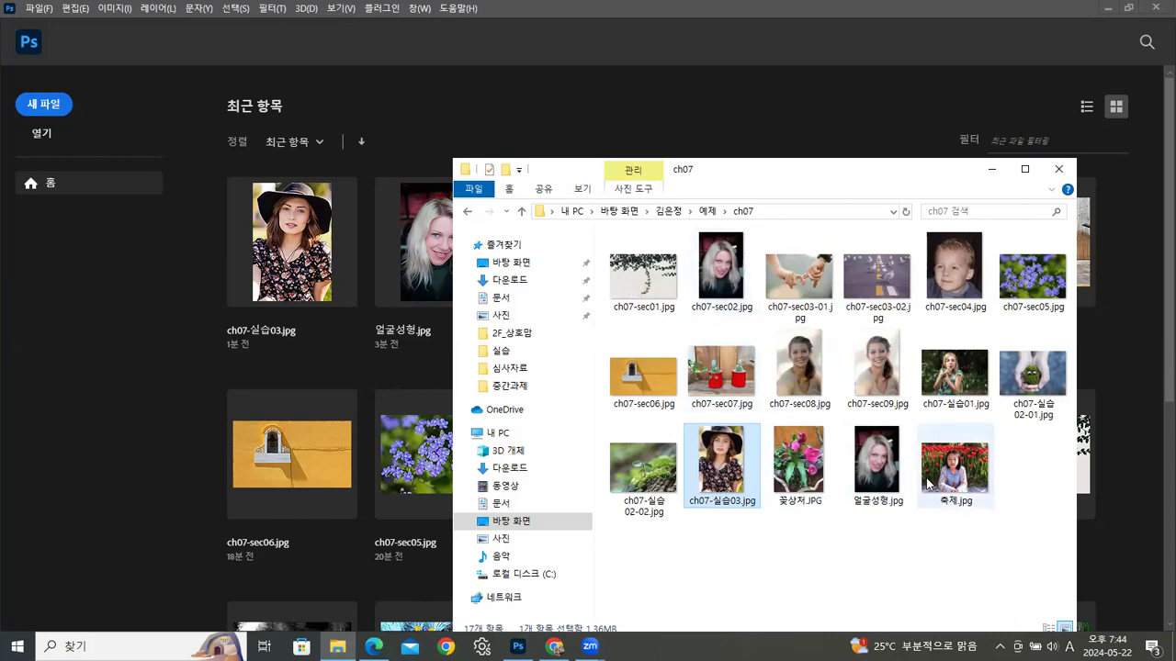
{"action": "left_click", "coordinate": [955, 397]}
{"action": "left_click_drag", "start_coordinate": [955, 380], "coordinate": [169, 454]}
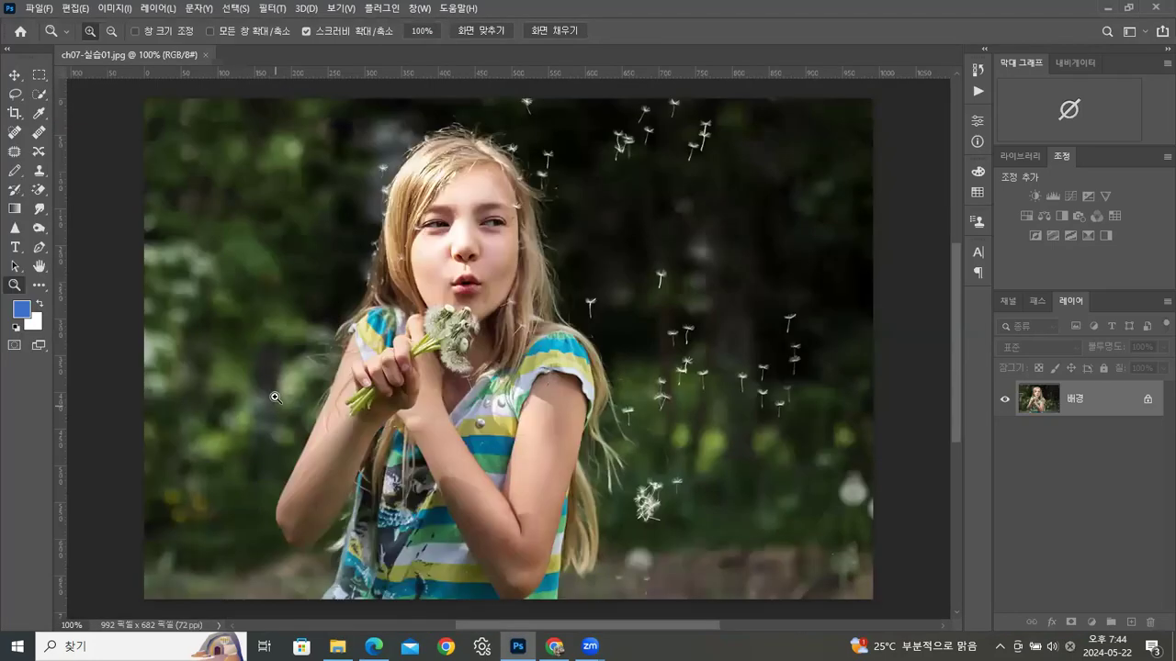
{"action": "left_click_drag", "start_coordinate": [171, 55], "coordinate": [385, 82]}
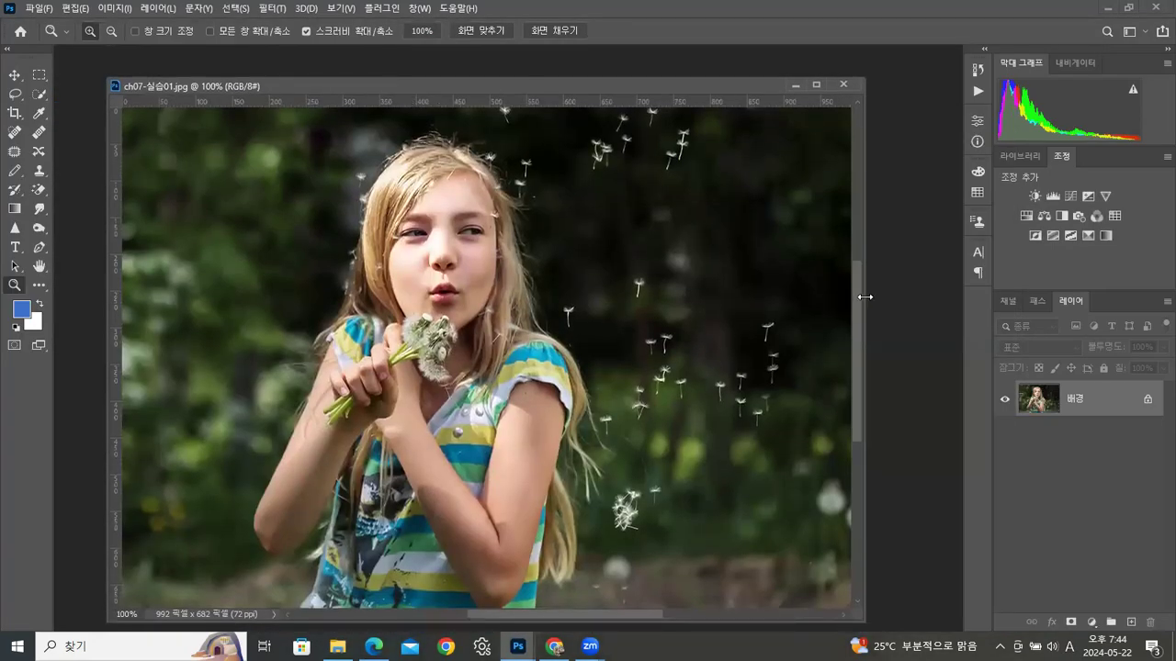
{"action": "left_click_drag", "start_coordinate": [867, 298], "coordinate": [979, 297]}
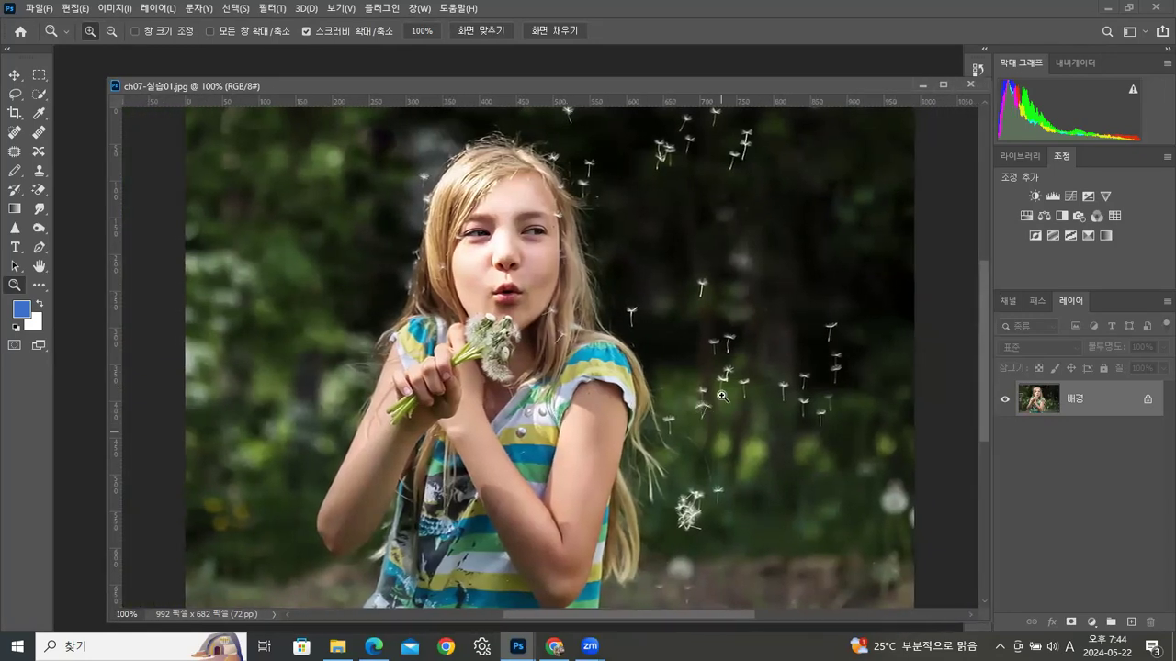
Step: Copy the group of floating dandelion seeds to the dark background behind the girl's back with the Patch tool and deselect
{"action": "left_click", "coordinate": [14, 152]}
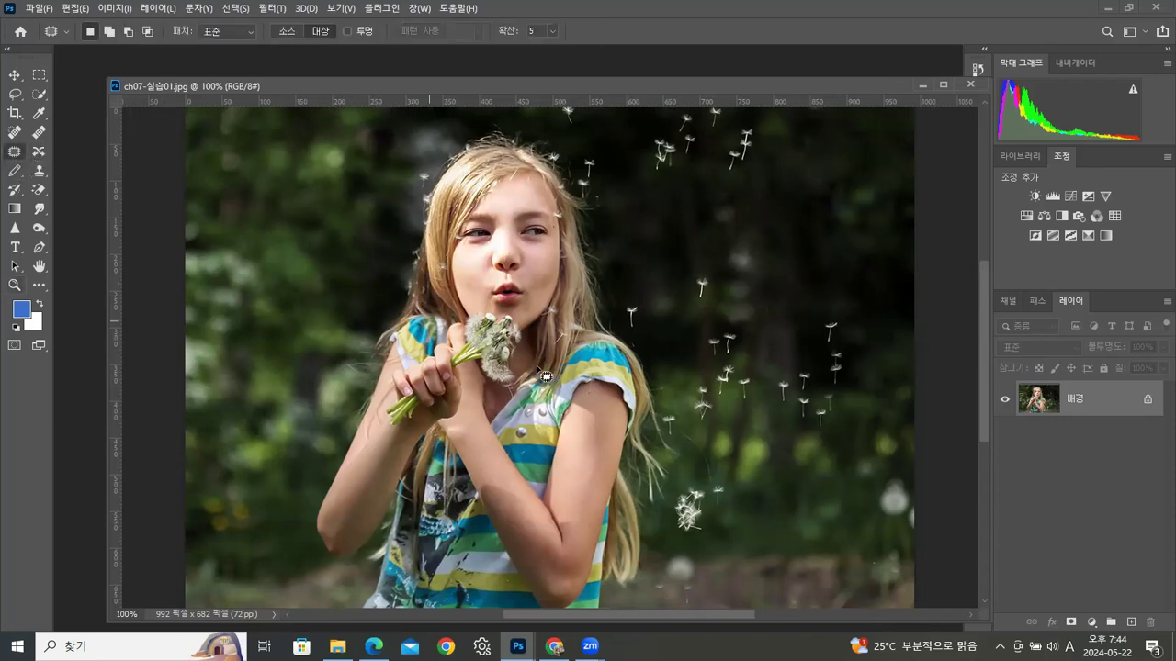
{"action": "left_click_drag", "start_coordinate": [706, 441], "coordinate": [696, 345]}
{"action": "mouse_move", "coordinate": [792, 321]}
{"action": "left_mouse_down"}
{"action": "mouse_move", "coordinate": [858, 400]}
{"action": "mouse_move", "coordinate": [792, 438]}
{"action": "mouse_move", "coordinate": [705, 439]}
{"action": "left_mouse_up"}
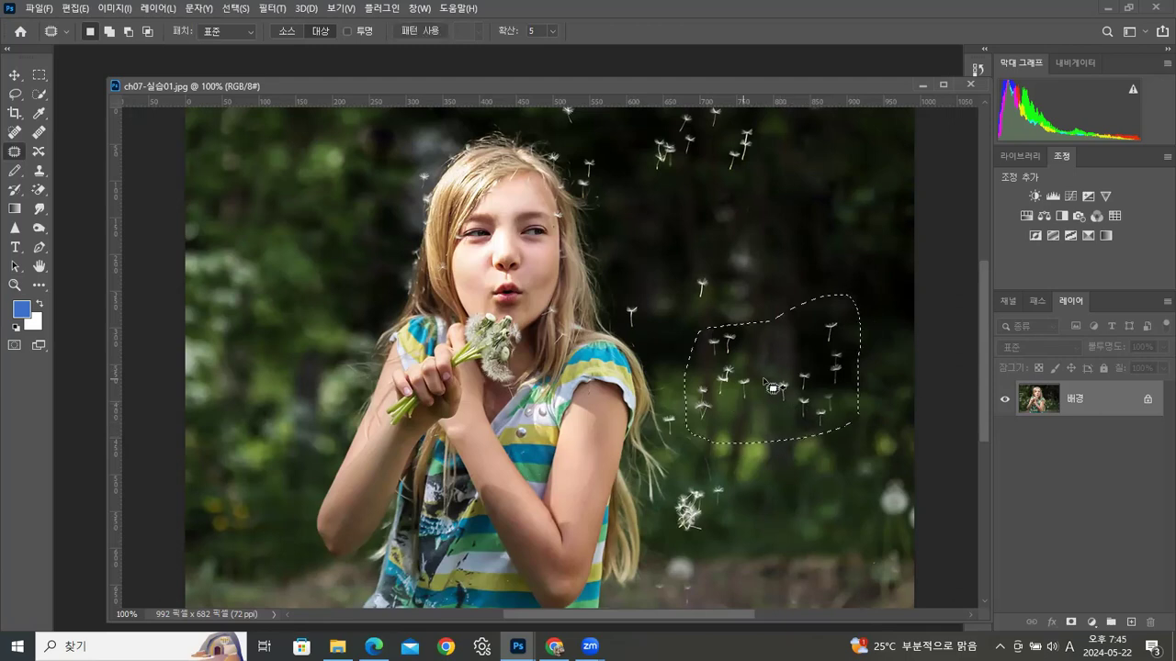
{"action": "left_click_drag", "start_coordinate": [722, 385], "coordinate": [247, 279]}
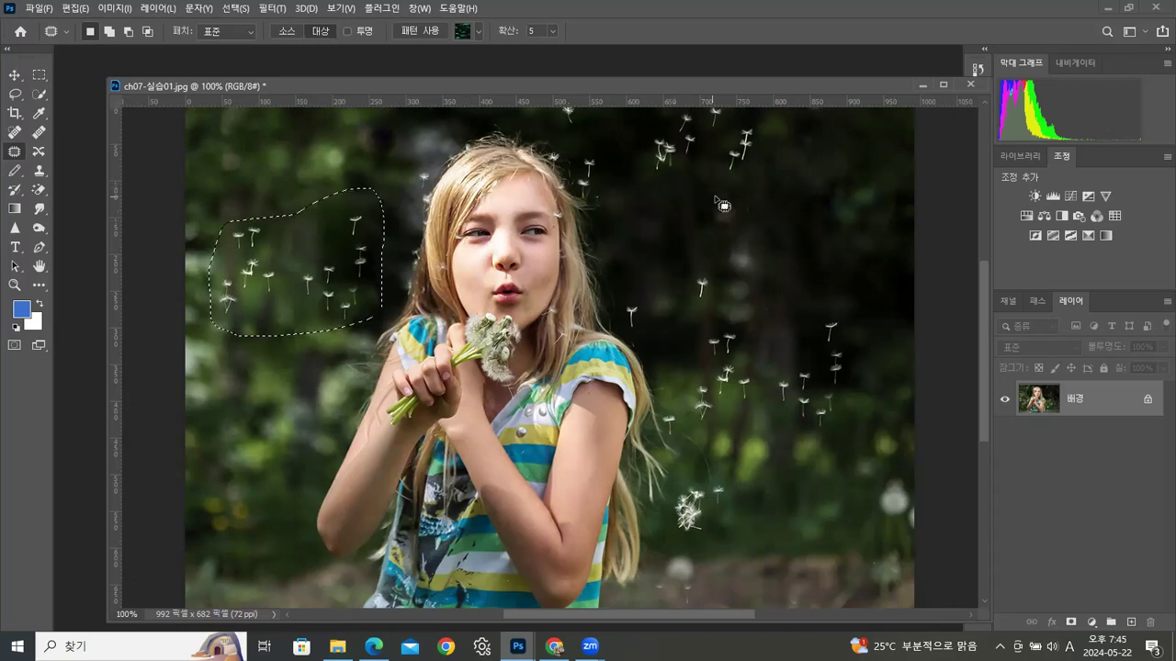
{"action": "left_click", "coordinate": [38, 75]}
{"action": "left_click", "coordinate": [289, 164]}
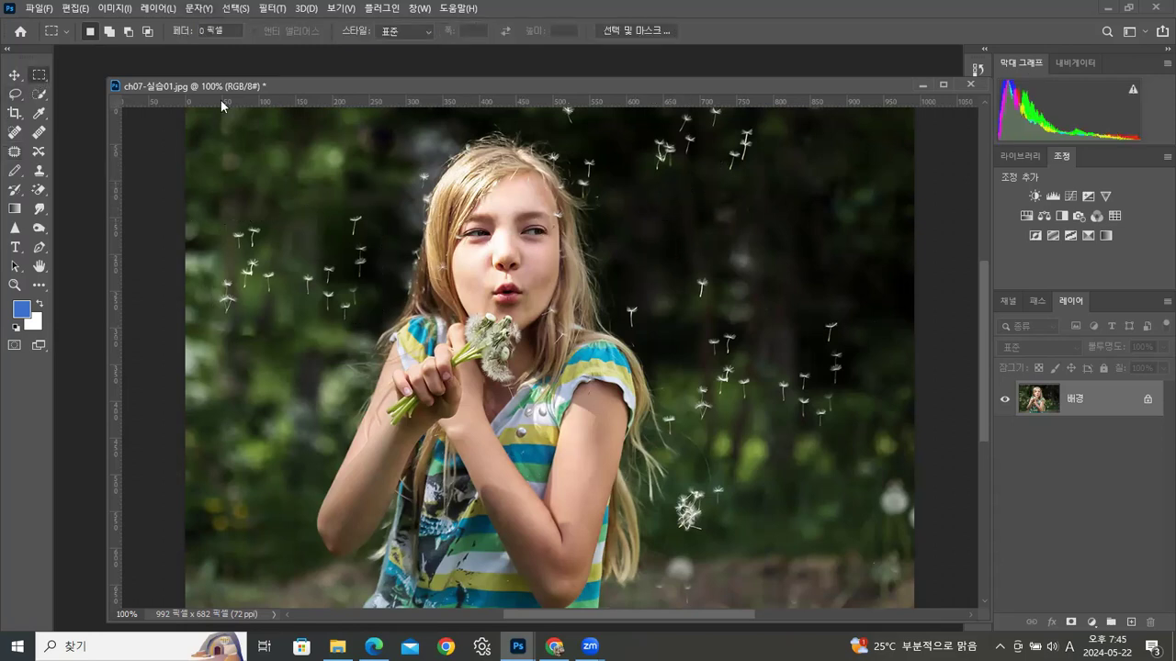
Step: Close ch07-실습01.jpg without saving the patched seeds
{"action": "left_click_drag", "start_coordinate": [782, 82], "coordinate": [749, 74]}
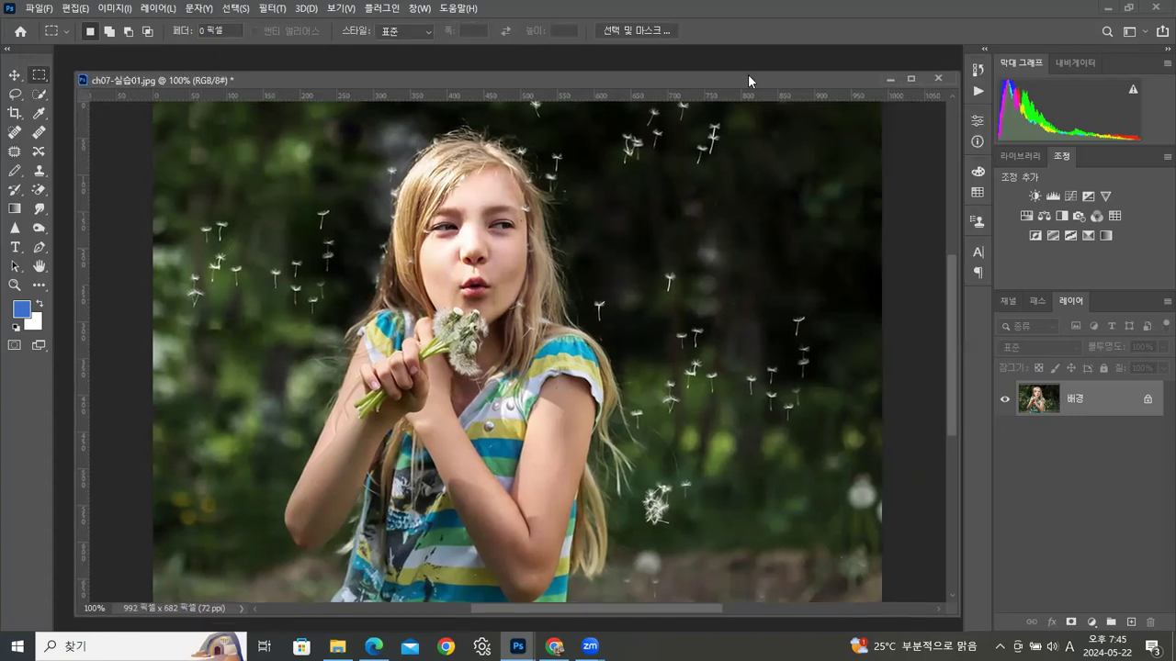
{"action": "left_click", "coordinate": [938, 78]}
{"action": "left_click", "coordinate": [624, 246]}
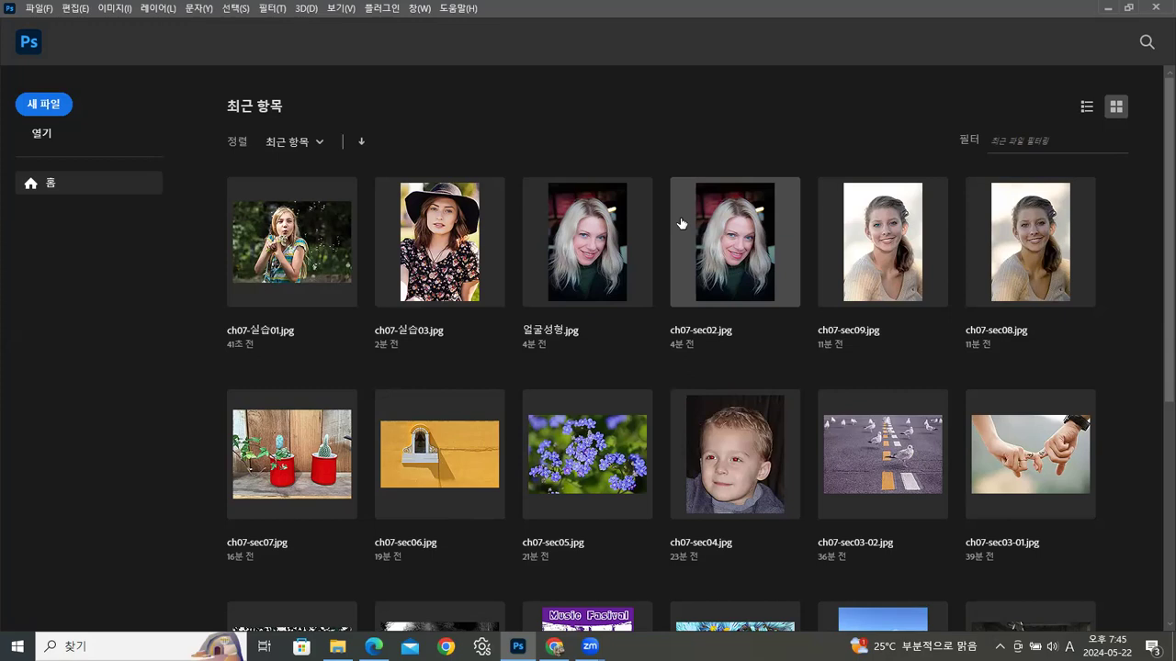
Step: Open ch07-실습02-01.jpg and ch07-실습02-02.jpg from the ch07 folder and float them as overlapping windows
{"action": "left_click", "coordinate": [338, 645]}
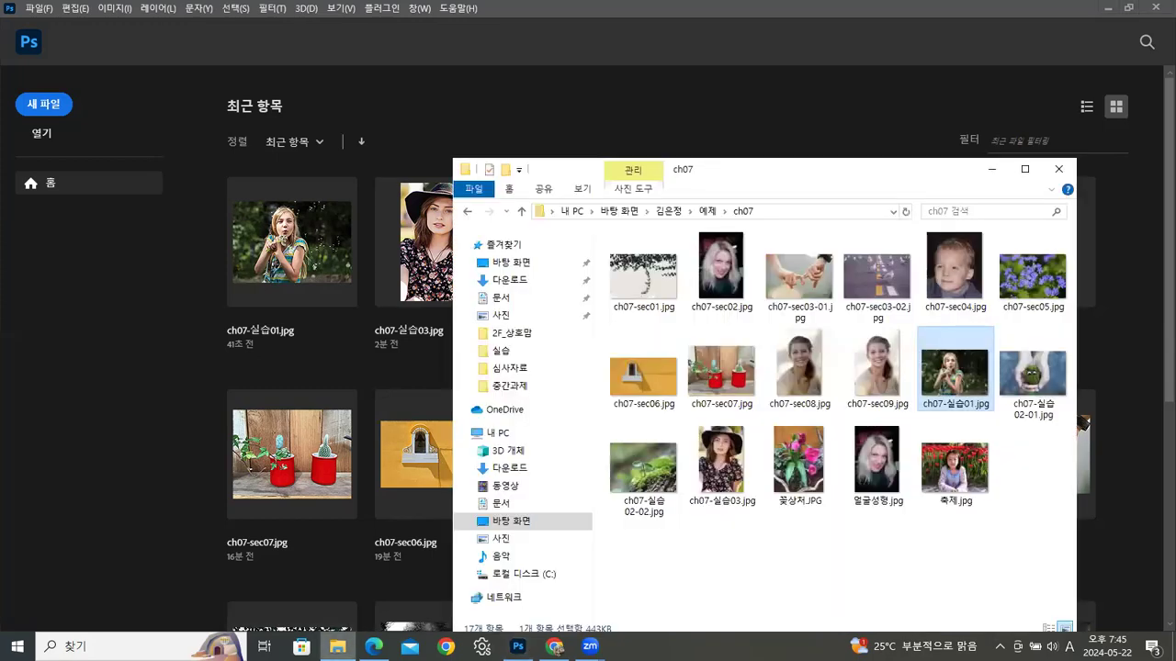
{"action": "left_click", "coordinate": [1037, 382]}
{"action": "left_click", "coordinate": [639, 472], "text": "ctrl"}
{"action": "left_click_drag", "start_coordinate": [639, 472], "coordinate": [124, 442]}
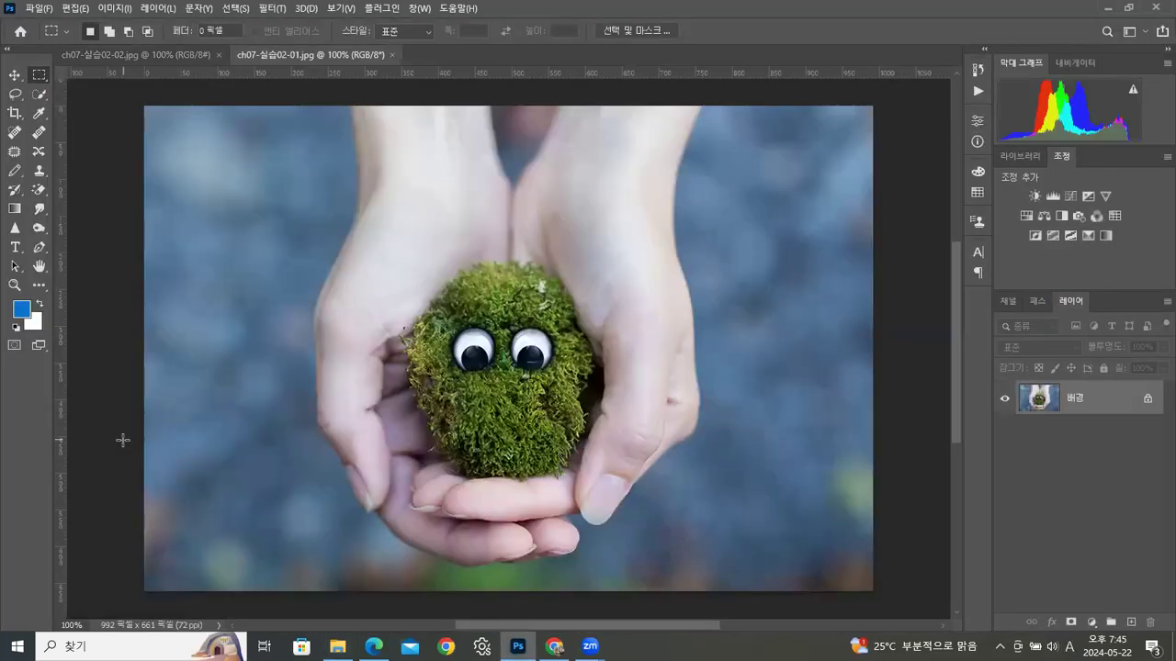
{"action": "left_click_drag", "start_coordinate": [174, 51], "coordinate": [505, 97]}
{"action": "left_click", "coordinate": [215, 227]}
{"action": "left_click_drag", "start_coordinate": [327, 140], "coordinate": [335, 142]}
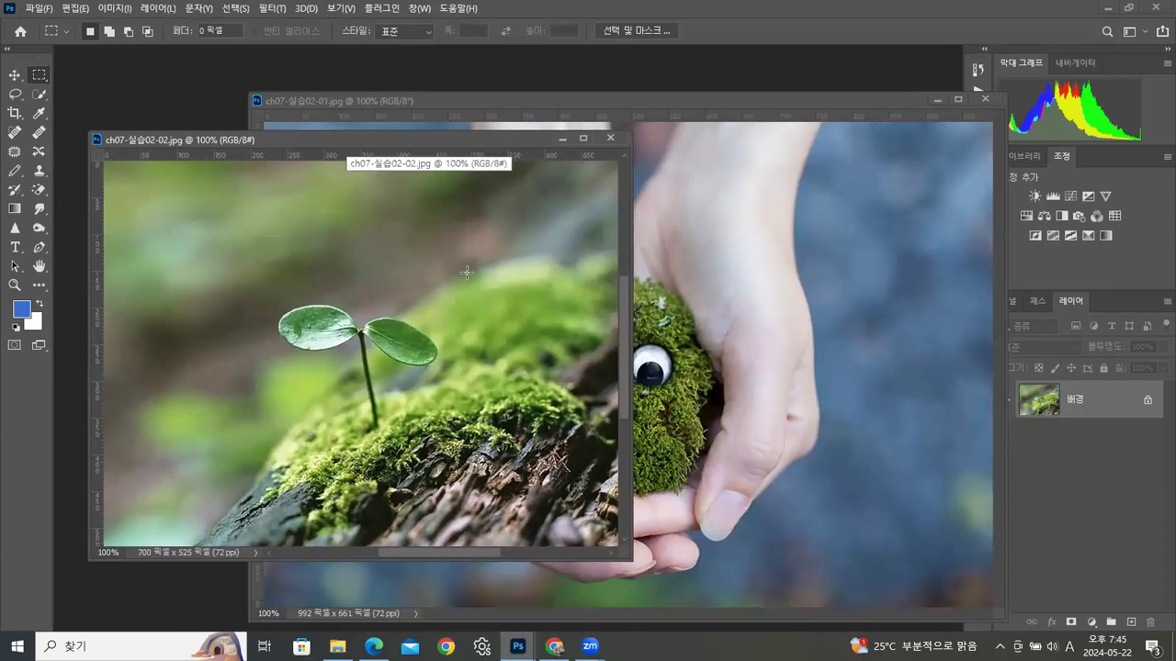
Step: Cover both googly eyes on the moss ball in ch07-실습02-01.jpg with moss using the Patch tool and deselect
{"action": "left_click", "coordinate": [658, 354]}
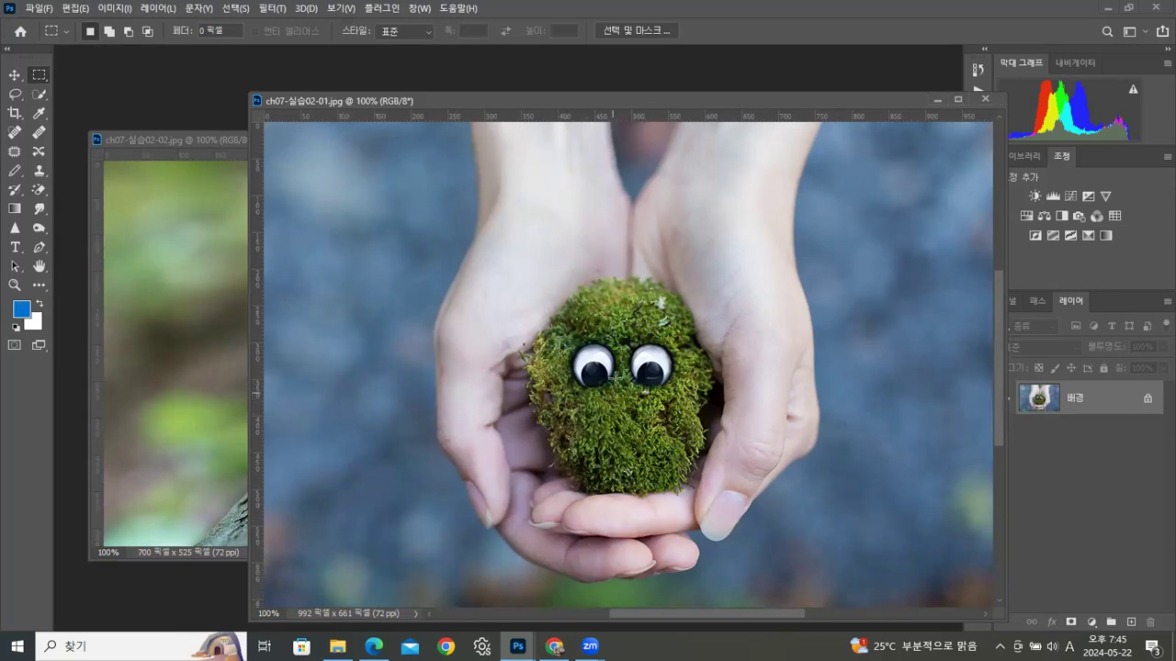
{"action": "left_click", "coordinate": [15, 152]}
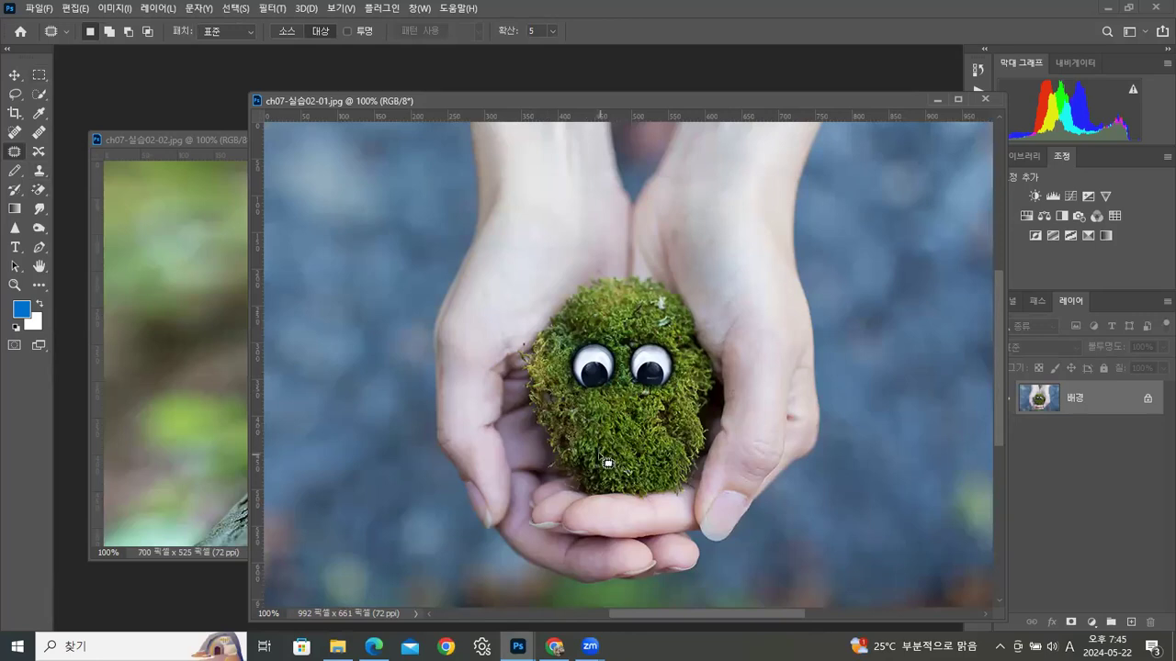
{"action": "left_click_drag", "start_coordinate": [617, 460], "coordinate": [606, 459]}
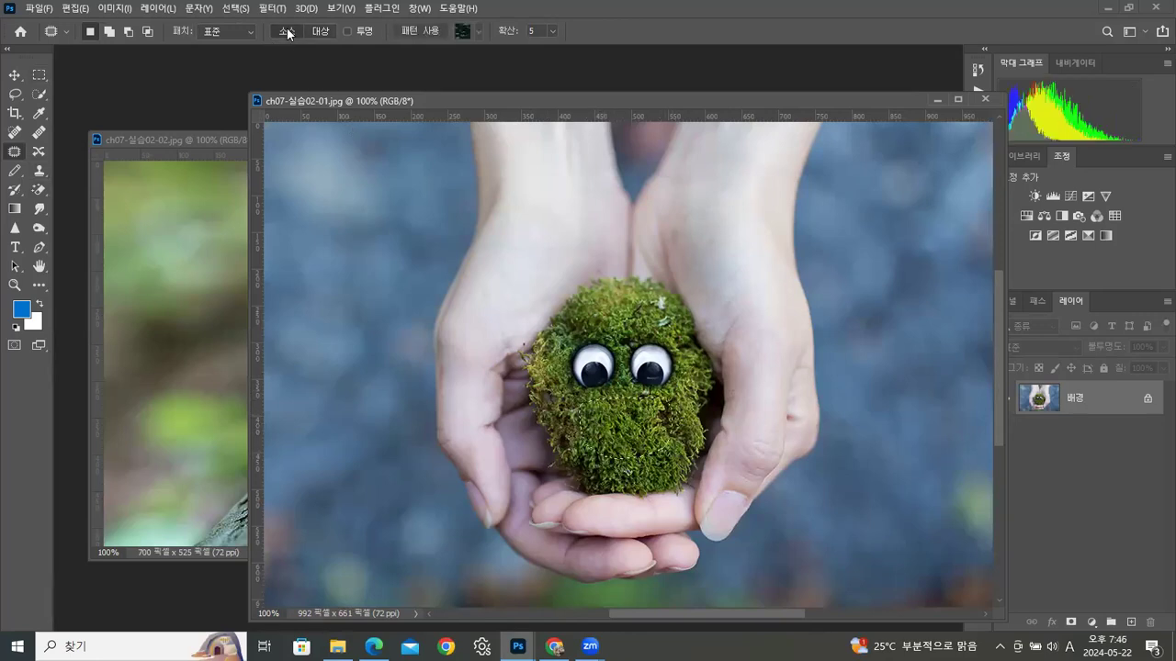
{"action": "left_click_drag", "start_coordinate": [614, 427], "coordinate": [595, 378]}
{"action": "left_click_drag", "start_coordinate": [617, 440], "coordinate": [654, 374]}
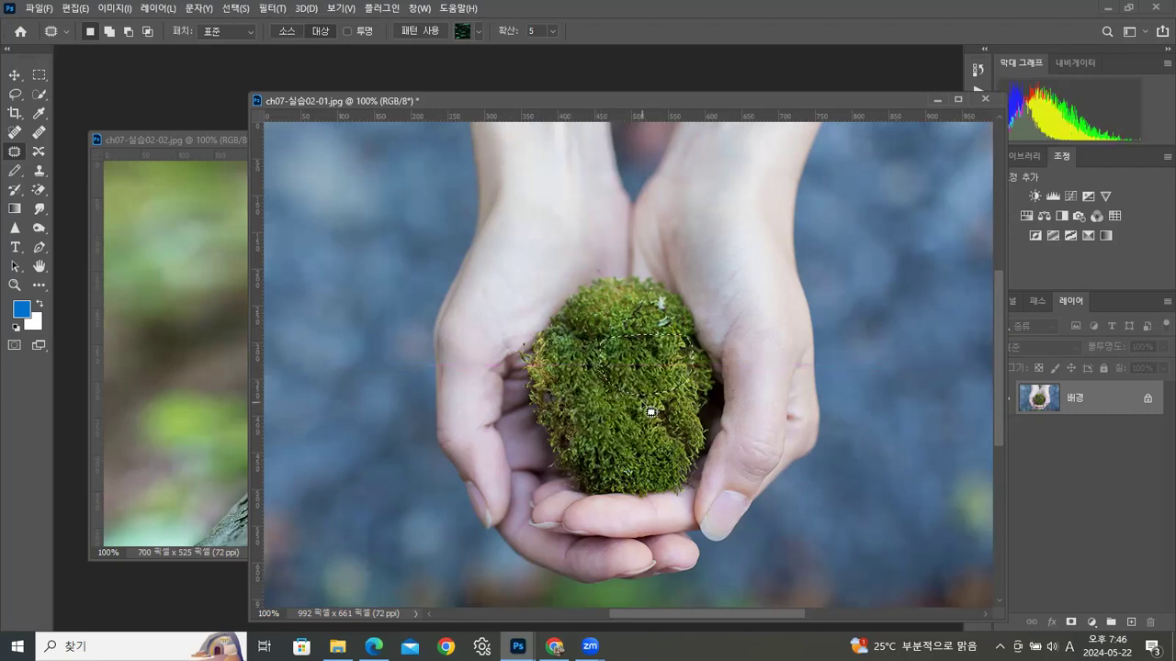
{"action": "key", "text": "ctrl+d"}
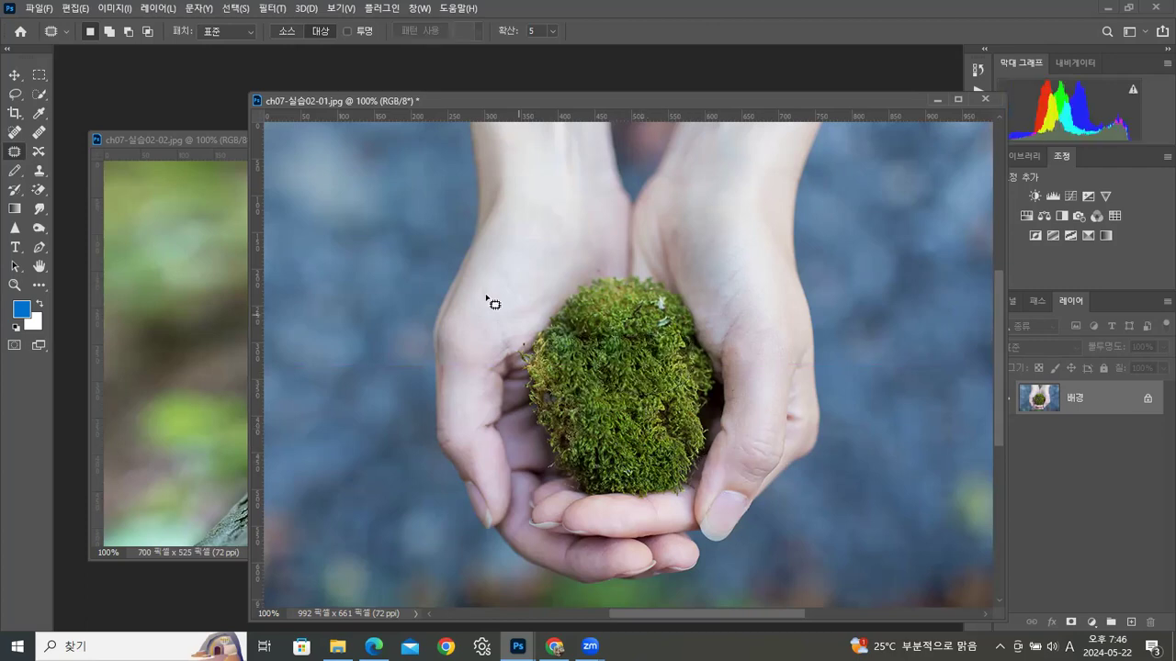
Step: Clone both sprout leaves from ch07-실습02-02.jpg onto the moss ball in ch07-실습02-01.jpg with the Clone Stamp tool
{"action": "left_click_drag", "start_coordinate": [532, 102], "coordinate": [553, 101]}
{"action": "left_click", "coordinate": [194, 248]}
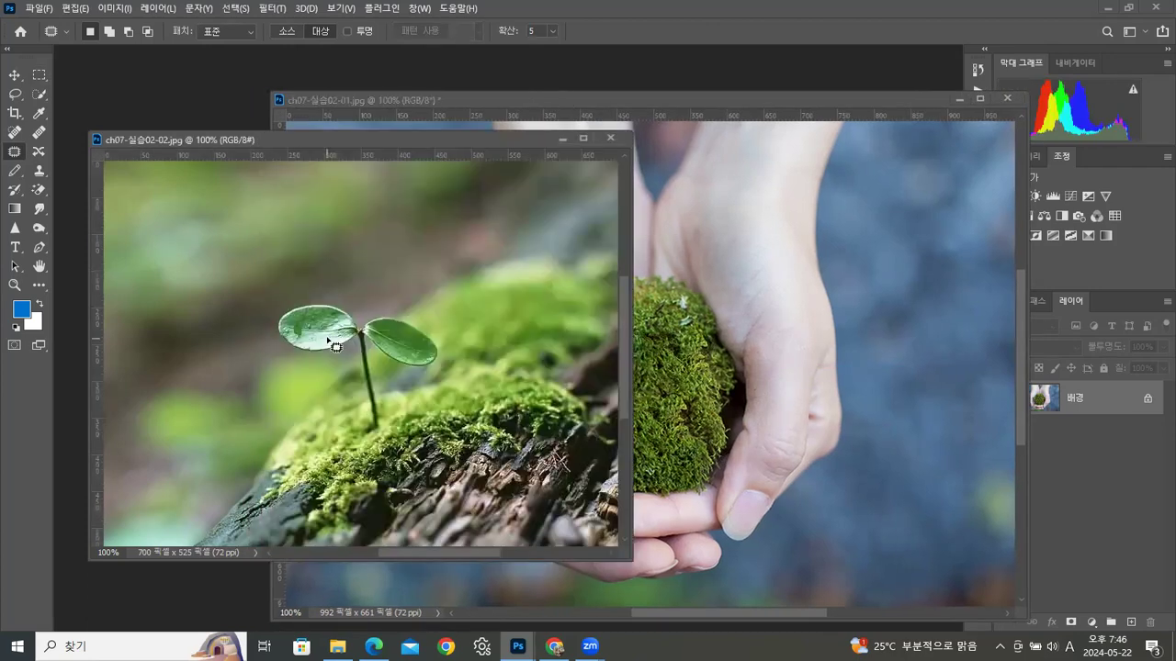
{"action": "left_click", "coordinate": [39, 171]}
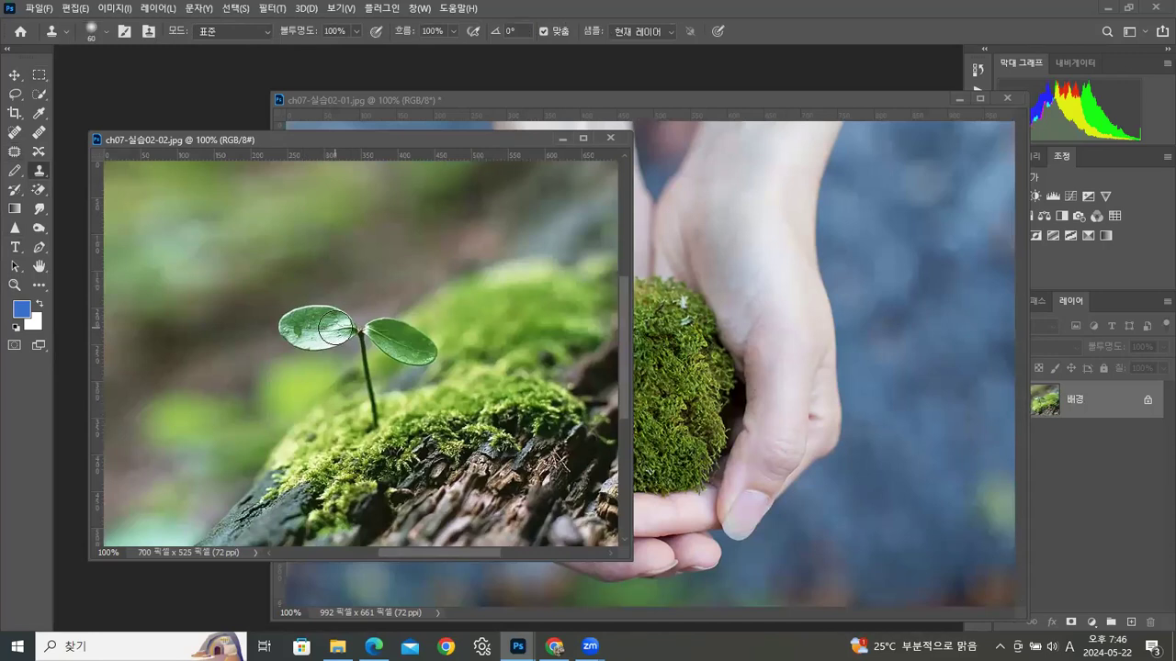
{"action": "left_click", "coordinate": [738, 100]}
{"action": "left_click", "coordinate": [634, 341]}
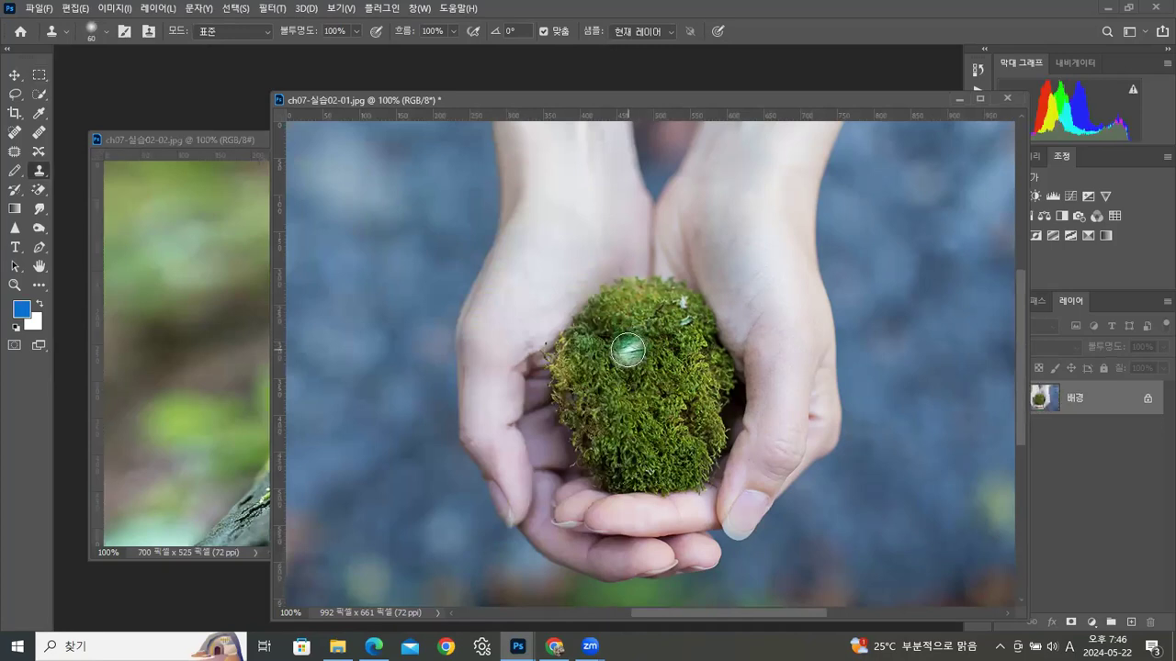
{"action": "mouse_move", "coordinate": [629, 352]}
{"action": "left_mouse_down"}
{"action": "mouse_move", "coordinate": [586, 354]}
{"action": "mouse_move", "coordinate": [691, 352]}
{"action": "mouse_move", "coordinate": [704, 360]}
{"action": "mouse_move", "coordinate": [691, 370]}
{"action": "mouse_move", "coordinate": [713, 370]}
{"action": "mouse_move", "coordinate": [702, 379]}
{"action": "mouse_move", "coordinate": [717, 374]}
{"action": "left_mouse_up"}
{"action": "key", "text": "bracketleft"}
{"action": "key", "text": "bracketleft"}
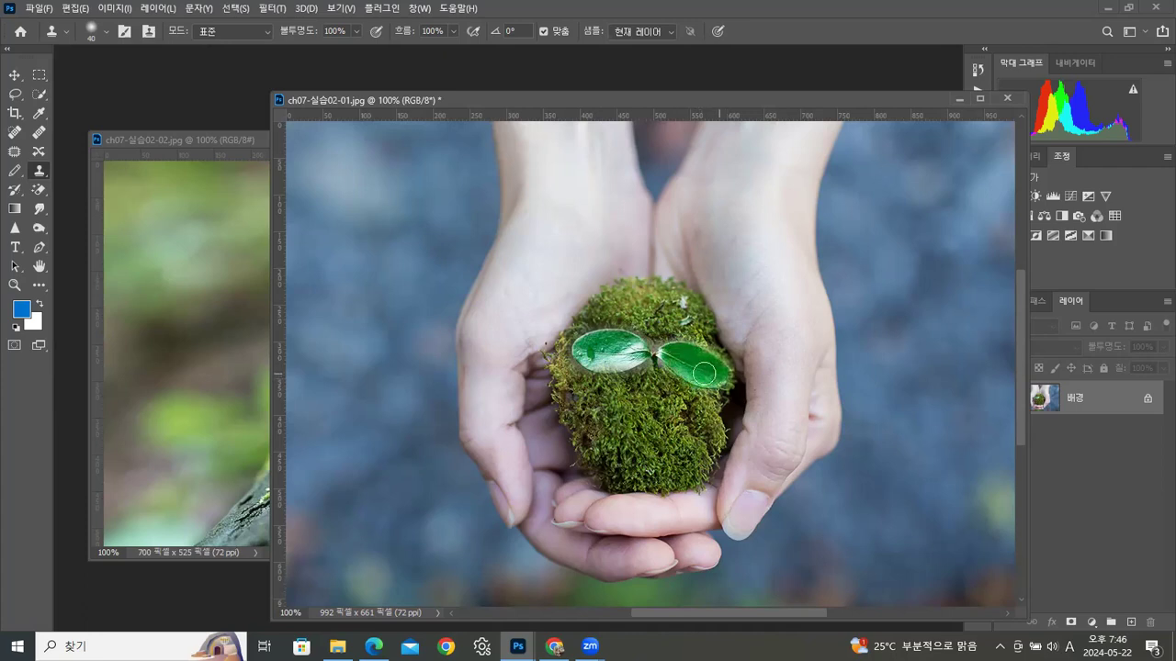
Step: Reduce the Clone Stamp brush size to 15 and clone the sprout's stem below the two leaves
{"action": "key", "text": "bracketleft"}
{"action": "key", "text": "bracketleft"}
{"action": "key", "text": "bracketleft"}
{"action": "key", "text": "bracketleft"}
{"action": "key", "text": "bracketleft"}
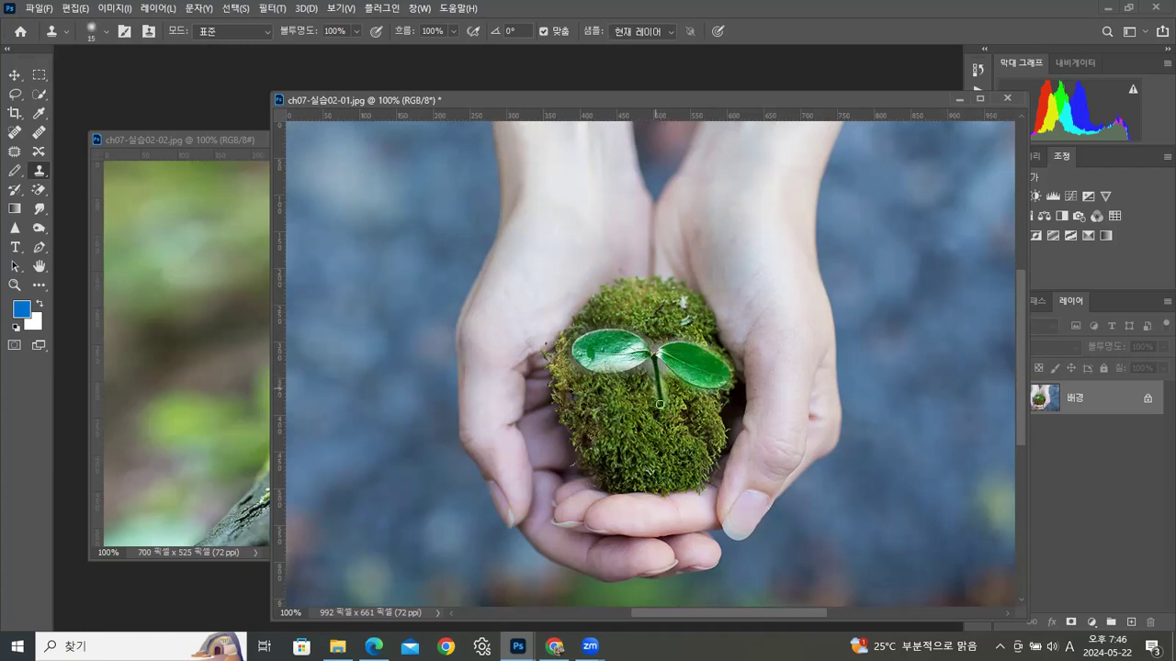
Step: Close ch07-실습02-02.jpg and move the ch07-실습02-01.jpg window back to the middle of the workspace
{"action": "left_click_drag", "start_coordinate": [642, 101], "coordinate": [810, 86]}
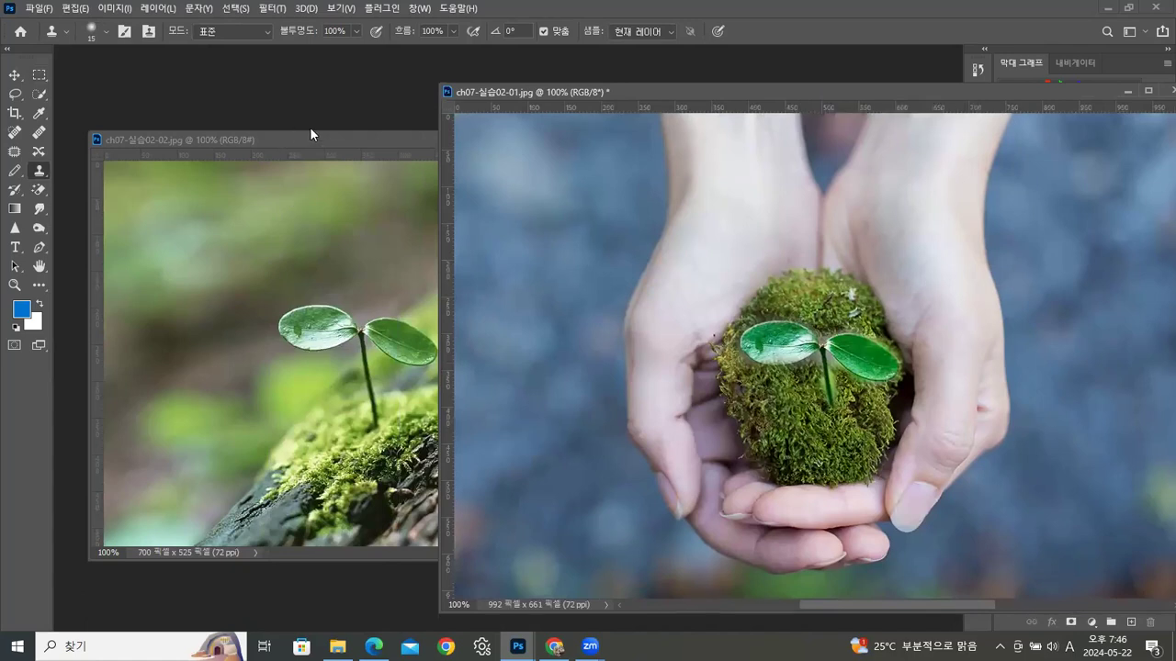
{"action": "left_click", "coordinate": [312, 139]}
{"action": "left_click", "coordinate": [609, 138]}
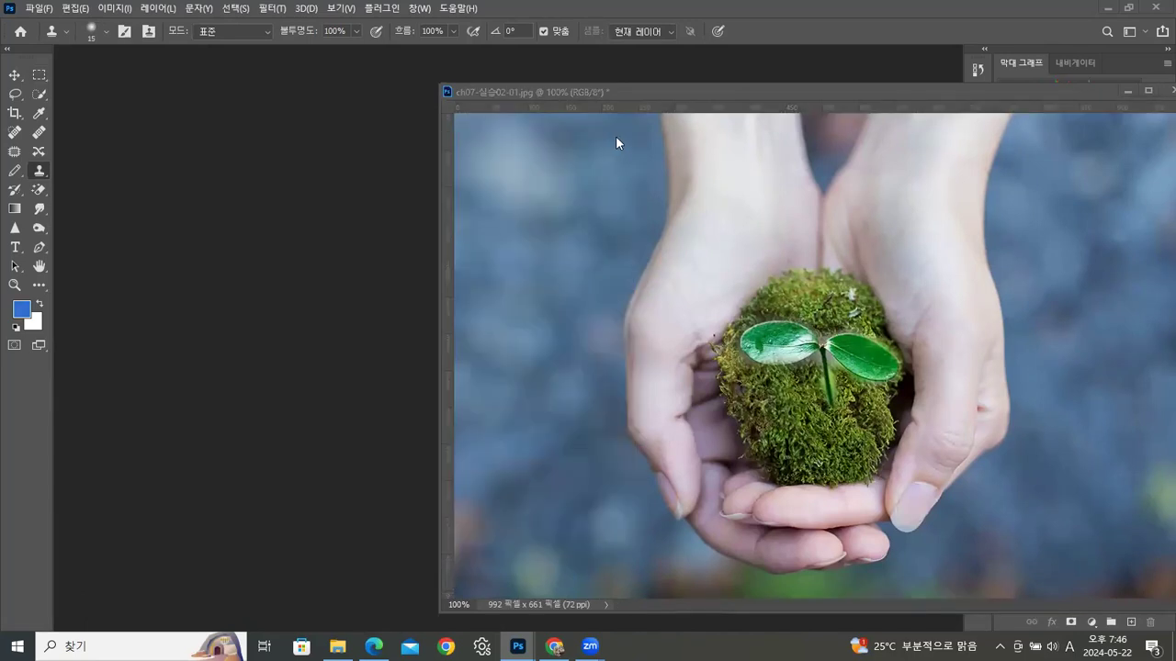
{"action": "left_click_drag", "start_coordinate": [828, 88], "coordinate": [569, 78]}
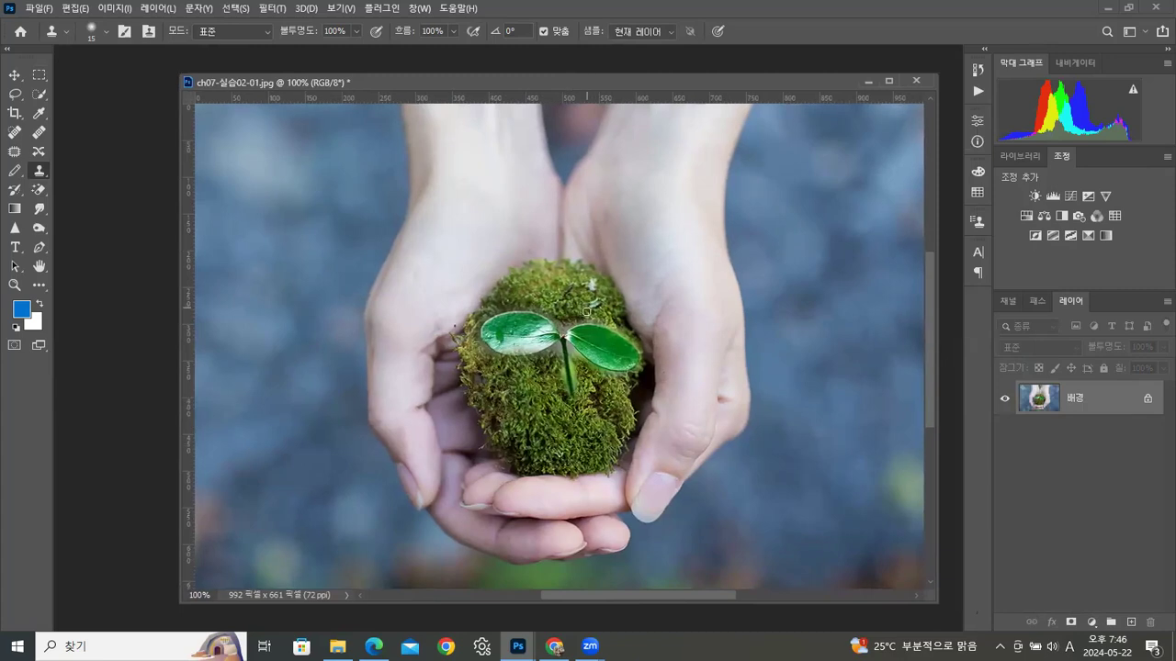
Step: Switch to the Rectangular Marquee tool and step the image history back before the last Clone Stamp stroke
{"action": "left_click", "coordinate": [35, 78]}
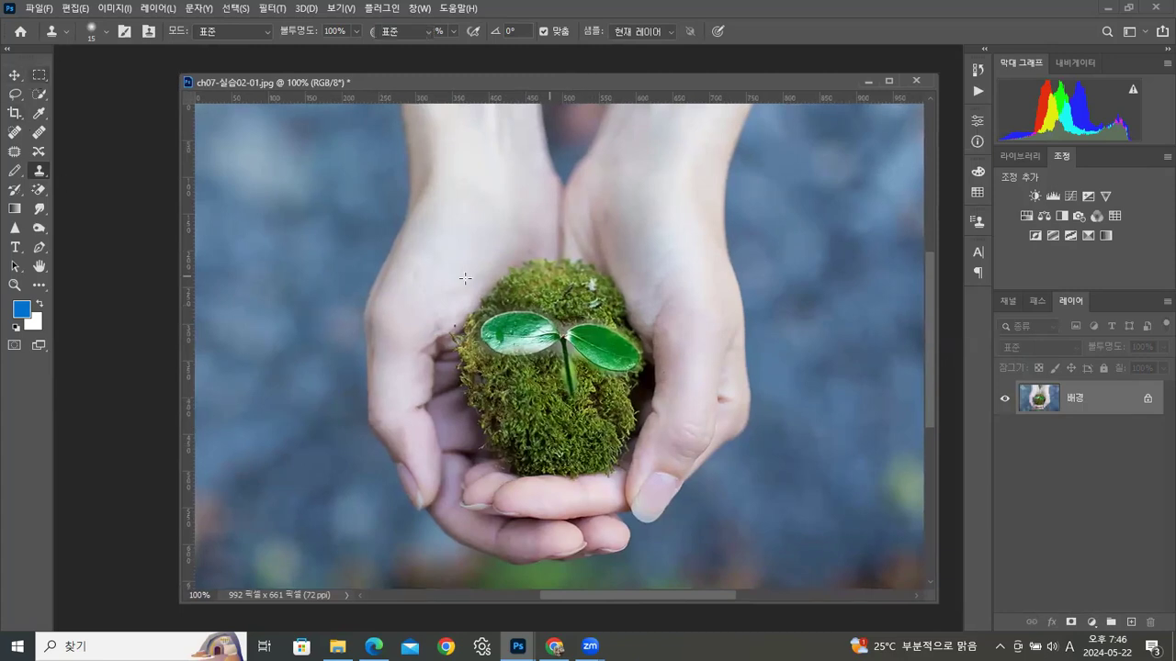
{"action": "left_click", "coordinate": [977, 71]}
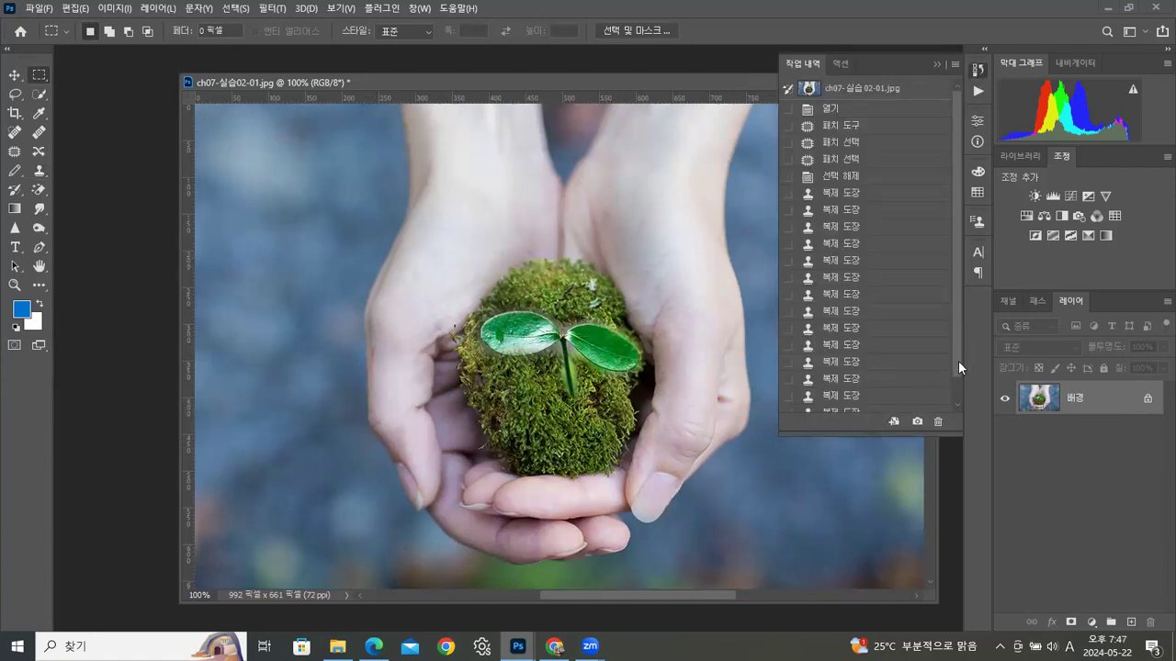
{"action": "scroll", "coordinate": [958, 368], "scroll_direction": "down", "scroll_amount": 1}
{"action": "left_click", "coordinate": [878, 384]}
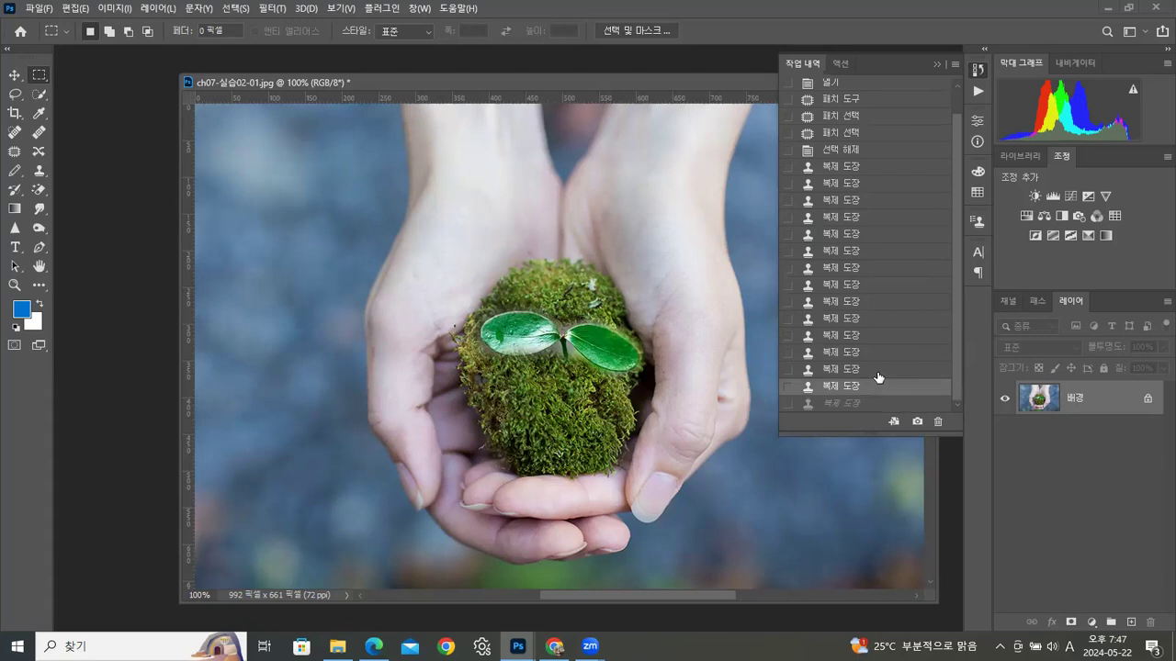
{"action": "left_click", "coordinate": [869, 404]}
{"action": "left_click", "coordinate": [868, 388]}
{"action": "left_click_drag", "start_coordinate": [708, 80], "coordinate": [625, 68]}
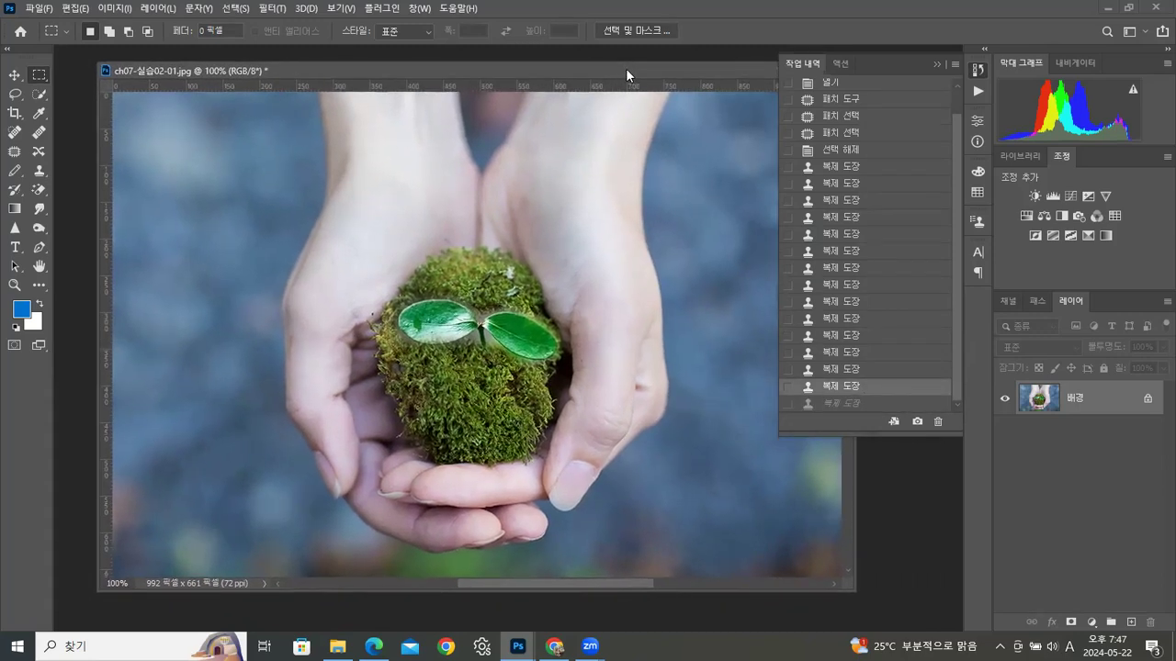
Step: Start saving a copy of the retouched moss ball image and browse to the 실습 folder
{"action": "left_click", "coordinate": [39, 8]}
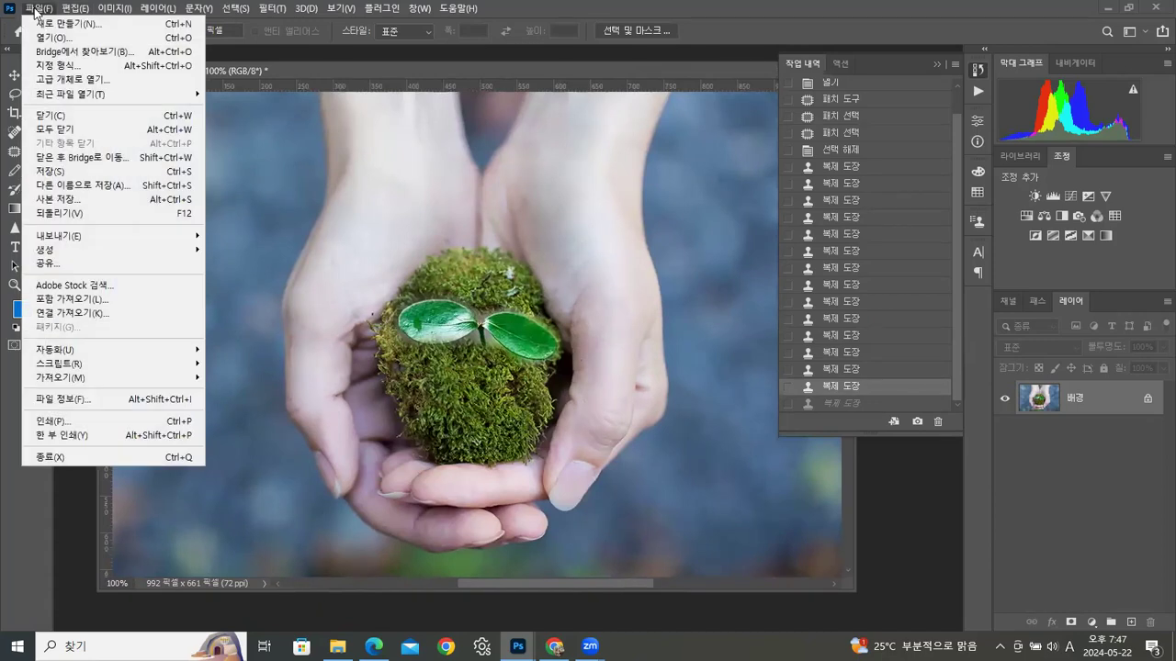
{"action": "left_click", "coordinate": [67, 201]}
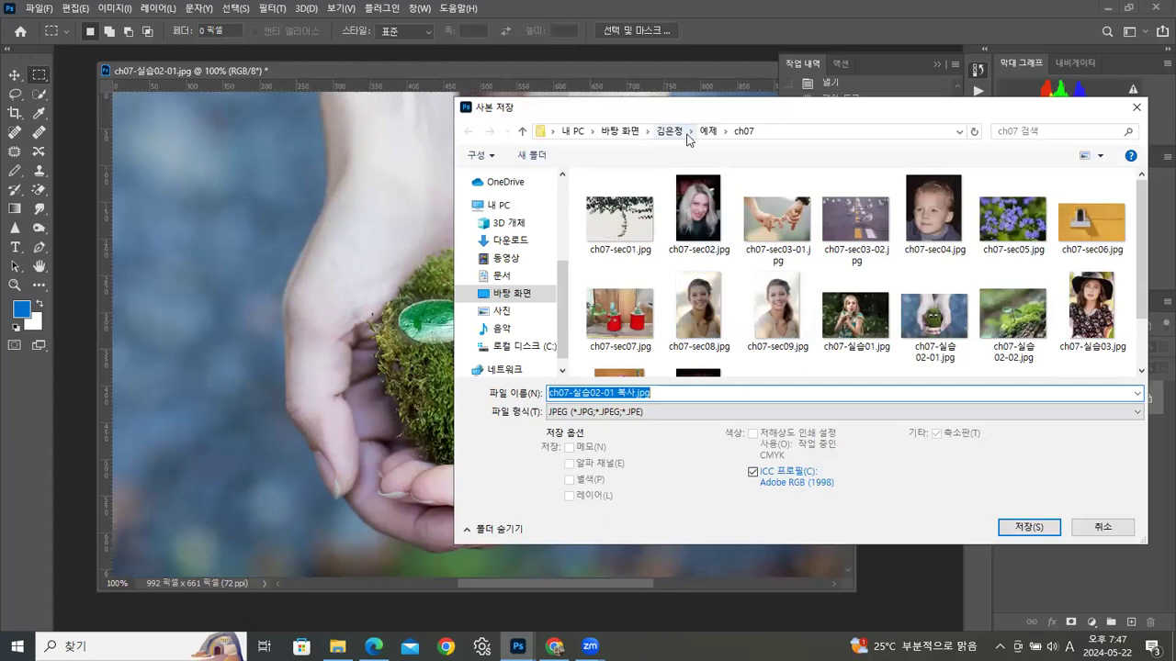
{"action": "left_click", "coordinate": [681, 134]}
{"action": "left_click", "coordinate": [613, 200]}
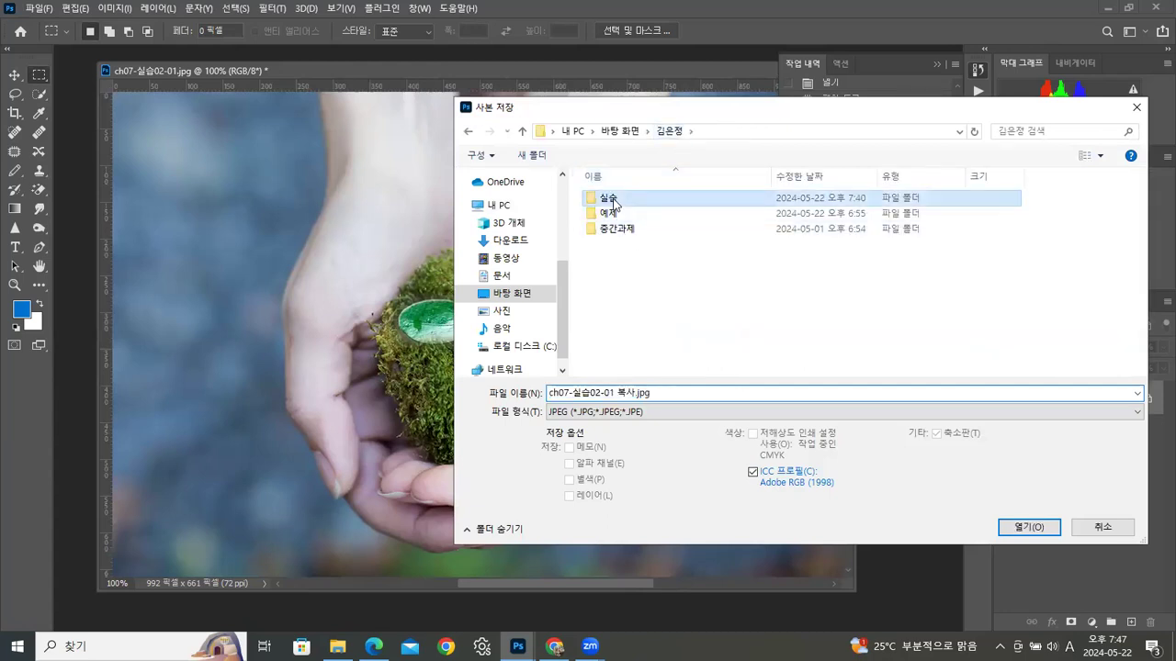
{"action": "double_click", "coordinate": [614, 201]}
{"action": "left_click_drag", "start_coordinate": [1144, 226], "coordinate": [1152, 366]}
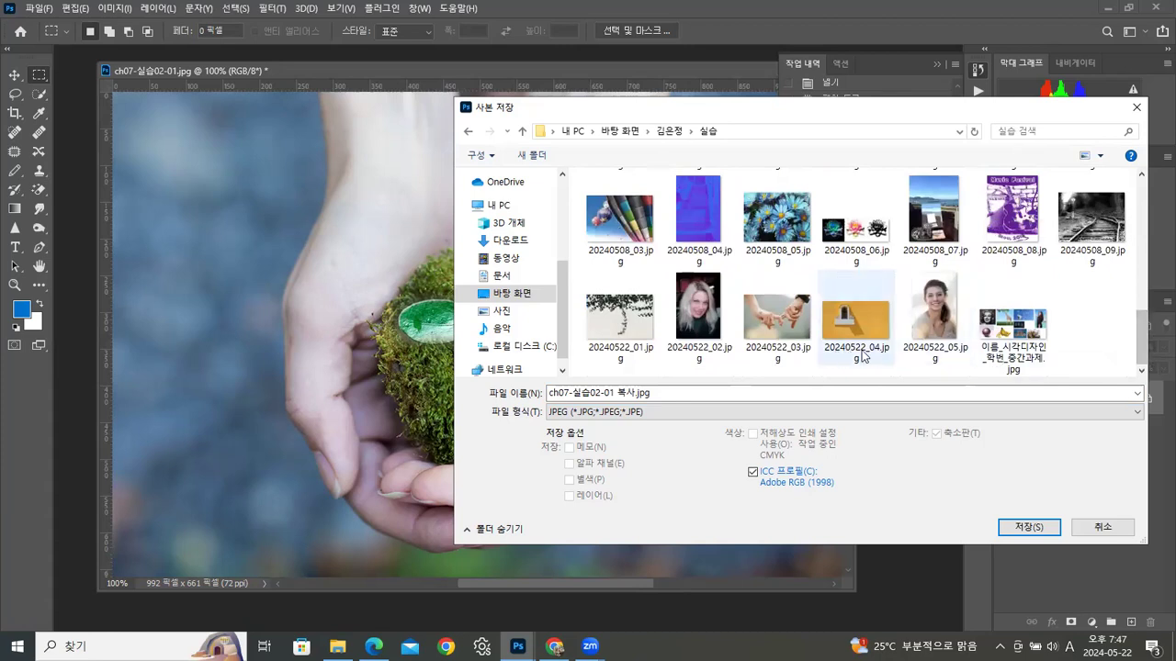
Step: Save the copy under the name 20240522_06.jpg with JPEG quality 12
{"action": "left_click", "coordinate": [951, 353]}
{"action": "left_click", "coordinate": [608, 392]}
{"action": "left_click", "coordinate": [606, 395]}
{"action": "key", "text": "BackSpace"}
{"action": "type", "text": "6"}
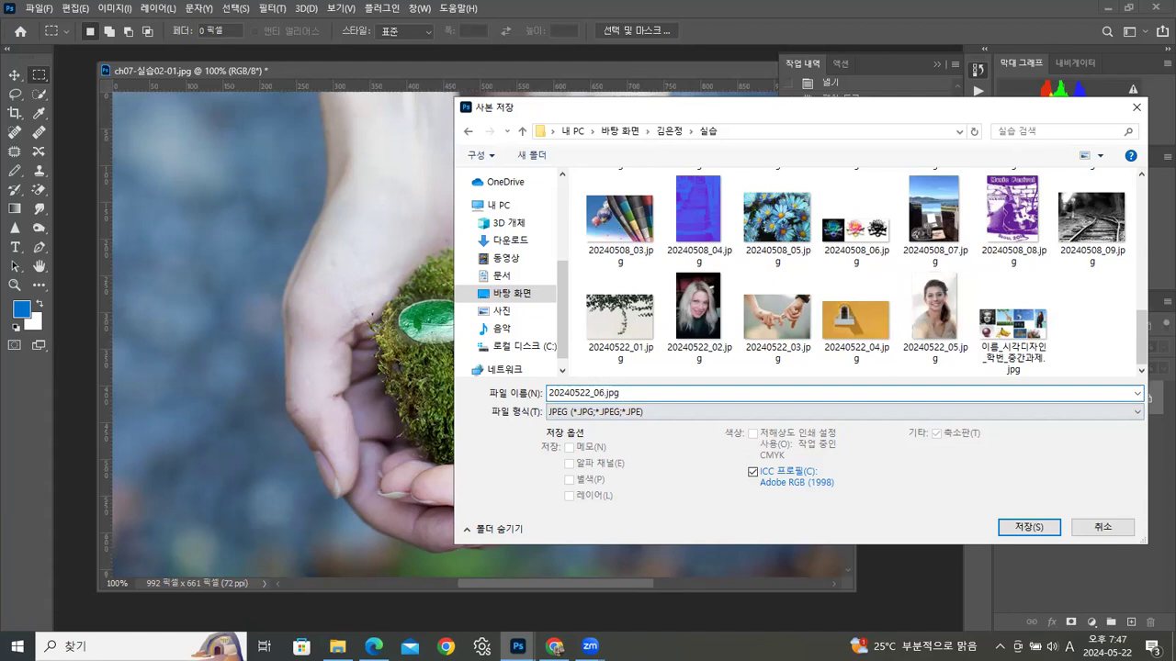
{"action": "left_click", "coordinate": [1036, 527]}
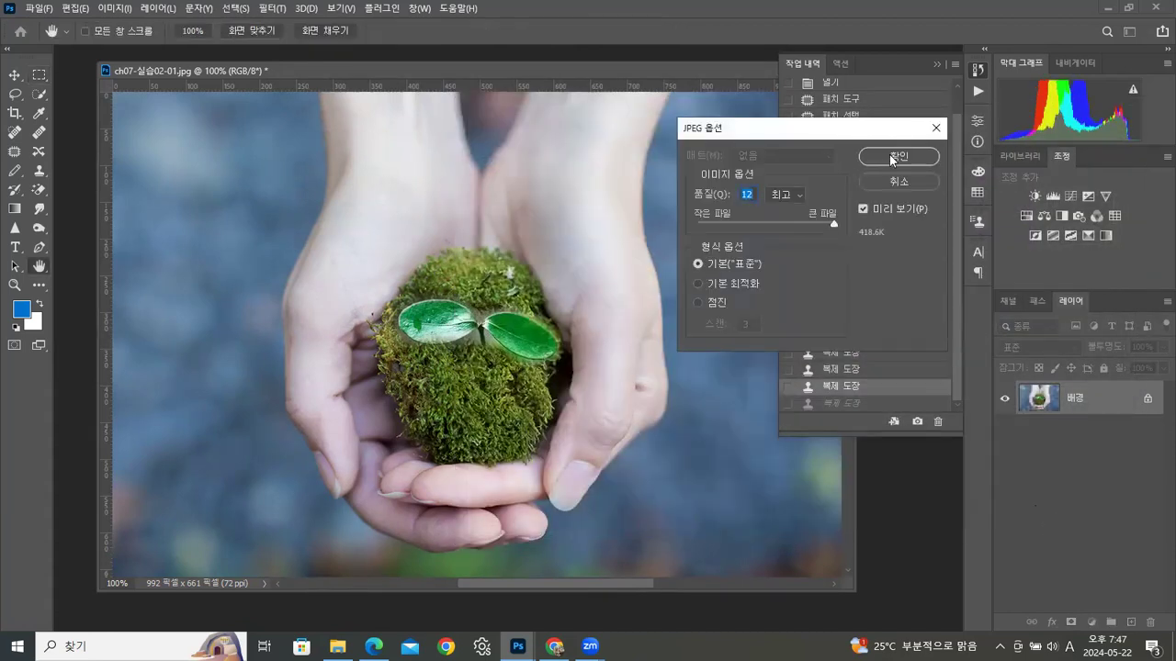
{"action": "left_click", "coordinate": [901, 157]}
Step: Collapse the history list and close ch07-실습02-01.jpg without saving changes to the original
{"action": "left_click", "coordinate": [936, 65]}
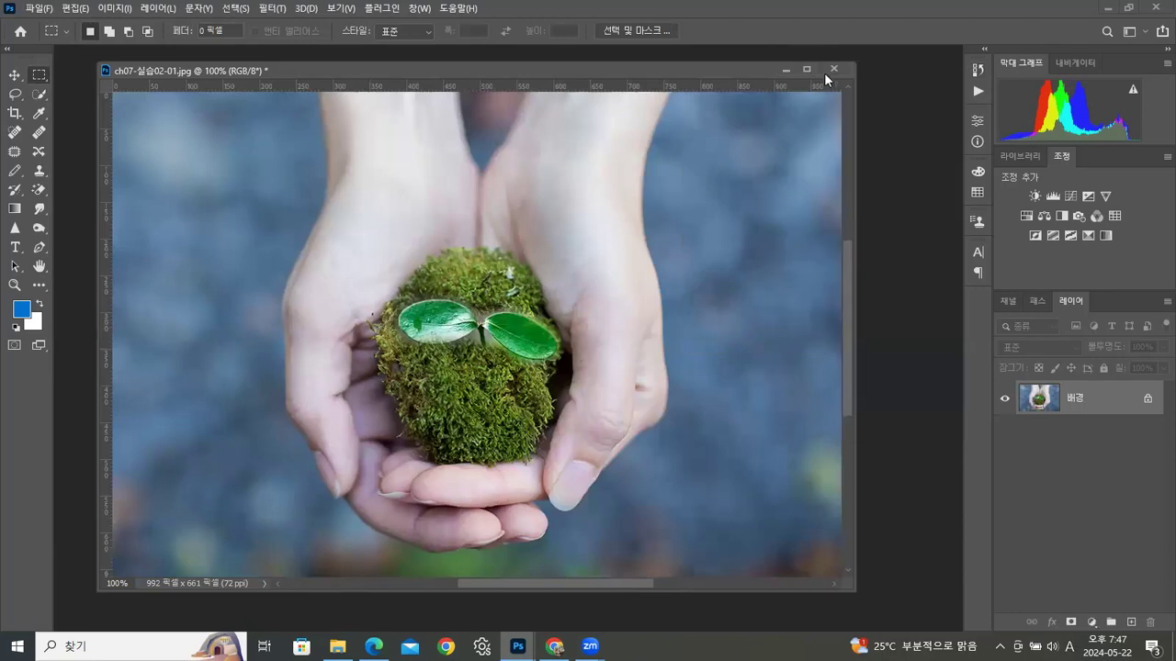
{"action": "left_click", "coordinate": [836, 70]}
{"action": "left_click", "coordinate": [639, 251]}
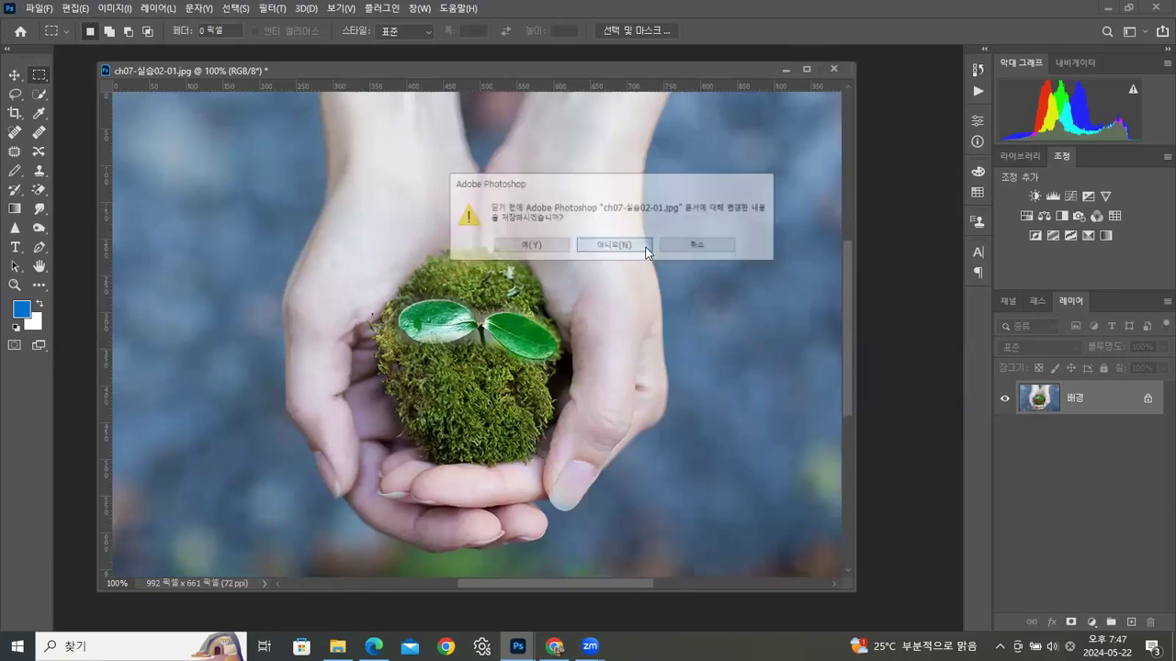
Step: Open 꽃상처.JPG from the ch07 folder in a floating window to view the scratched flowers, and close it
{"action": "key", "text": "alt+Tab"}
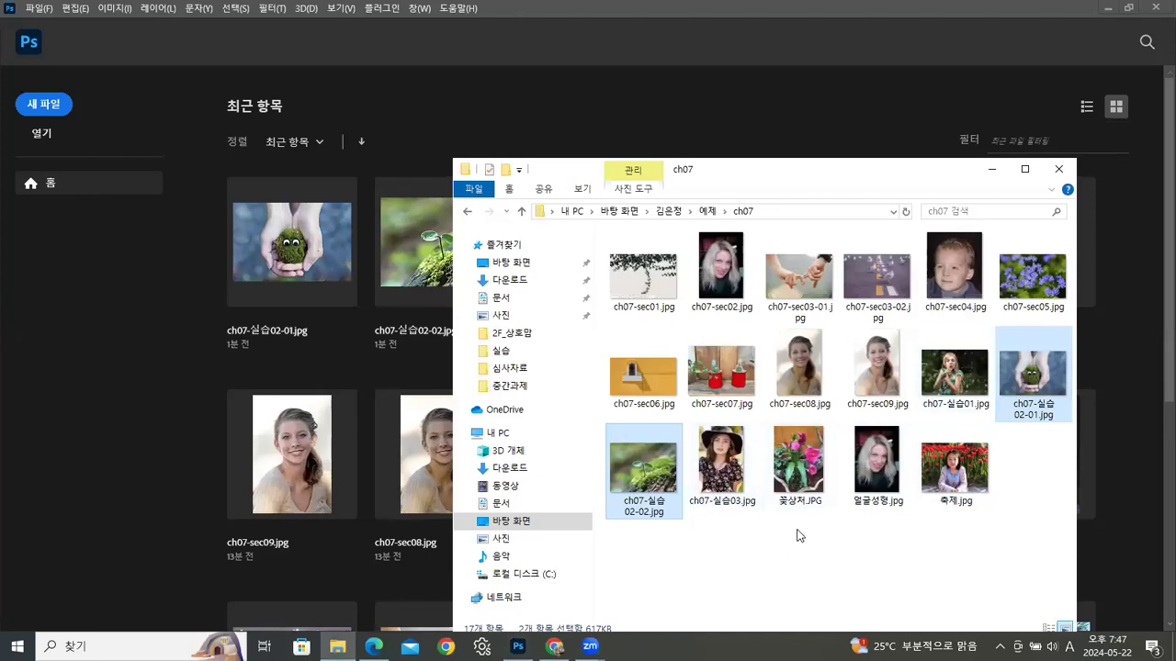
{"action": "left_click", "coordinate": [798, 494]}
{"action": "left_click_drag", "start_coordinate": [801, 473], "coordinate": [175, 455]}
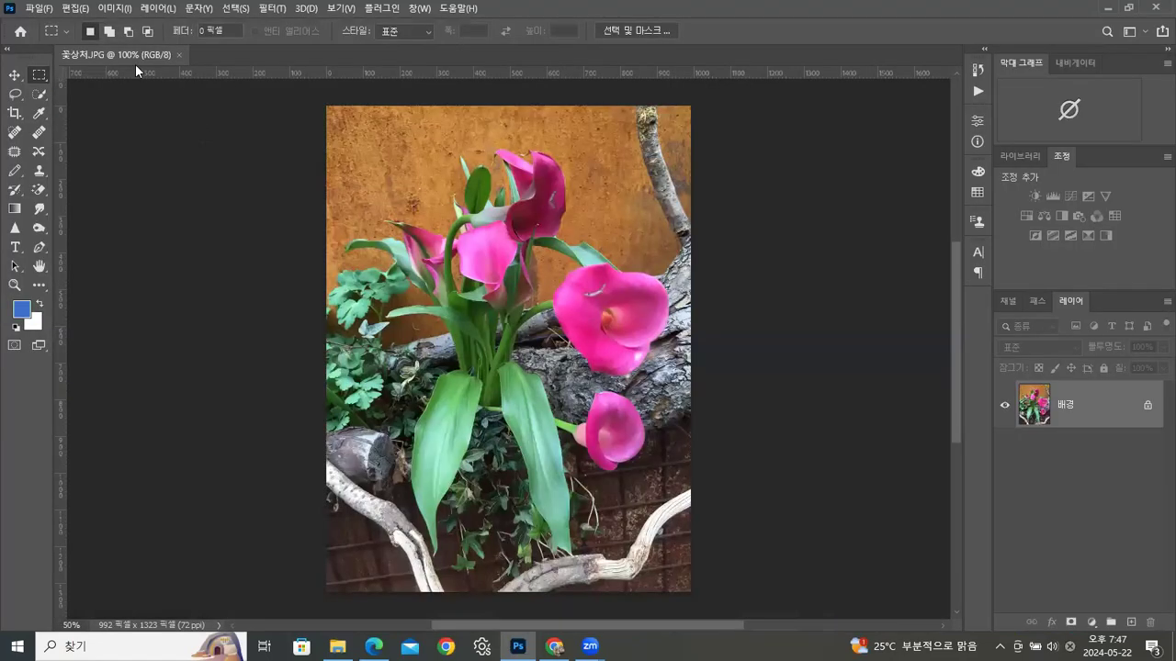
{"action": "left_click_drag", "start_coordinate": [135, 60], "coordinate": [194, 111]}
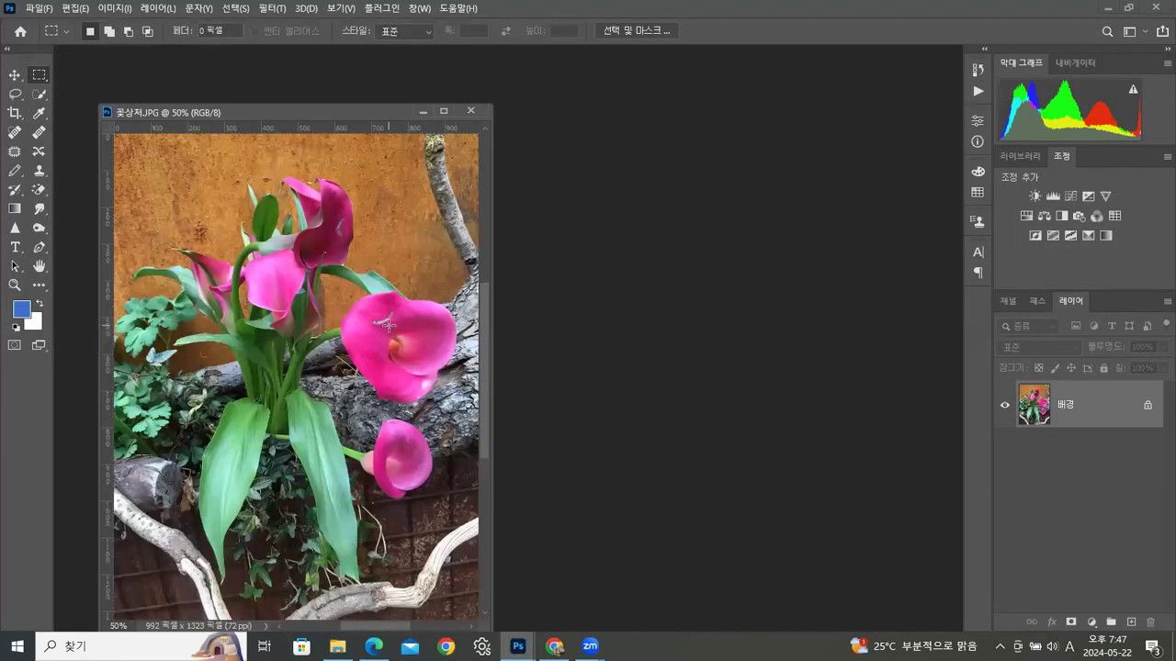
{"action": "left_click", "coordinate": [14, 285]}
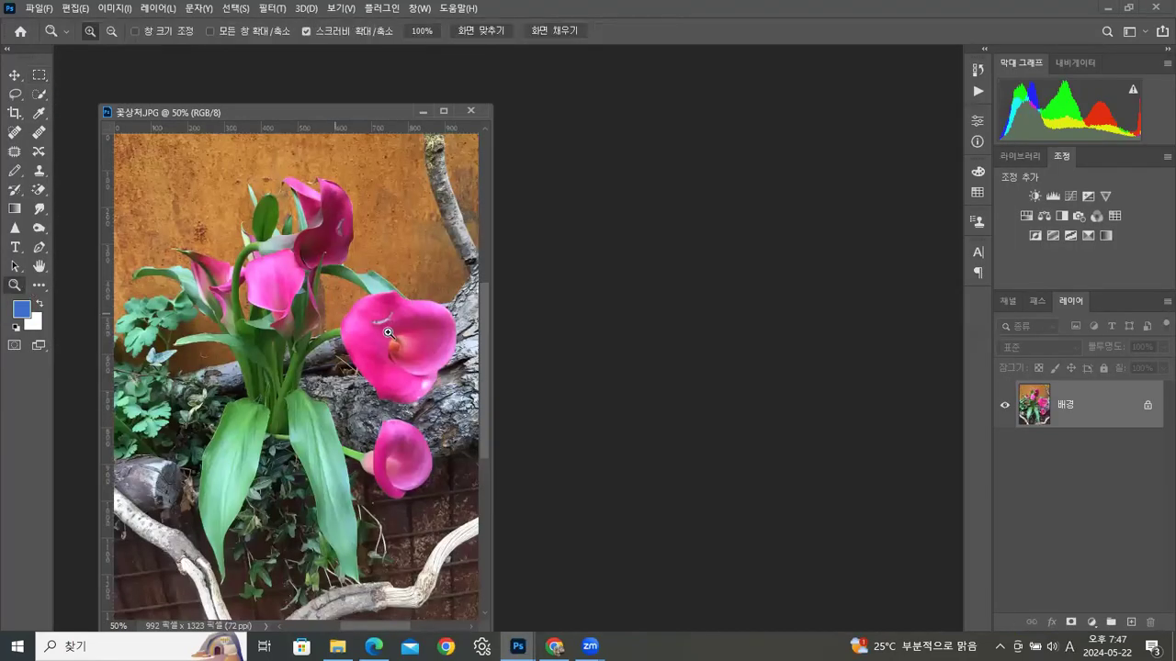
{"action": "left_click", "coordinate": [471, 110]}
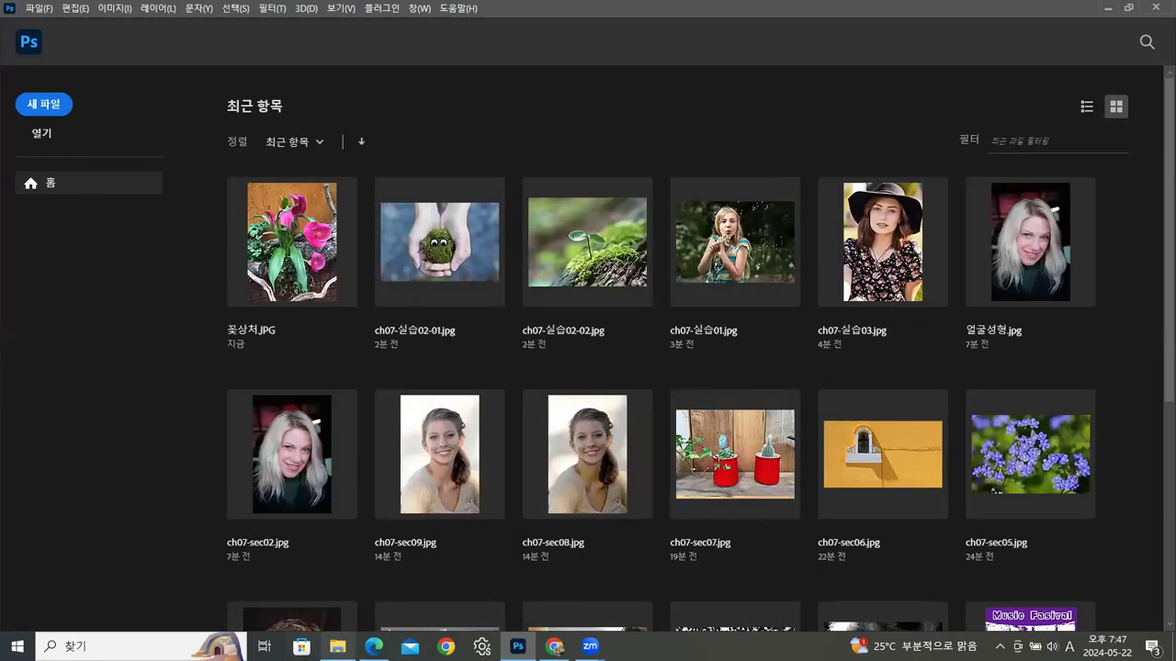
Step: Open 축제.jpg from the ch07 folder in a floating window, check its history list, and close it
{"action": "left_click", "coordinate": [337, 646]}
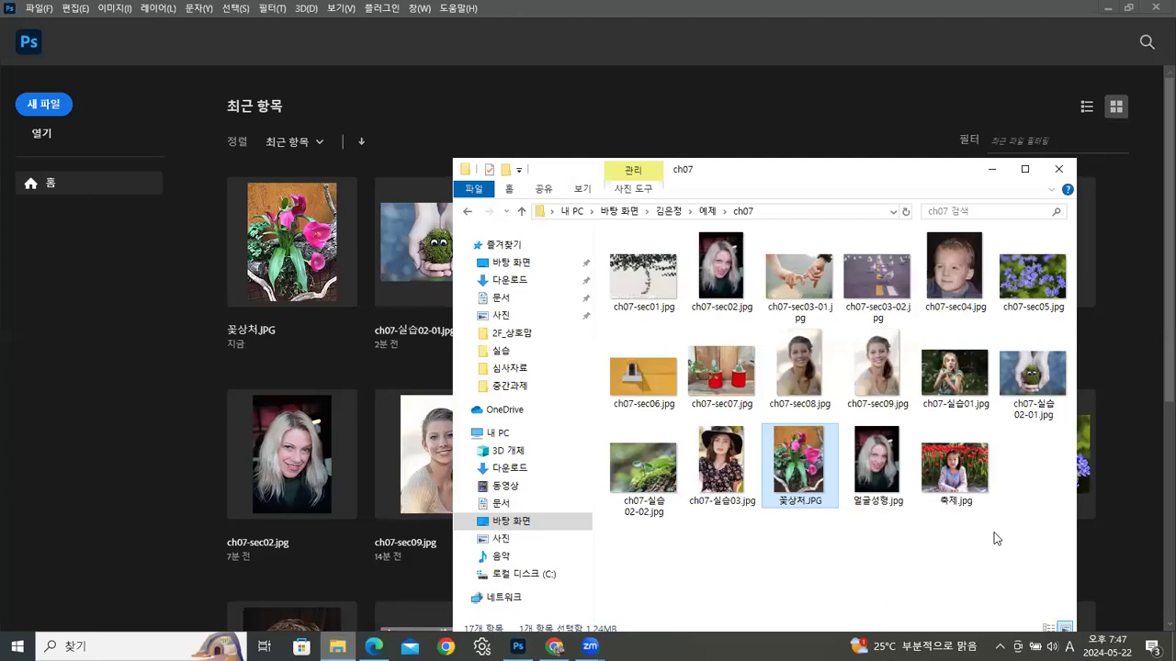
{"action": "left_click", "coordinate": [960, 468]}
{"action": "left_click_drag", "start_coordinate": [279, 501], "coordinate": [119, 441]}
{"action": "left_click_drag", "start_coordinate": [115, 54], "coordinate": [324, 62]}
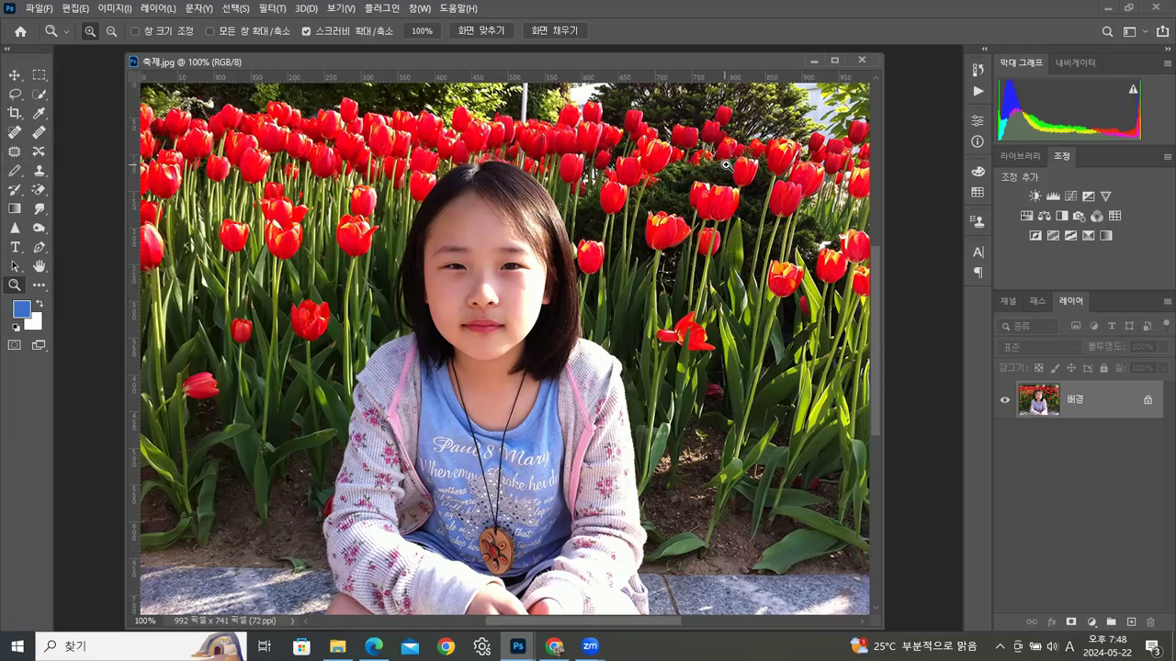
{"action": "left_click", "coordinate": [978, 70]}
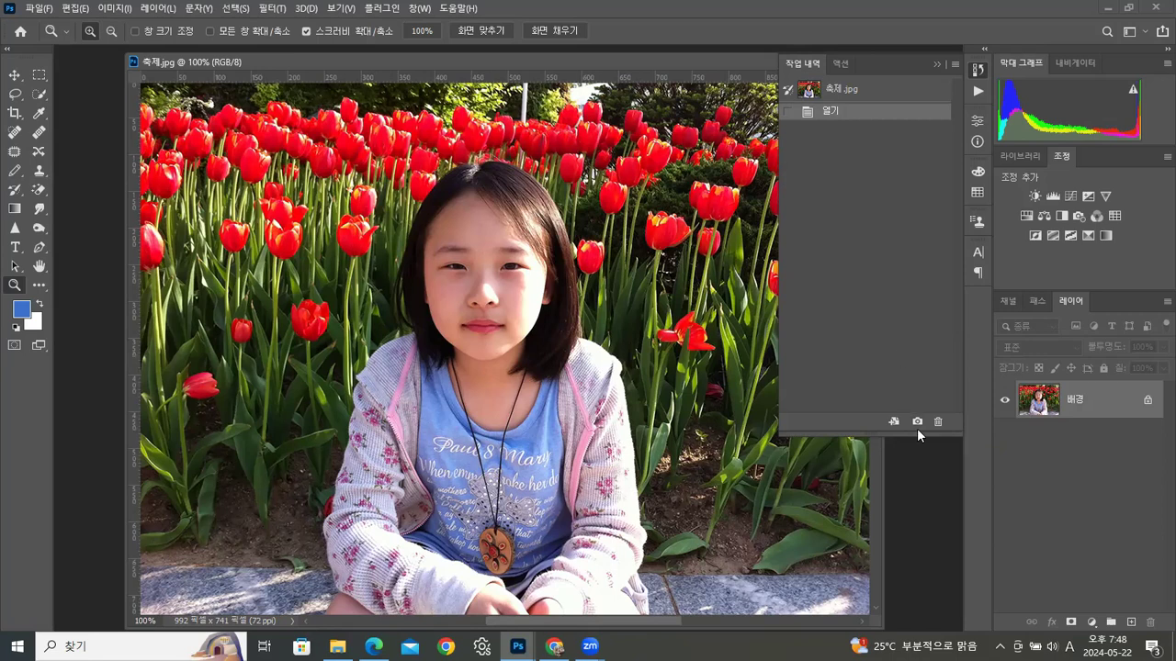
{"action": "left_click", "coordinate": [935, 64]}
{"action": "left_click", "coordinate": [856, 60]}
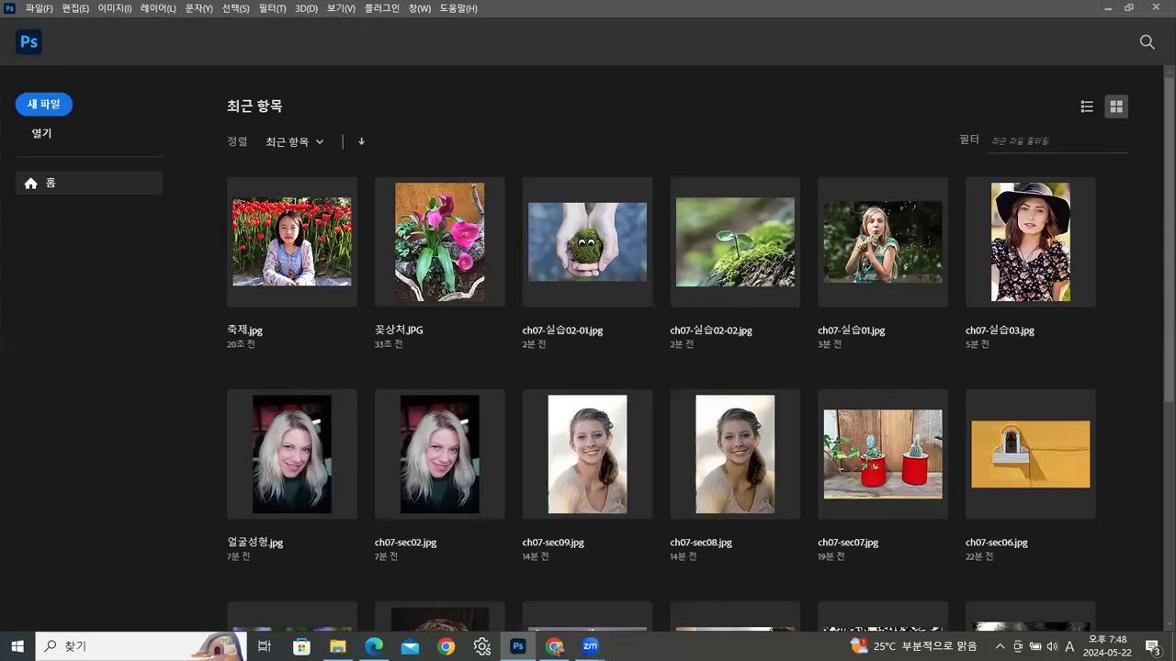
Step: Switch to File Explorer, open the 실습 folder and review the saved practice images dated 20240522
{"action": "key", "text": "alt+Tab"}
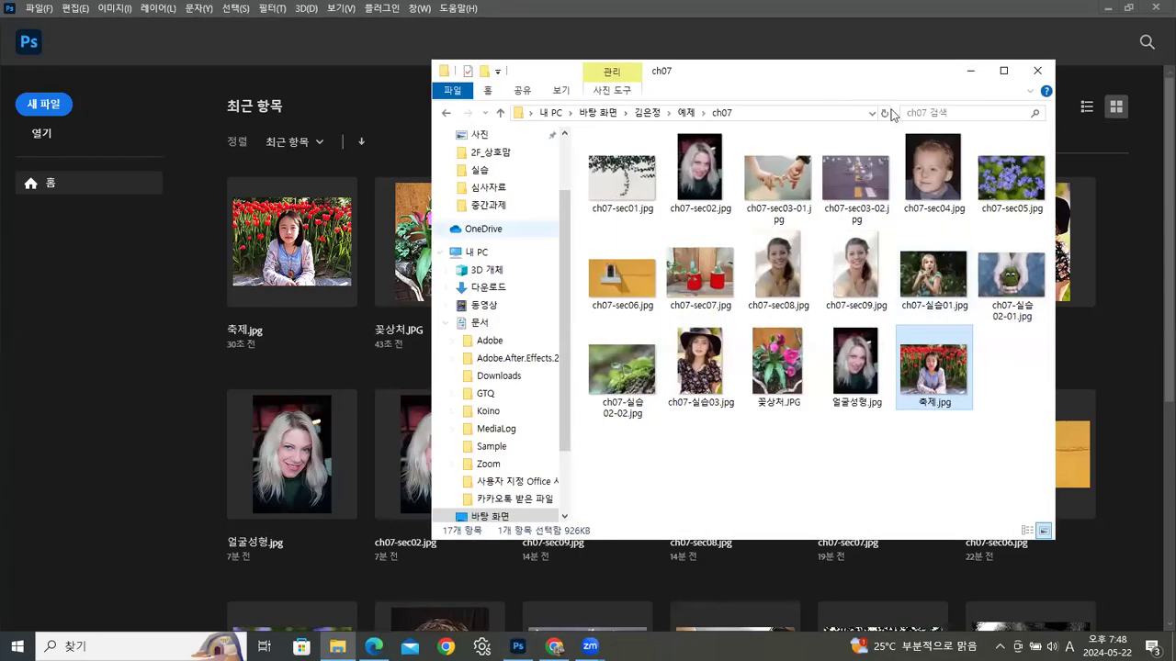
{"action": "left_click_drag", "start_coordinate": [856, 75], "coordinate": [821, 73]}
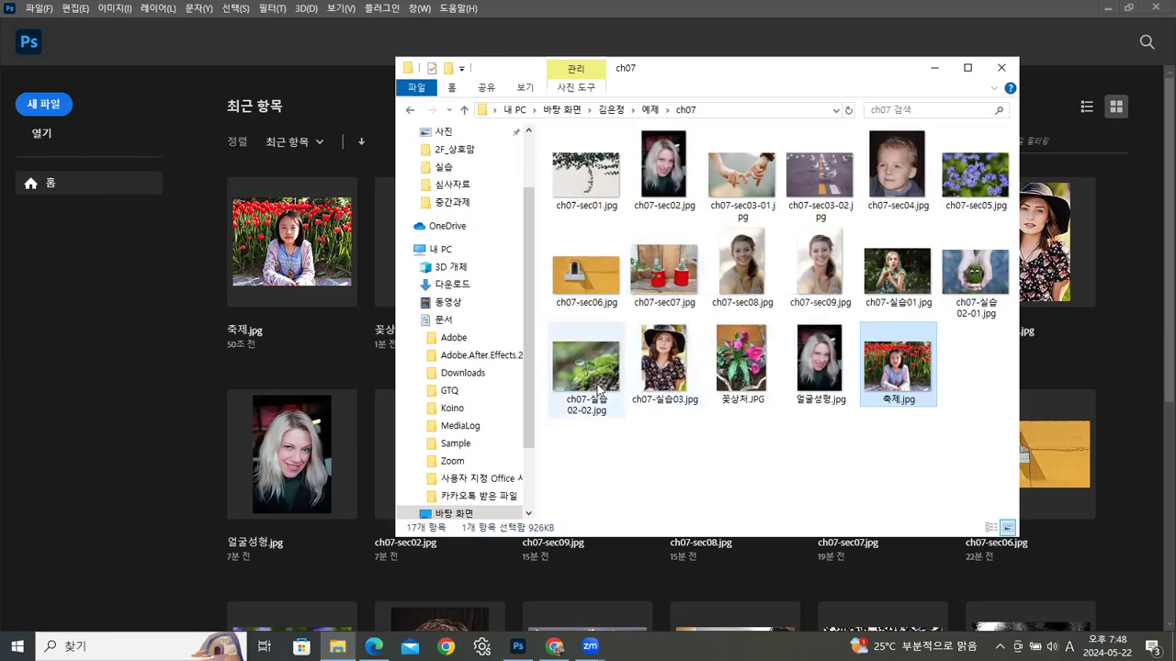
{"action": "left_click", "coordinate": [612, 110]}
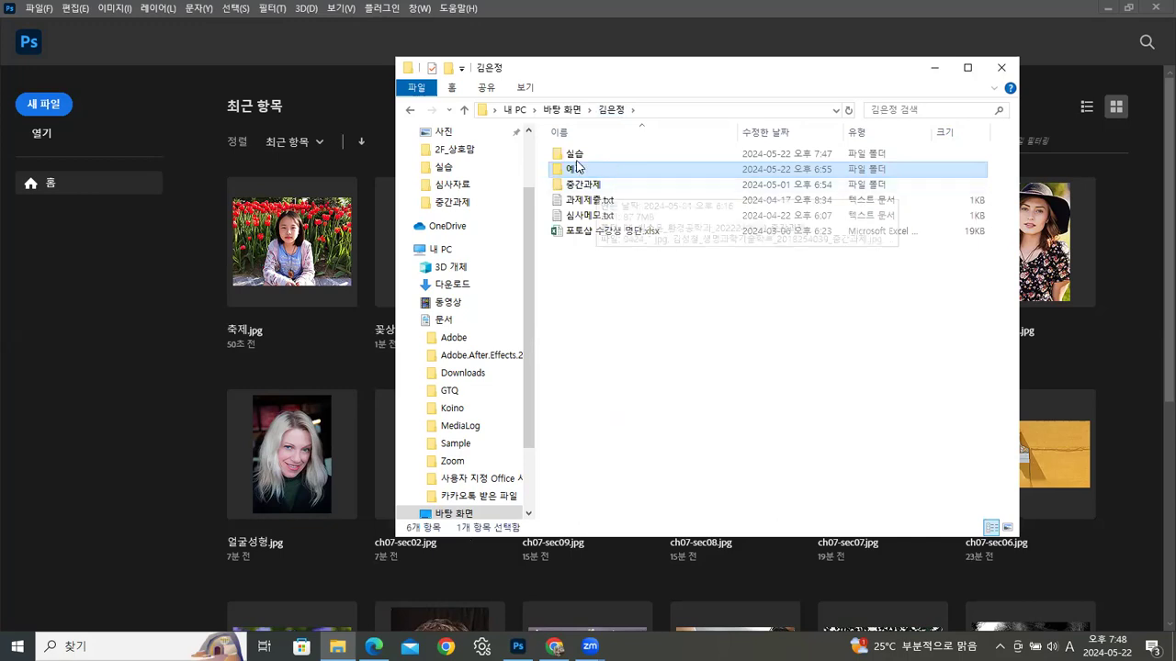
{"action": "double_click", "coordinate": [576, 157]}
{"action": "left_click_drag", "start_coordinate": [1012, 254], "coordinate": [1023, 469]}
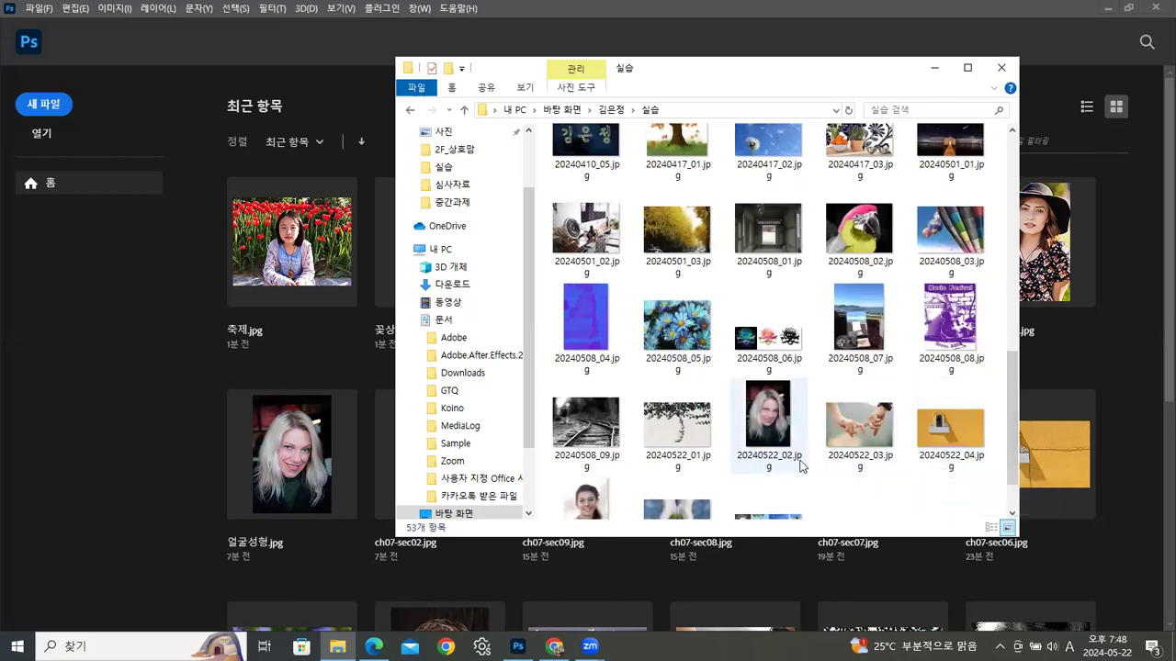
{"action": "left_click", "coordinate": [766, 442]}
{"action": "scroll", "coordinate": [1001, 442], "scroll_direction": "down", "scroll_amount": 2}
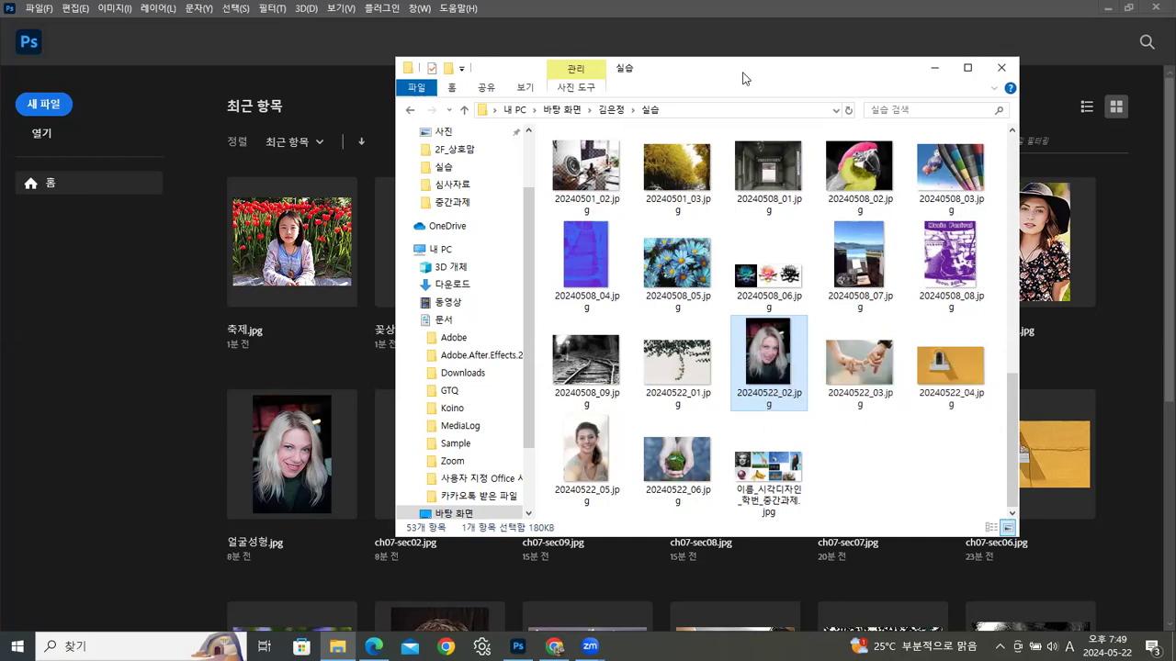
{"action": "left_click_drag", "start_coordinate": [744, 74], "coordinate": [727, 55]}
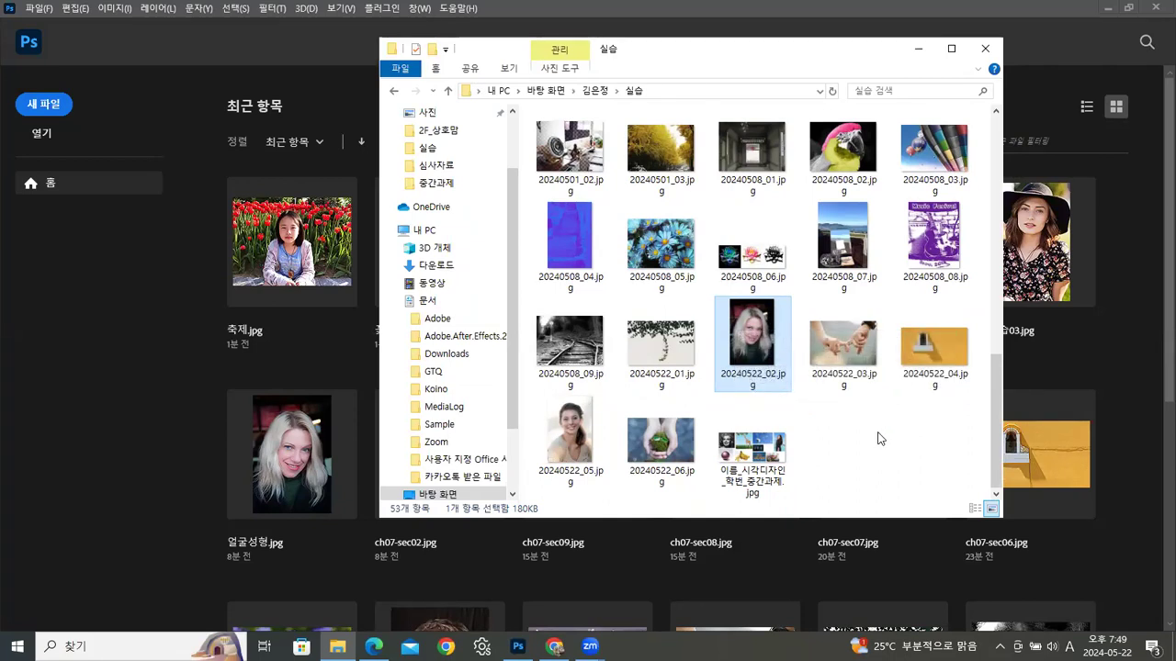
Step: Add 20240522_03.jpg and 20240522_05.jpg to the selected 20240522_02.jpg in the 실습 folder and open all three in Photoshop
{"action": "left_click", "coordinate": [845, 355], "text": "ctrl"}
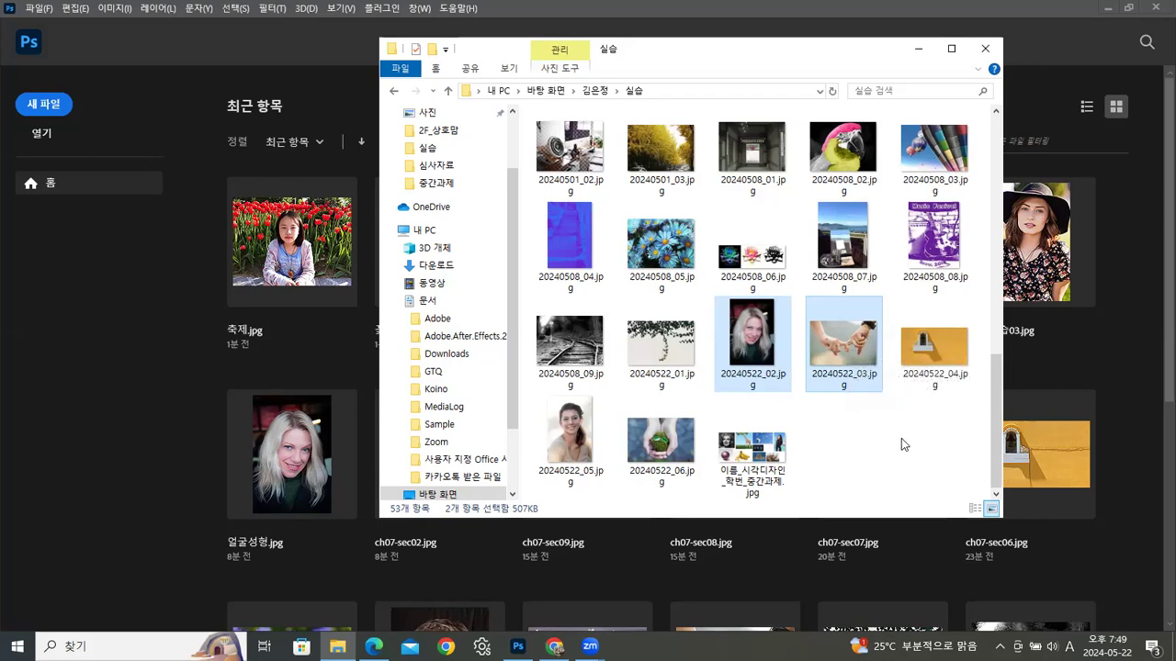
{"action": "left_click", "coordinate": [579, 450], "text": "ctrl"}
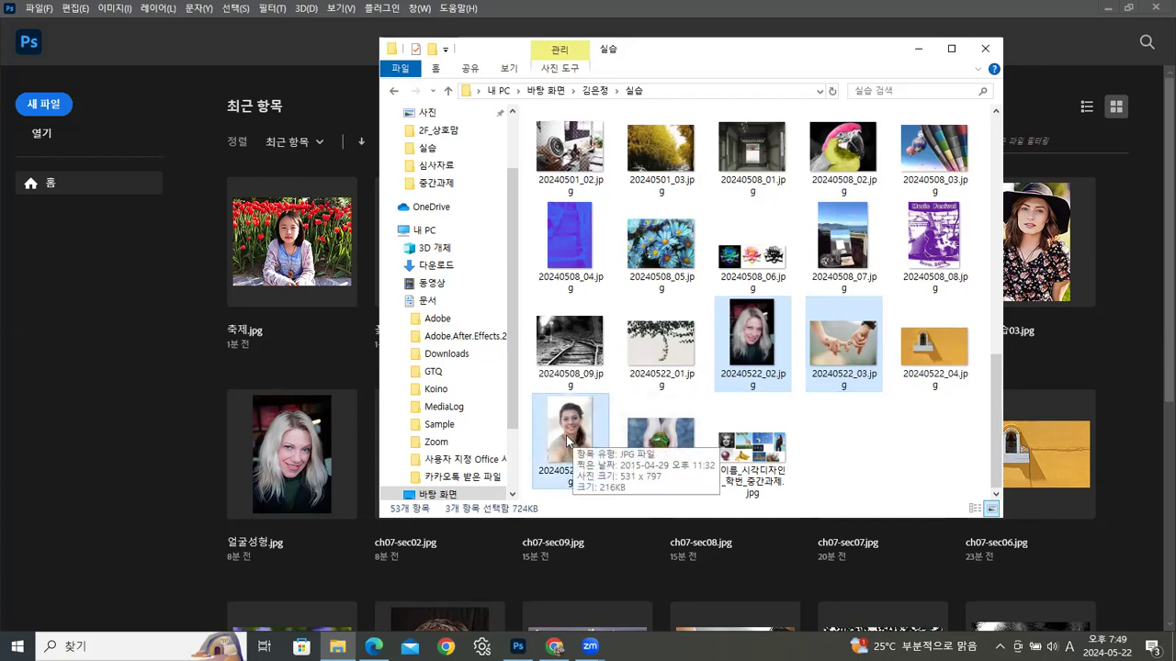
{"action": "left_click_drag", "start_coordinate": [570, 433], "coordinate": [118, 445]}
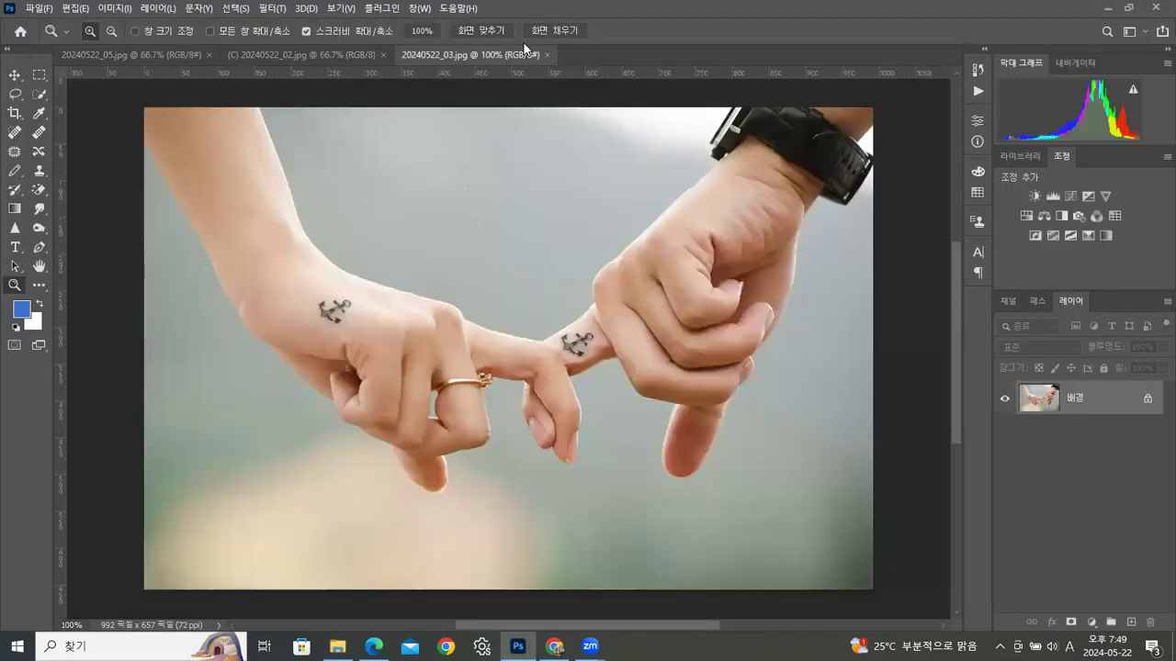
Step: Float the three images in separate windows, and enlarge the 20240522_05.jpg window with the face at 200% zoom
{"action": "left_click_drag", "start_coordinate": [517, 54], "coordinate": [670, 115]}
{"action": "left_click_drag", "start_coordinate": [333, 56], "coordinate": [313, 165]}
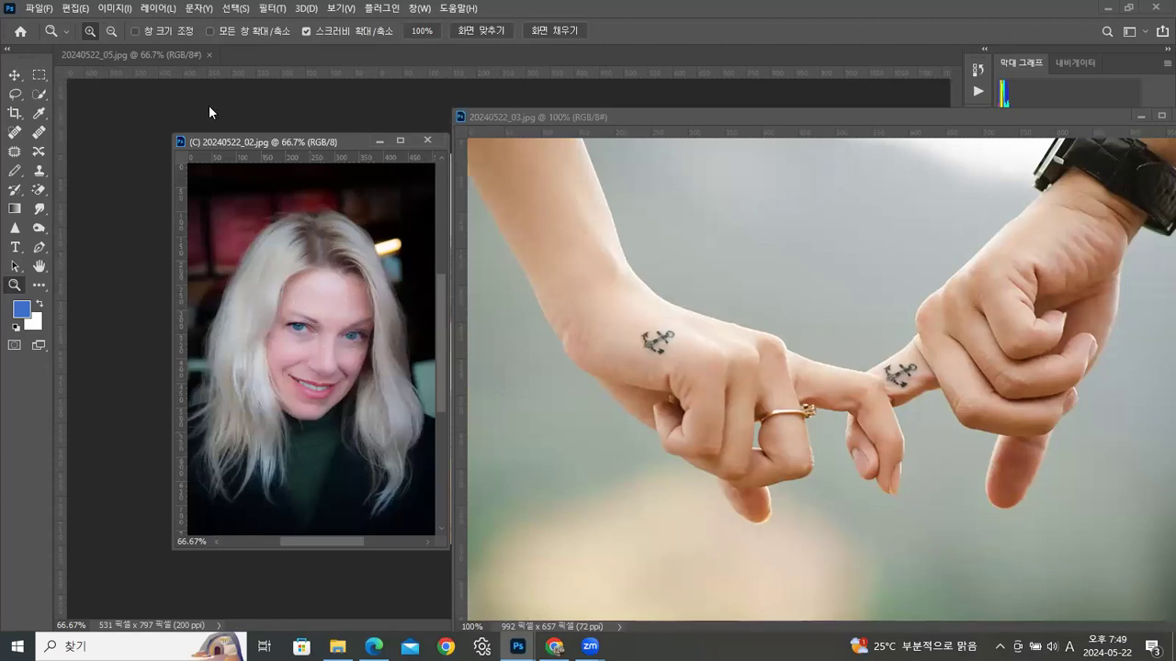
{"action": "left_click_drag", "start_coordinate": [189, 53], "coordinate": [577, 80]}
{"action": "left_click", "coordinate": [571, 312]}
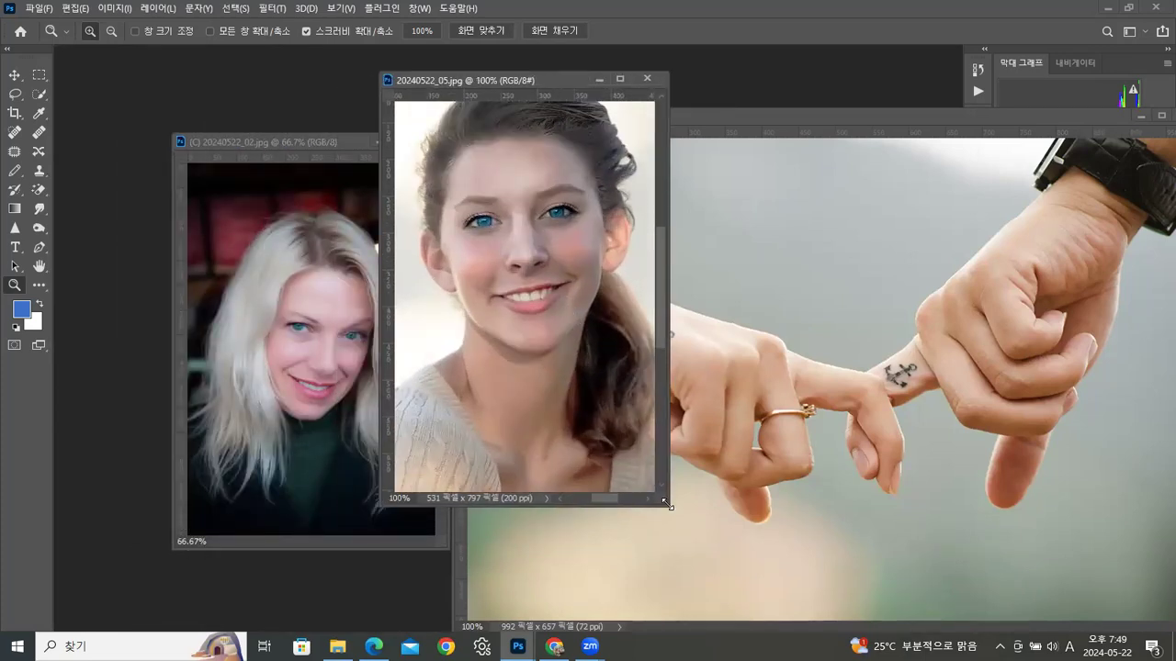
{"action": "left_click_drag", "start_coordinate": [666, 503], "coordinate": [763, 567]}
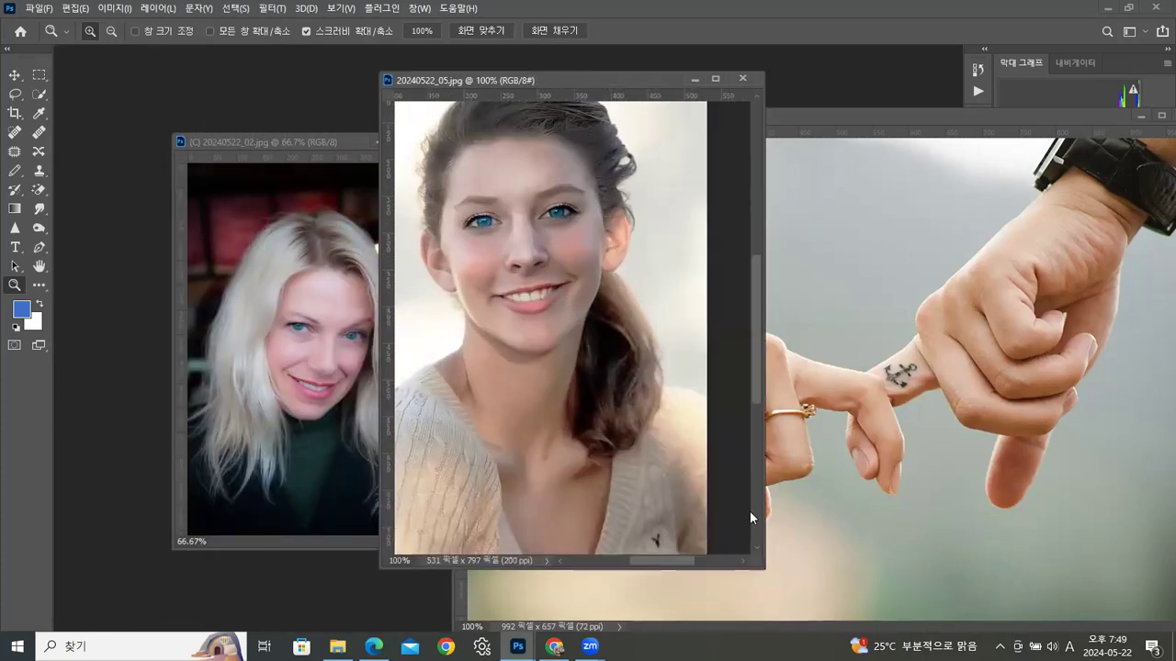
{"action": "left_click", "coordinate": [551, 292]}
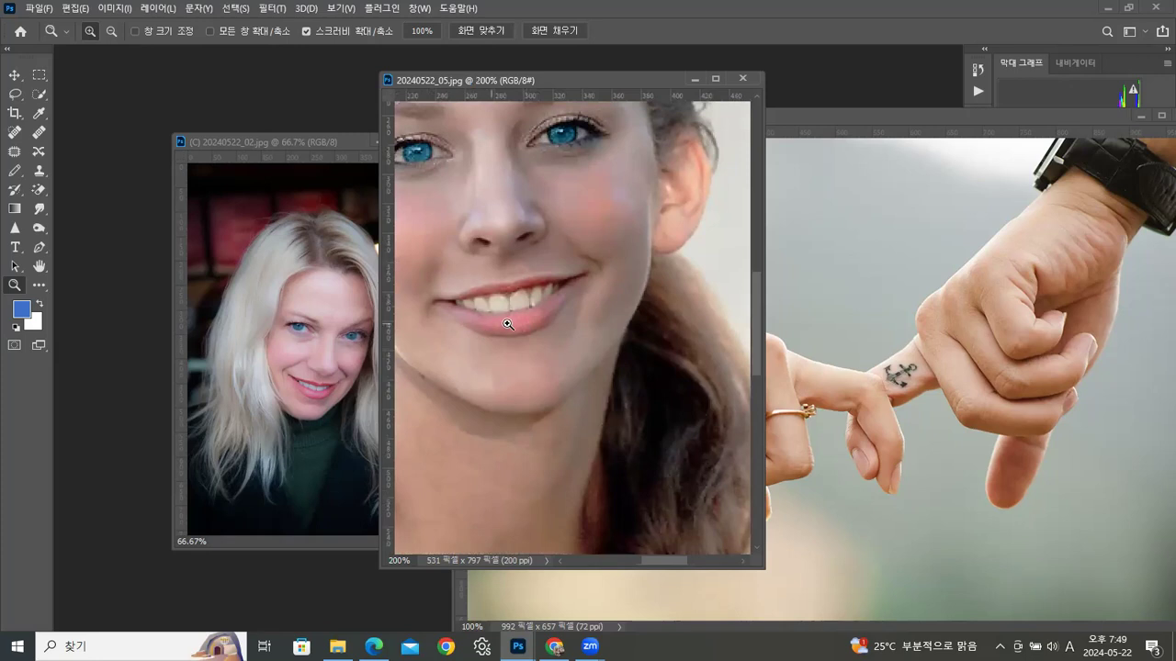
{"action": "left_click_drag", "start_coordinate": [544, 318], "coordinate": [569, 372]}
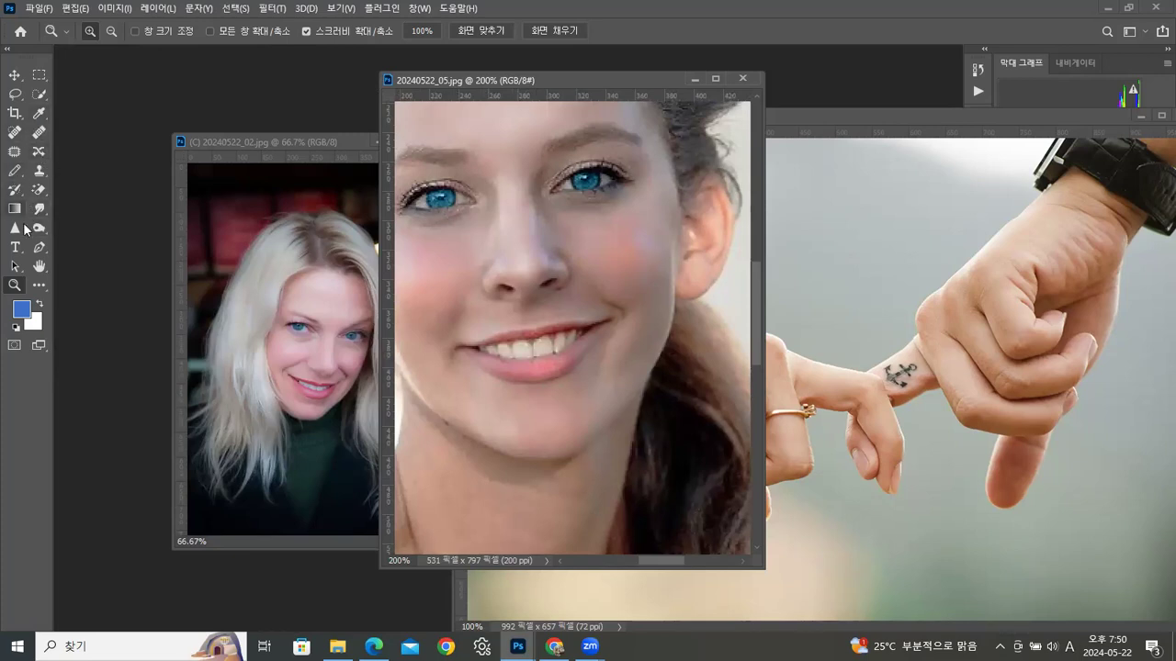
Step: Choose the Brush tool and set the foreground colour to the dark pink a23a55
{"action": "left_click_drag", "start_coordinate": [15, 171], "coordinate": [48, 174]}
{"action": "left_click", "coordinate": [20, 309]}
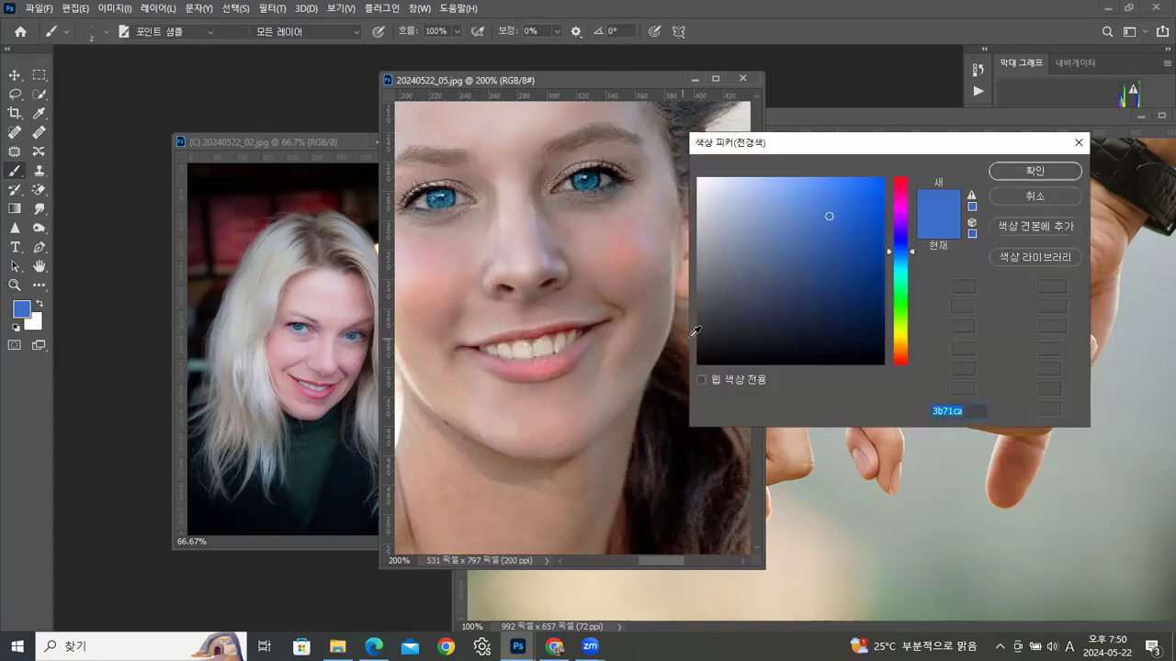
{"action": "left_click", "coordinate": [900, 349]}
{"action": "left_click_drag", "start_coordinate": [901, 197], "coordinate": [899, 186]}
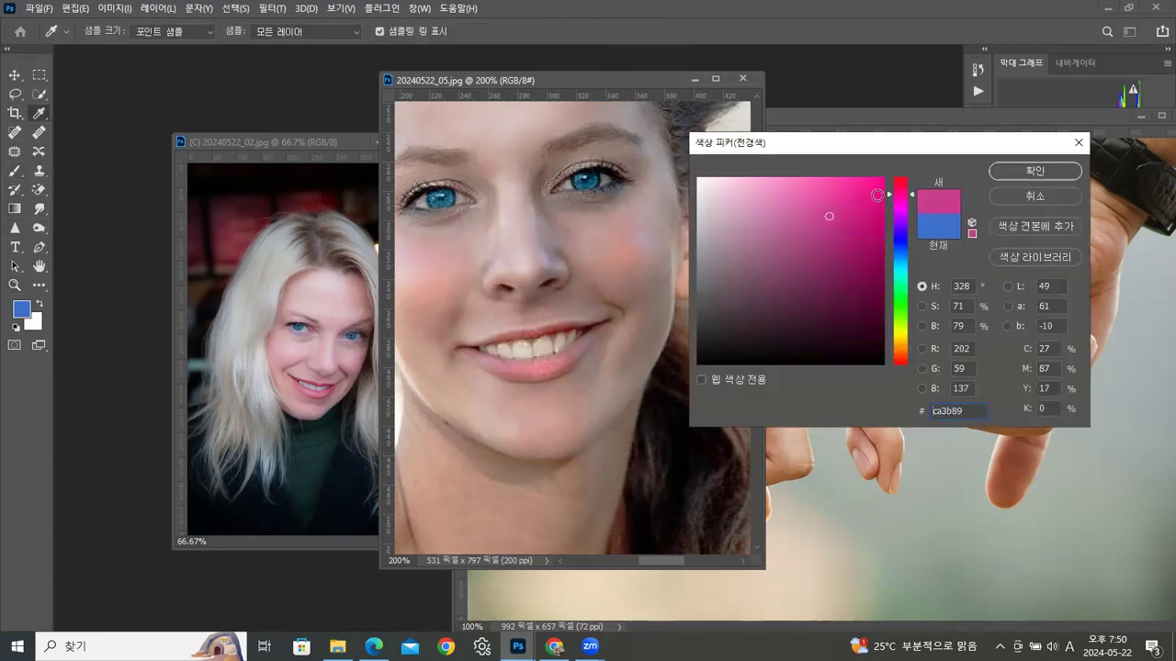
{"action": "left_click", "coordinate": [810, 253]}
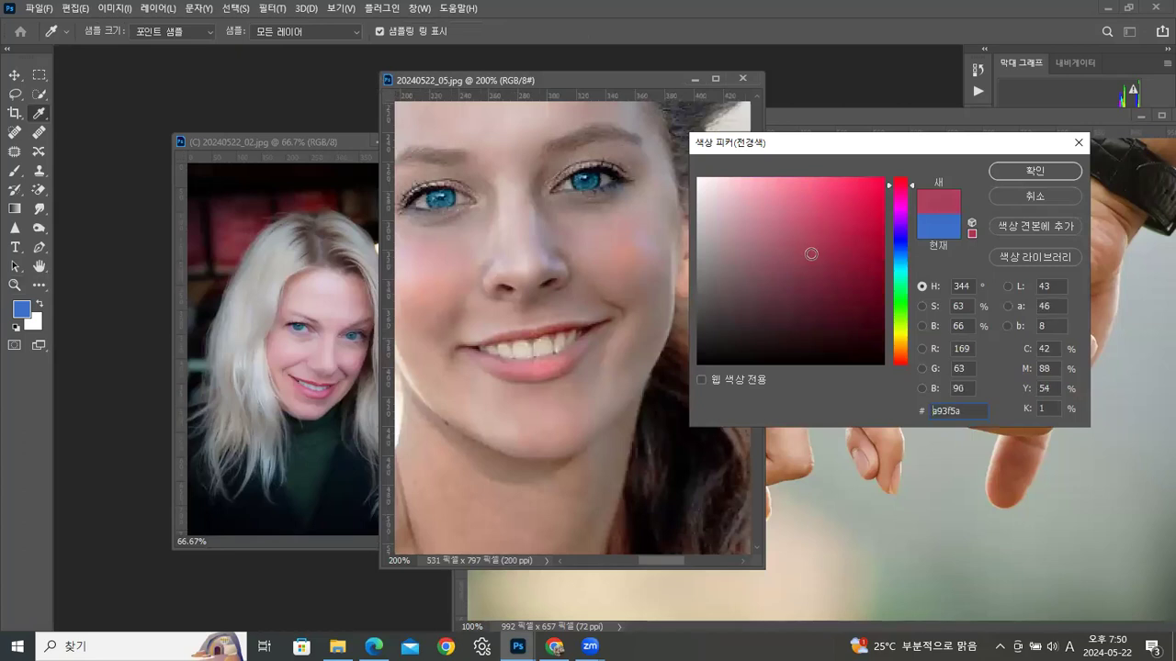
{"action": "left_click", "coordinate": [805, 238]}
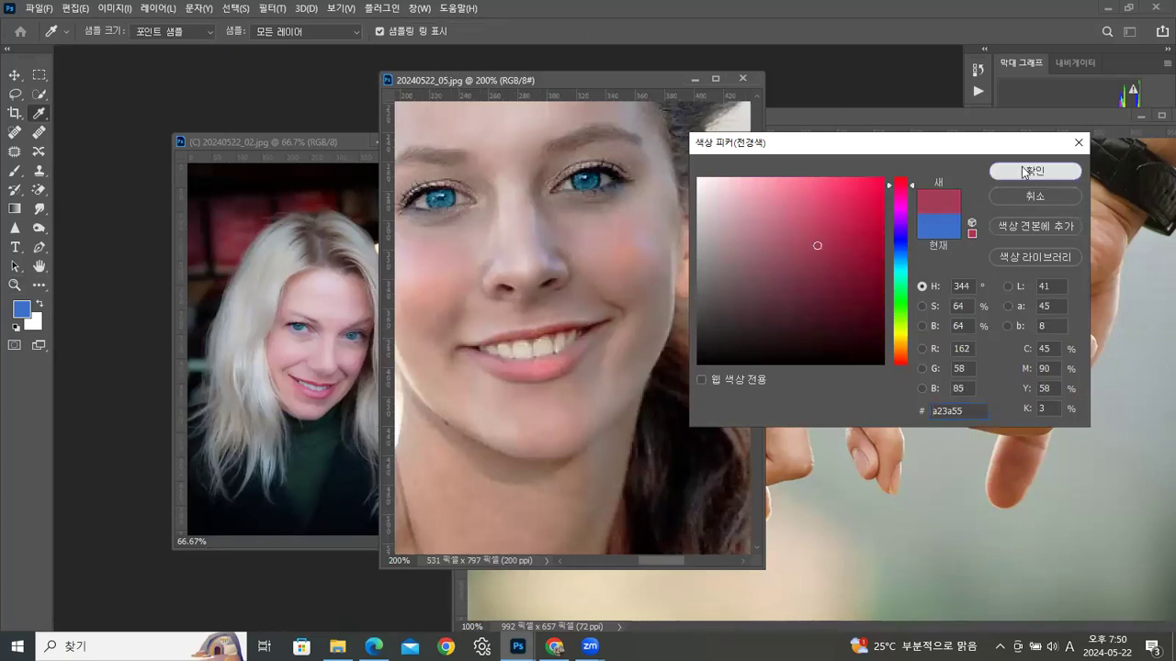
{"action": "left_click", "coordinate": [1029, 171]}
Step: Set the brush to the soft round tip (부드러운 원) at 20 pixels
{"action": "key", "text": "b"}
{"action": "left_click", "coordinate": [107, 33]}
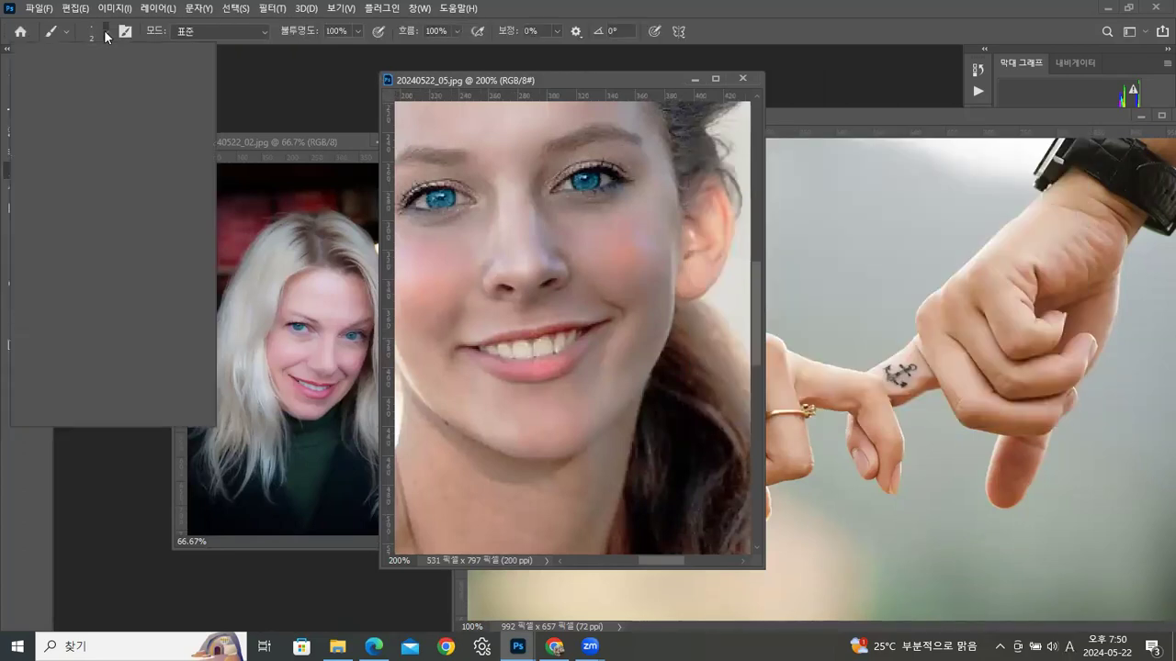
{"action": "left_click", "coordinate": [114, 243]}
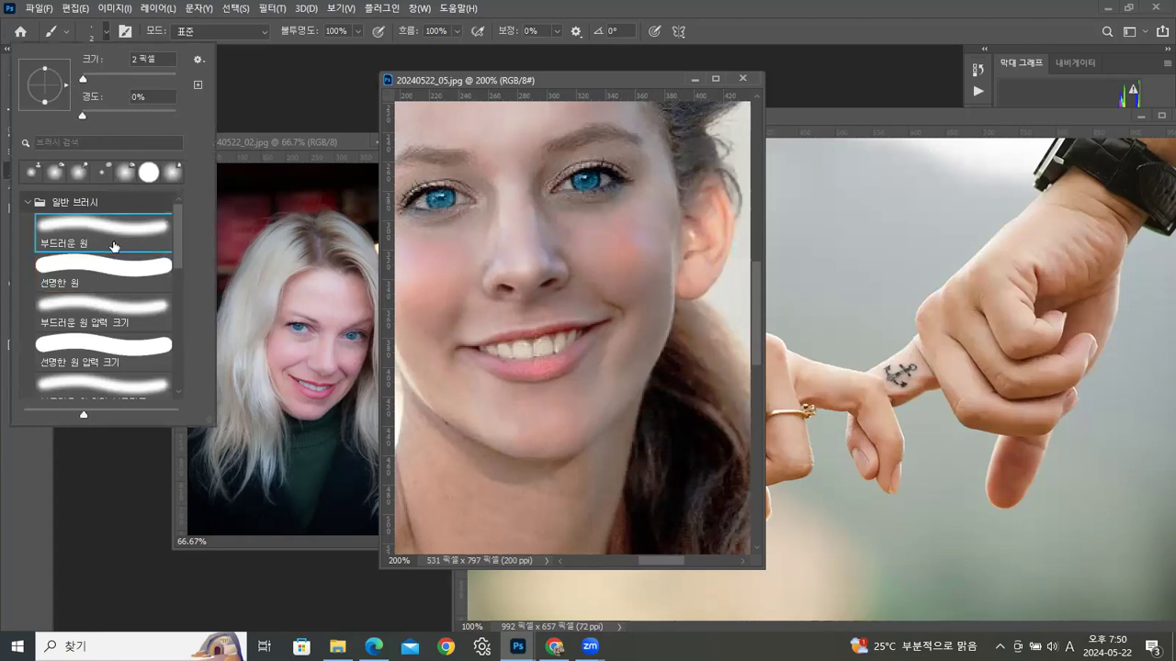
{"action": "left_click_drag", "start_coordinate": [89, 83], "coordinate": [103, 80]}
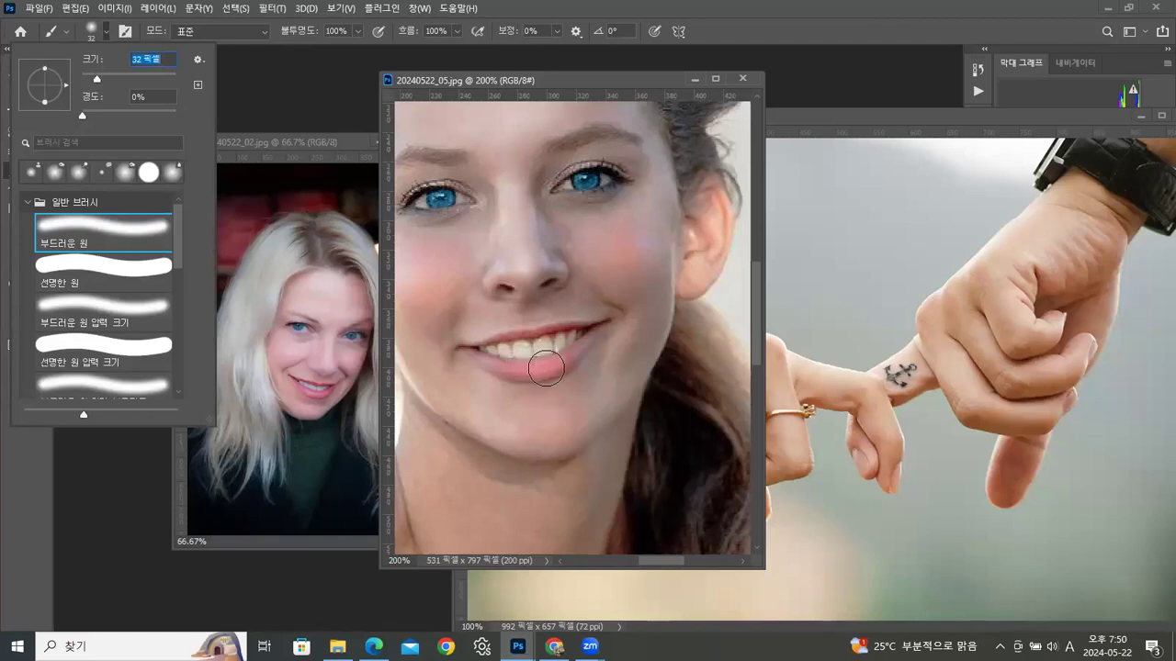
{"action": "left_click", "coordinate": [599, 80]}
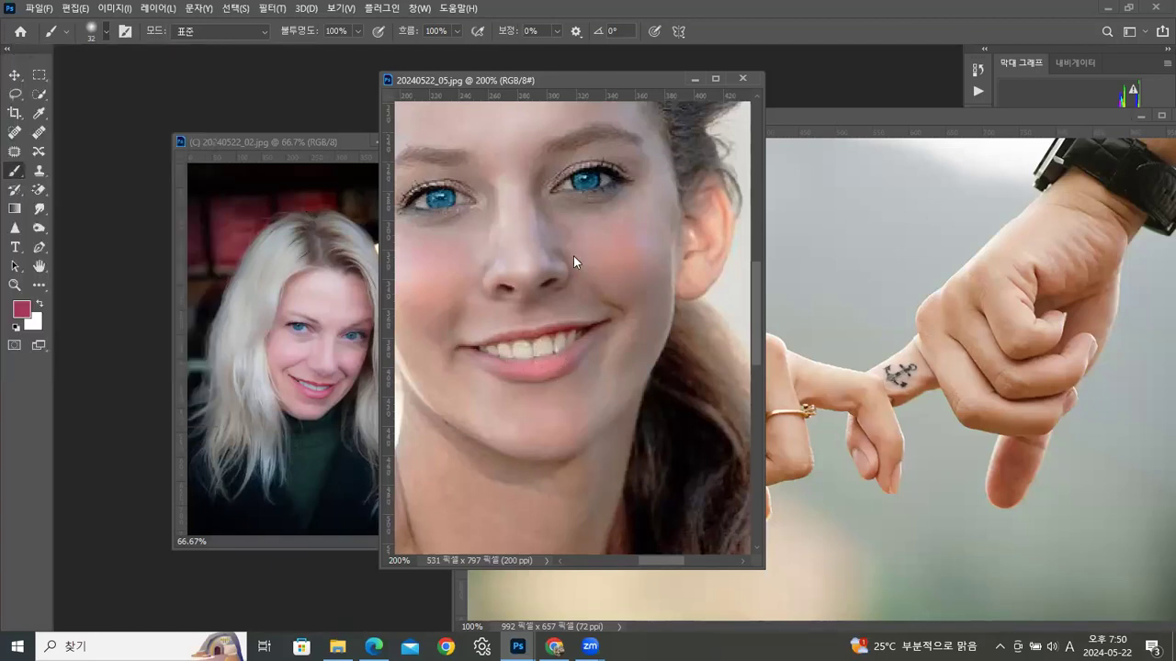
{"action": "left_click", "coordinate": [573, 256]}
{"action": "left_click", "coordinate": [572, 245]}
{"action": "left_click", "coordinate": [596, 75]}
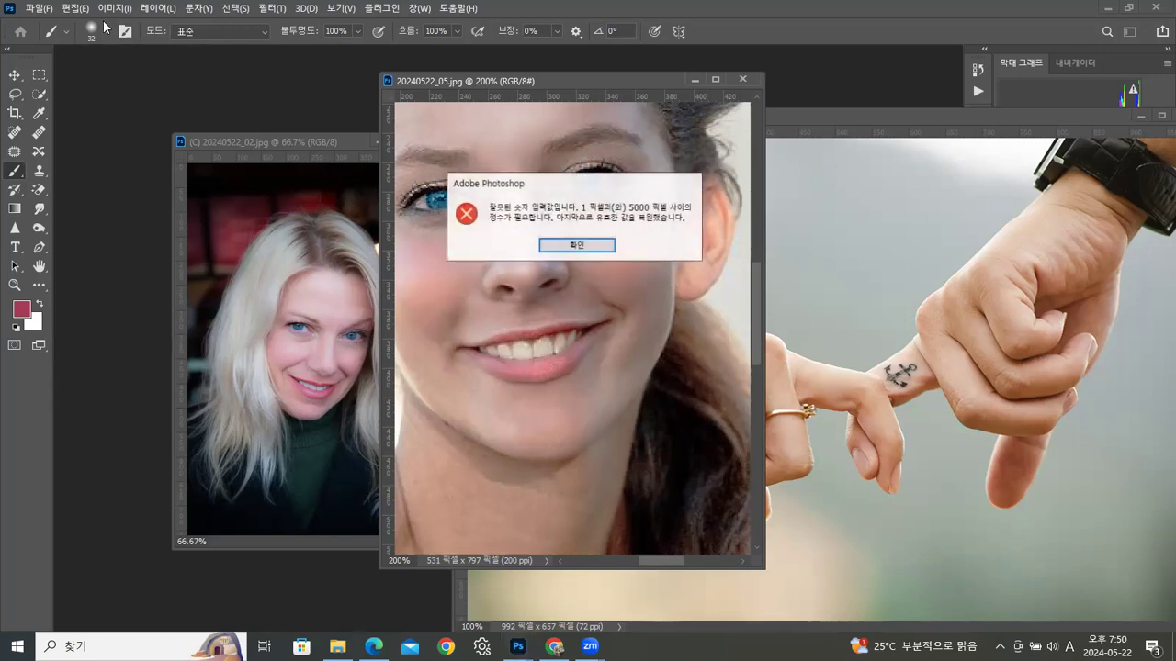
{"action": "left_click", "coordinate": [568, 245]}
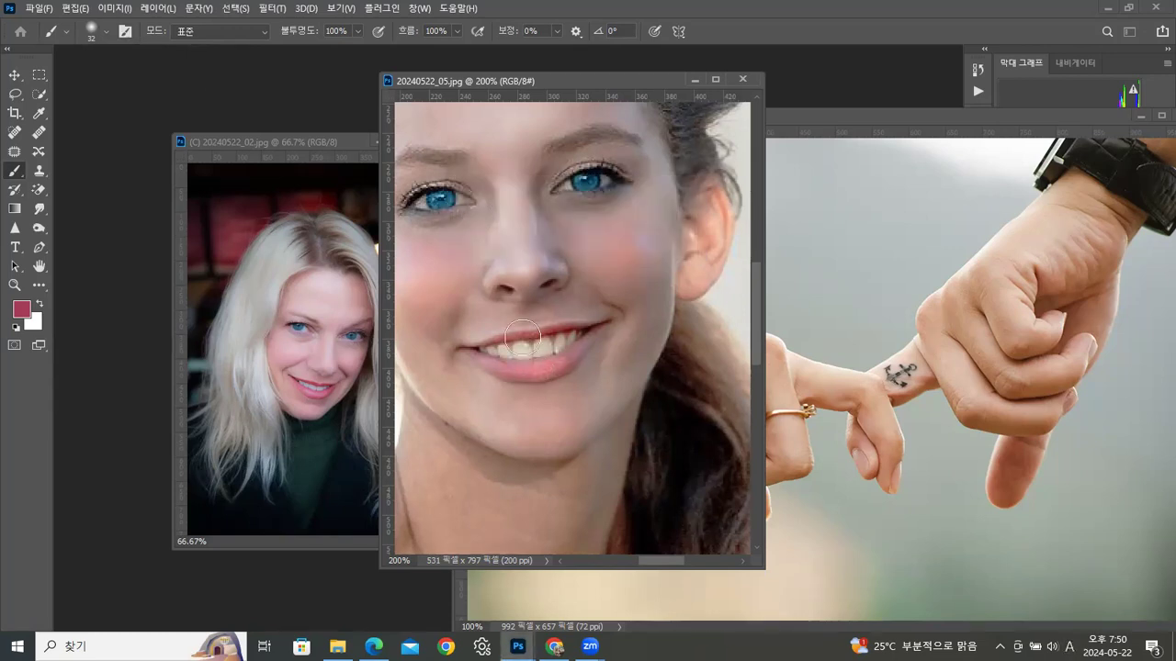
{"action": "left_click", "coordinate": [110, 33]}
{"action": "left_click_drag", "start_coordinate": [92, 83], "coordinate": [90, 83]}
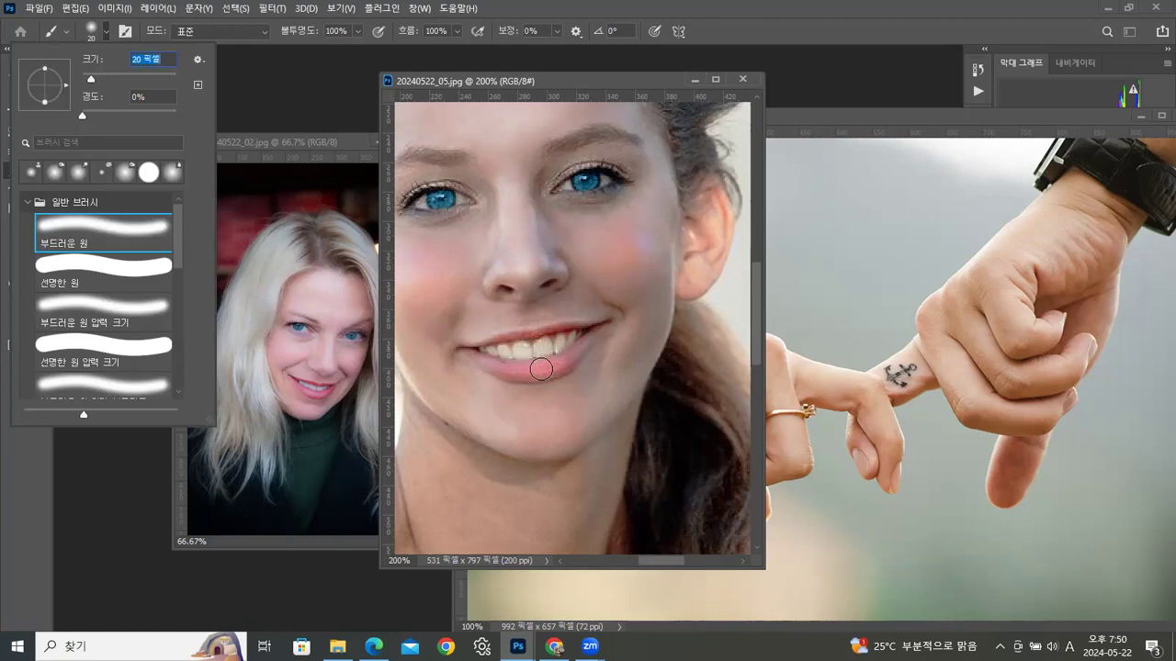
Step: Try painting the woman's lower lip at 100% brush opacity, and undo the stroke
{"action": "left_click_drag", "start_coordinate": [536, 369], "coordinate": [565, 368]}
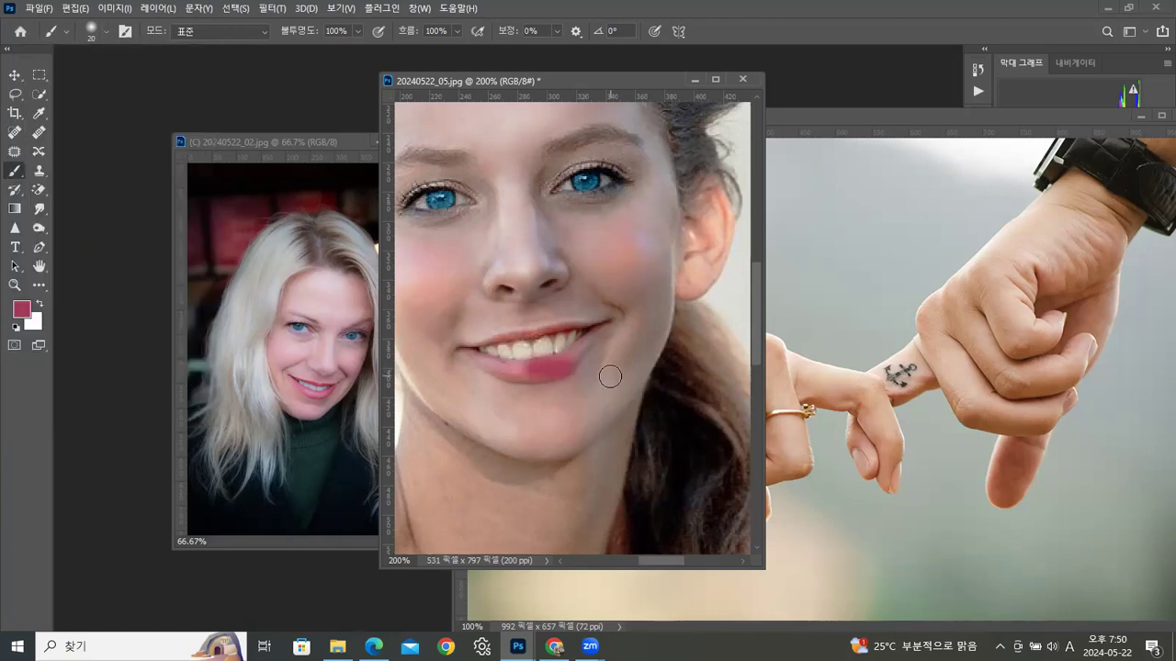
{"action": "key", "text": "ctrl+z"}
Step: Close the floating 20240522_03.jpg window with the linked hands
{"action": "left_click_drag", "start_coordinate": [931, 112], "coordinate": [692, 160]}
{"action": "left_click", "coordinate": [950, 163]}
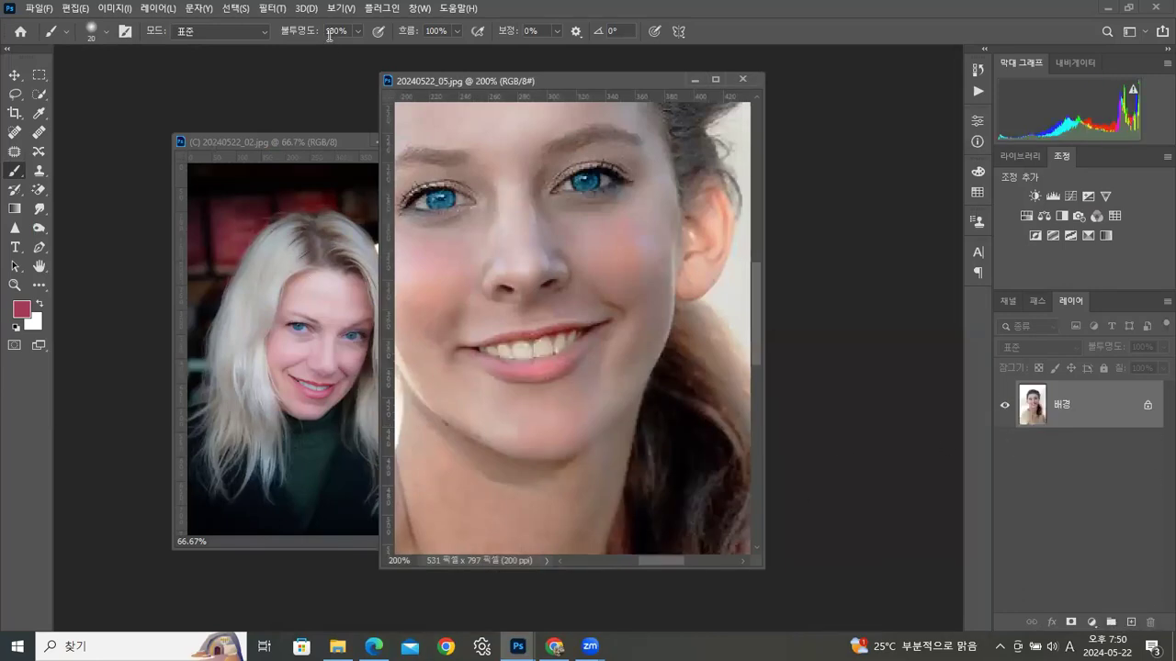
Step: Lower the brush opacity to 16% and tint the woman's lower lip in 20240522_05.jpg with the dark pink
{"action": "left_click", "coordinate": [360, 33]}
{"action": "left_click_drag", "start_coordinate": [353, 51], "coordinate": [301, 51]}
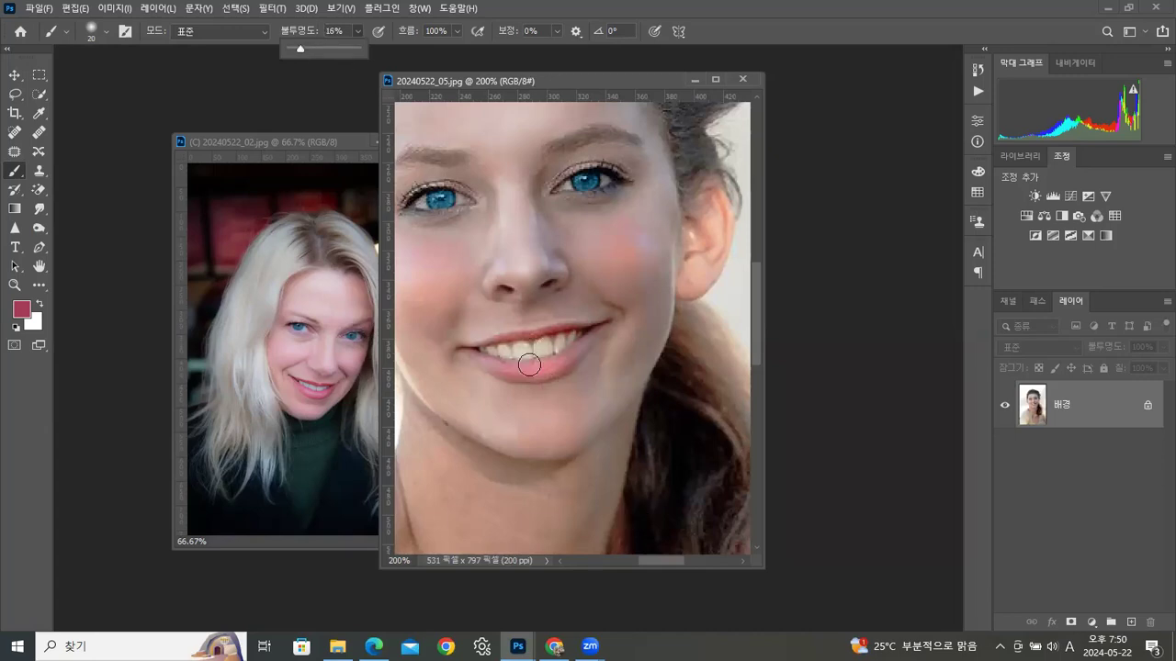
{"action": "mouse_move", "coordinate": [527, 367]}
{"action": "left_mouse_down"}
{"action": "mouse_move", "coordinate": [556, 366]}
{"action": "mouse_move", "coordinate": [517, 372]}
{"action": "mouse_move", "coordinate": [575, 358]}
{"action": "mouse_move", "coordinate": [500, 368]}
{"action": "mouse_move", "coordinate": [522, 375]}
{"action": "mouse_move", "coordinate": [497, 368]}
{"action": "mouse_move", "coordinate": [568, 363]}
{"action": "mouse_move", "coordinate": [528, 378]}
{"action": "mouse_move", "coordinate": [570, 360]}
{"action": "mouse_move", "coordinate": [553, 375]}
{"action": "mouse_move", "coordinate": [554, 365]}
{"action": "left_mouse_up"}
{"action": "key", "text": "bracketleft"}
{"action": "key", "text": "bracketright"}
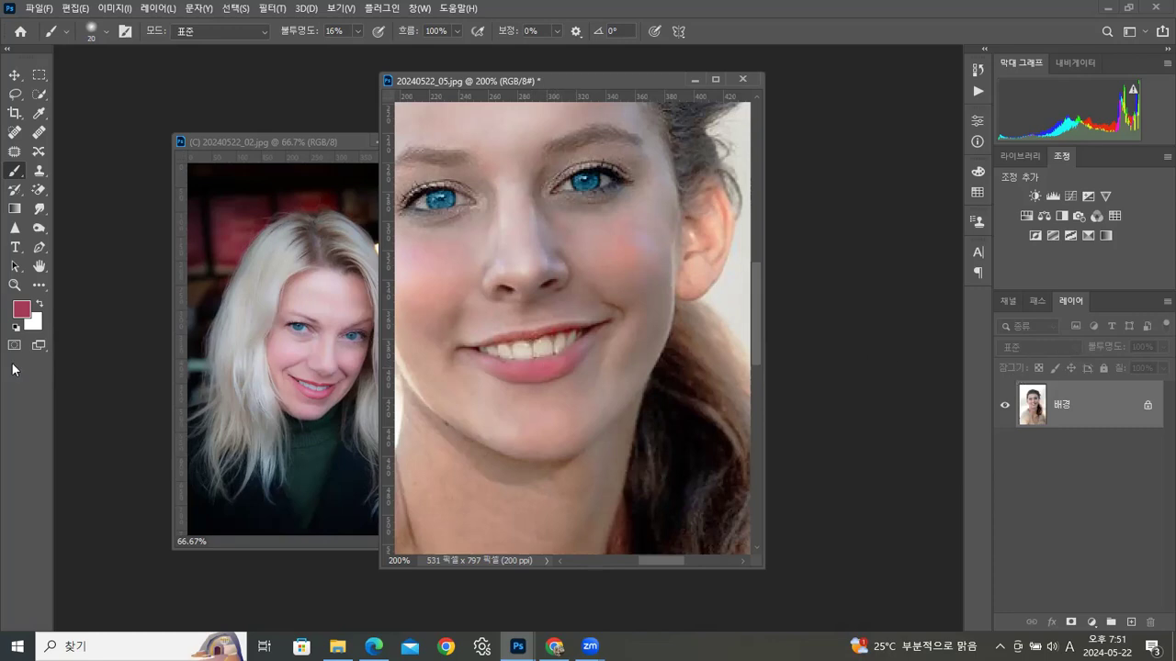
Step: Check the retouched portrait at 100% zoom beside the other photo, and save 20240522_05.jpg
{"action": "double_click", "coordinate": [15, 285]}
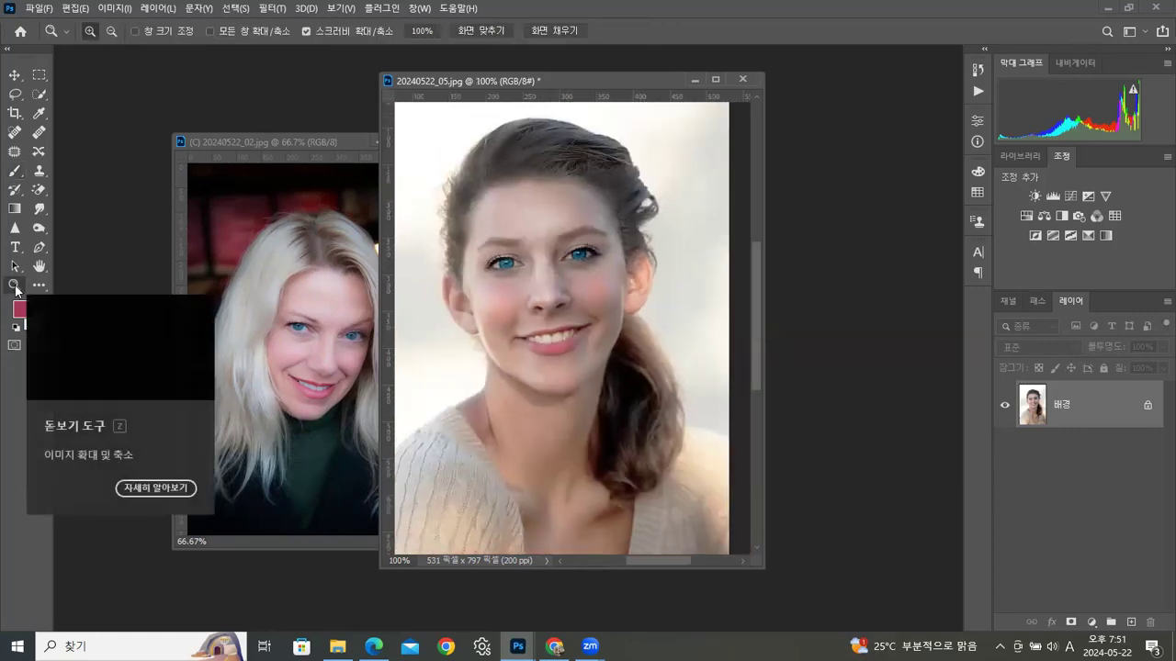
{"action": "left_click_drag", "start_coordinate": [649, 81], "coordinate": [745, 74]}
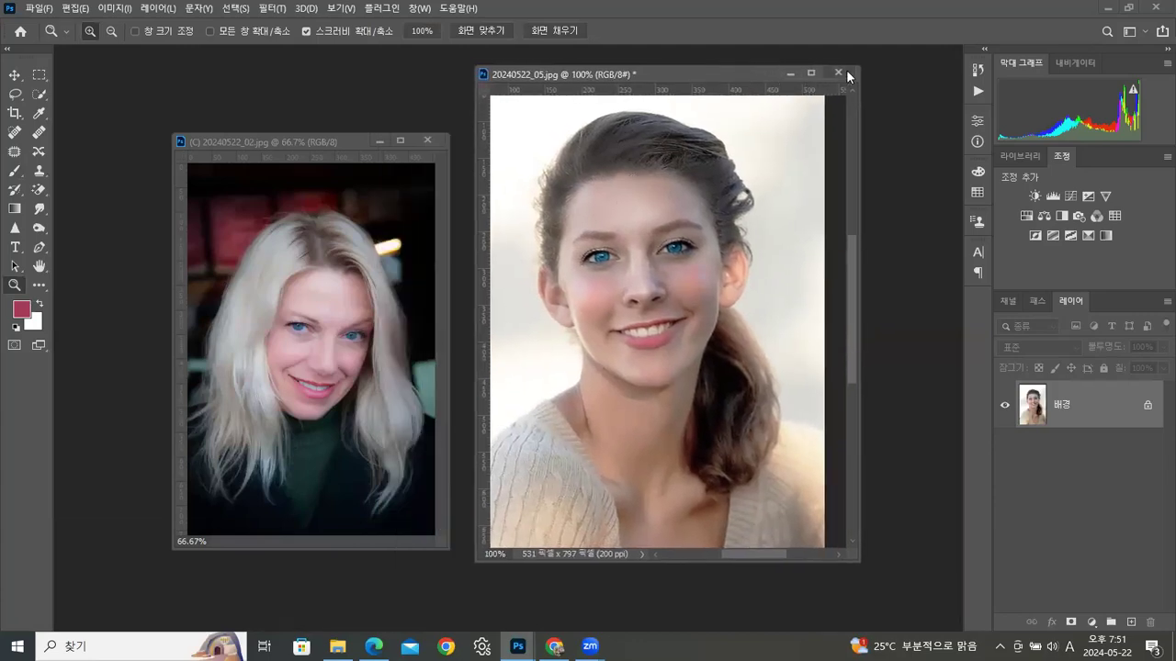
{"action": "left_click", "coordinate": [32, 11]}
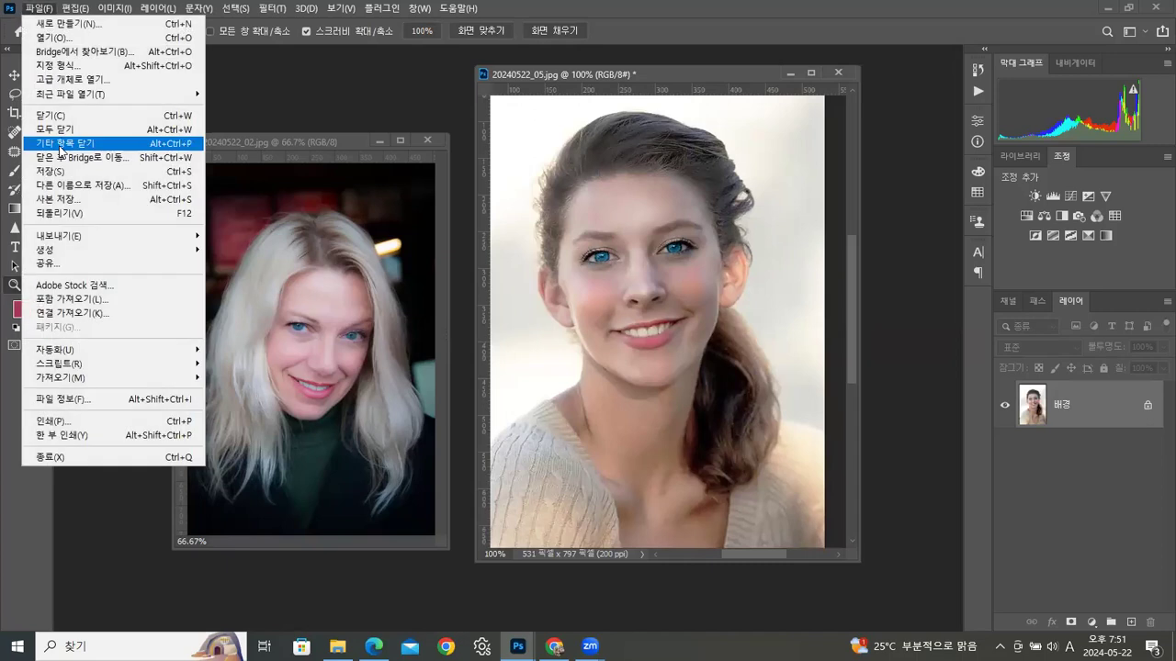
{"action": "left_click", "coordinate": [69, 168]}
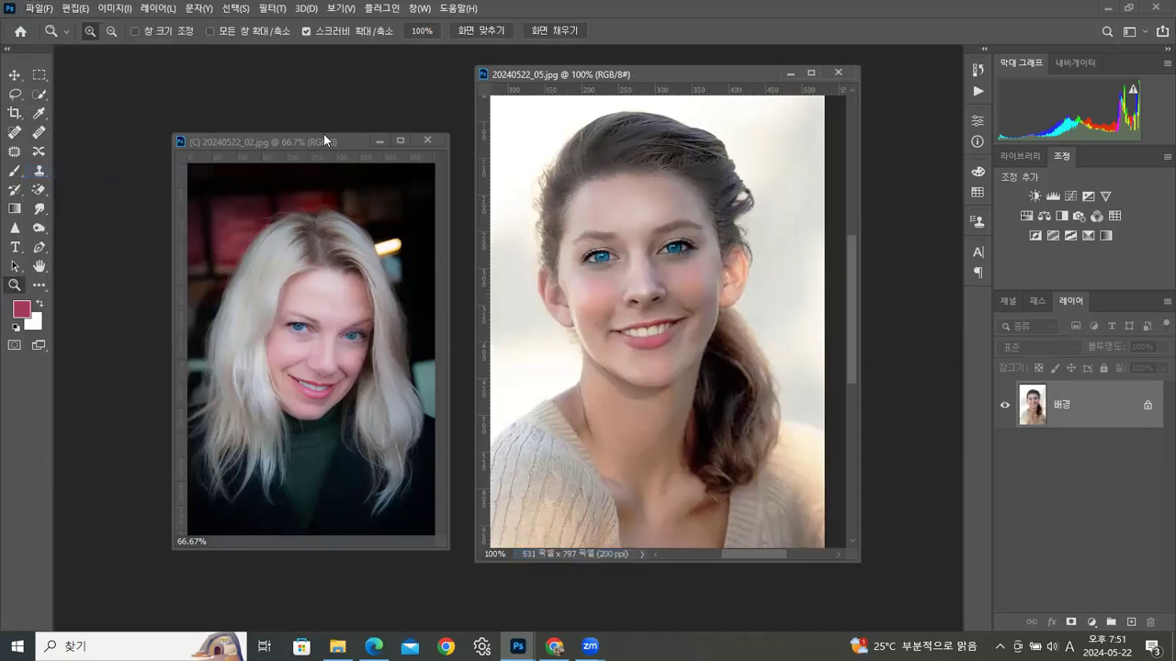
Step: Move the 20240522_02.jpg window aside and switch to File Explorer to review the 실습 folder beside it
{"action": "left_click_drag", "start_coordinate": [324, 140], "coordinate": [288, 102]}
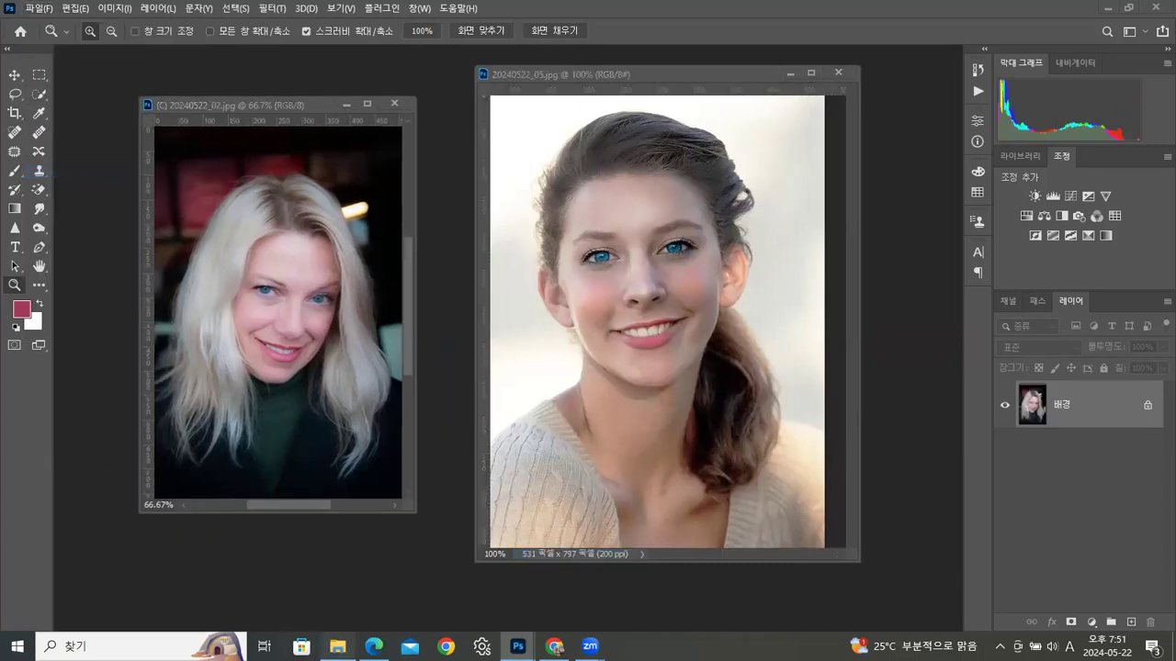
{"action": "left_click", "coordinate": [337, 645]}
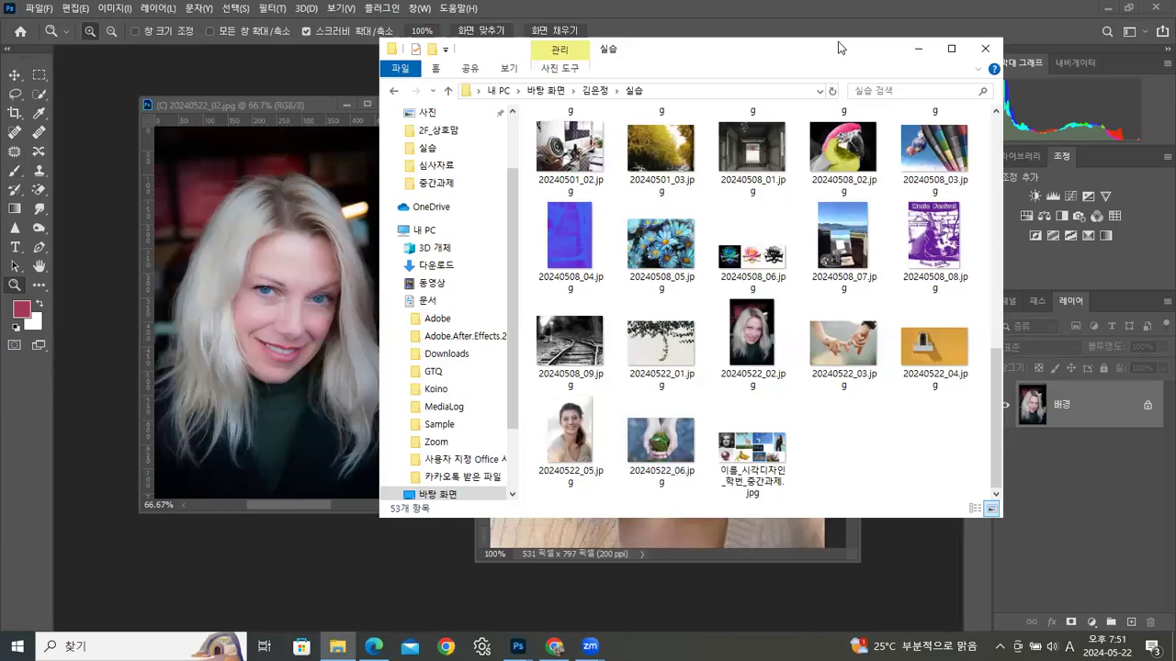
{"action": "left_click_drag", "start_coordinate": [810, 56], "coordinate": [840, 48]}
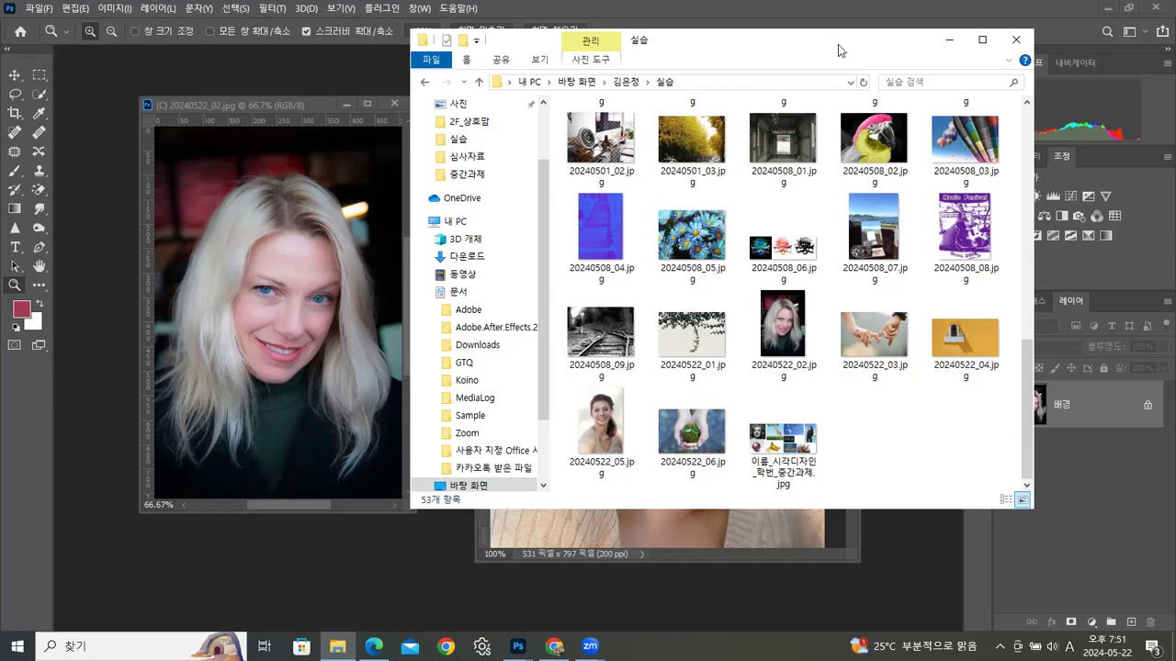
{"action": "left_click_drag", "start_coordinate": [838, 44], "coordinate": [854, 45]}
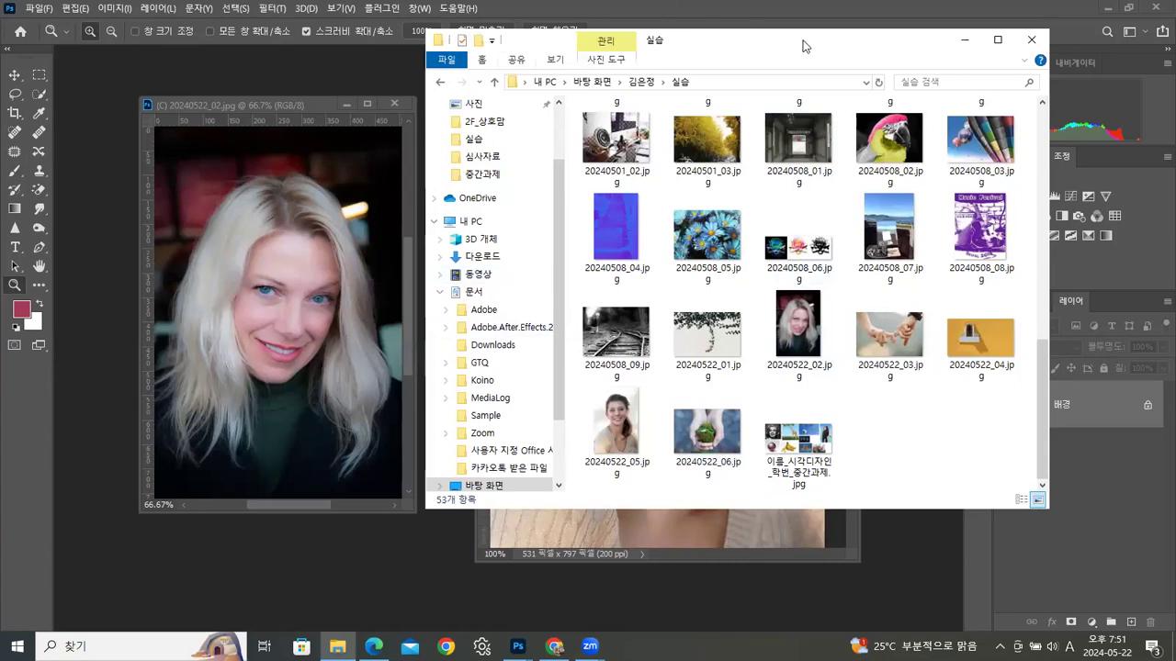
{"action": "left_click_drag", "start_coordinate": [802, 46], "coordinate": [796, 52]}
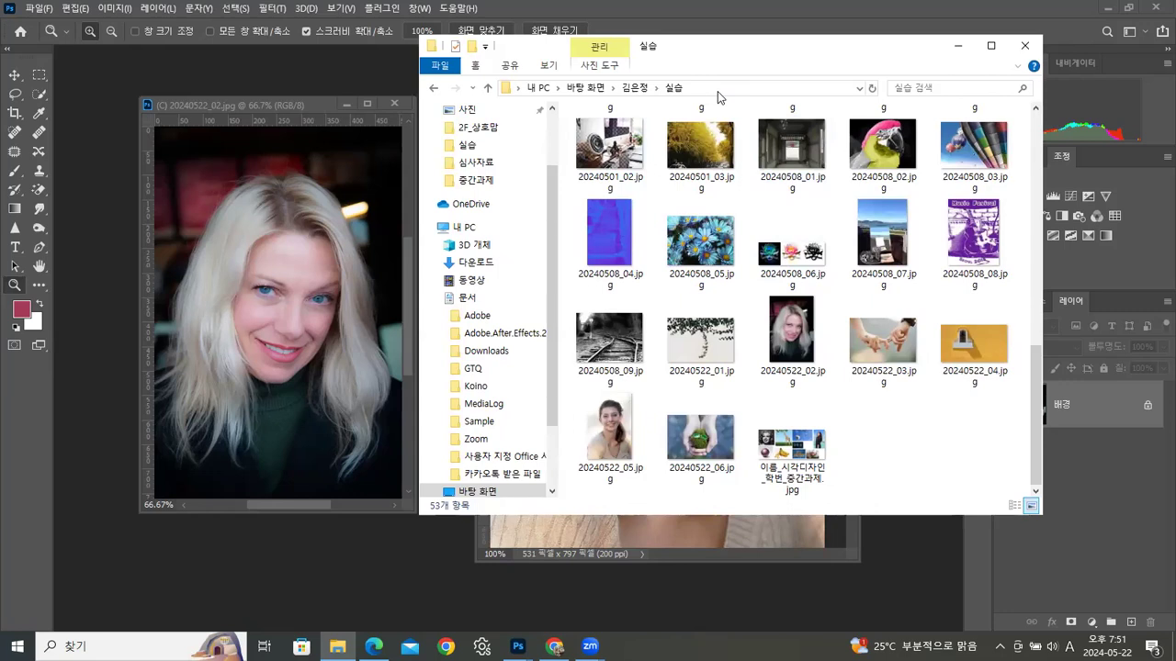
{"action": "left_click_drag", "start_coordinate": [793, 59], "coordinate": [760, 63]}
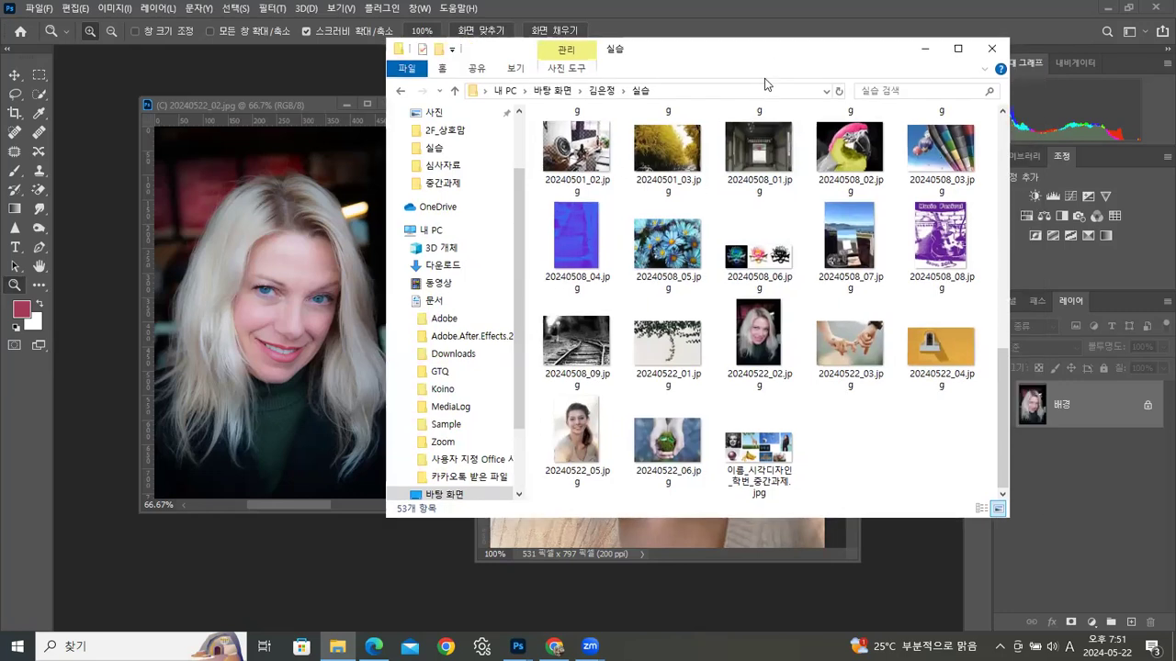